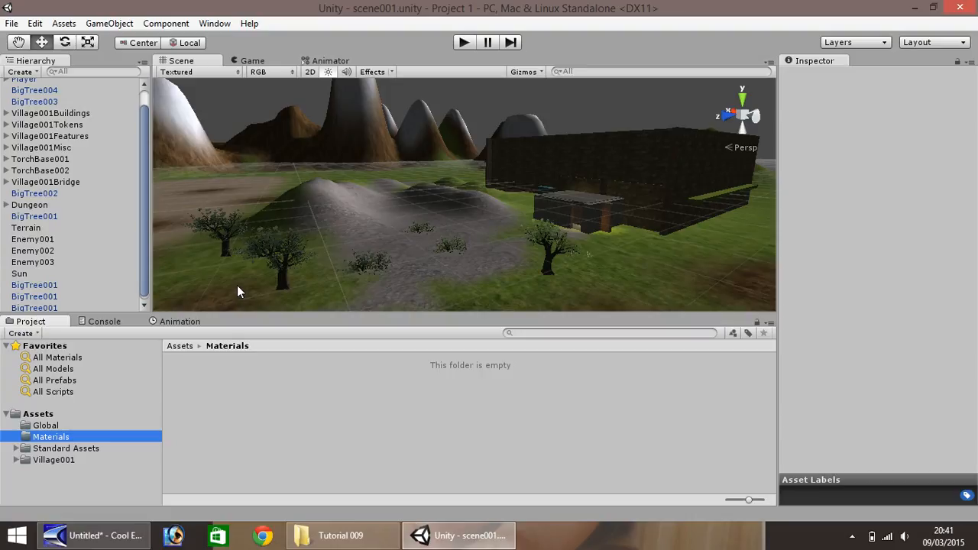
- Move the Player out of the walled village onto the rocky hills, to about 68.2 on the Z position
drag(145, 289, 141, 253)
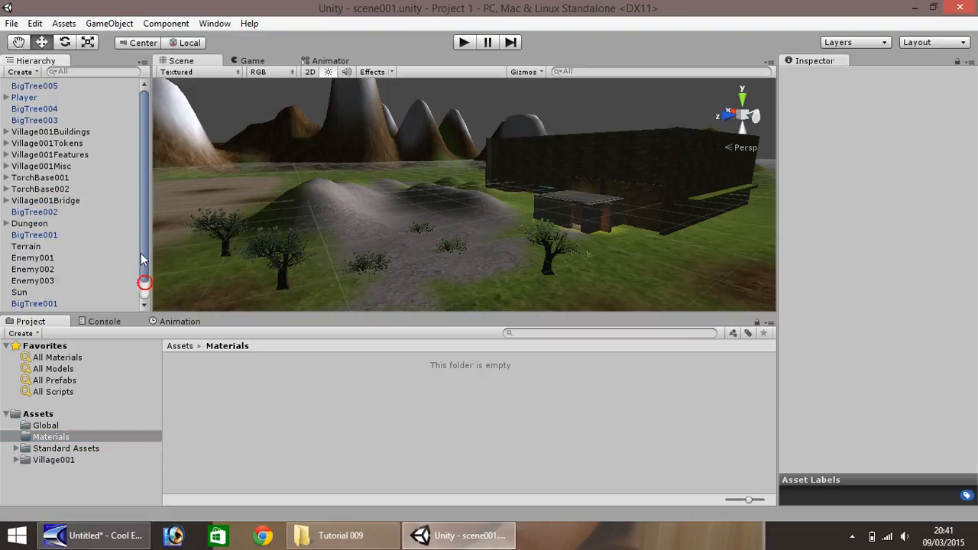
click(24, 98)
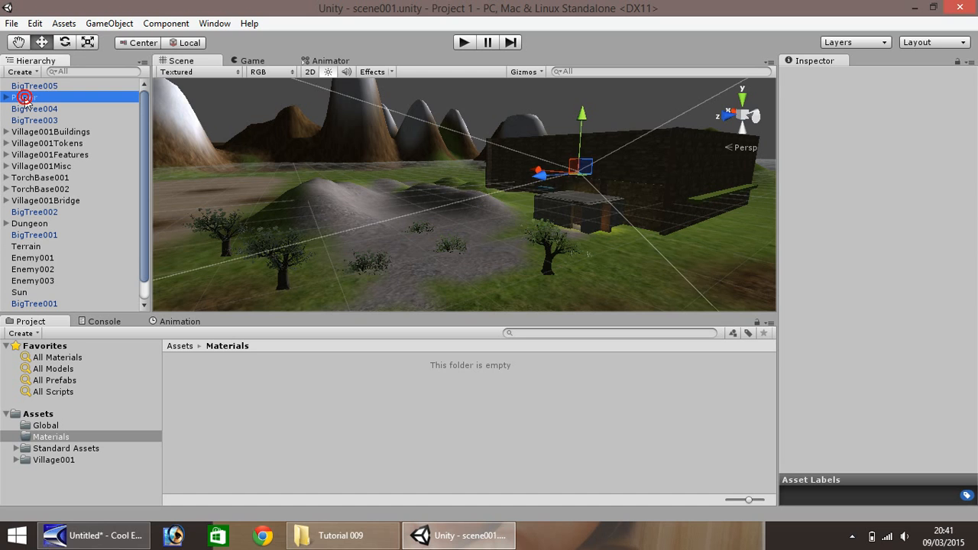
double_click(25, 98)
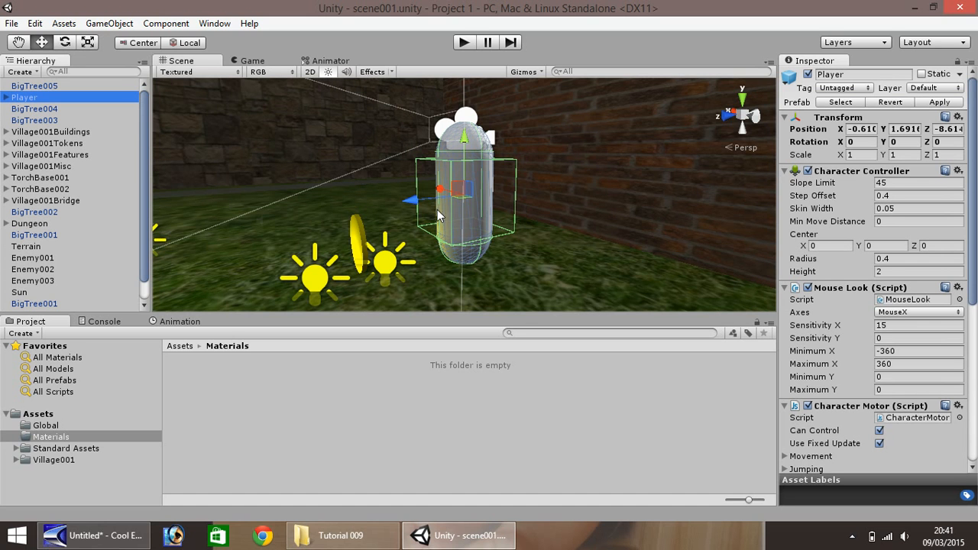
scroll(306, 203, down, 4)
scroll(306, 201, down, 8)
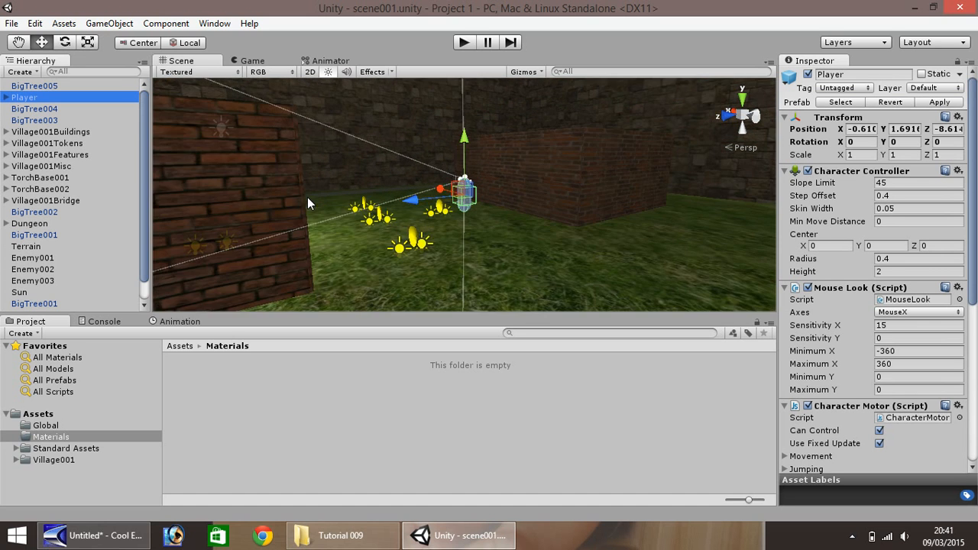
scroll(295, 213, down, 5)
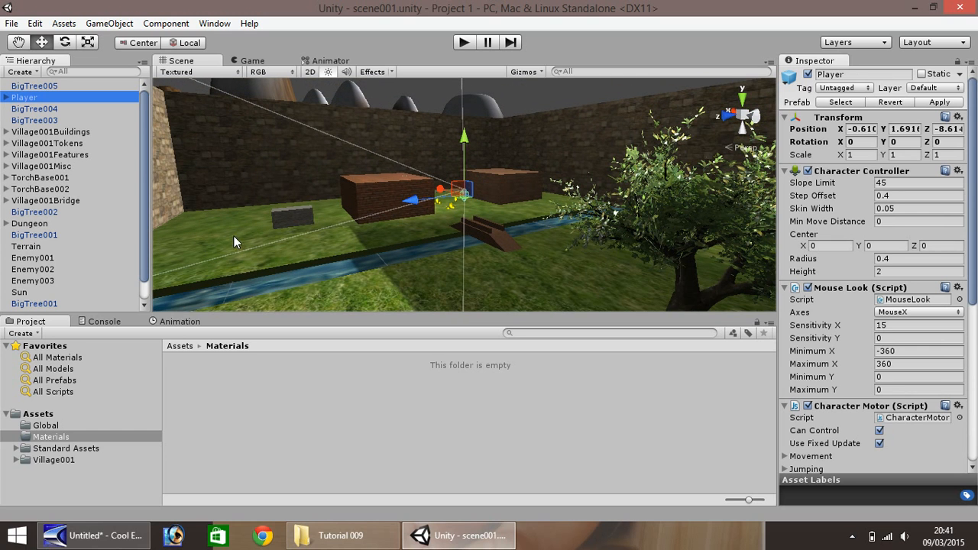
drag(420, 205, 166, 229)
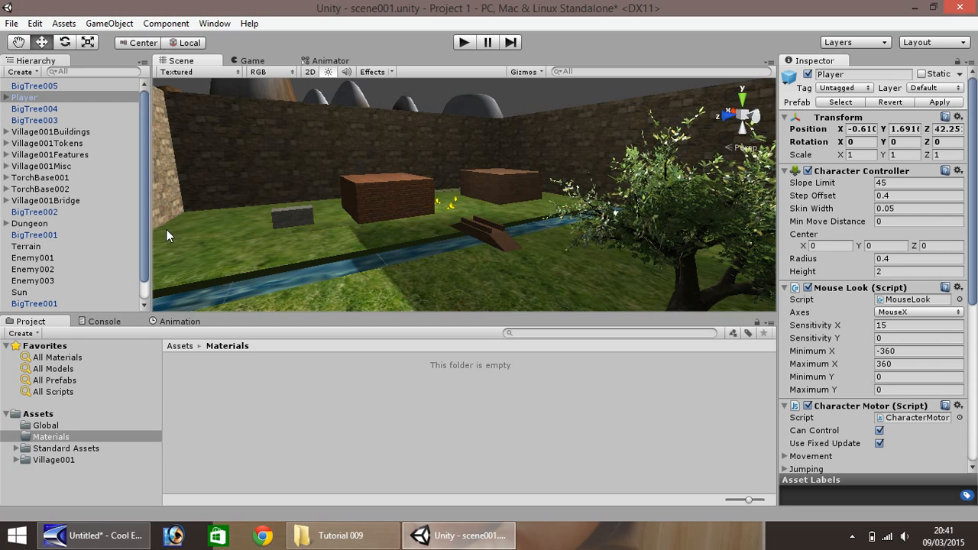
key(f)
drag(411, 198, 289, 219)
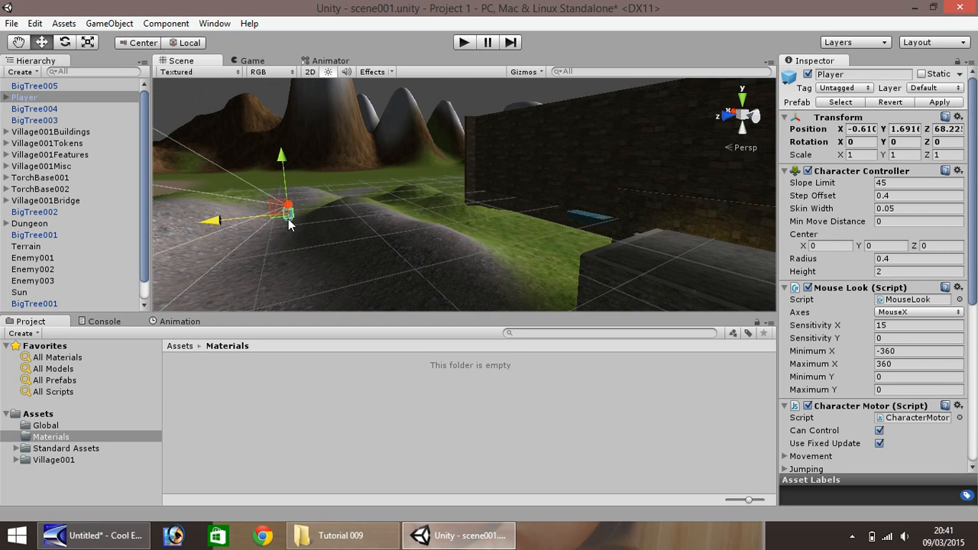
- Lower the Player towards the terrain, to about -4.39 on the Y position
key(f)
drag(465, 142, 463, 177)
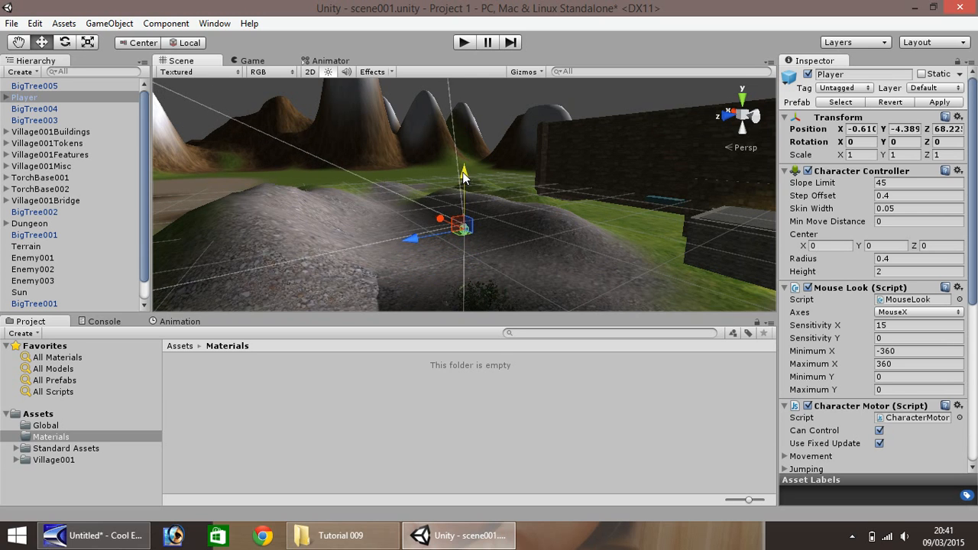
key(f)
- Play-test the scene by walking the Player from the hills towards the dungeon entrance, and stop the game
click(465, 43)
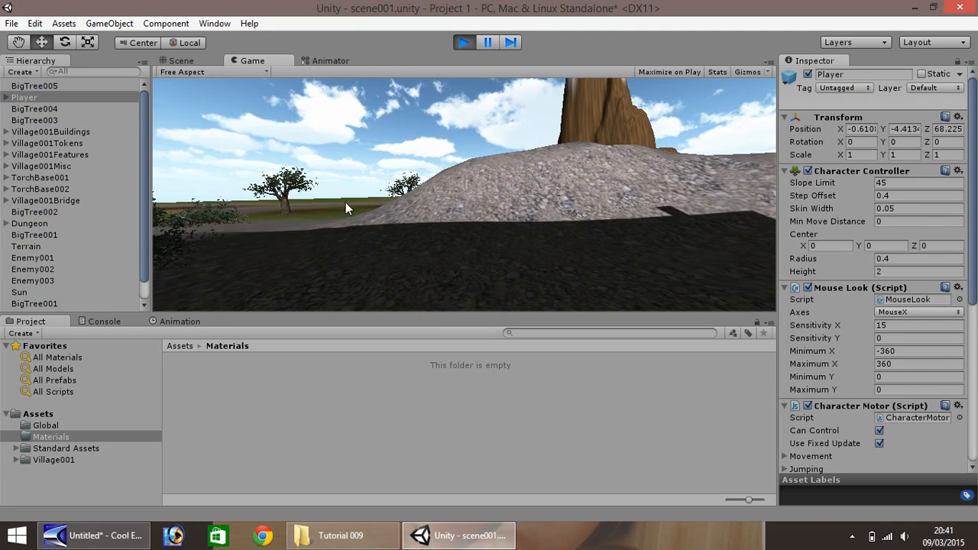
key(w)
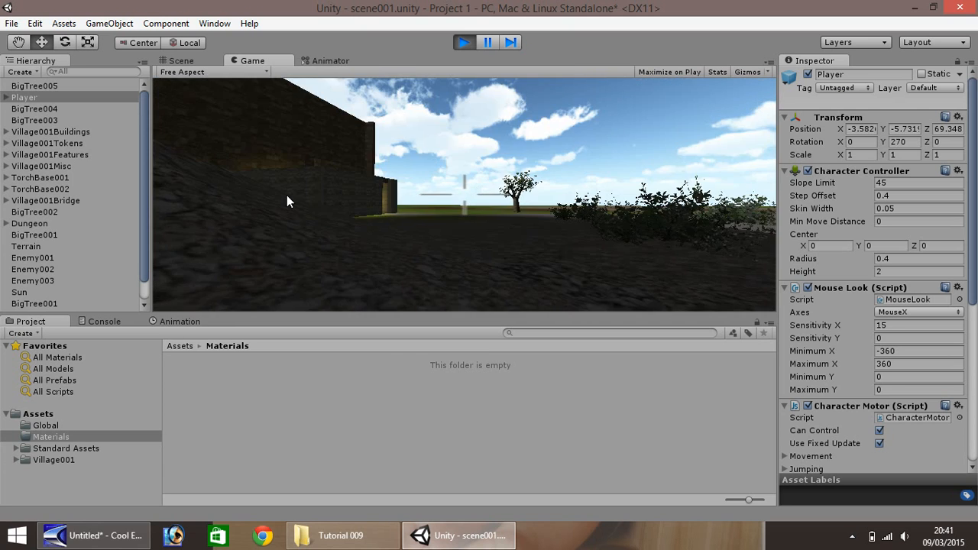
key(w)
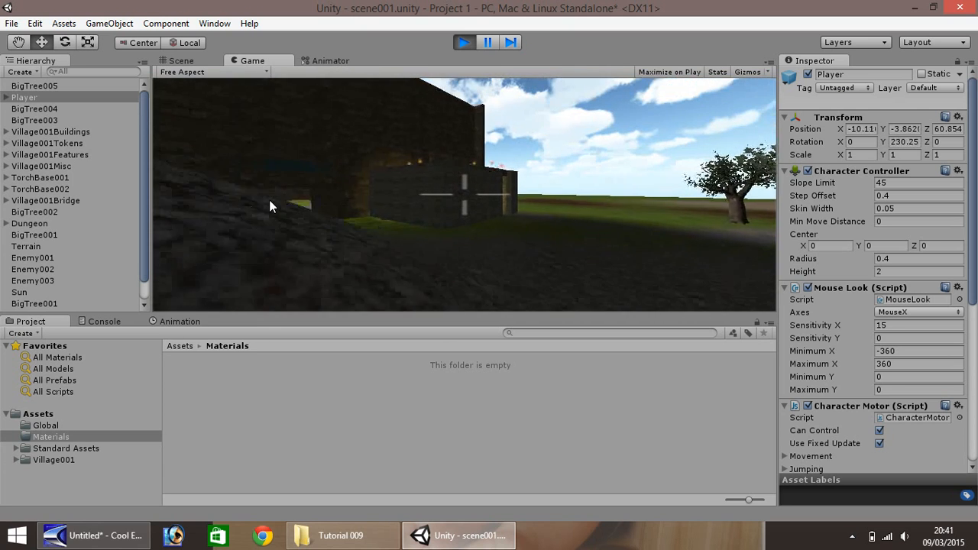
key(w)
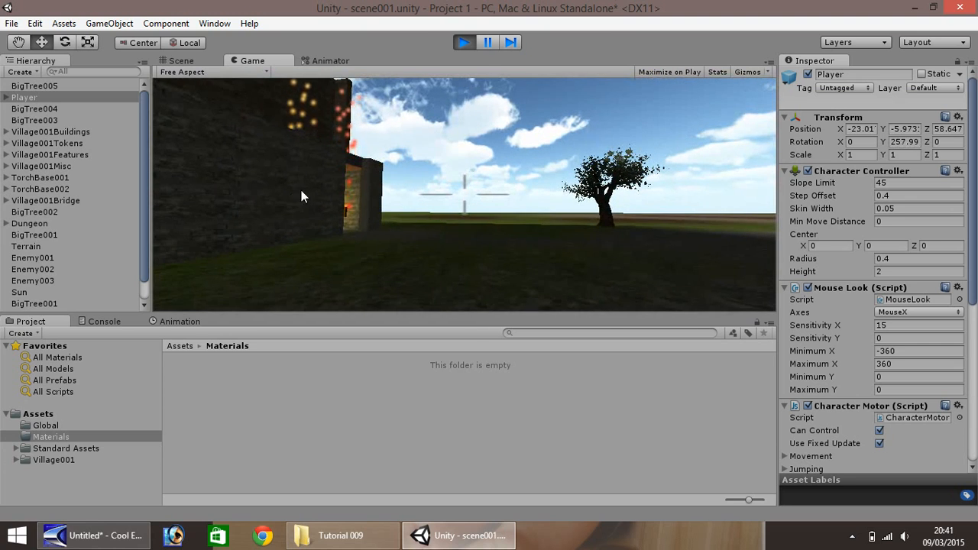
click(467, 43)
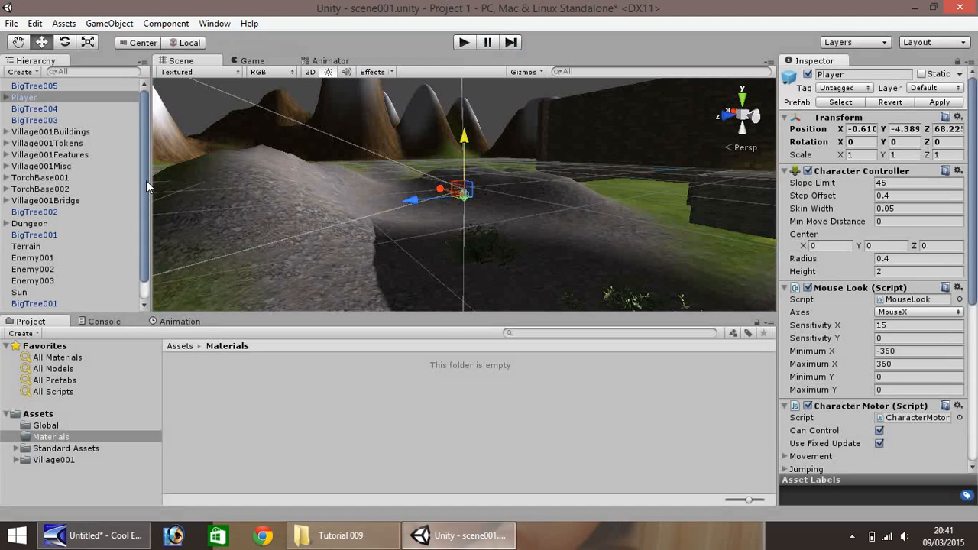
- Create a cylinder and make it a child of the Player's Main Camera
click(7, 98)
click(6, 98)
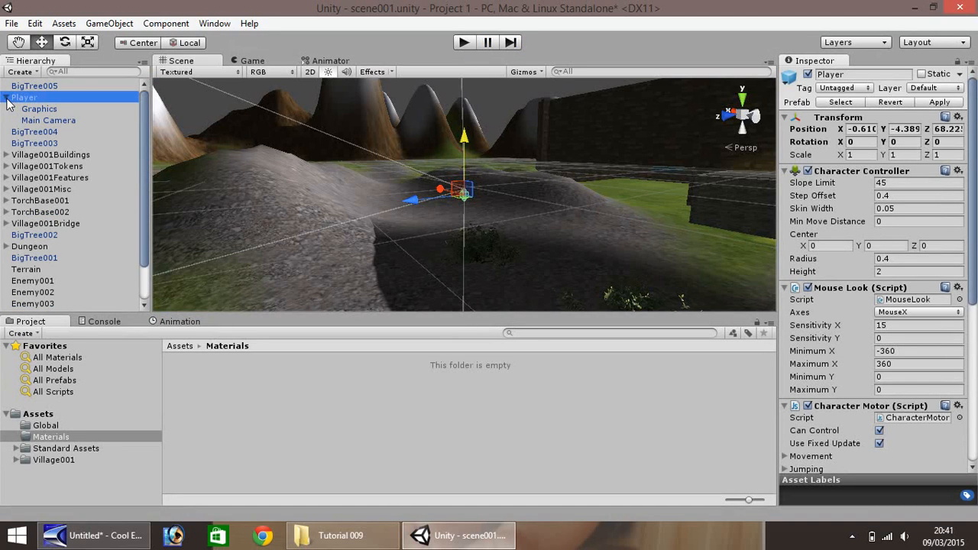
click(117, 26)
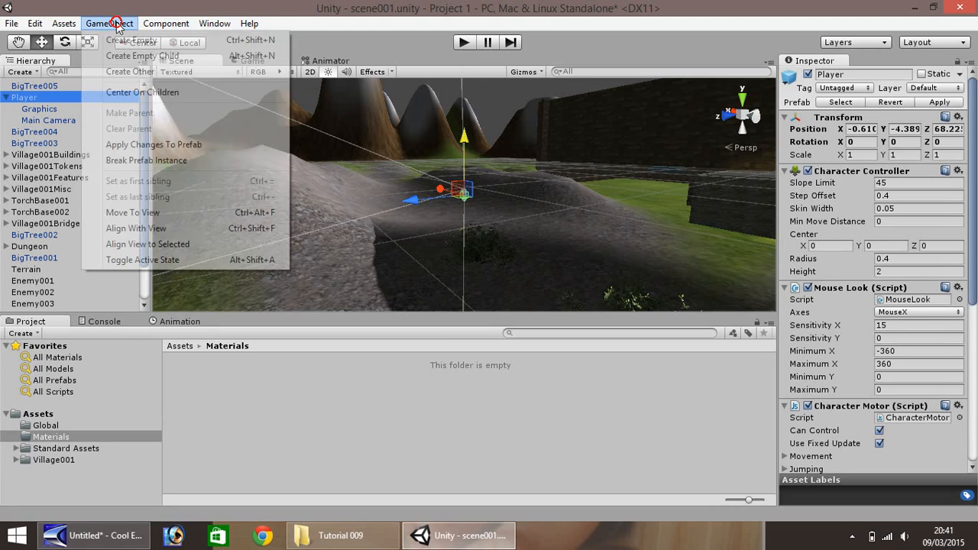
mouse_move(144, 73)
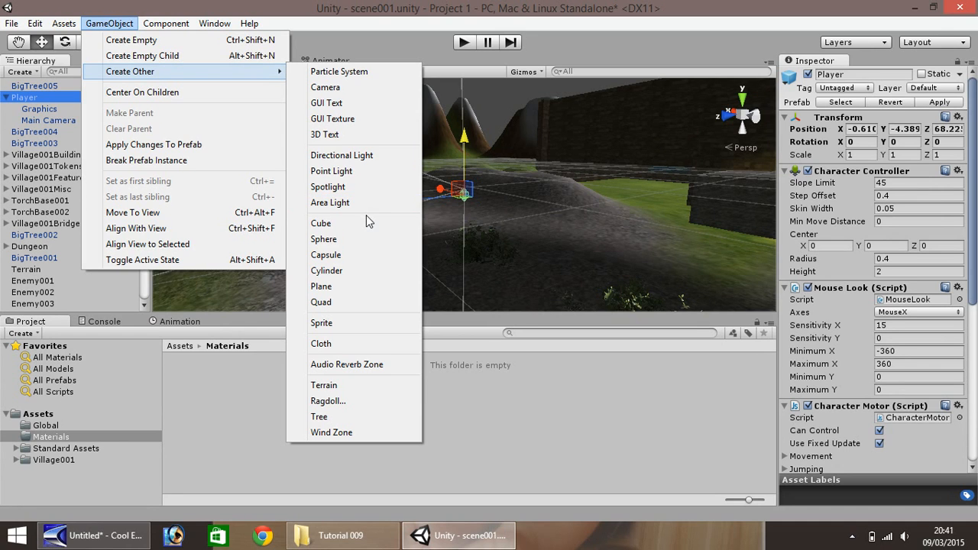
click(333, 271)
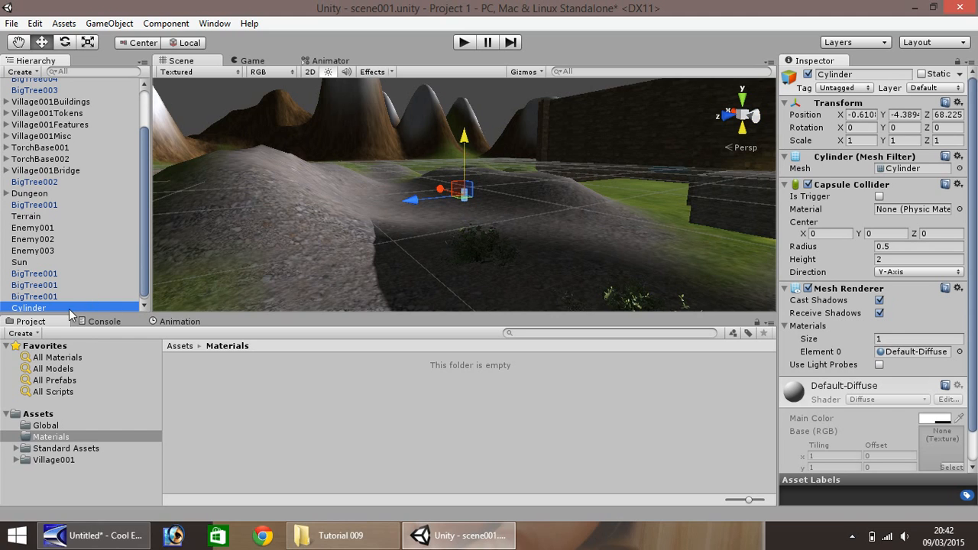
click(33, 304)
drag(44, 305, 50, 126)
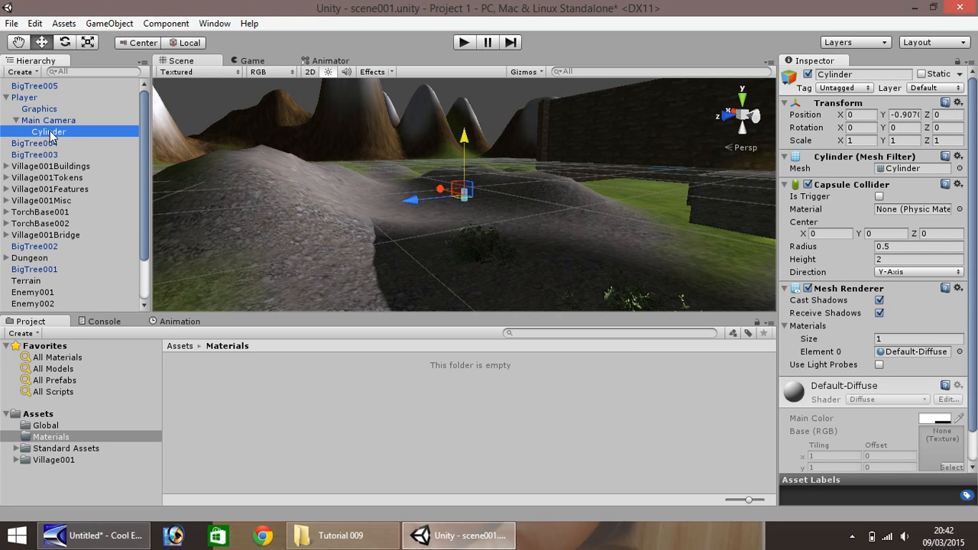
- Rename the cylinder under Main Camera as Weapon
right_click(51, 135)
click(86, 177)
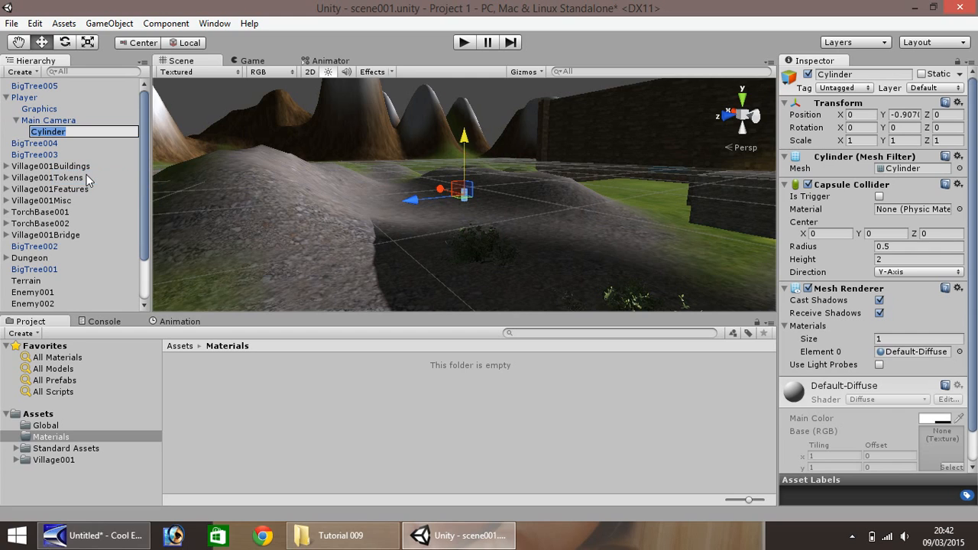
text(Weapon)
key(Return)
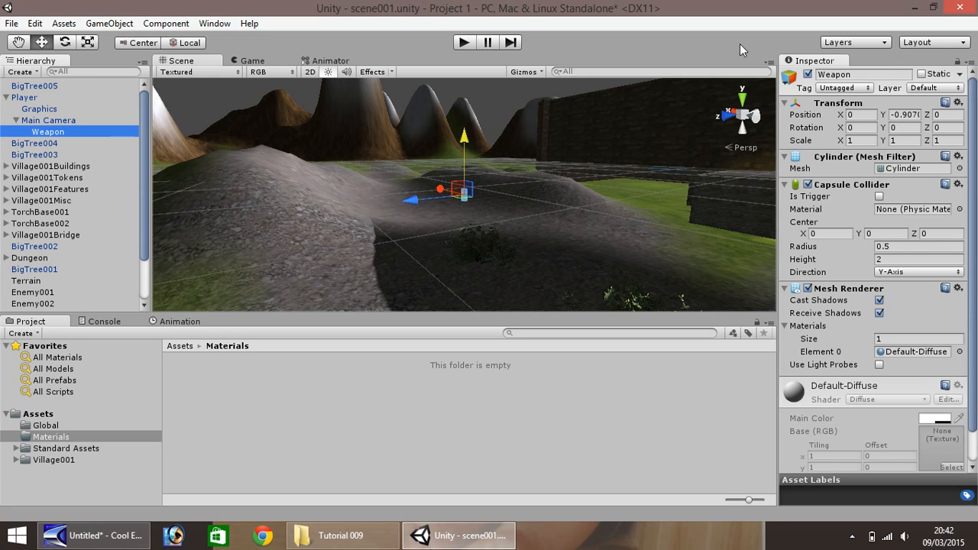
- Set the Weapon's Y position to 0 so that it sits at the camera's origin
click(870, 115)
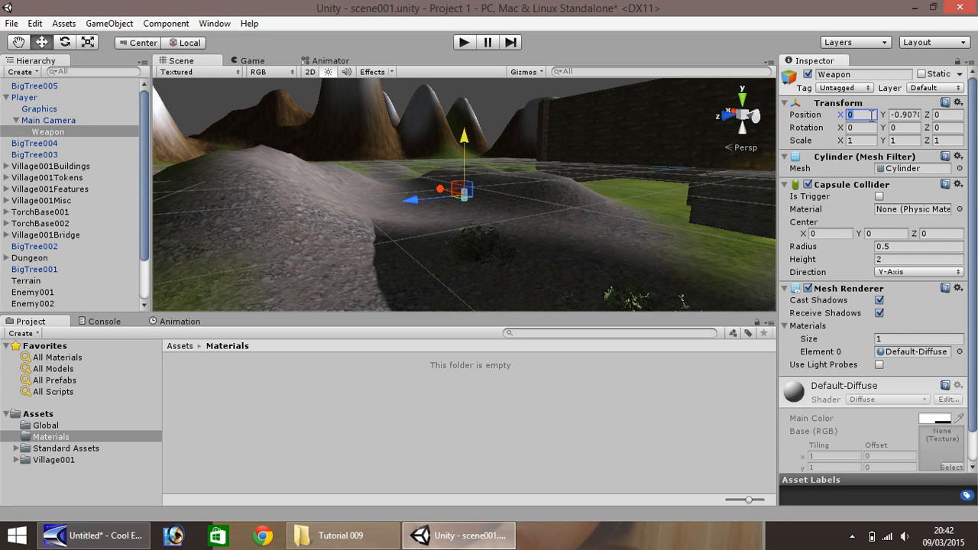
key(Tab)
text(0)
key(Tab)
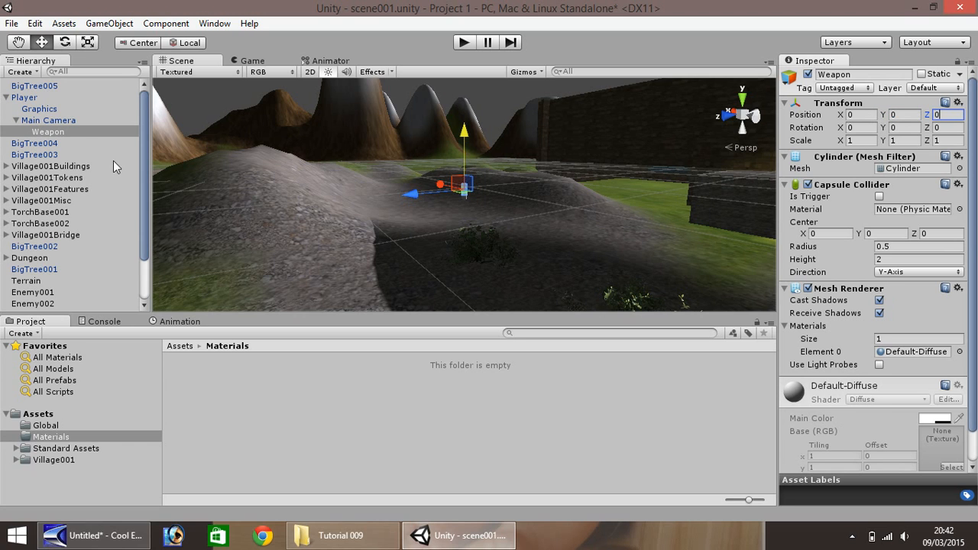
- Scale the Weapon to 0.2 on X, 0.6 on Y and 0.2 on Z
click(66, 134)
double_click(66, 134)
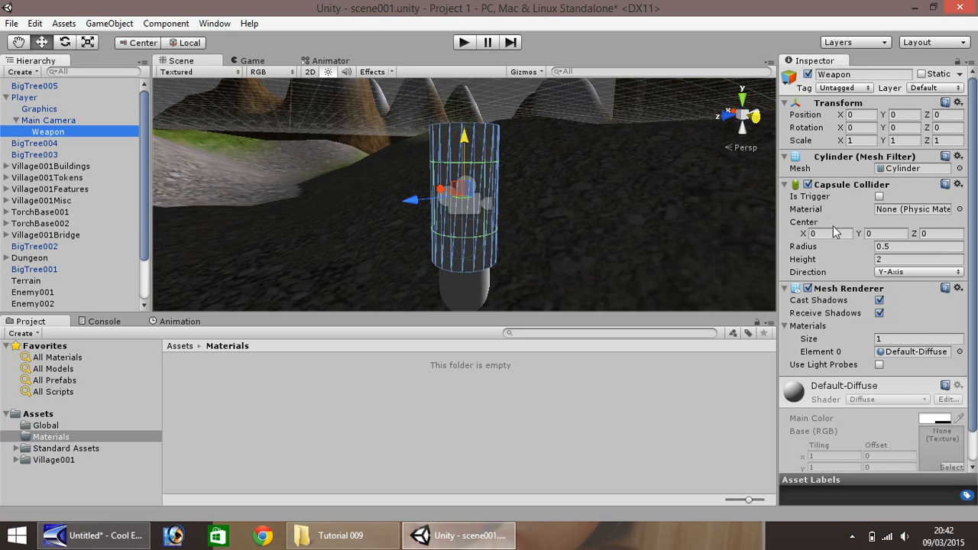
click(861, 141)
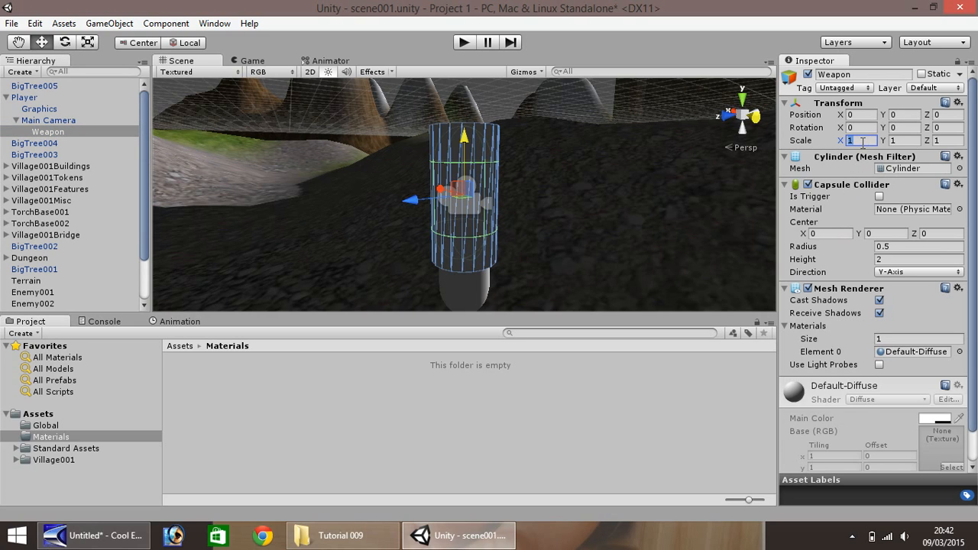
text(.2)
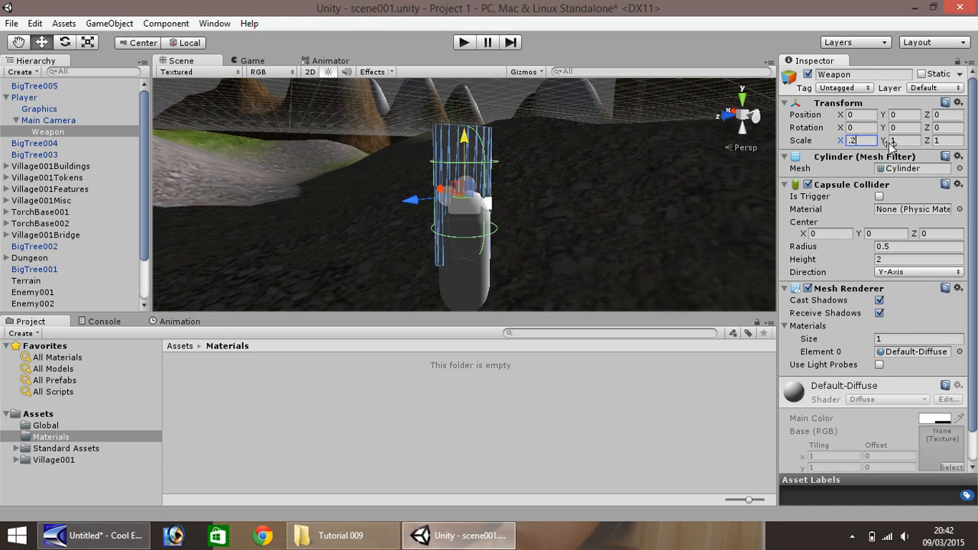
click(909, 140)
text(.2)
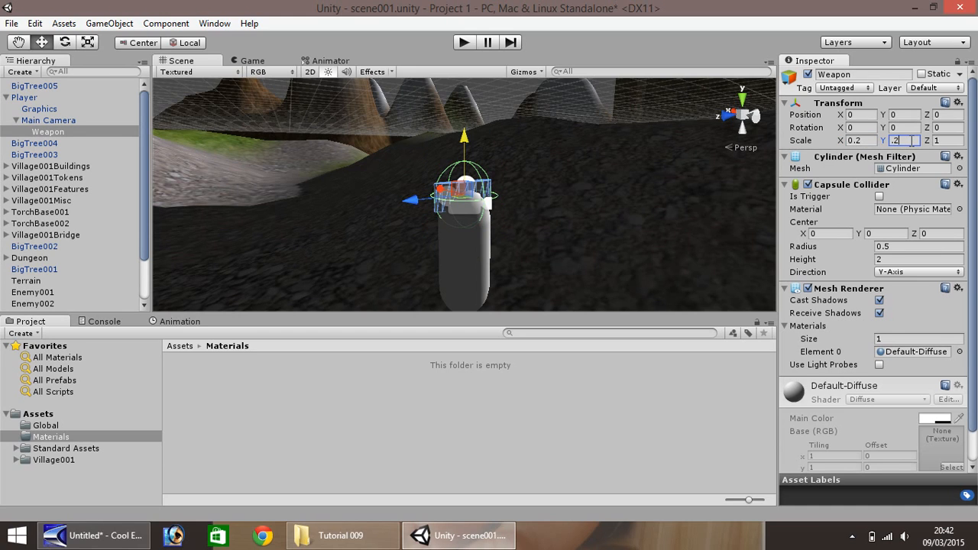
key(BackSpace)
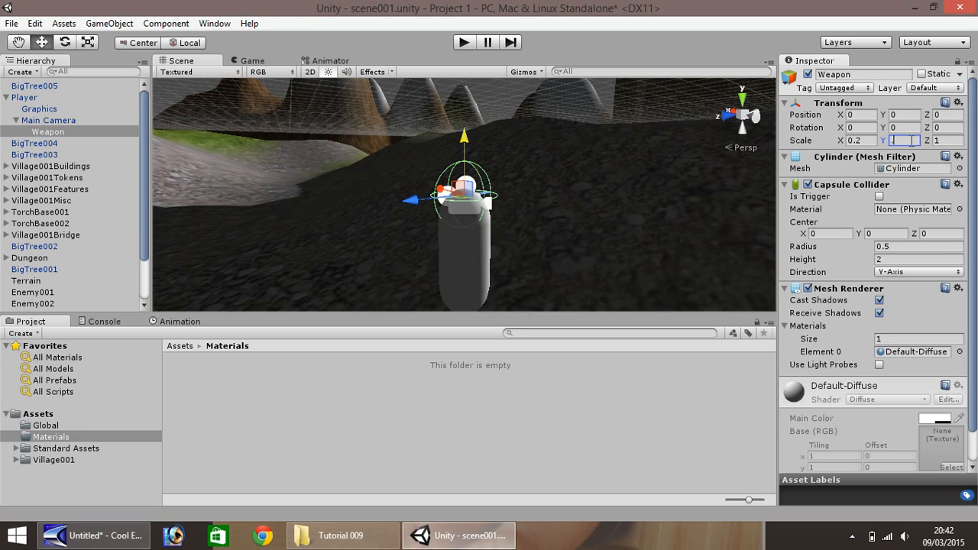
text(6)
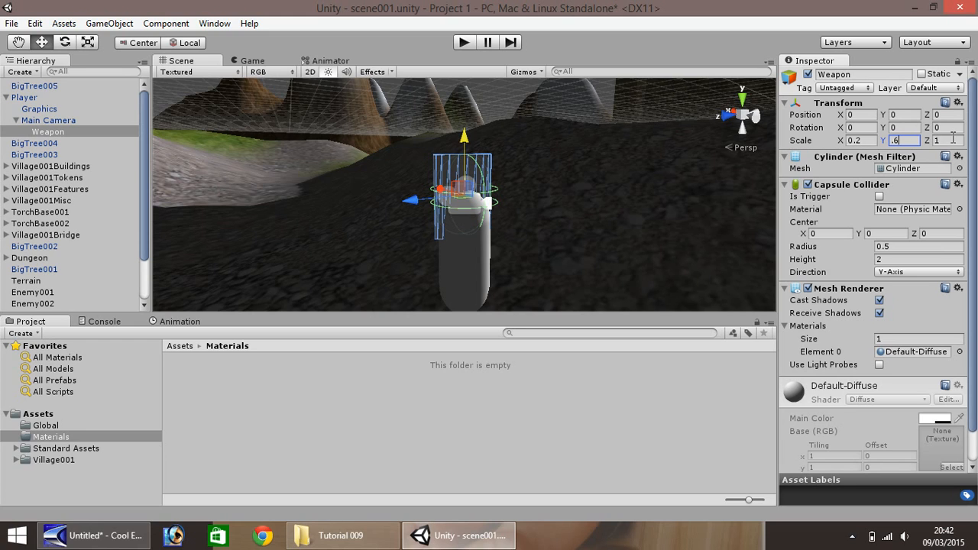
click(953, 139)
text(.2)
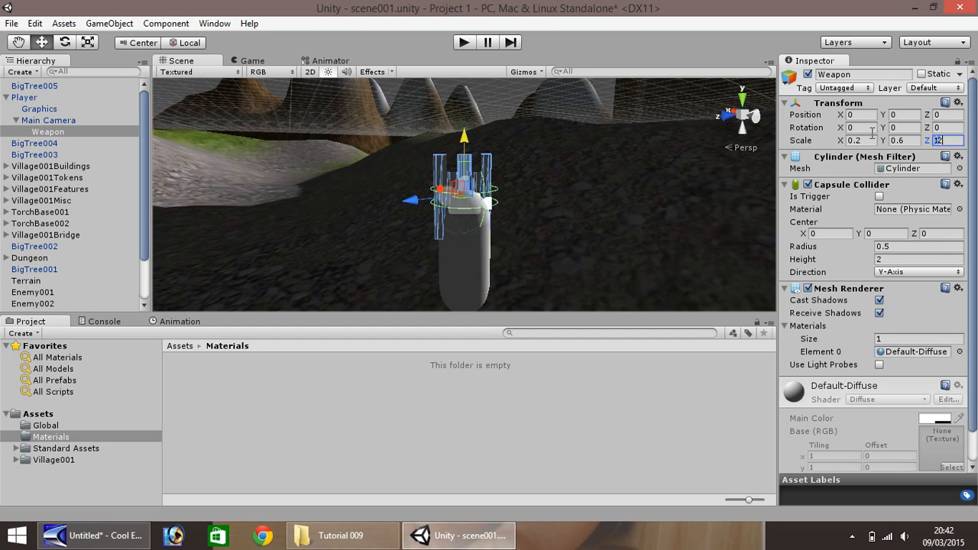
click(871, 128)
text(.2)
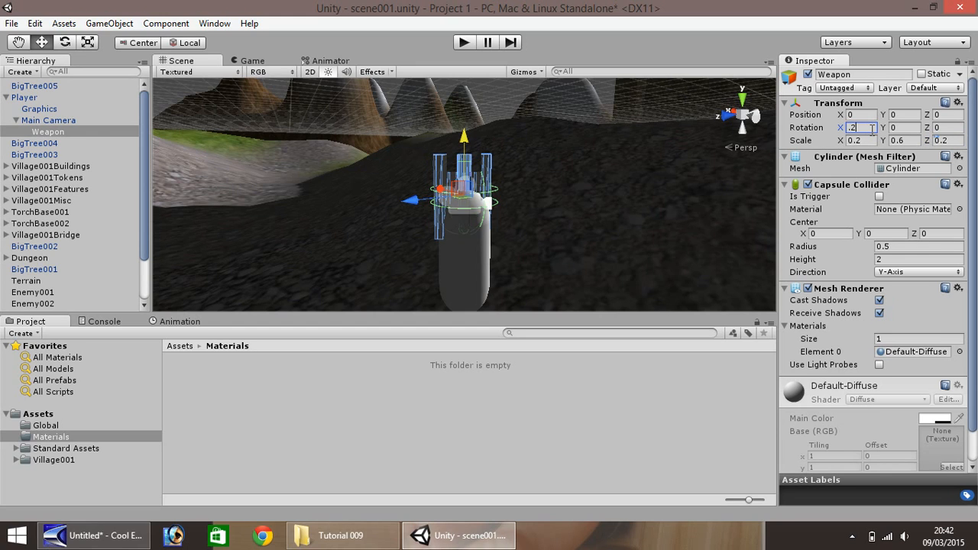
key(BackSpace)
text(0)
click(900, 127)
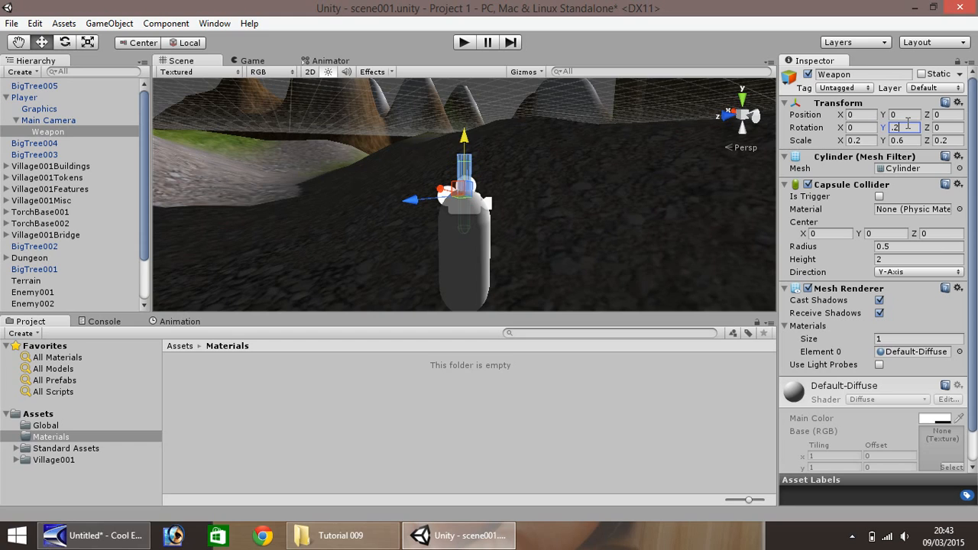
key(BackSpace)
key(BackSpace)
- Set the Weapon's Z rotation to 0.2 and try 0.2 for its X rotation
click(949, 127)
text(.2)
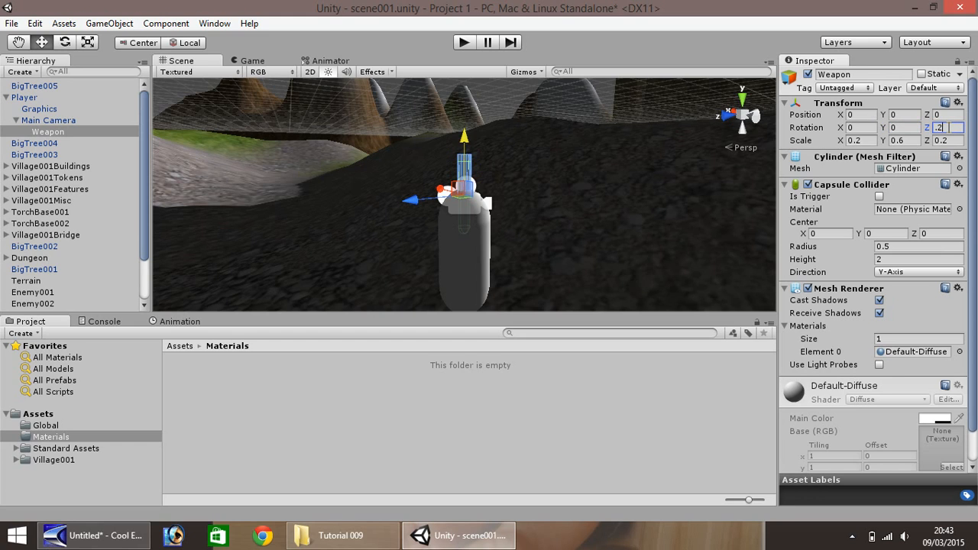
click(862, 128)
text(.2f)
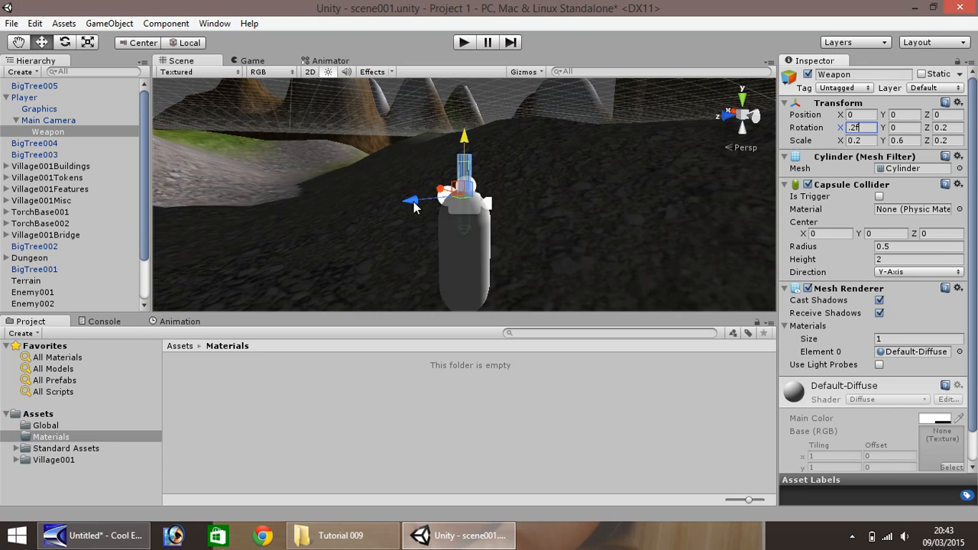
- Move the Weapon forward along Z to about 0.37 and play-test how it appears in the first-person view
drag(411, 201, 404, 251)
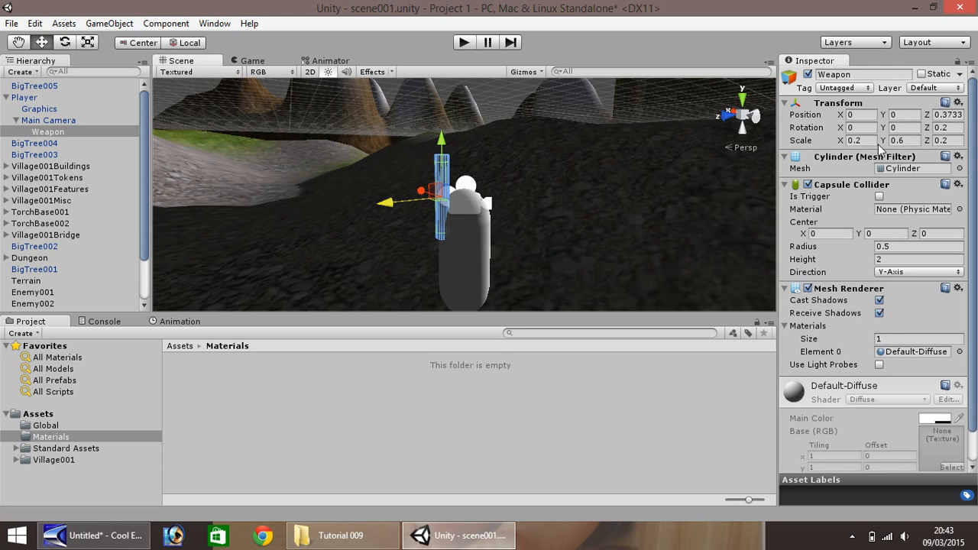
click(972, 61)
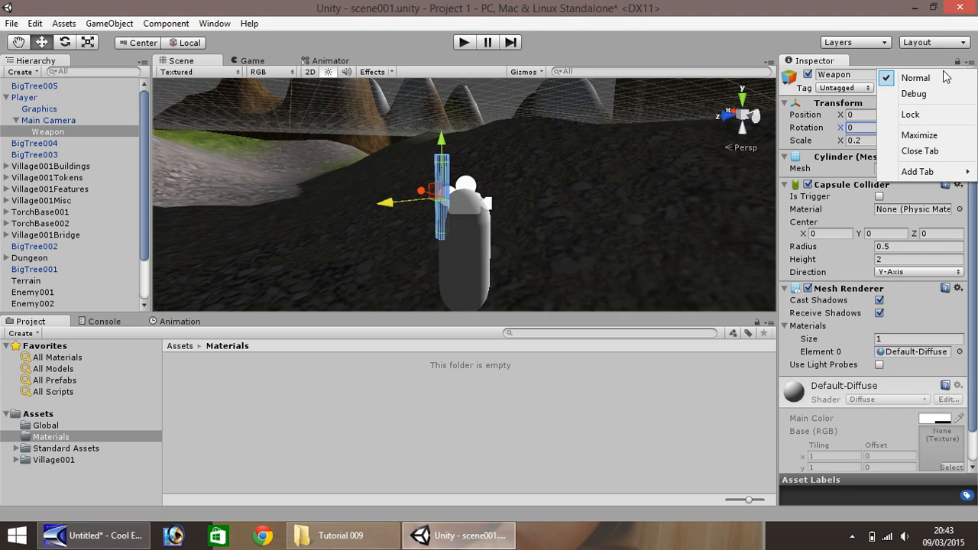
click(938, 80)
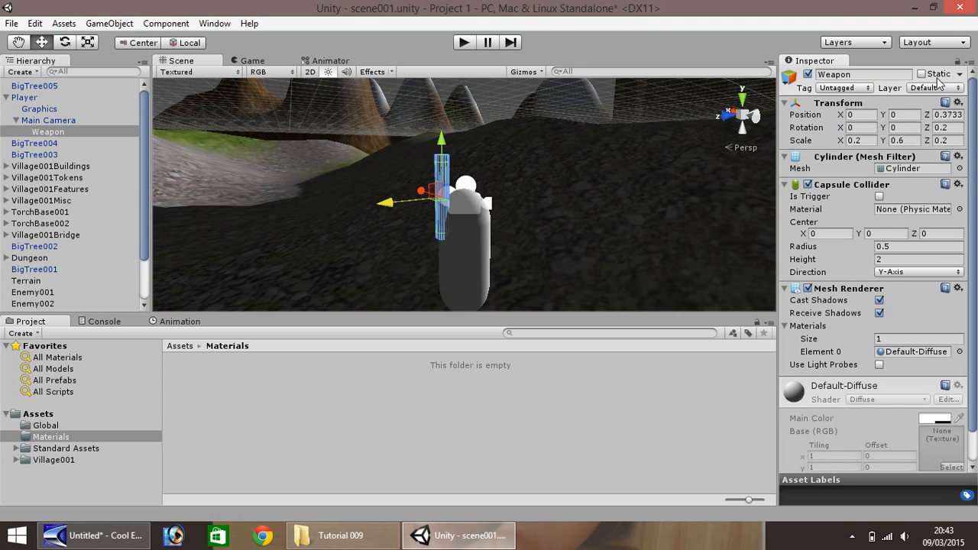
click(461, 44)
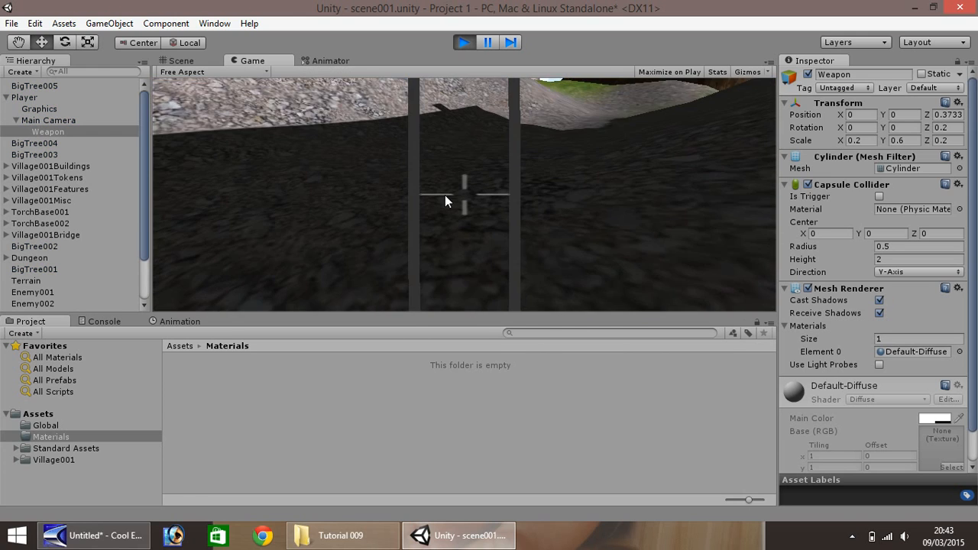
click(465, 42)
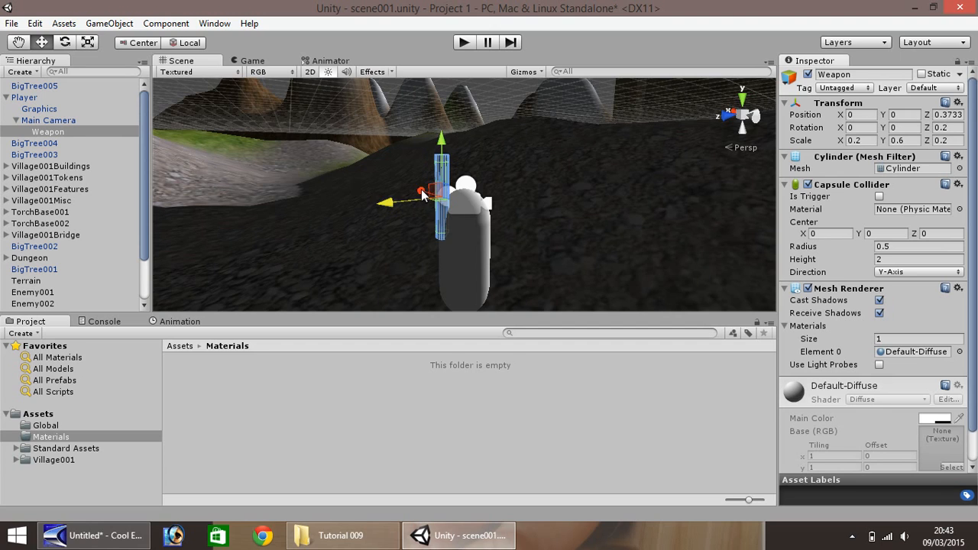
- Move the Weapon sideways to about 1.0 on X and play-test the scene again
drag(422, 196, 396, 185)
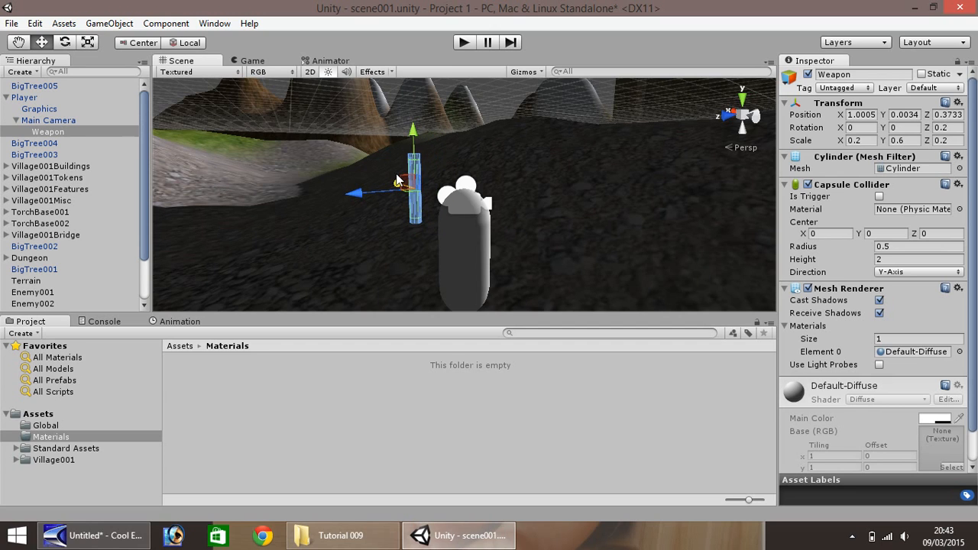
click(466, 43)
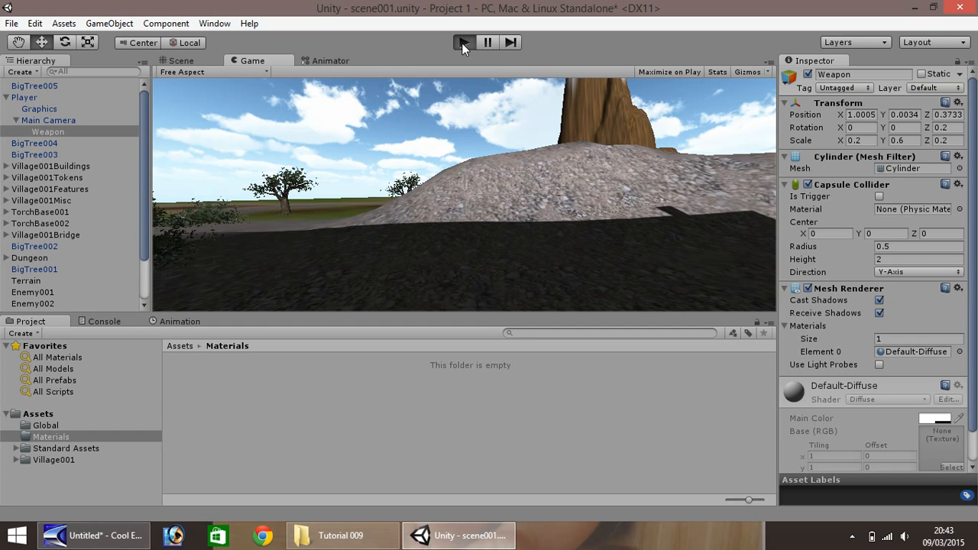
click(464, 42)
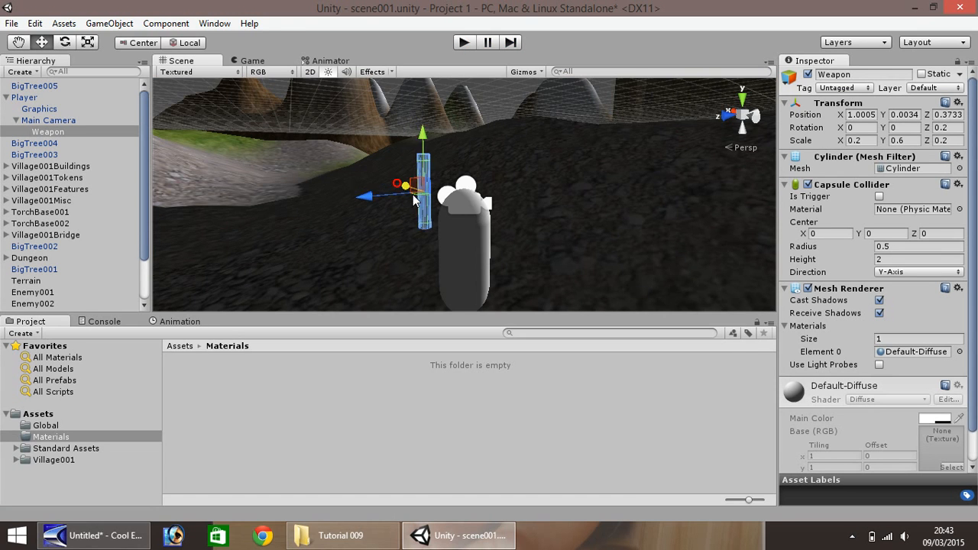
- Reposition the Weapon to about -1.70 on X and 1.50 on Z, then check it in play mode
drag(414, 200, 366, 259)
click(464, 43)
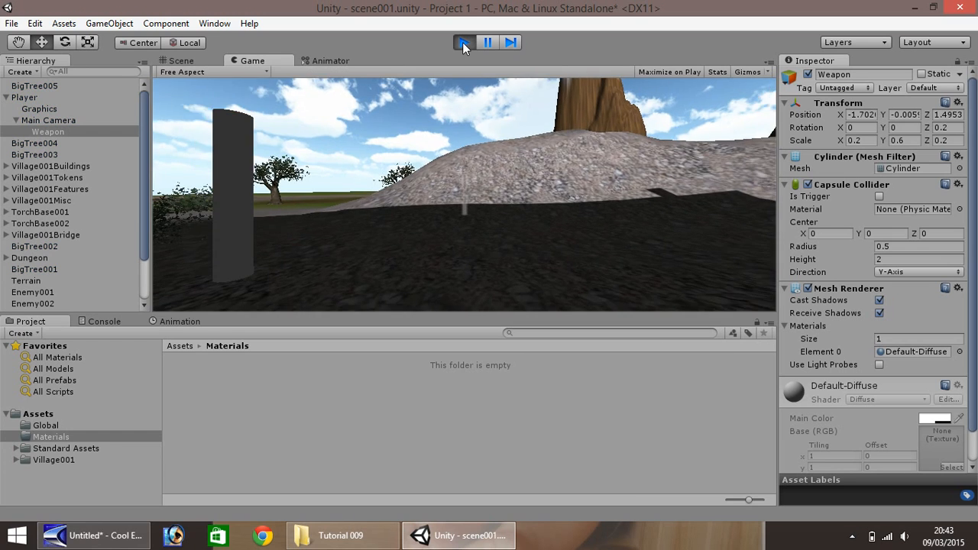
click(464, 43)
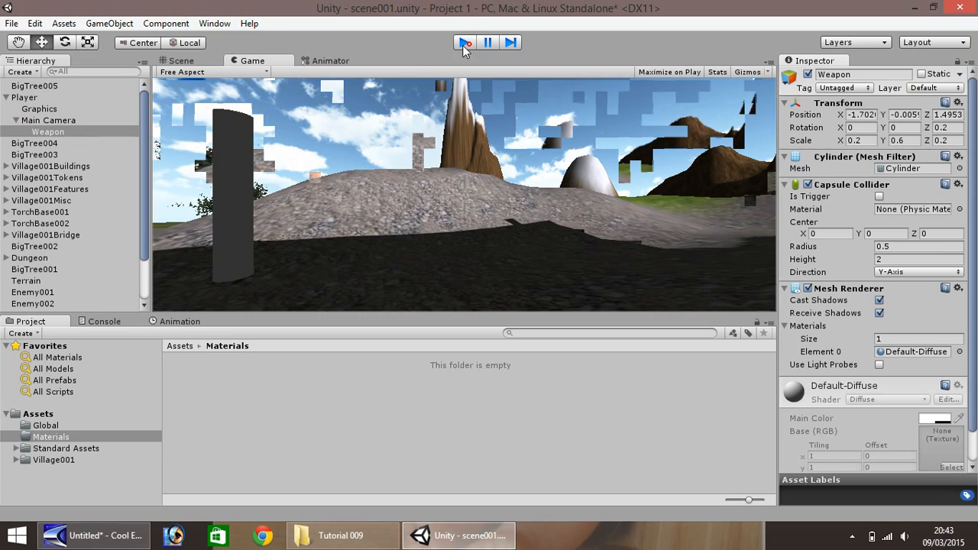
- Try an X scale of 1 on the Weapon and set it back to 0.2
click(375, 257)
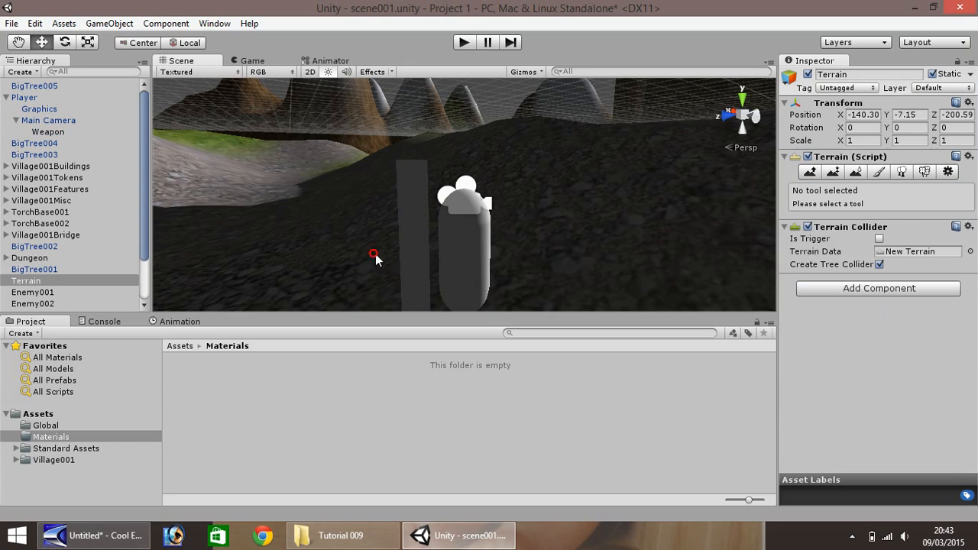
click(415, 245)
click(863, 140)
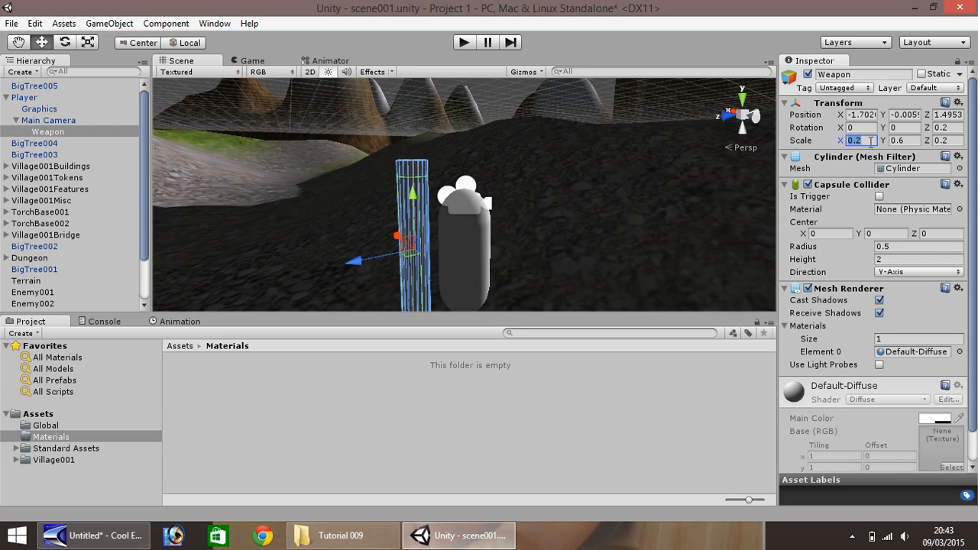
text(1)
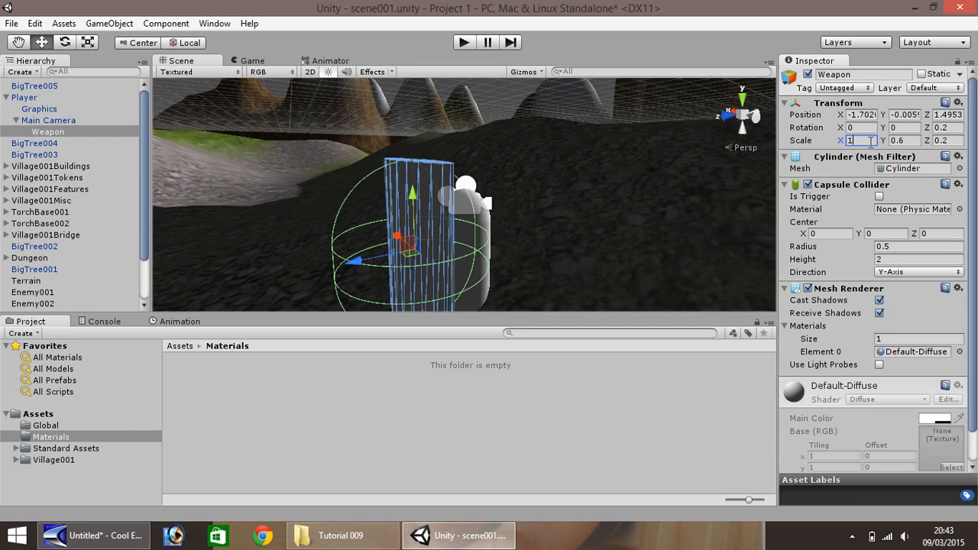
key(BackSpace)
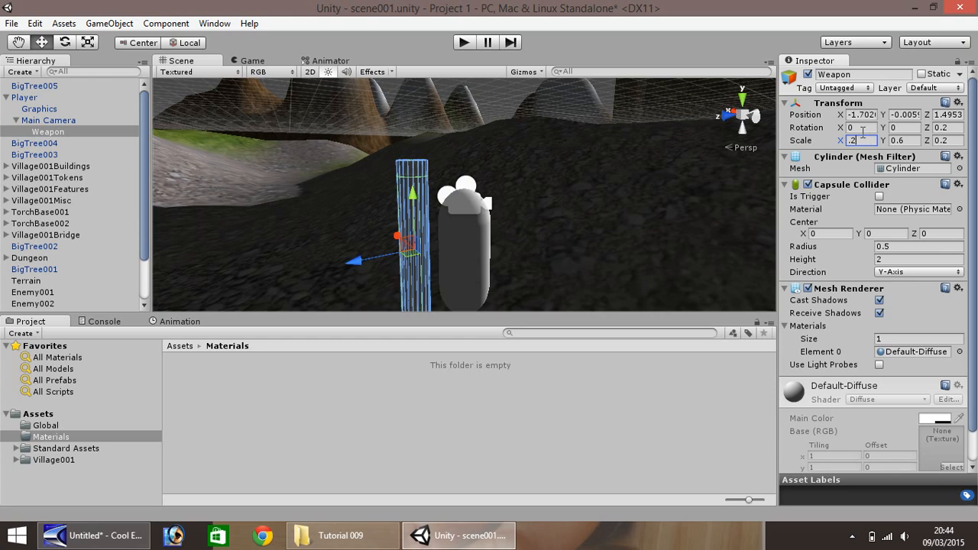
- Tilt the Weapon by setting its X rotation to 60 and play-test the result
click(864, 128)
text(1)
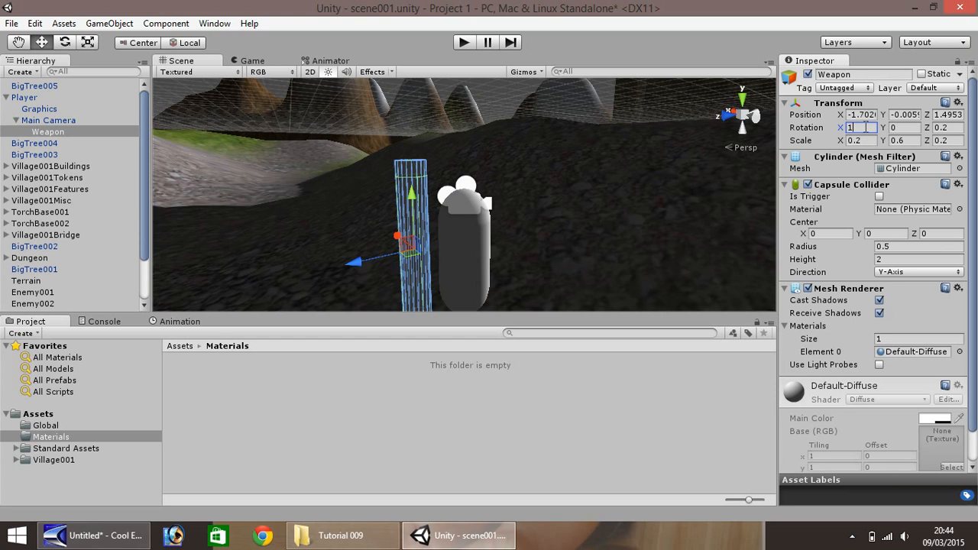
text(5)
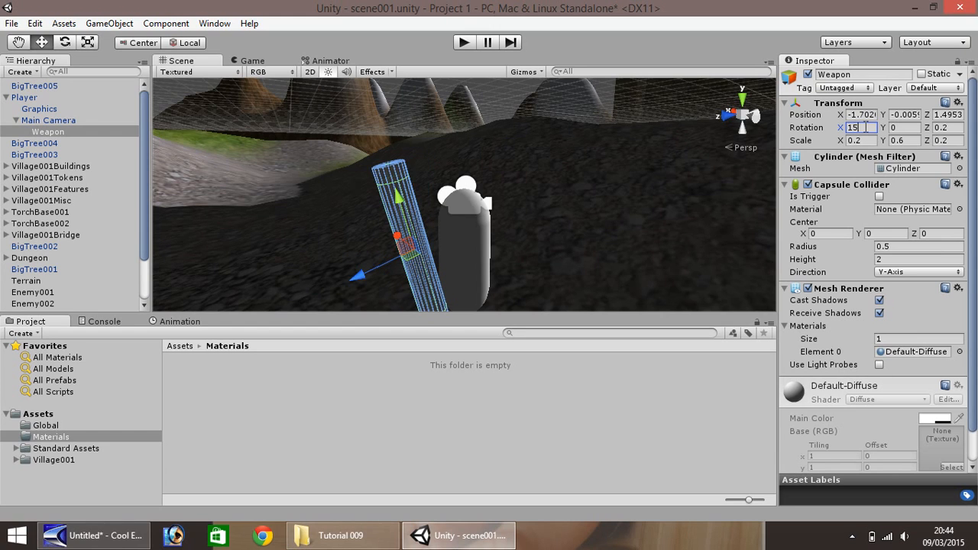
text(0)
key(BackSpace)
key(BackSpace)
key(BackSpace)
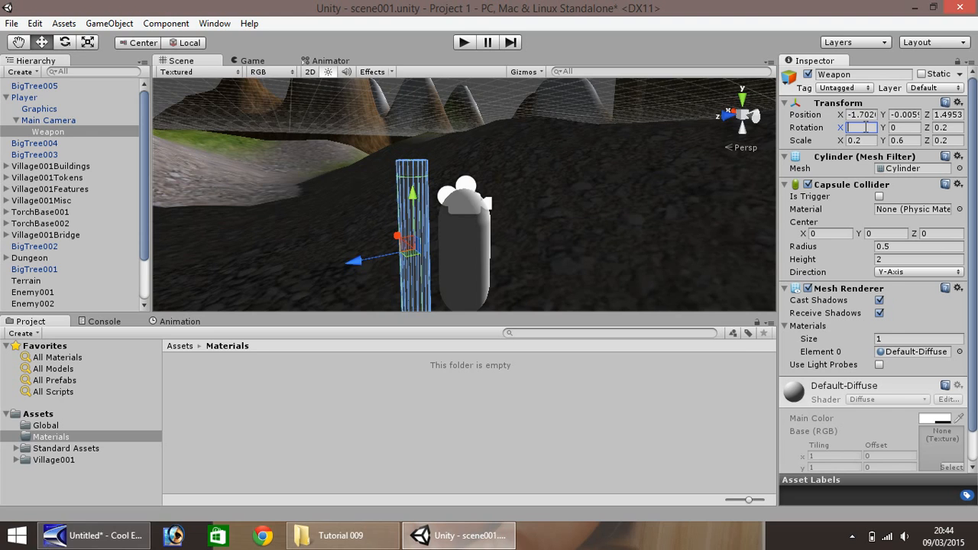
text(60)
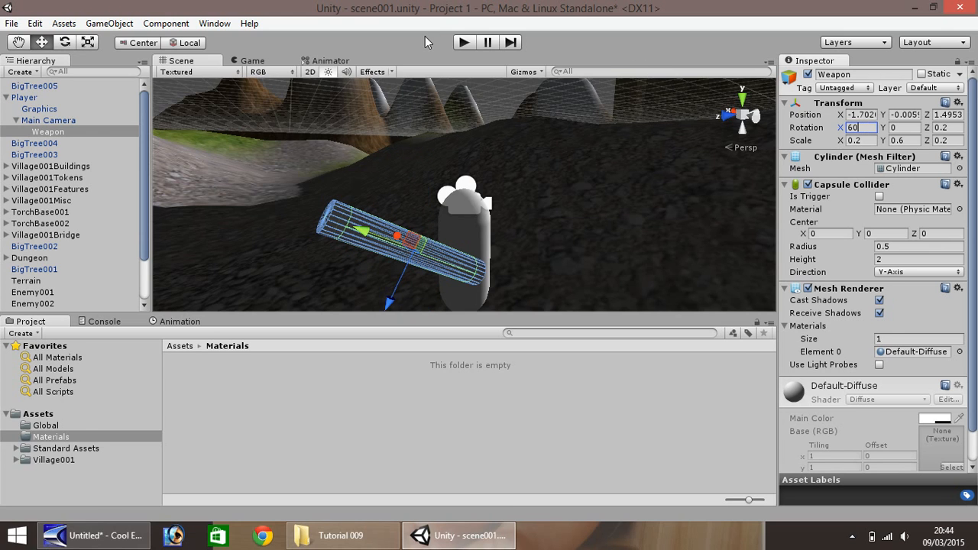
click(464, 43)
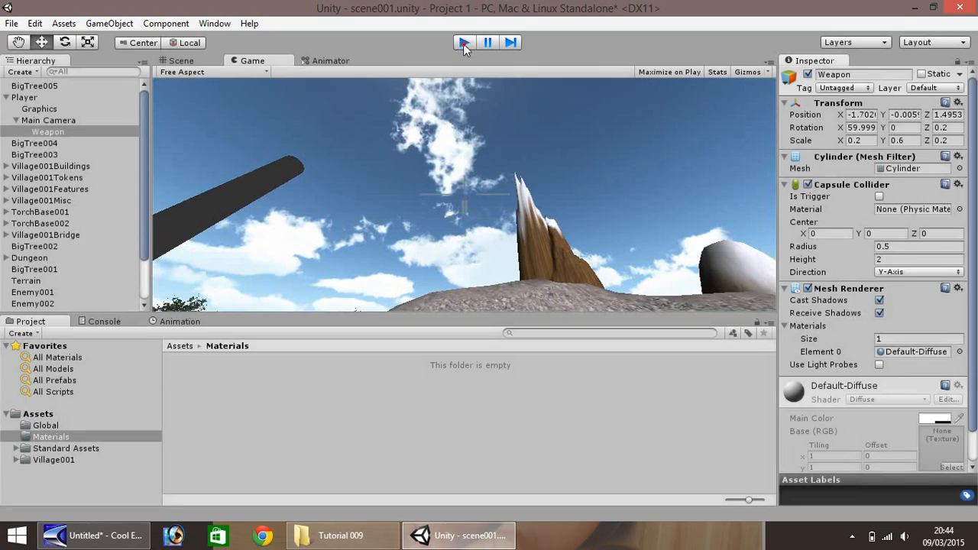
click(463, 42)
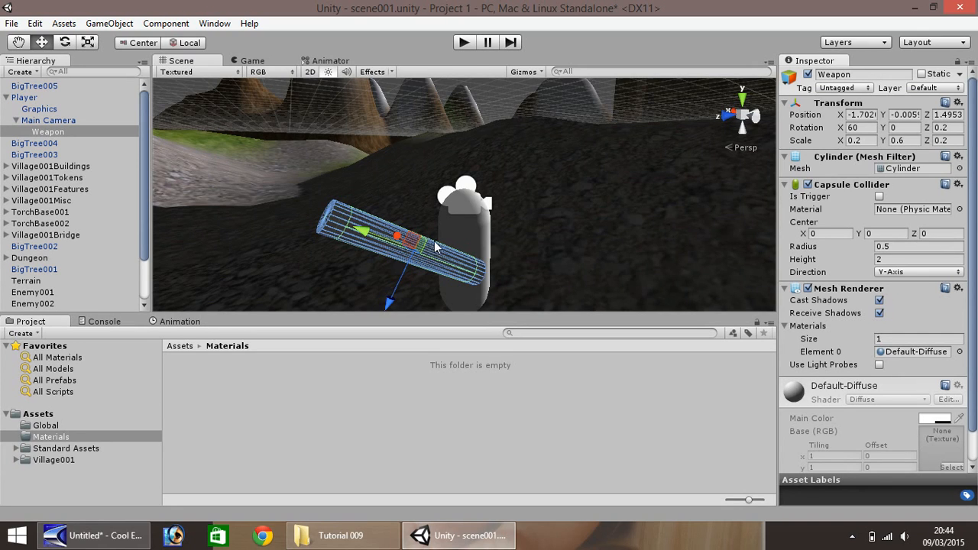
- Make the Weapon thinner by setting its X and Z scale to 0.1
click(861, 141)
text(0.1)
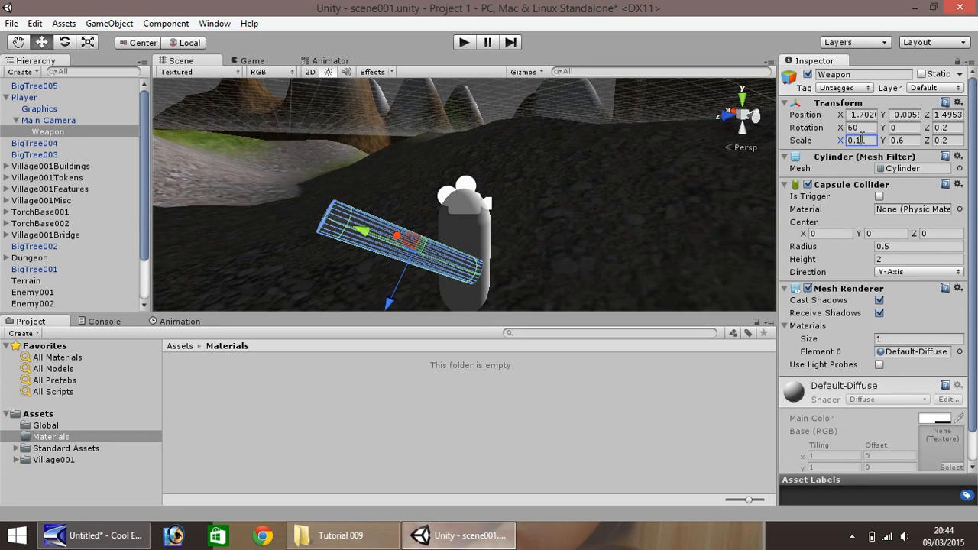
key(Tab)
key(Tab)
text(0.1)
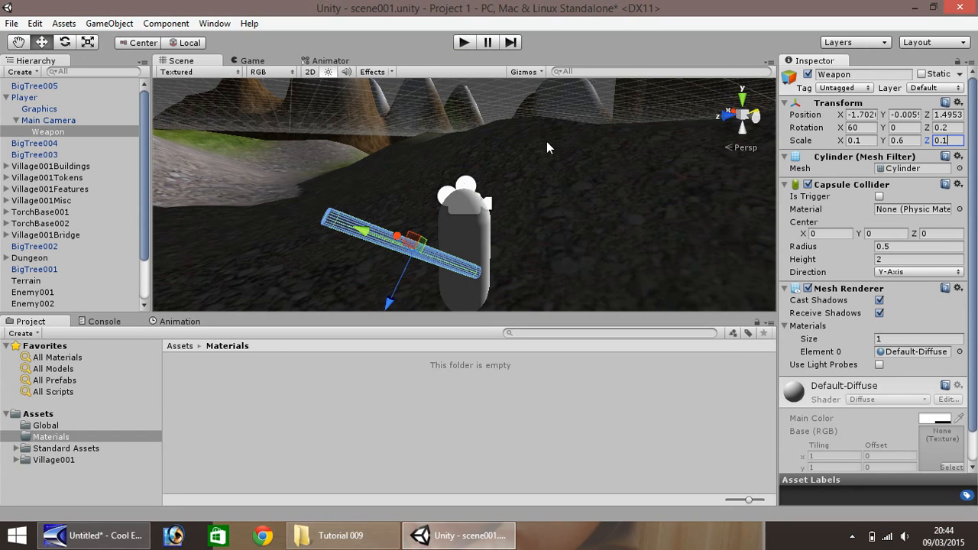
- Collapse the Player hierarchy and create a new separate cylinder in the scene
scroll(307, 201, down, 10)
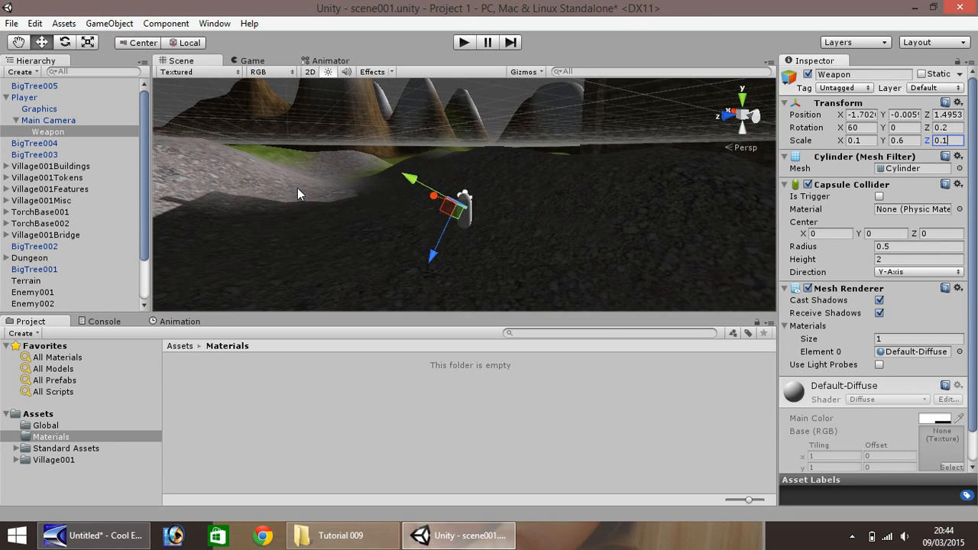
scroll(280, 192, down, 5)
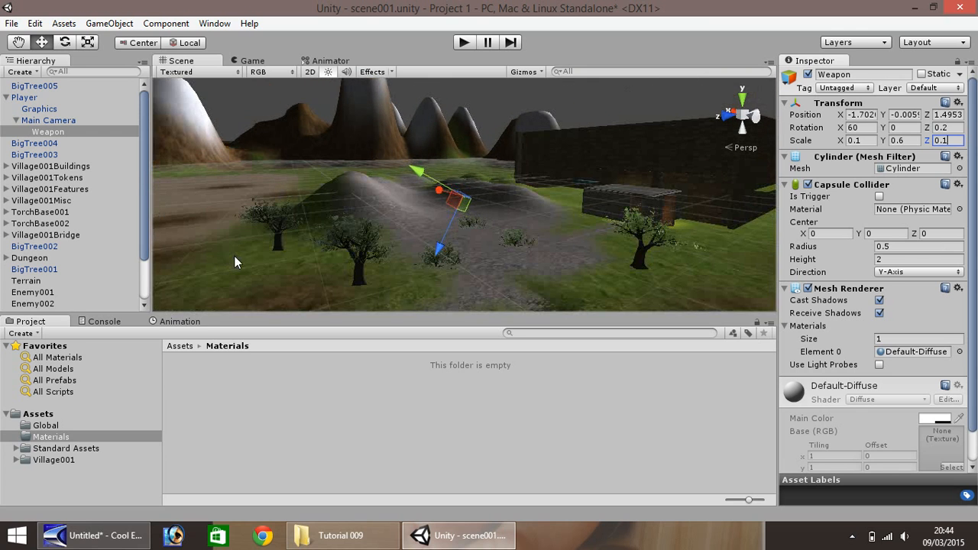
right_drag(170, 189, 122, 263)
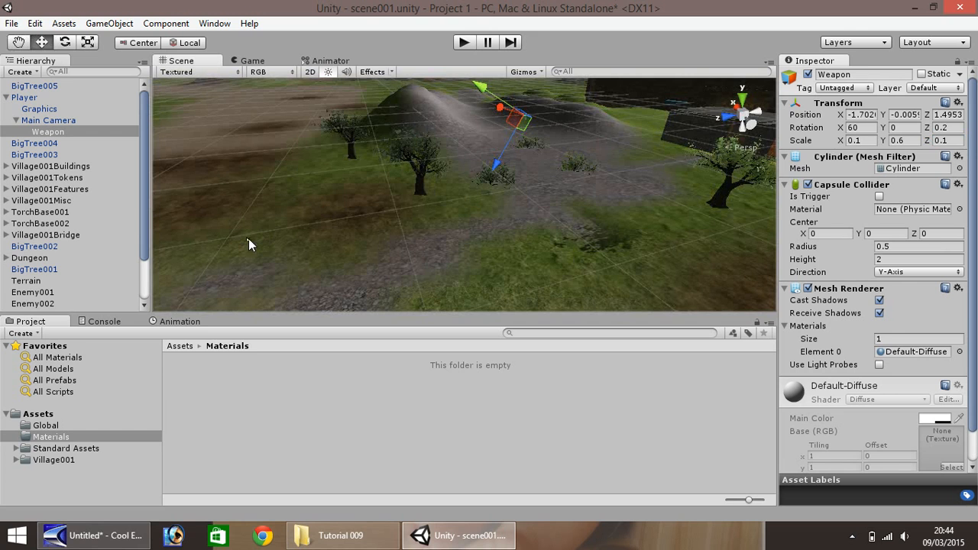
click(17, 42)
drag(205, 204, 397, 212)
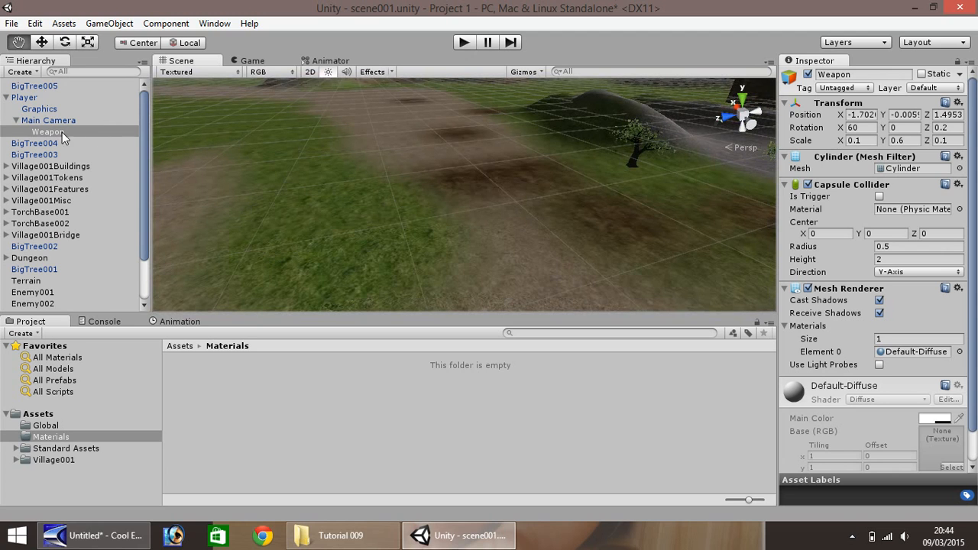
click(7, 98)
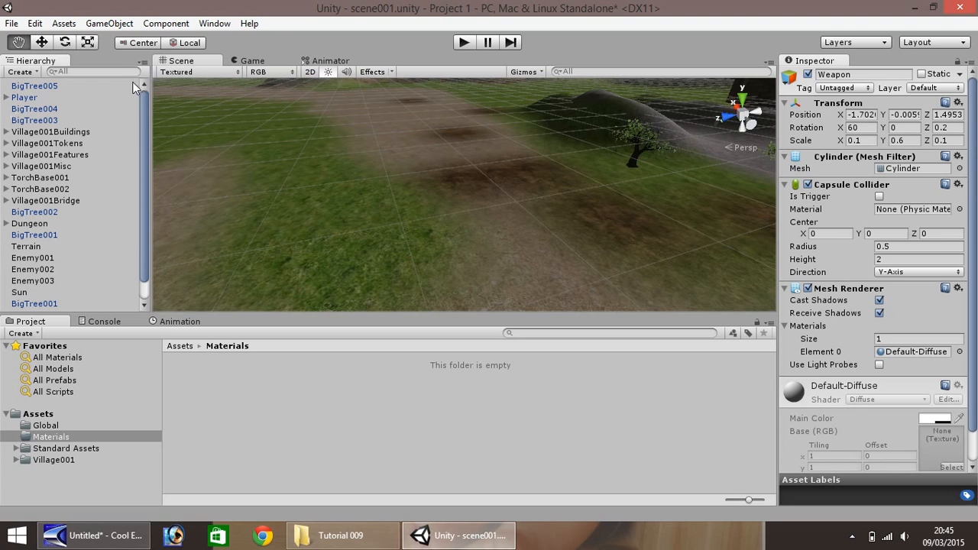
click(118, 24)
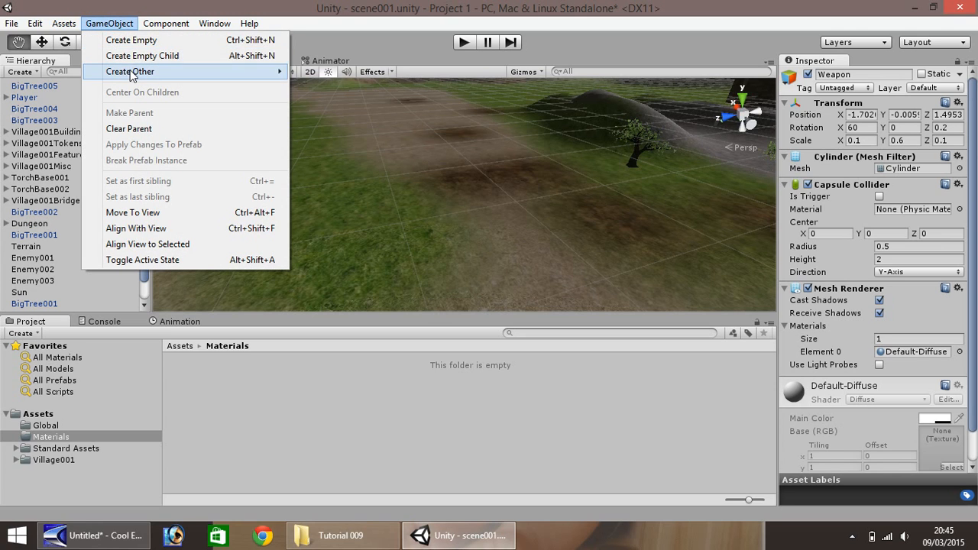
mouse_move(122, 71)
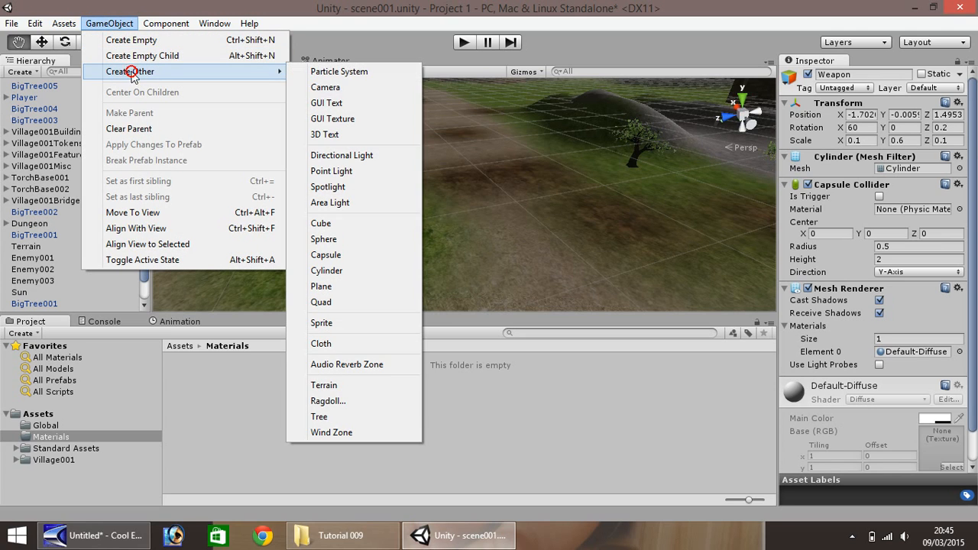
click(321, 271)
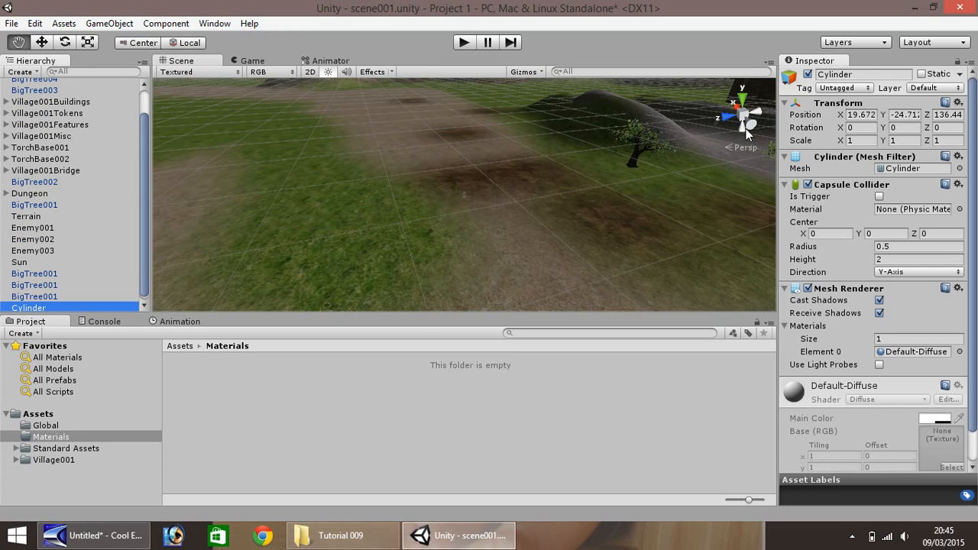
- Set the new cylinder's position to 0 on X, Y and Z and frame it in the Scene view
click(863, 115)
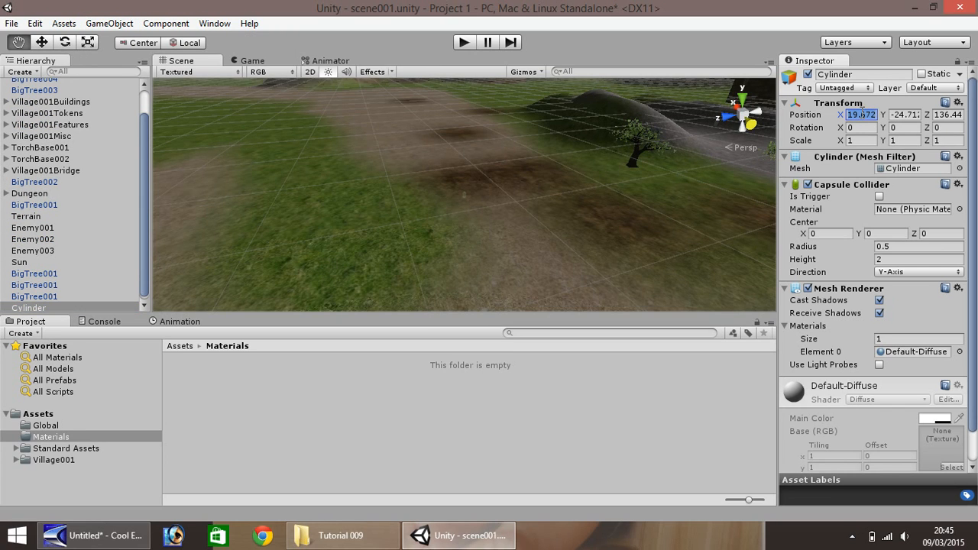
text(0)
key(Tab)
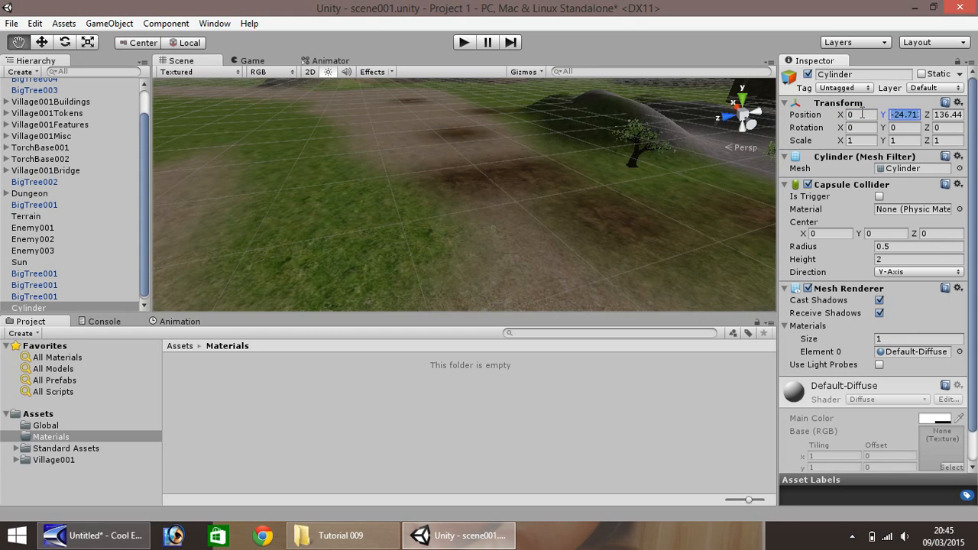
text(0)
key(Tab)
text(0)
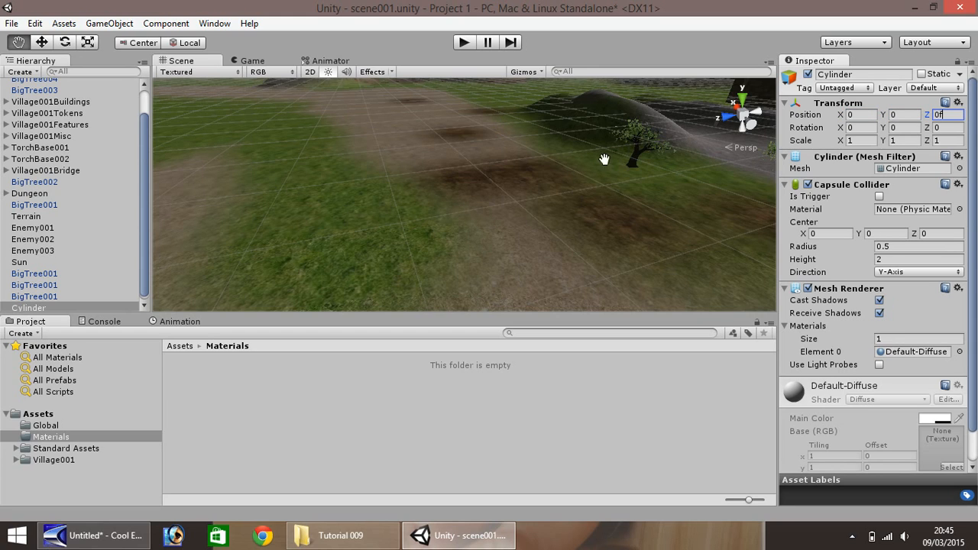
double_click(59, 308)
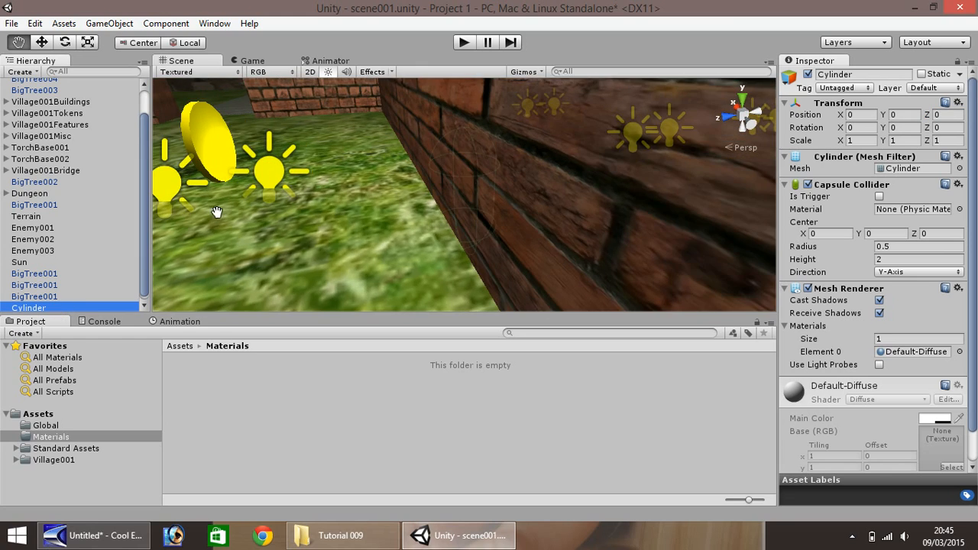
scroll(299, 170, down, 5)
scroll(306, 167, down, 4)
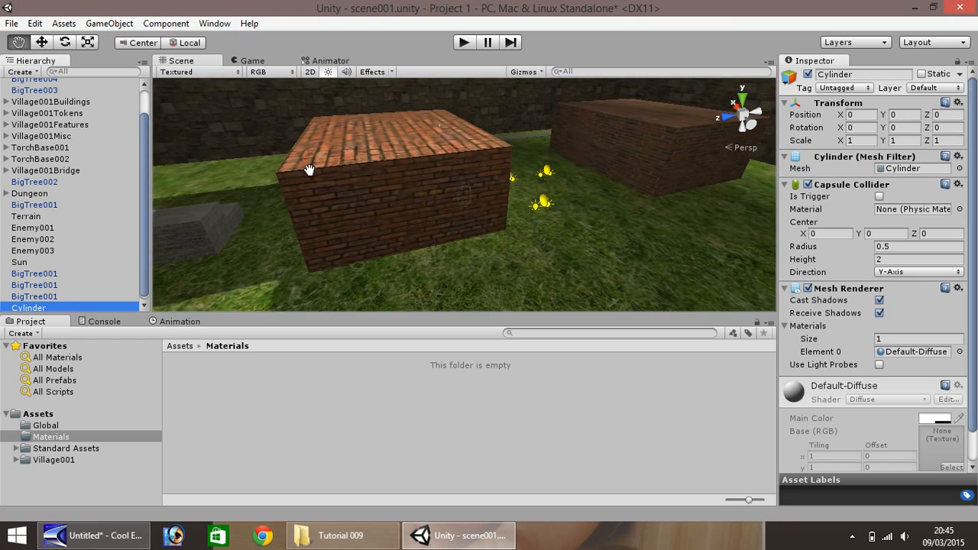
- Move the new cylinder along the Z axis, out past the walled village onto open grass, to Z about 170.9
scroll(308, 169, down, 3)
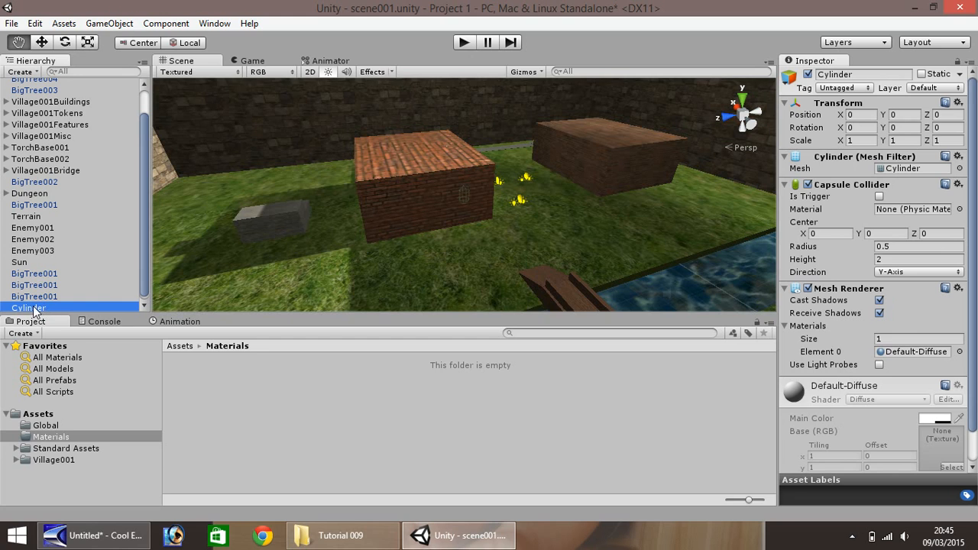
click(42, 43)
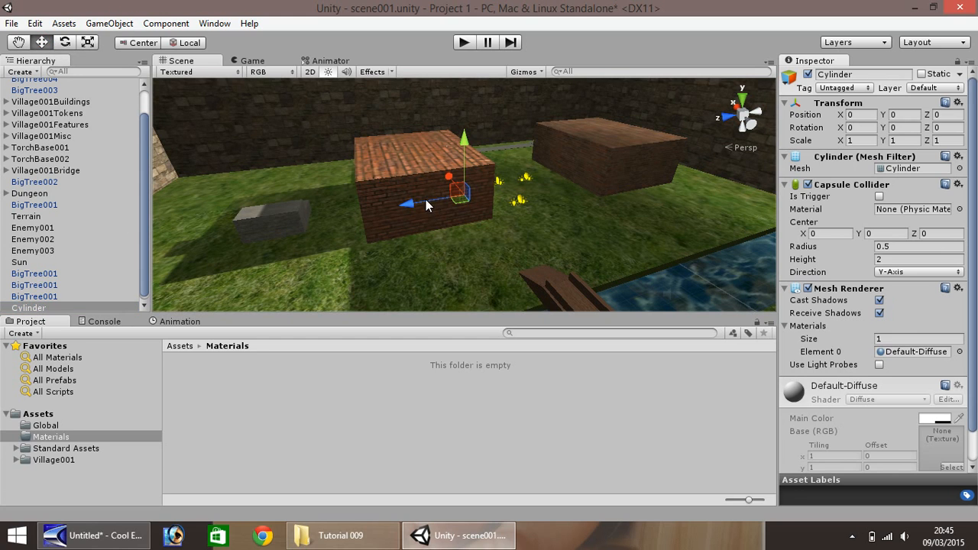
drag(397, 206, 186, 252)
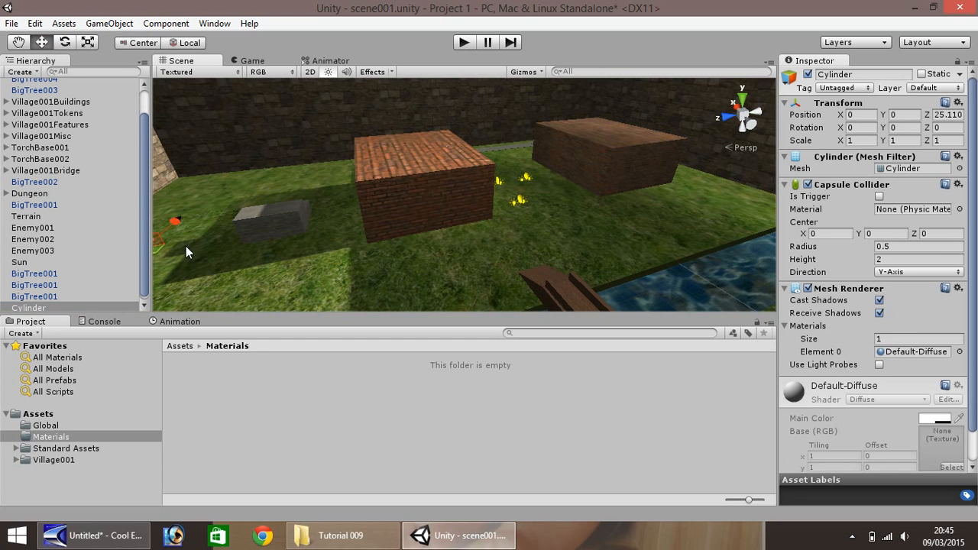
scroll(266, 206, down, 6)
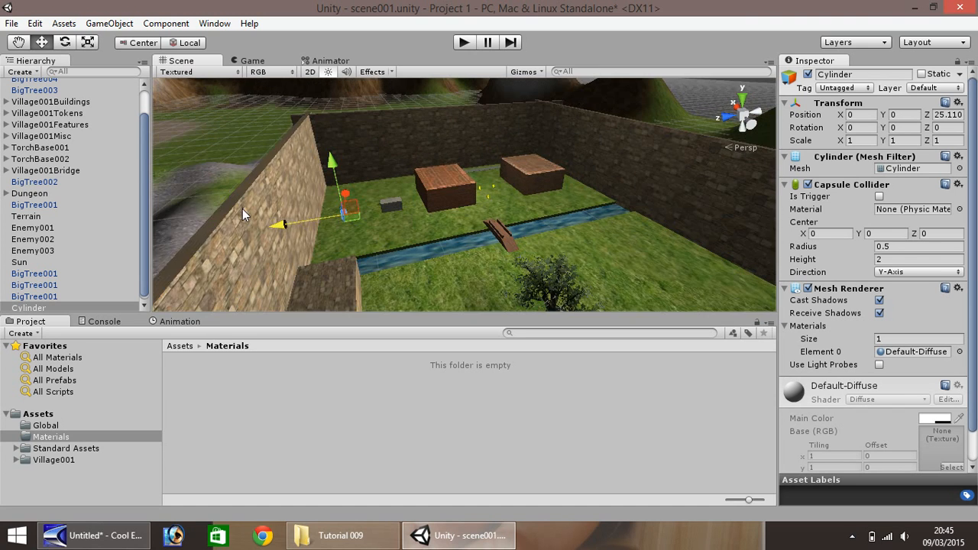
drag(309, 223, 967, 252)
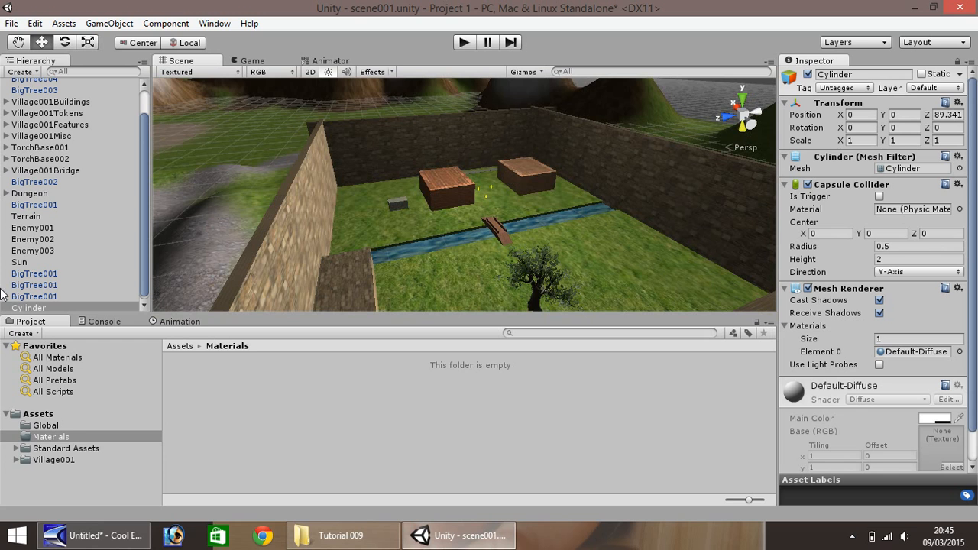
double_click(27, 308)
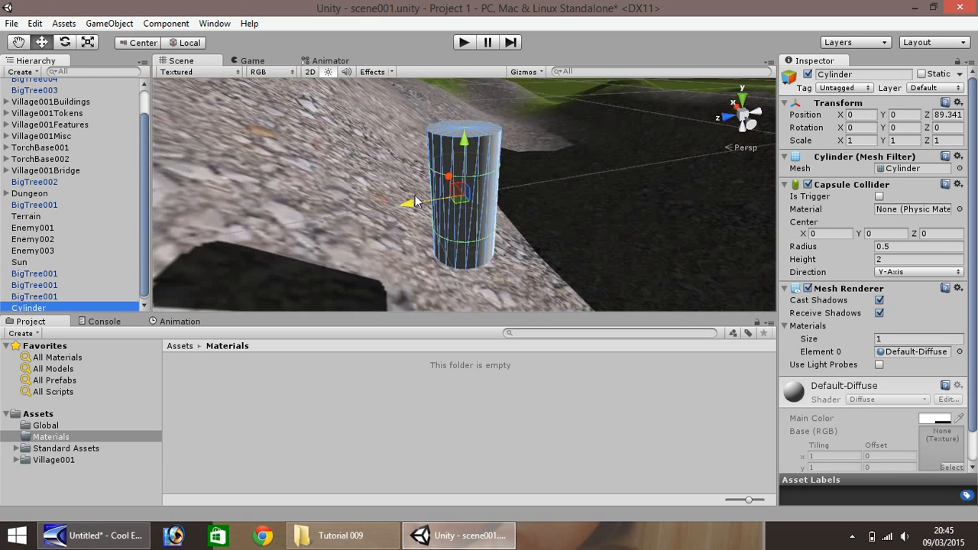
drag(425, 203, 210, 238)
key(f)
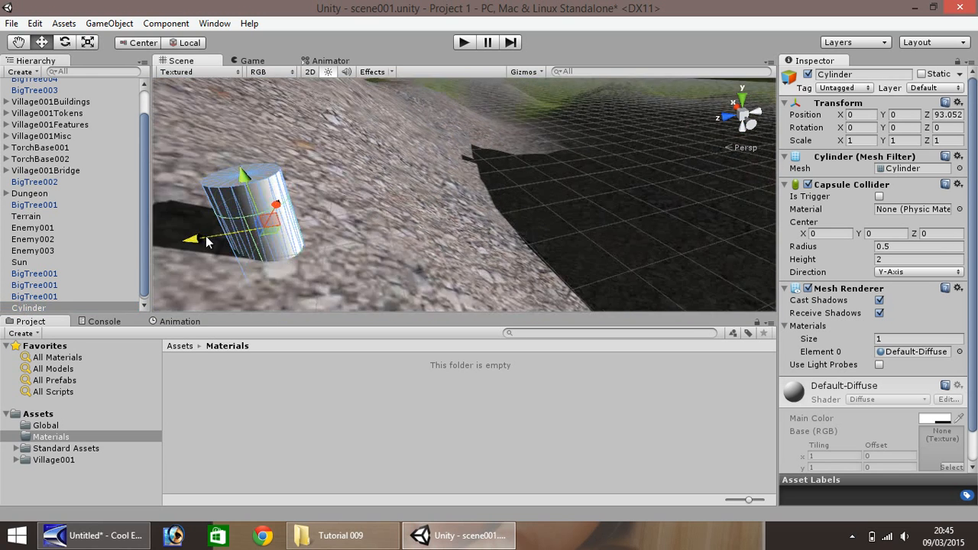
scroll(201, 234, down, 8)
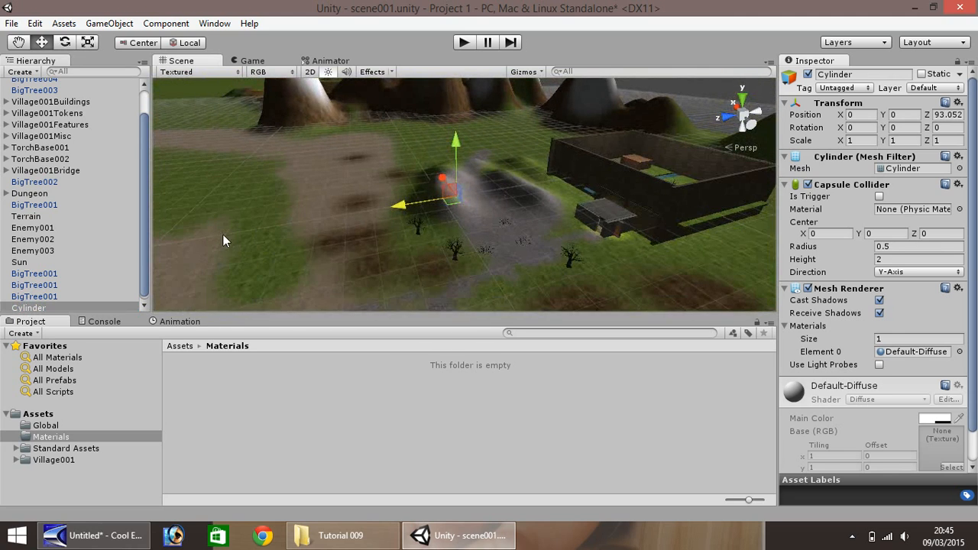
drag(404, 211, 245, 245)
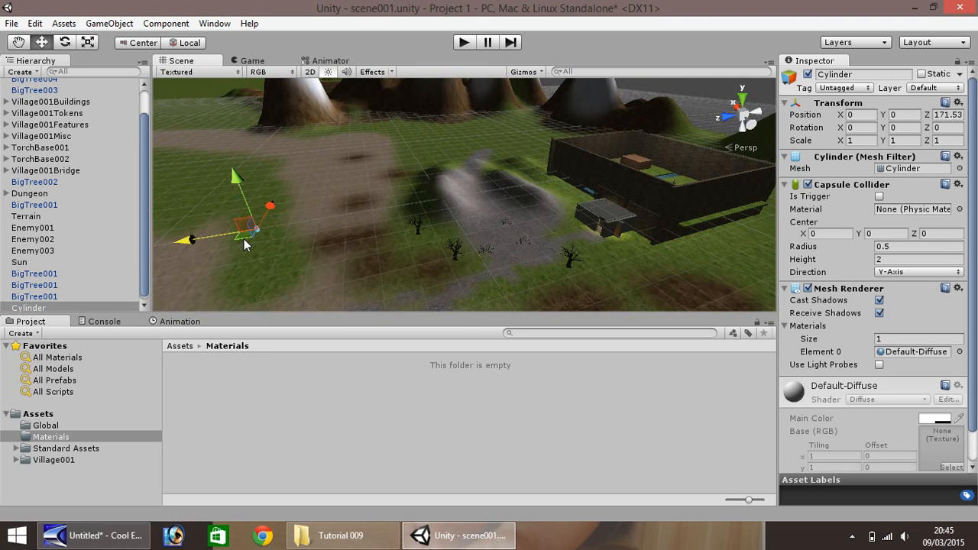
- Lower the cylinder along the Y axis to about -6.08 so that it stands on the grass
double_click(47, 307)
scroll(395, 201, down, 3)
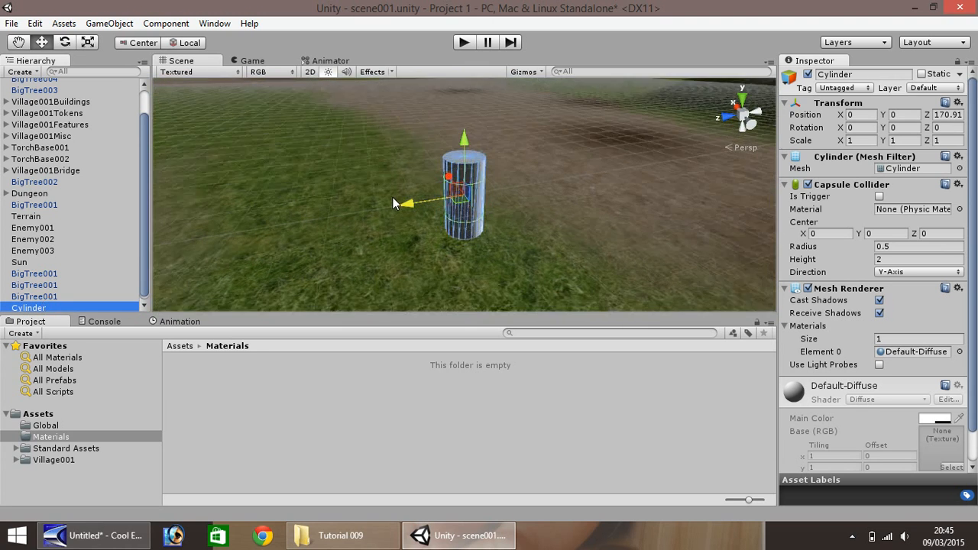
drag(466, 146, 456, 248)
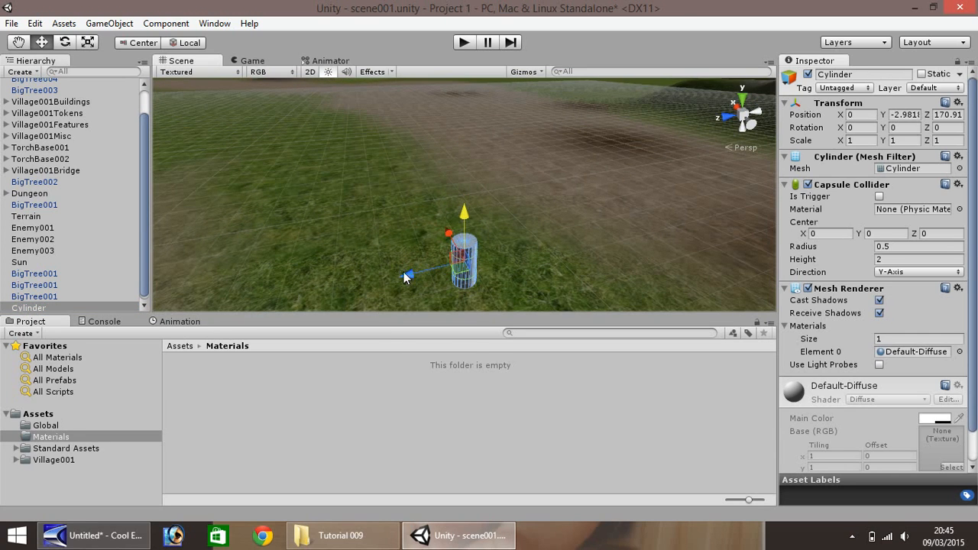
right_drag(404, 273, 426, 352)
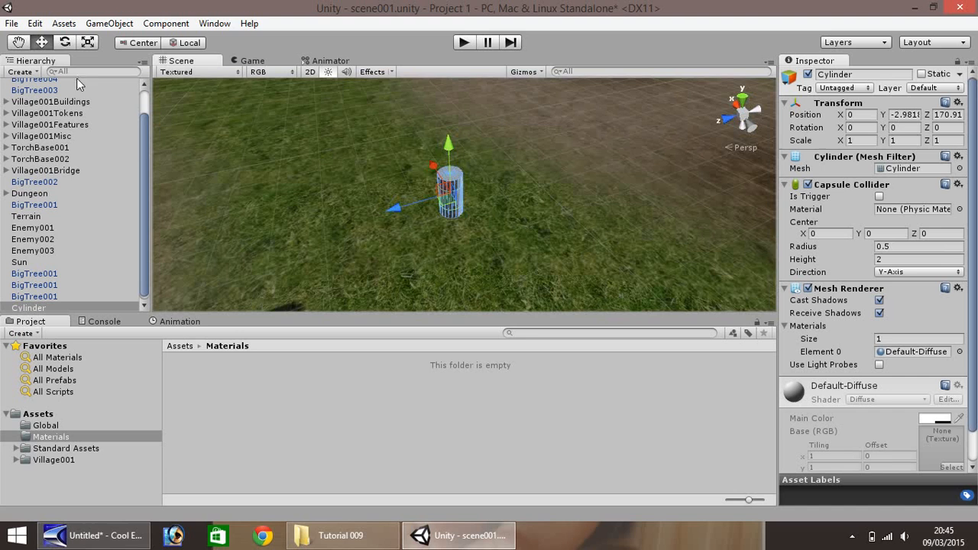
click(18, 42)
drag(405, 247, 357, 105)
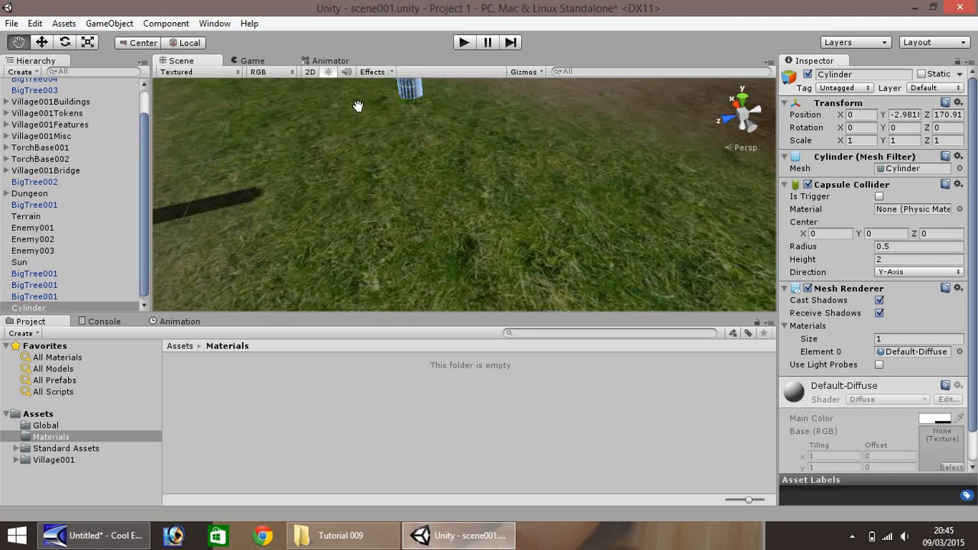
click(42, 42)
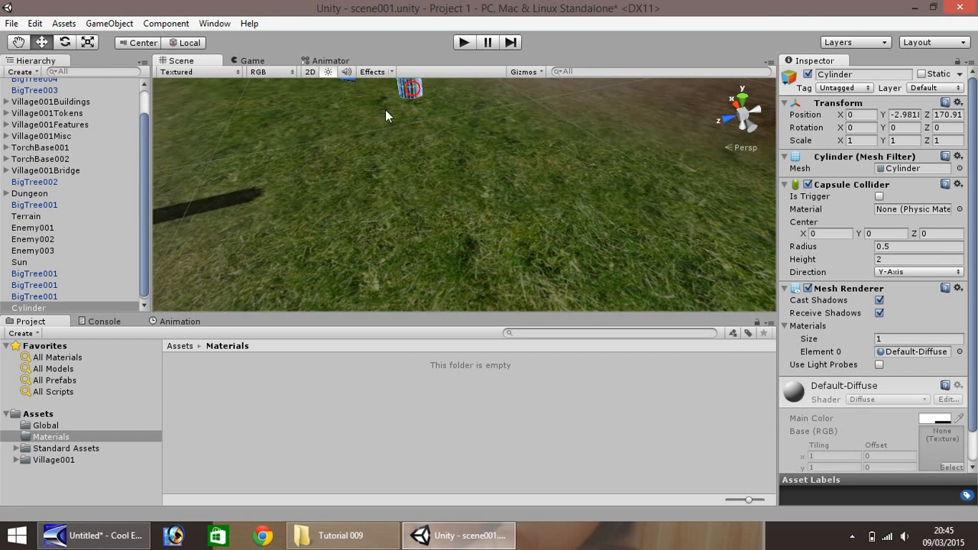
scroll(374, 121, up, 4)
scroll(368, 126, down, 8)
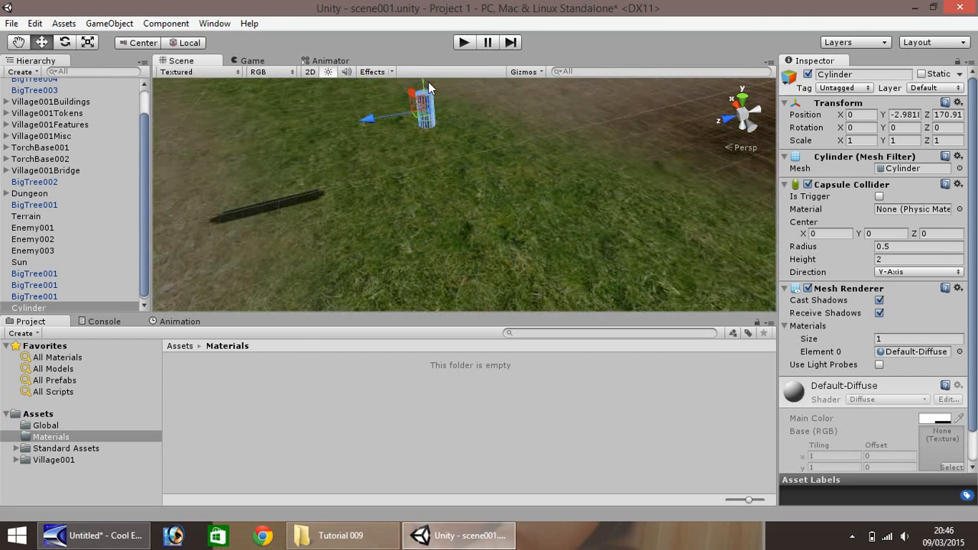
drag(424, 90, 431, 160)
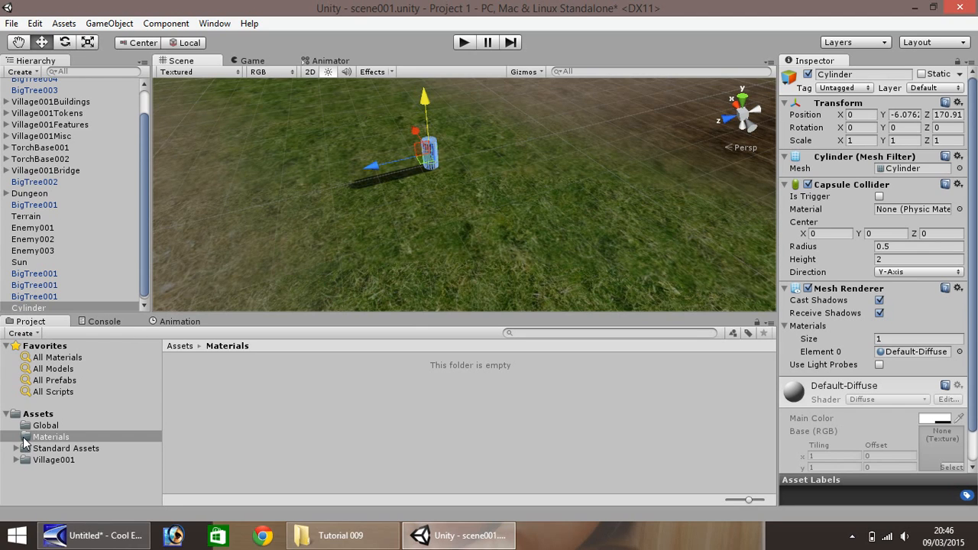
- Create a new material named log001 in the Materials folder
right_click(214, 386)
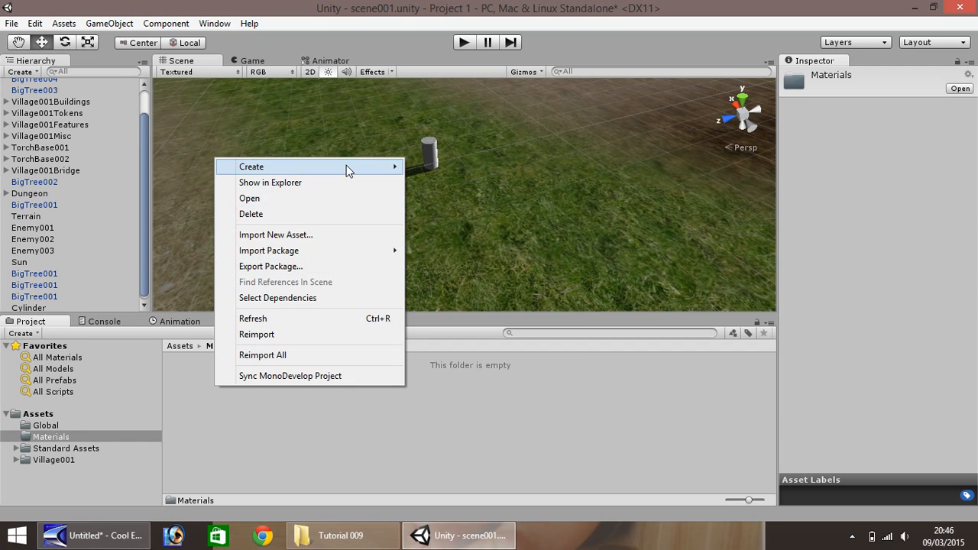
mouse_move(346, 167)
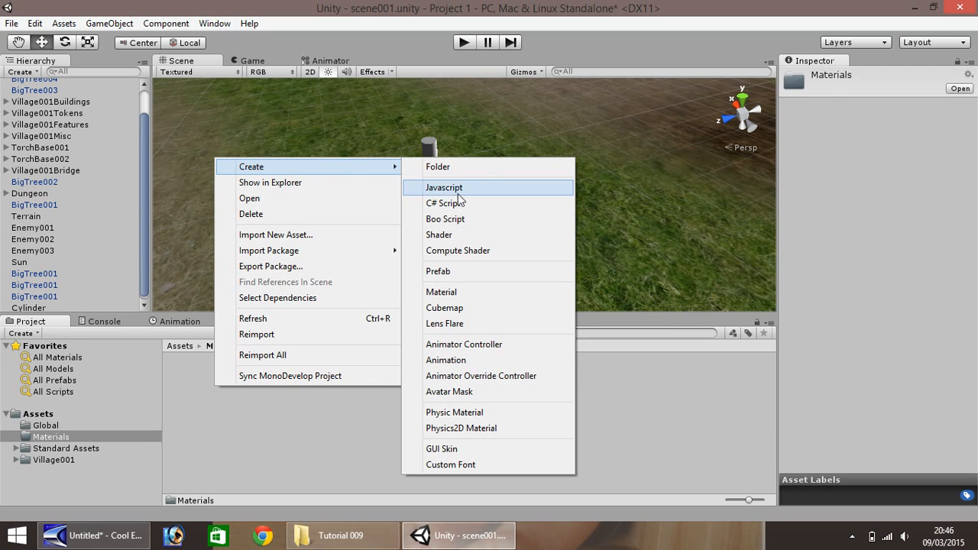
click(441, 292)
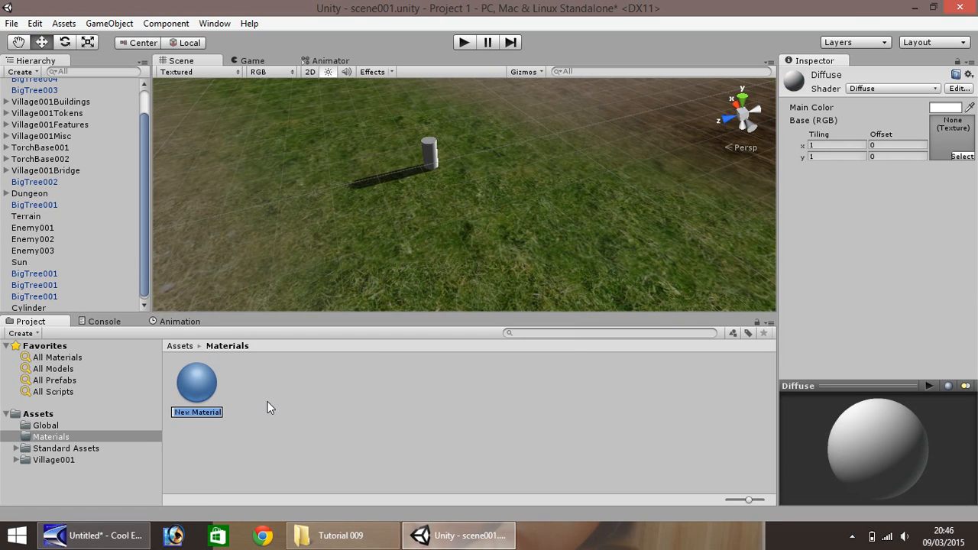
text(log001)
key(Return)
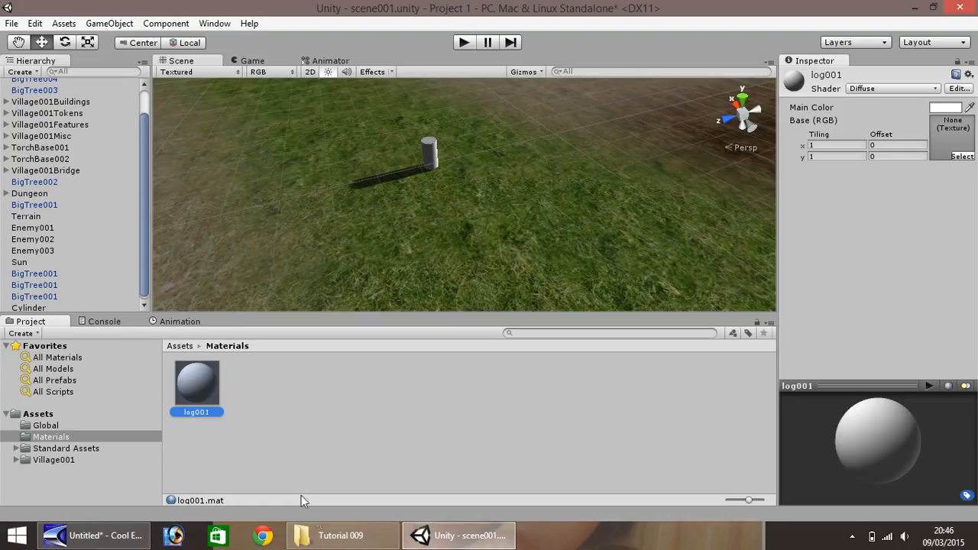
- Bring log001.PNG from the Tutorial 009 folder in File Explorer into Unity as the log001 material's base texture
click(328, 535)
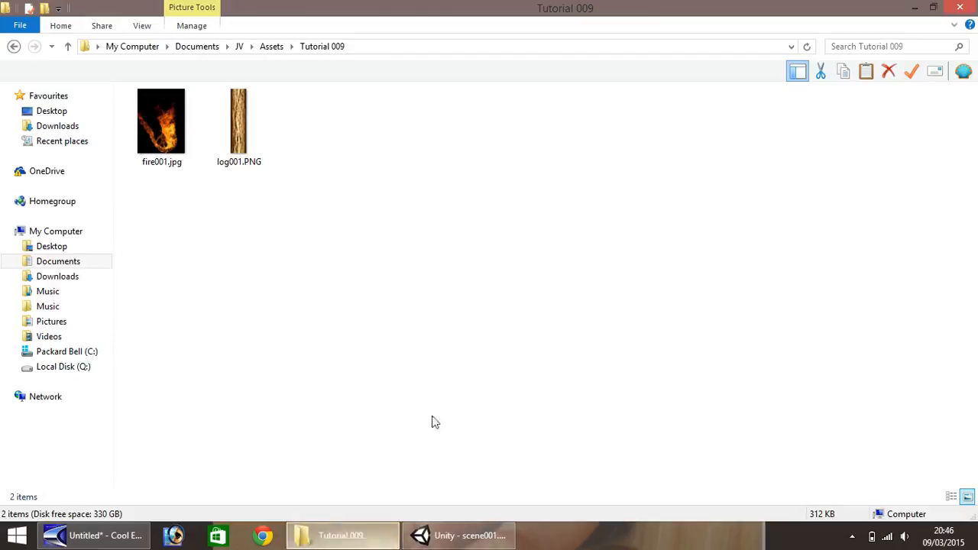
click(240, 115)
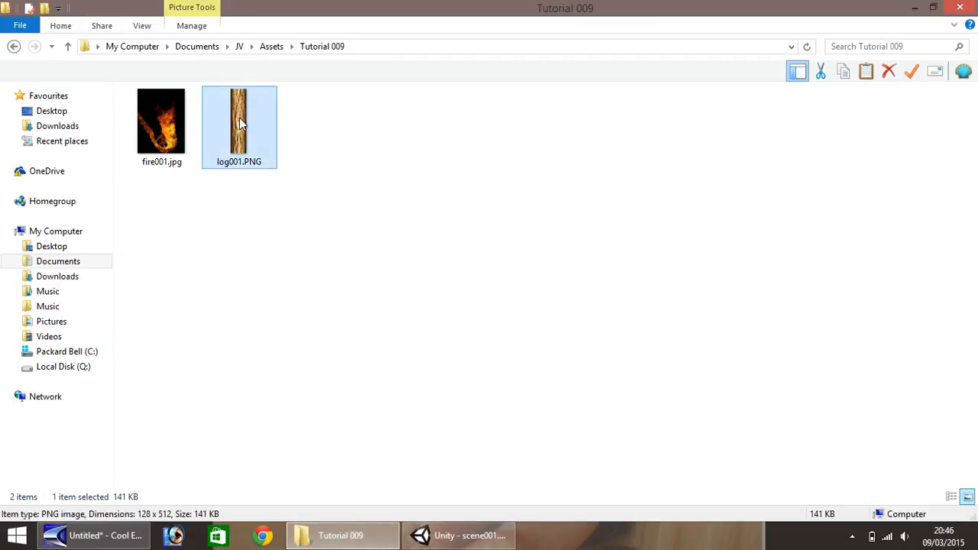
drag(240, 124, 951, 138)
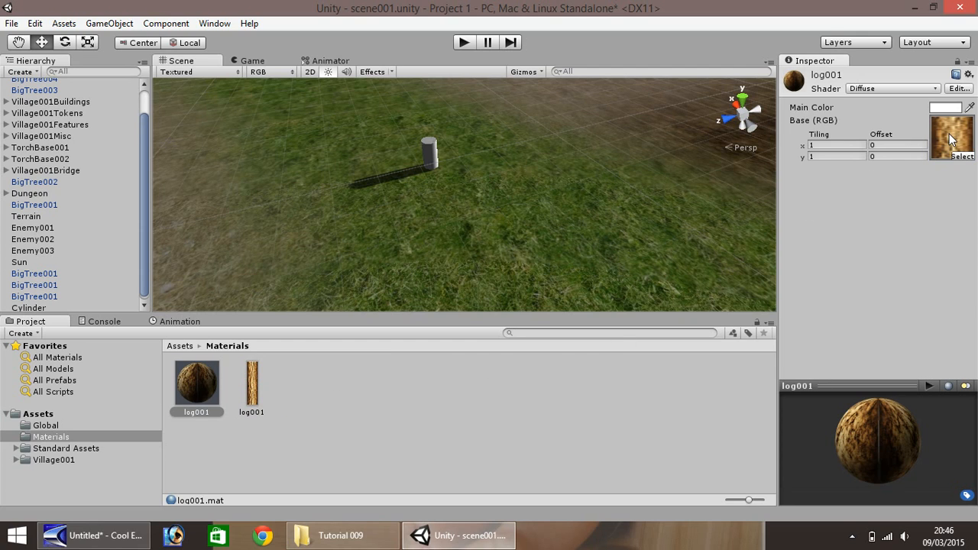
- Apply the log001 material to the cylinder on the grass and inspect it up close
click(185, 391)
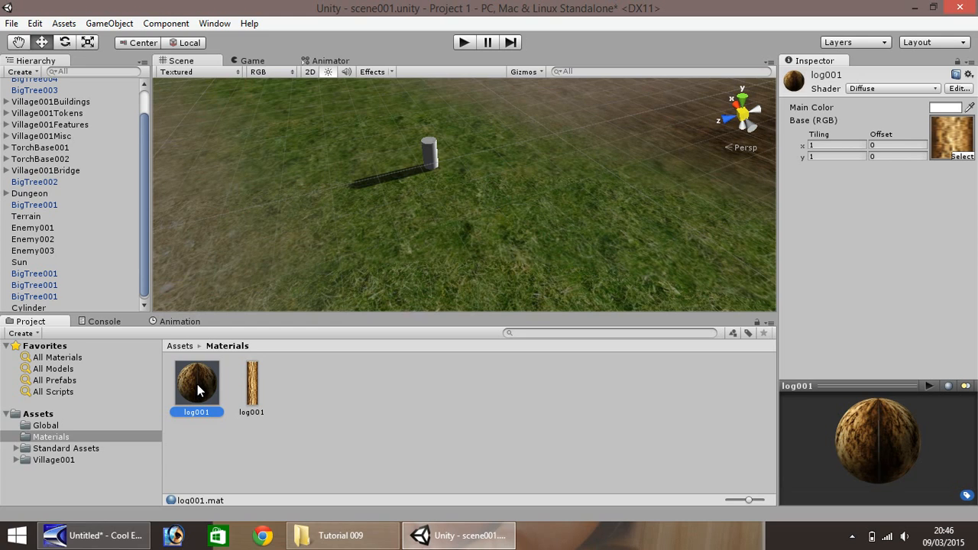
drag(197, 384, 430, 156)
scroll(430, 156, up, 10)
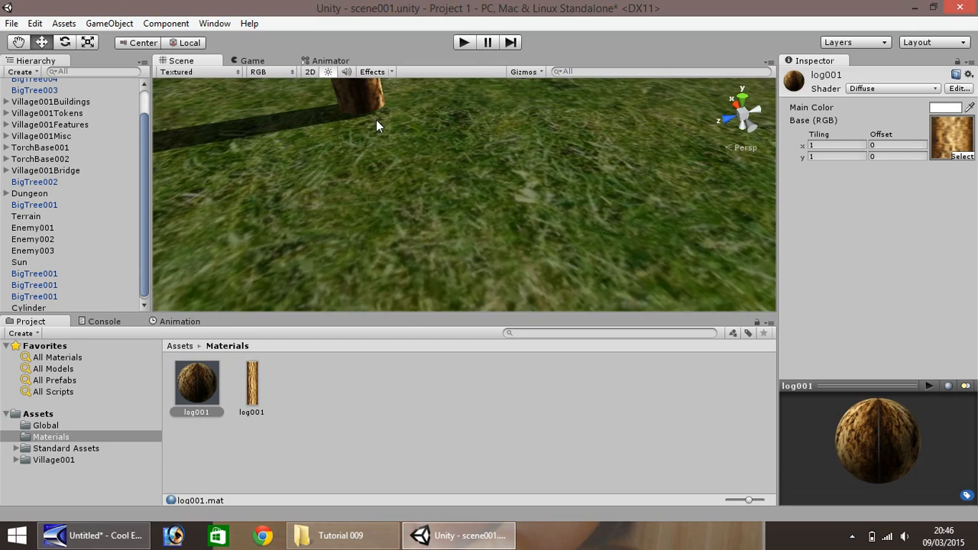
scroll(376, 120, up, 2)
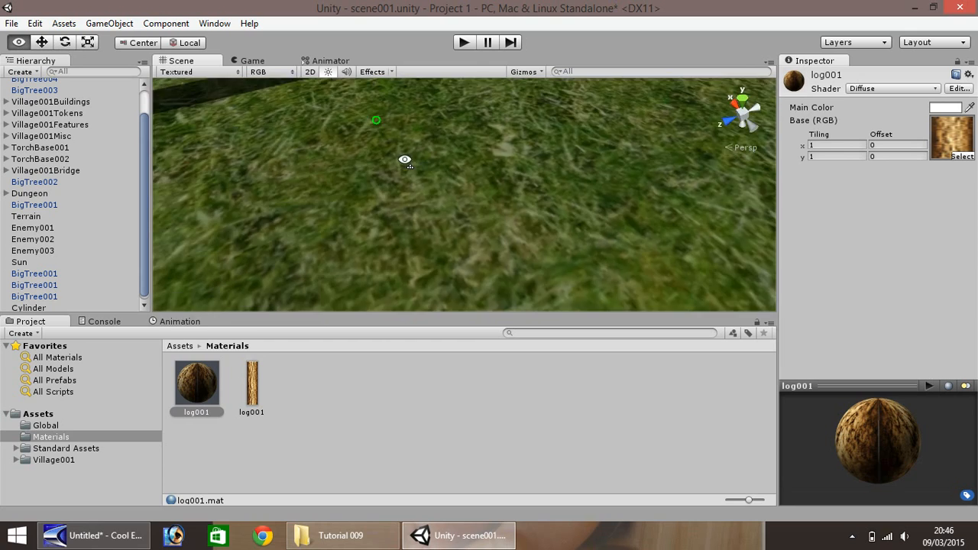
scroll(382, 129, down, 6)
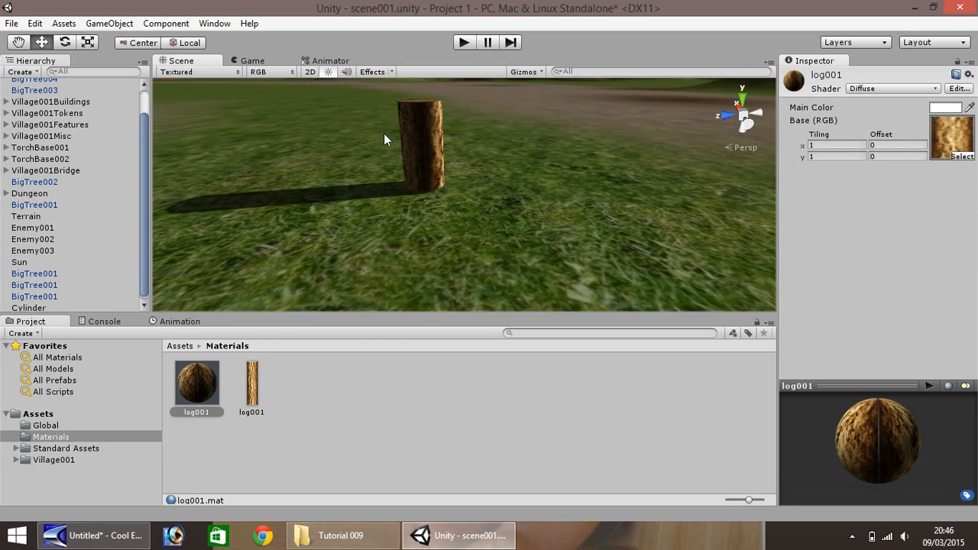
click(384, 135)
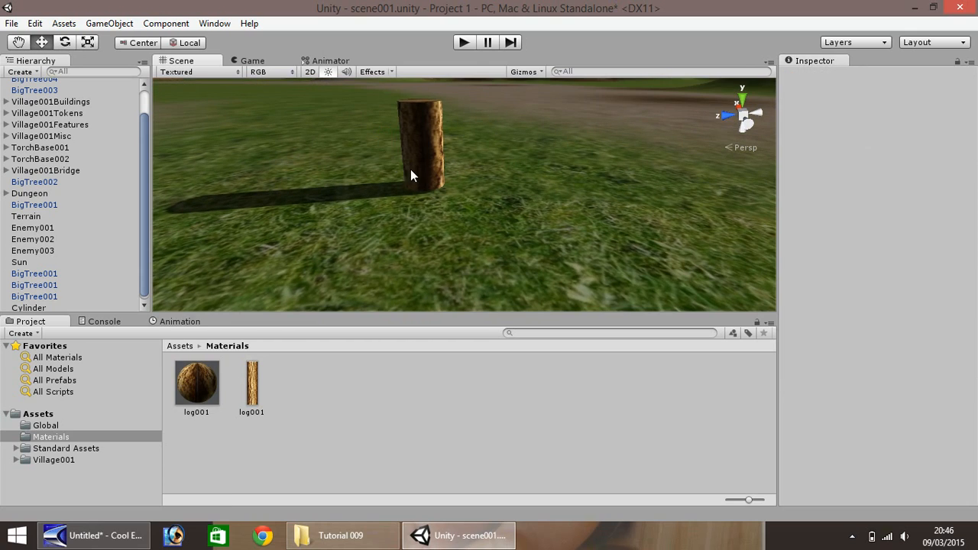
click(19, 42)
drag(286, 158, 468, 120)
- Play-test the scene by walking the player forward past the trees toward the open grass, and stop the game
click(464, 42)
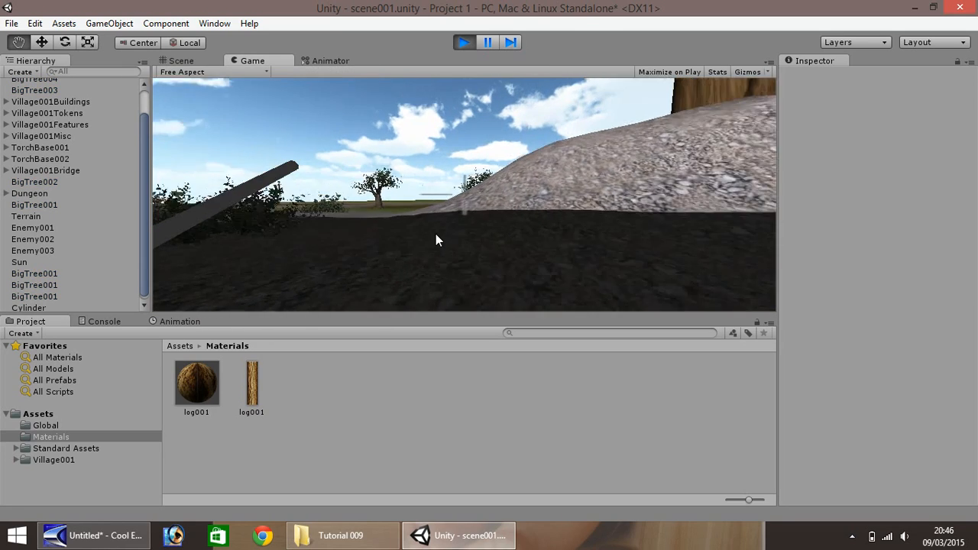
key(w)
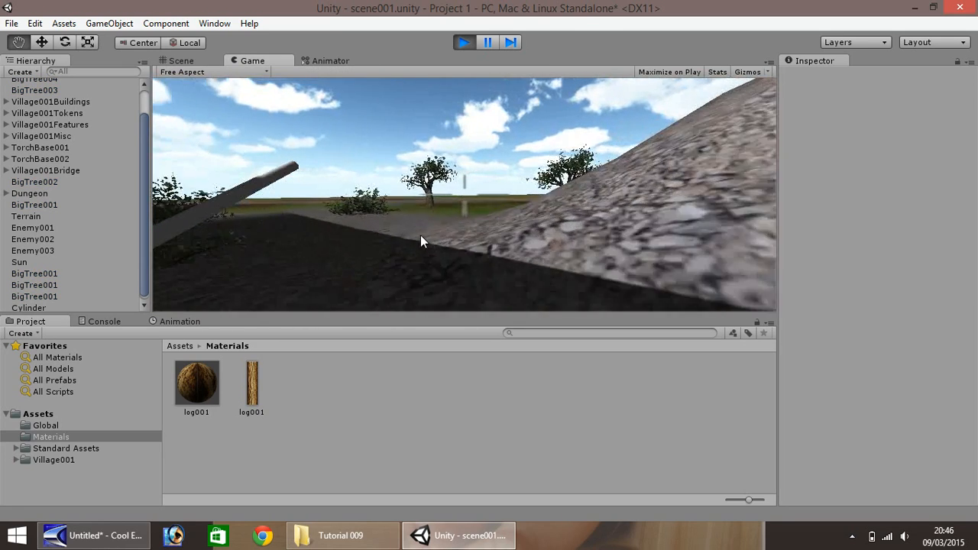
key(w)
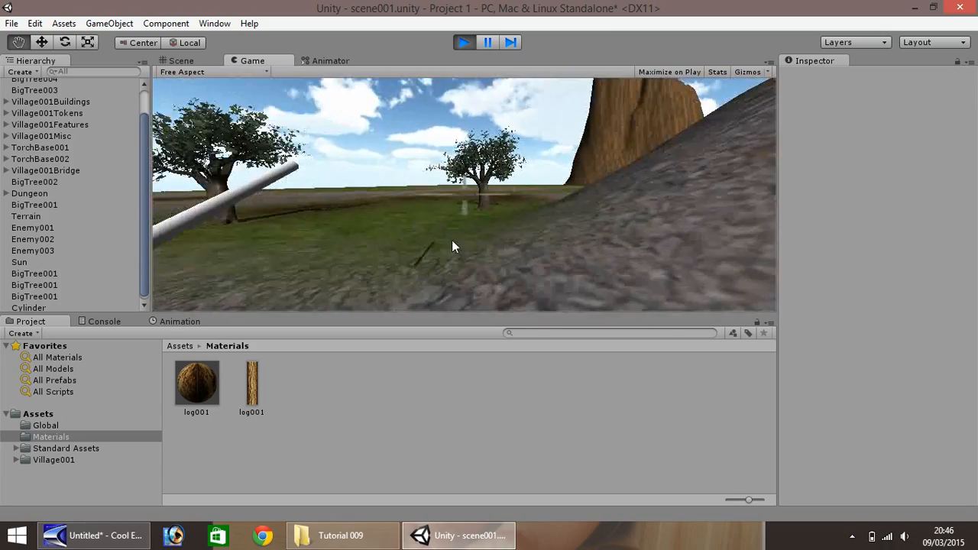
key(w)
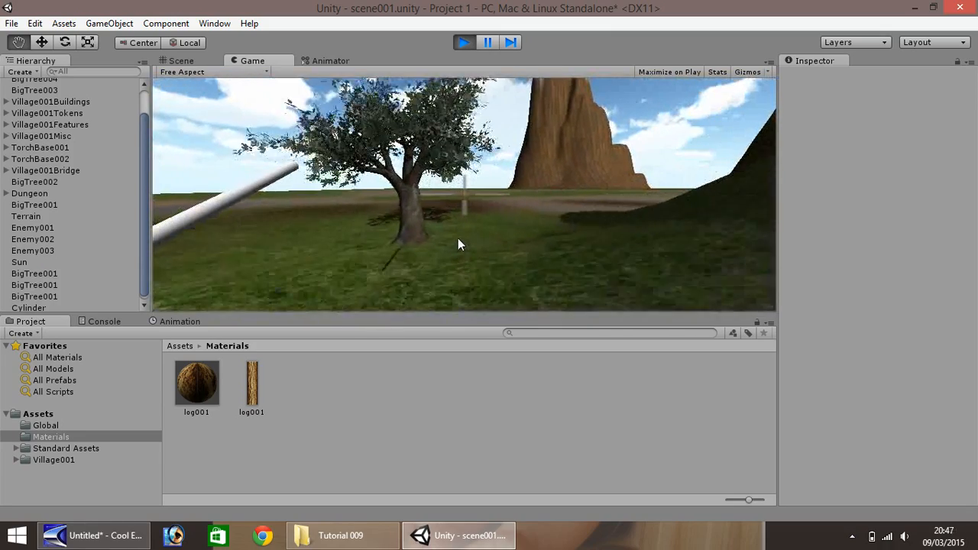
key(w)
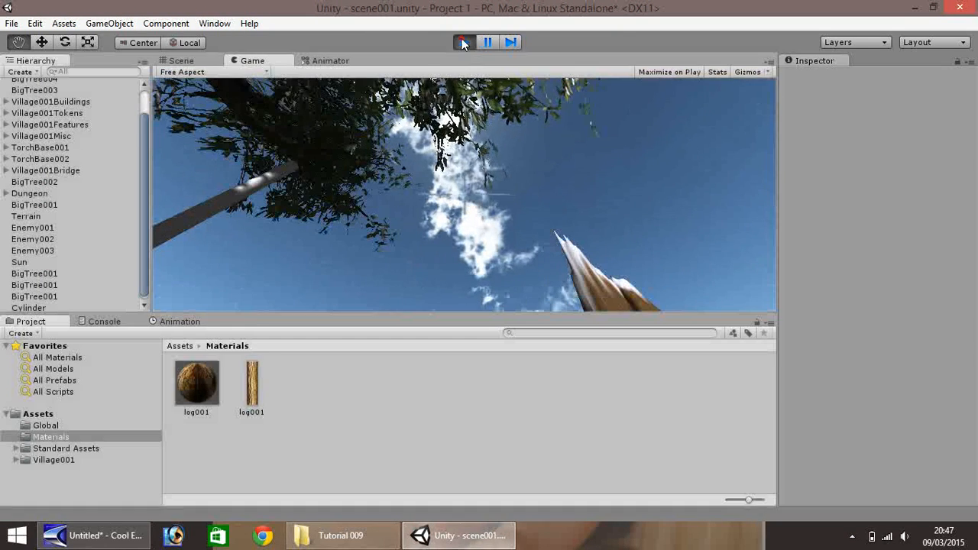
click(461, 42)
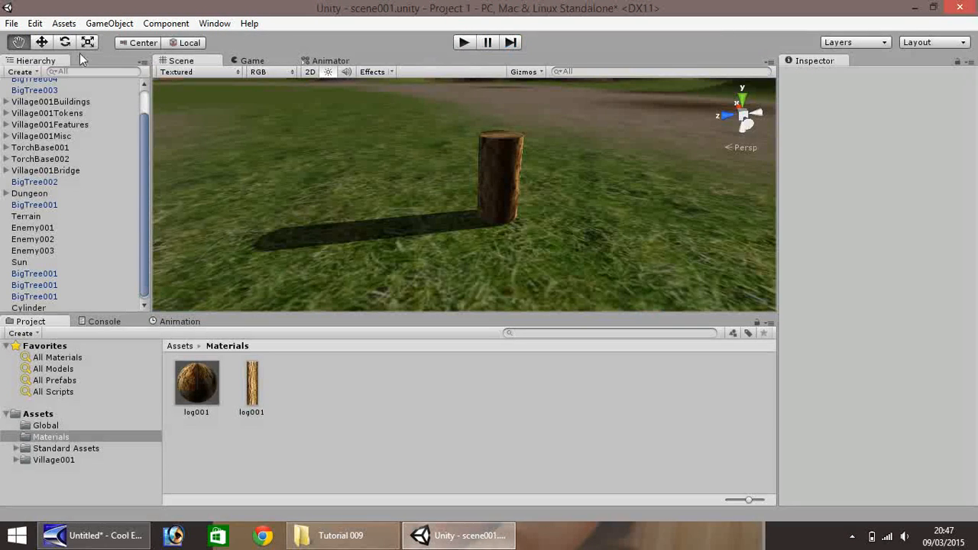
- Select the cylinder on the grass and switch the inspector to Debug mode
click(41, 42)
click(491, 186)
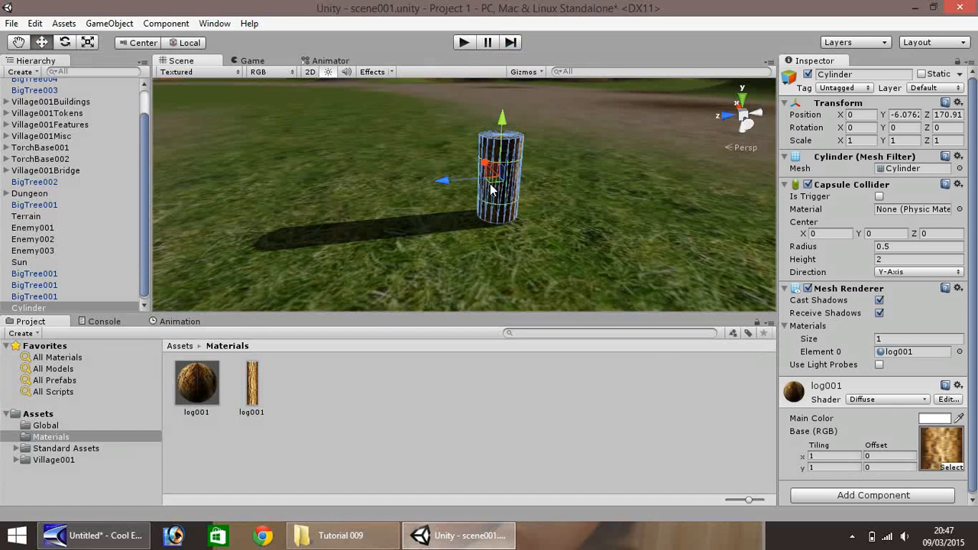
click(861, 128)
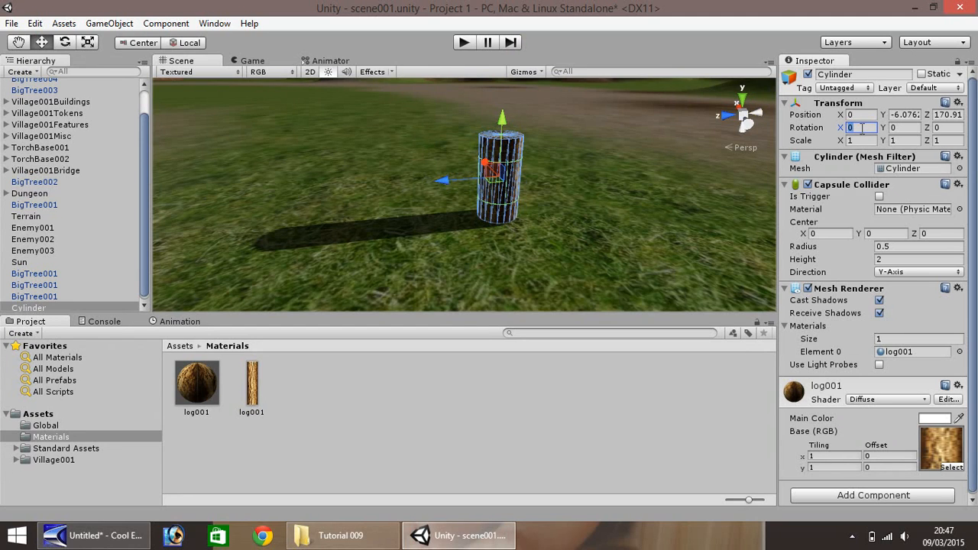
key(BackSpace)
click(971, 65)
click(906, 91)
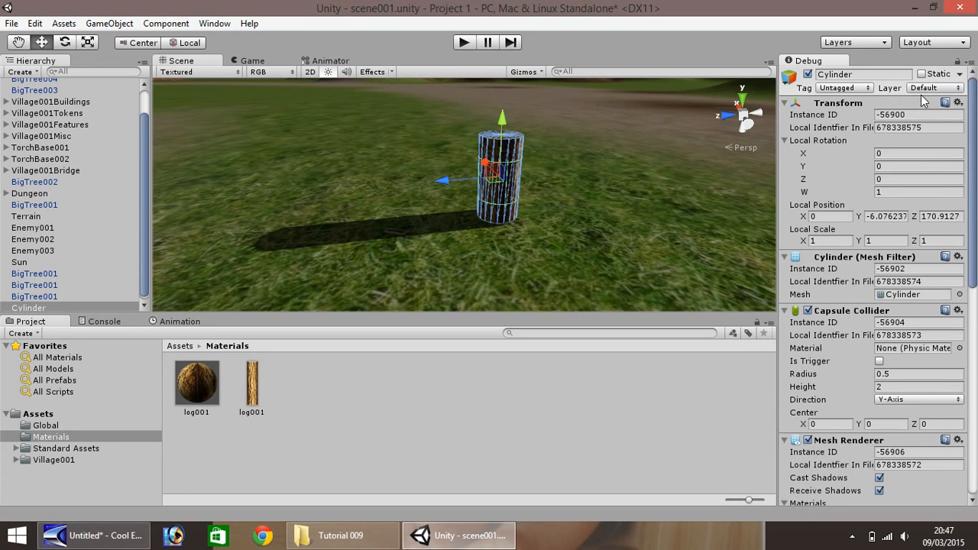
- Lay the cylinder on its side with a local rotation X of 1 and lower it onto the grass to about Y -6.71
click(894, 153)
text(1)
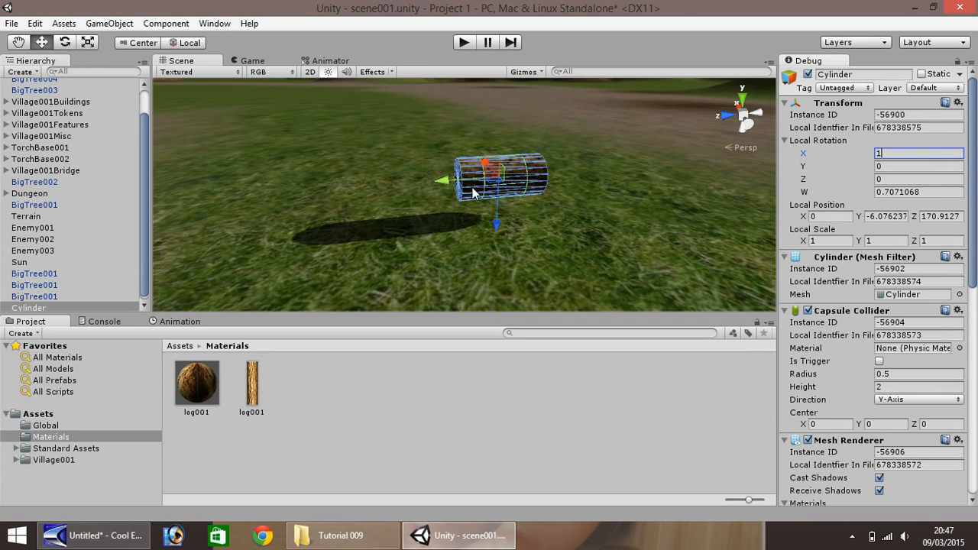
drag(498, 226, 499, 249)
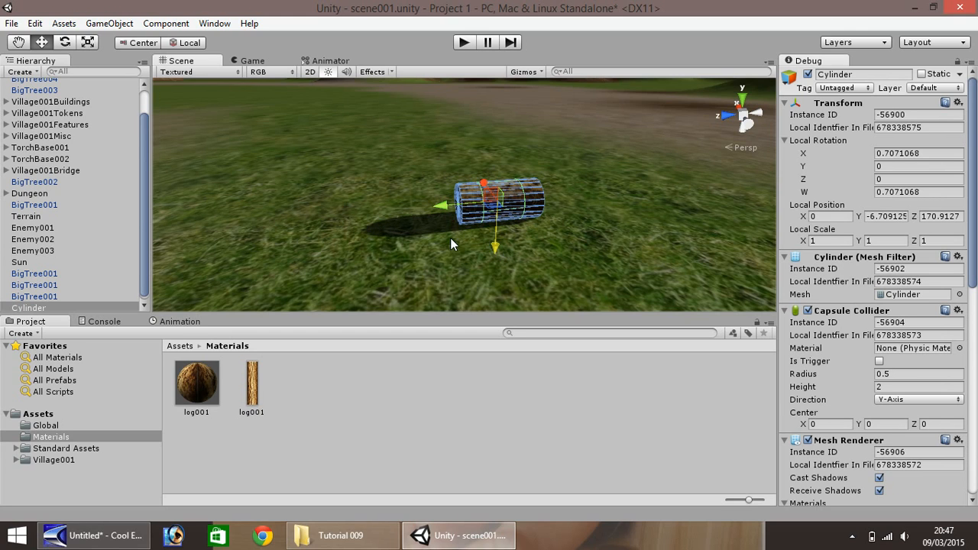
click(451, 241)
- Try a local rotation Y of .5 on the lying cylinder, and set it back to 0
click(511, 202)
click(910, 165)
text(.5)
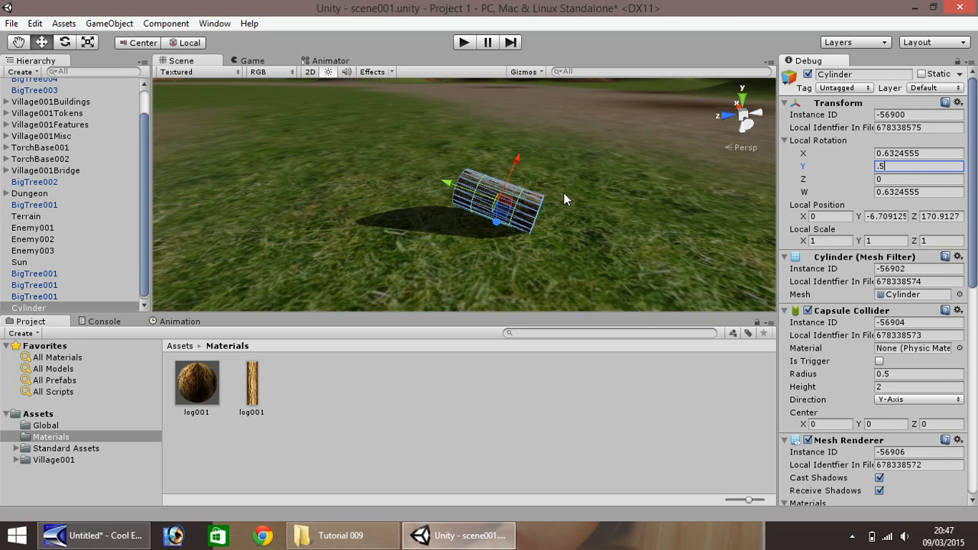
scroll(489, 230, up, 10)
scroll(485, 220, down, 9)
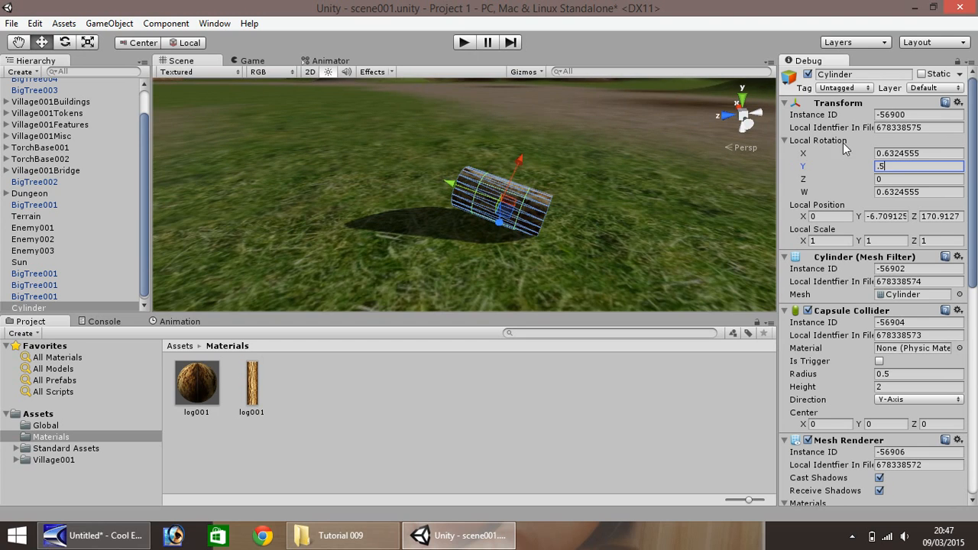
drag(890, 166, 856, 167)
text(0)
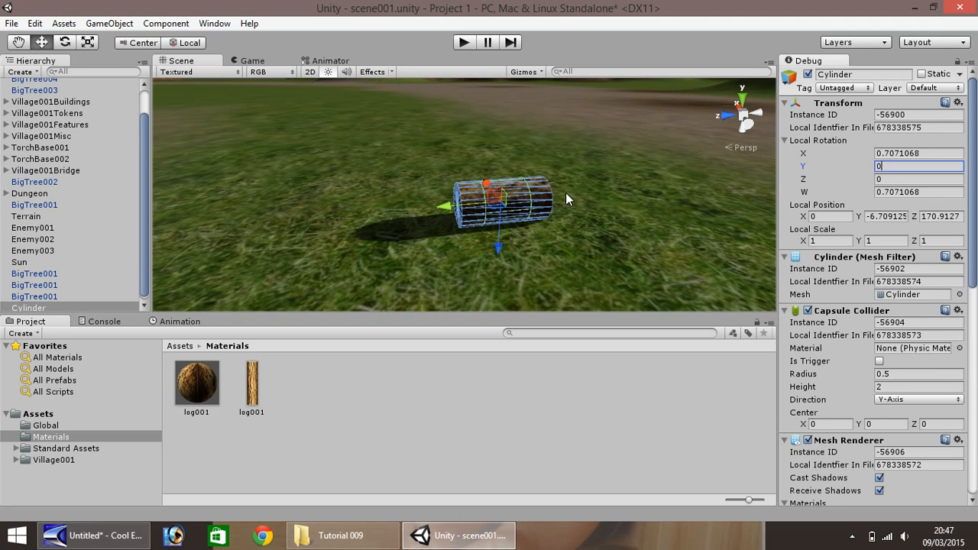
- Duplicate the lying cylinder three times and place the copies end to end, 2 units apart along Z, as one long log
click(376, 252)
click(479, 211)
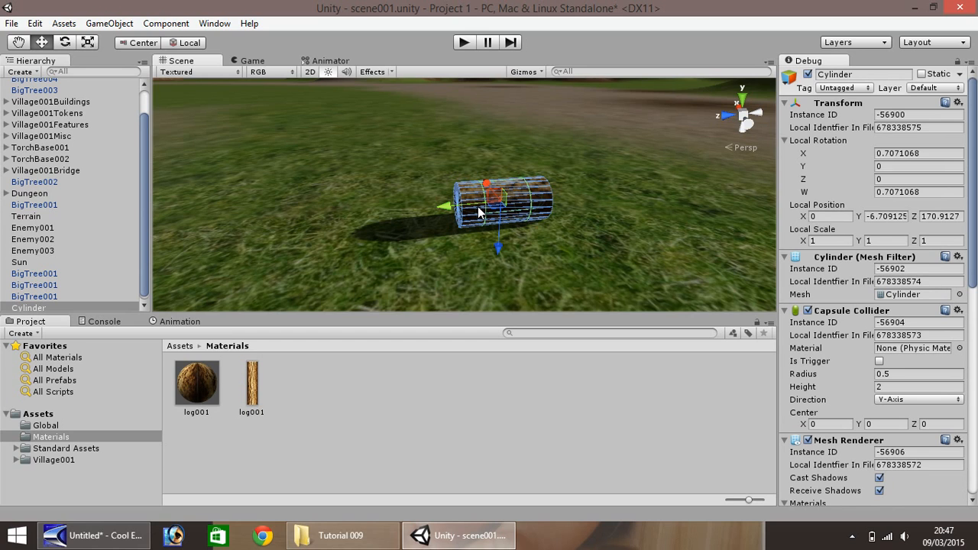
scroll(504, 200, down, 2)
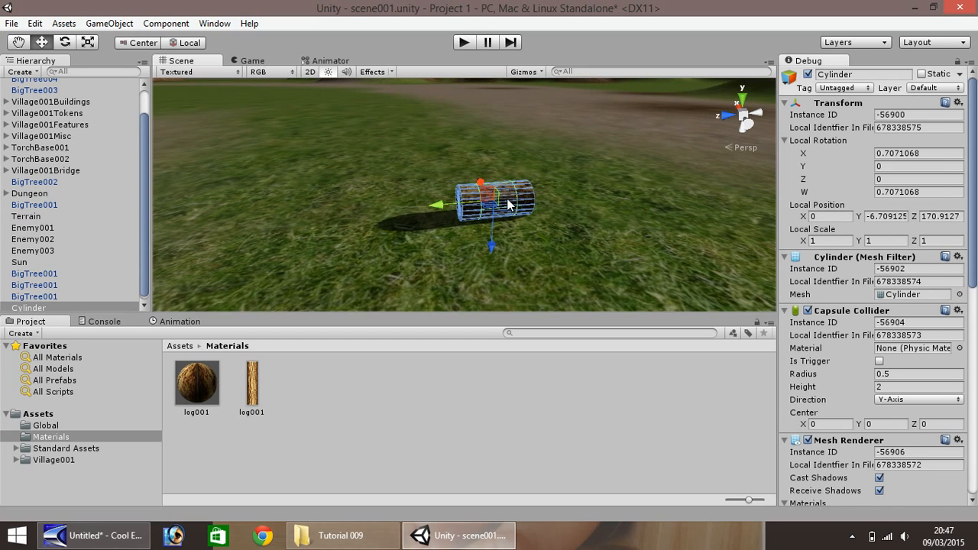
key(ctrl+d)
drag(430, 210, 239, 225)
key(ctrl+d)
key(ctrl+d)
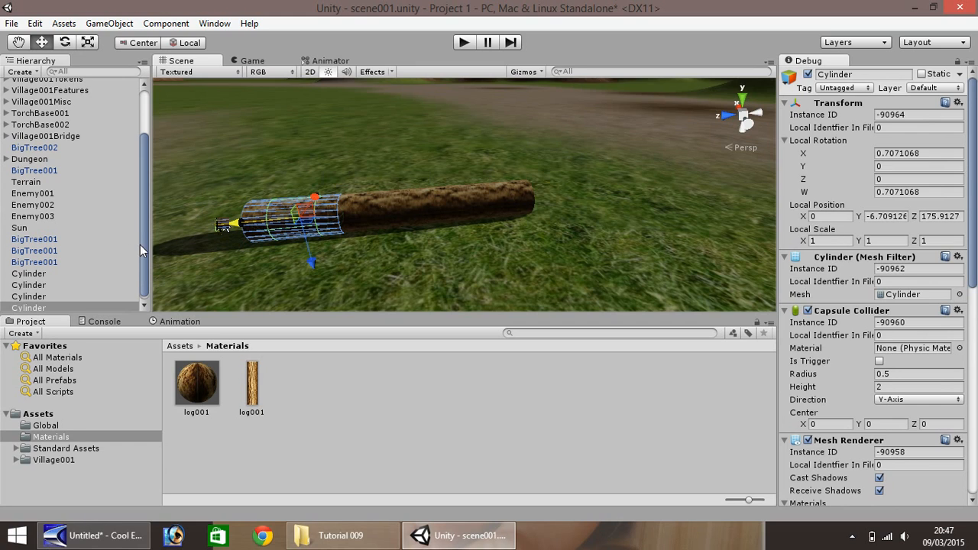
- Create an empty game object and rename it LogCabin001
click(42, 275)
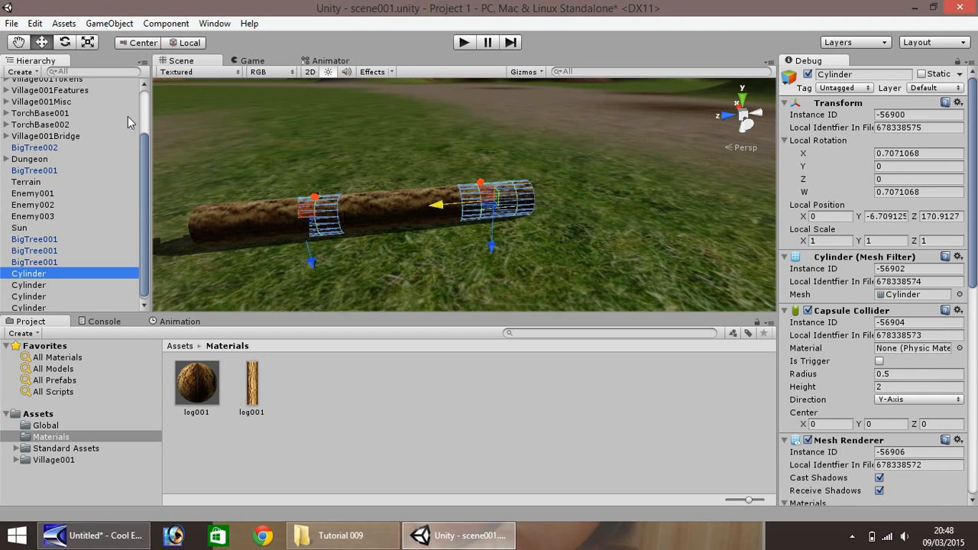
click(107, 24)
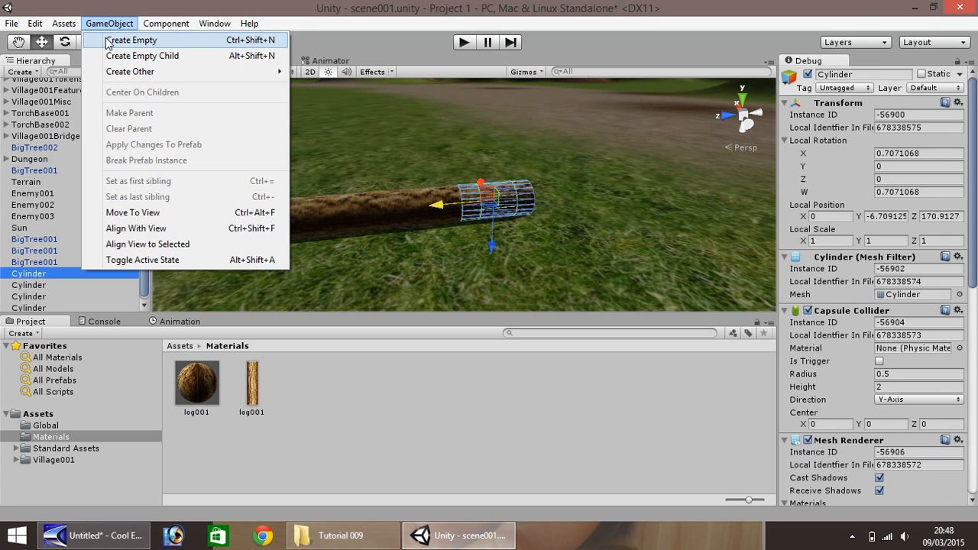
click(116, 43)
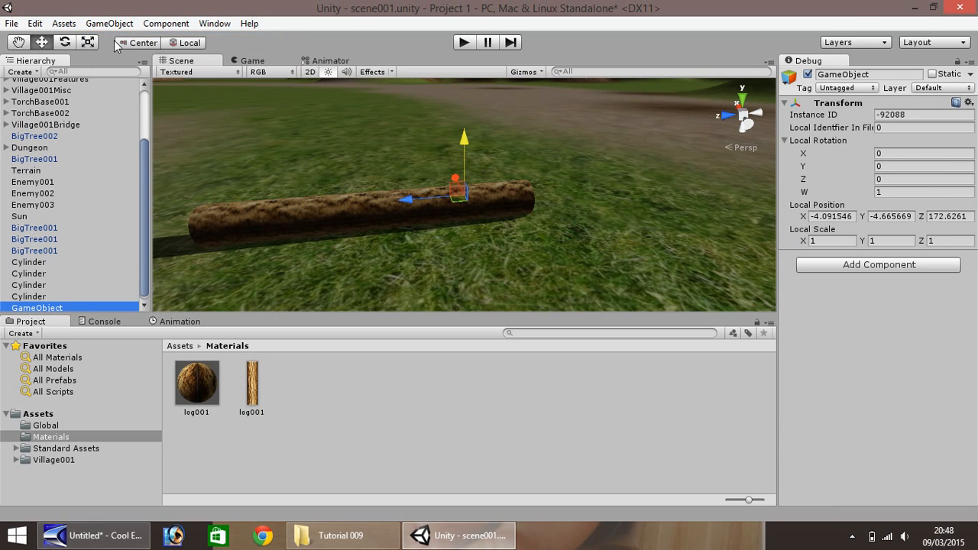
right_click(42, 308)
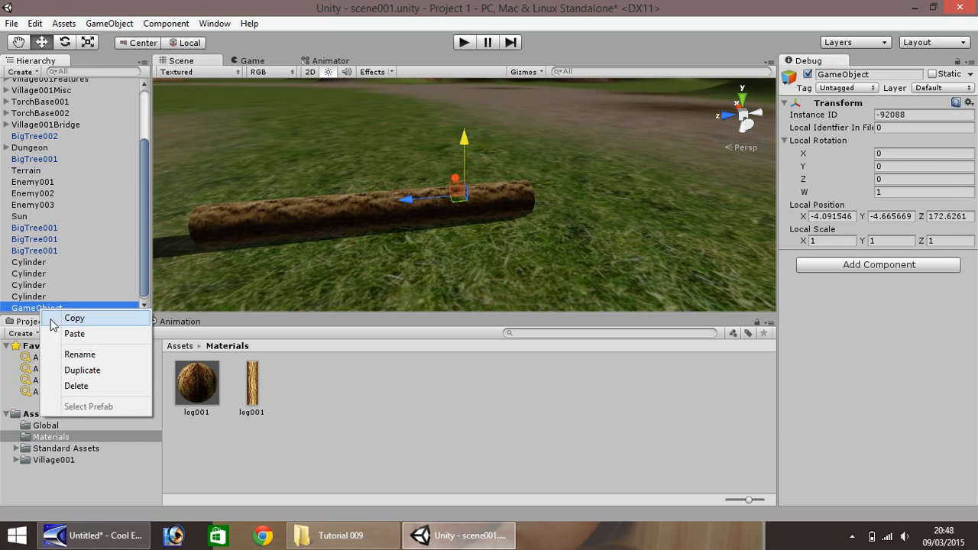
click(77, 354)
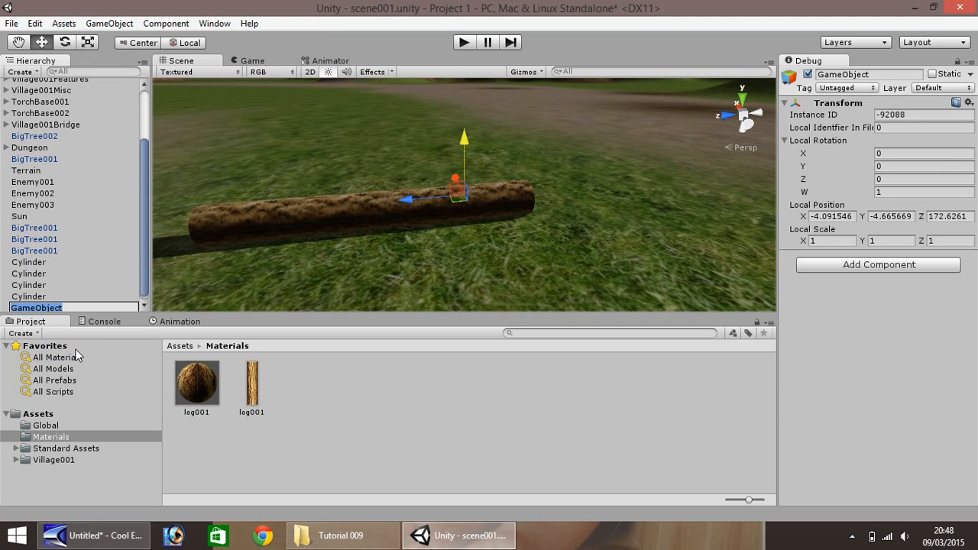
text(Log)
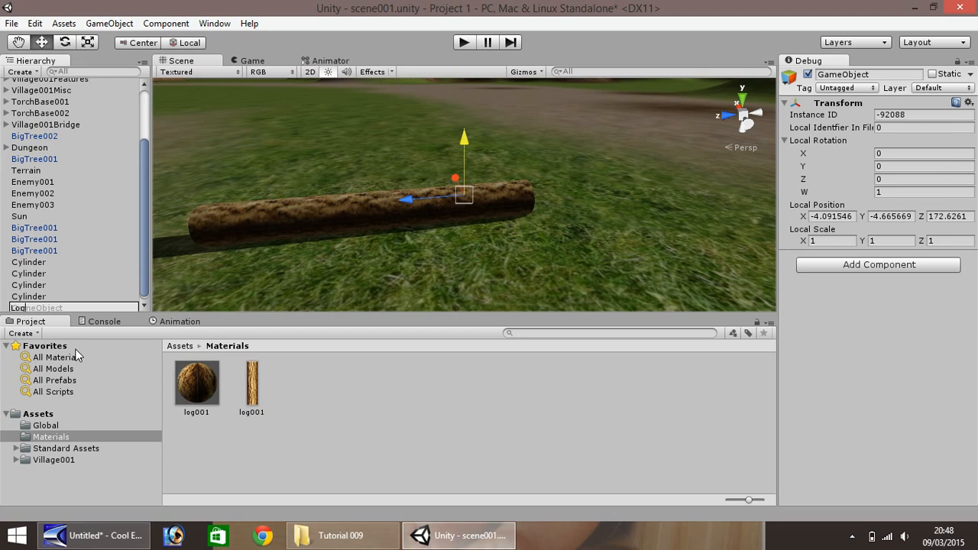
text(Cabin001)
- Rename the first two Cylinder objects in the hierarchy as Log
click(27, 264)
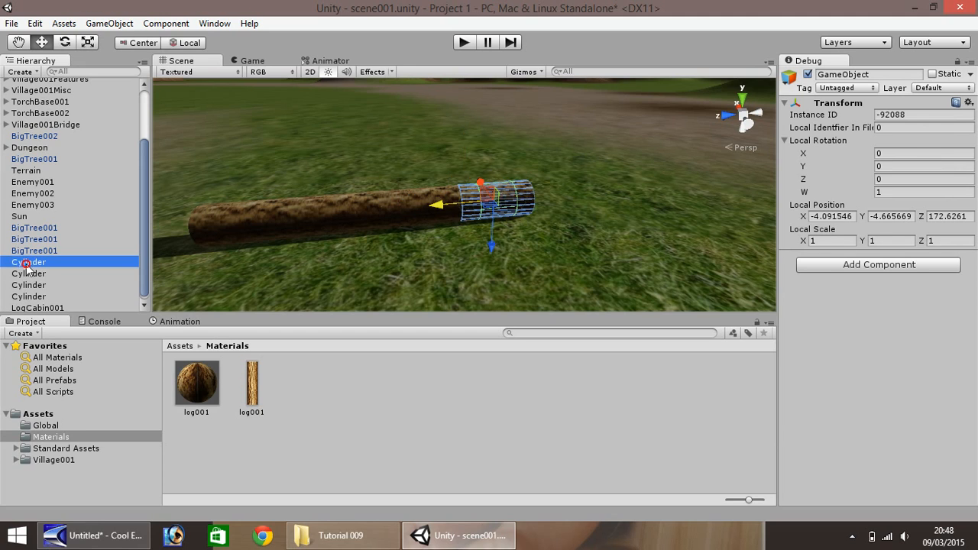
right_click(27, 264)
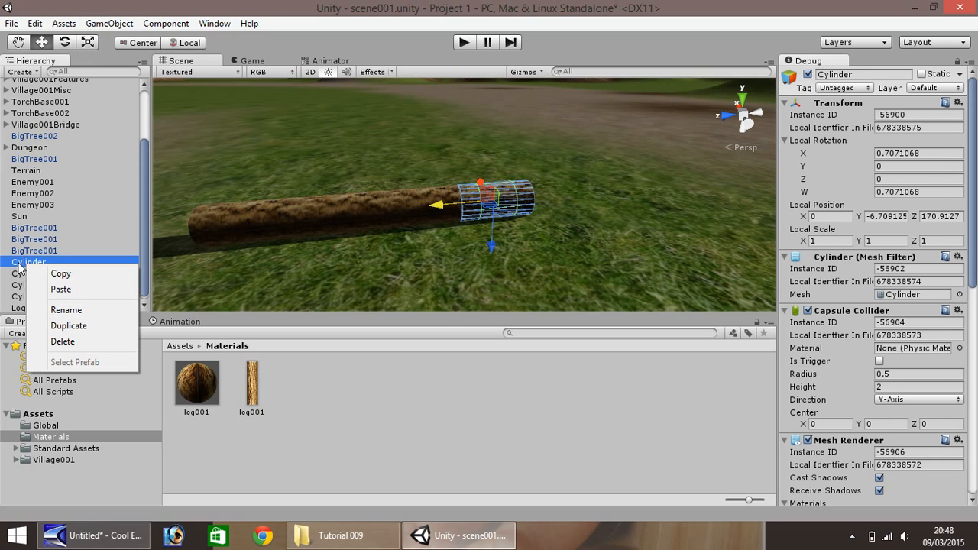
click(77, 311)
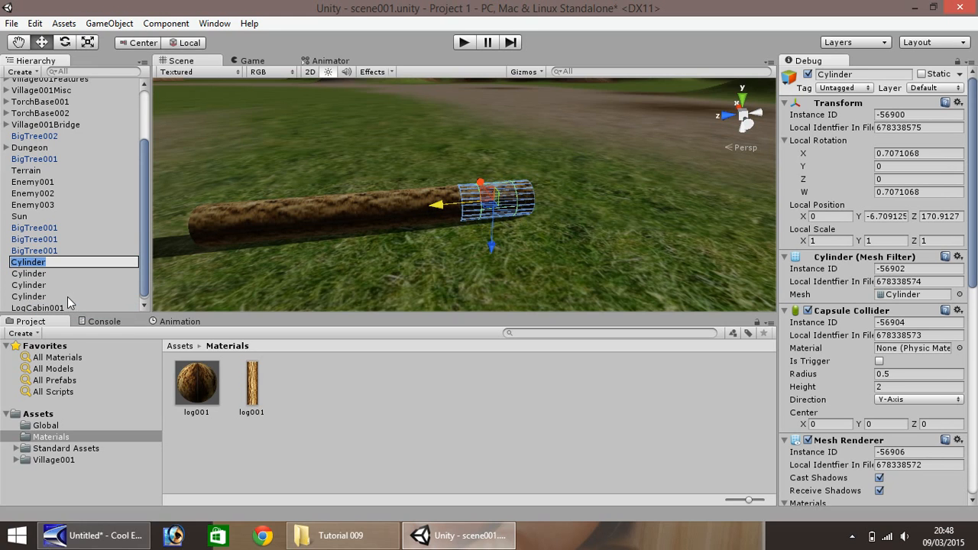
text(Log)
key(Return)
right_click(40, 273)
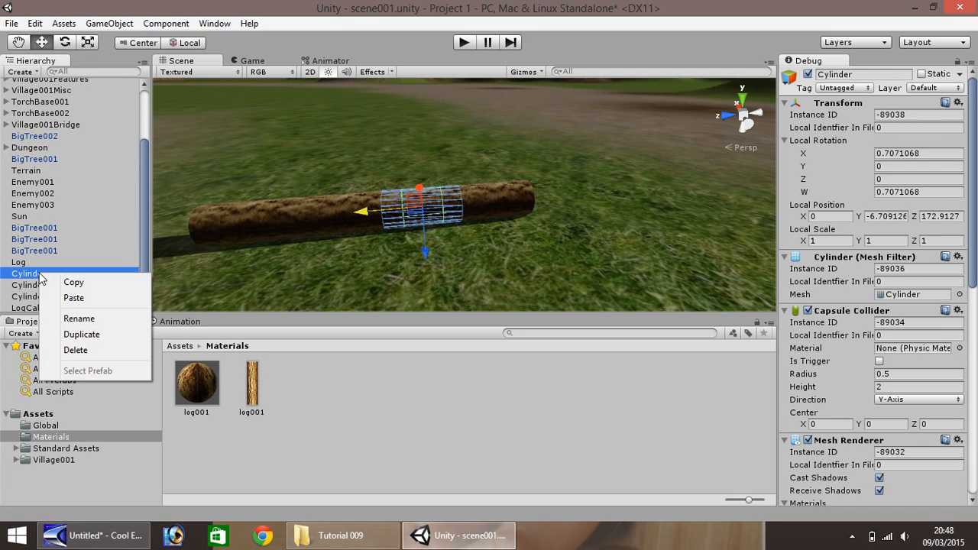
click(76, 319)
text(Log)
key(Return)
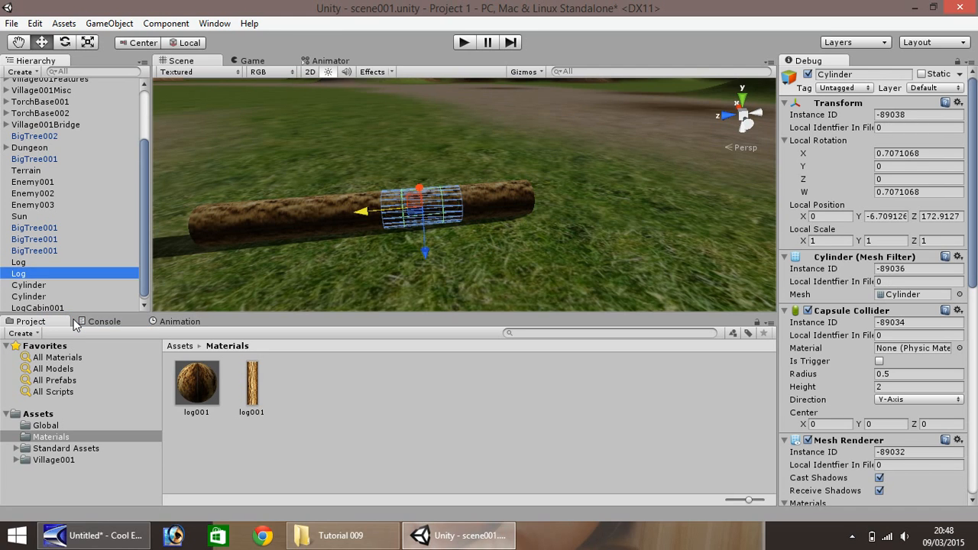
- Rename the remaining two cylinders as Log and parent all four Log objects under LogCabin001
right_click(32, 286)
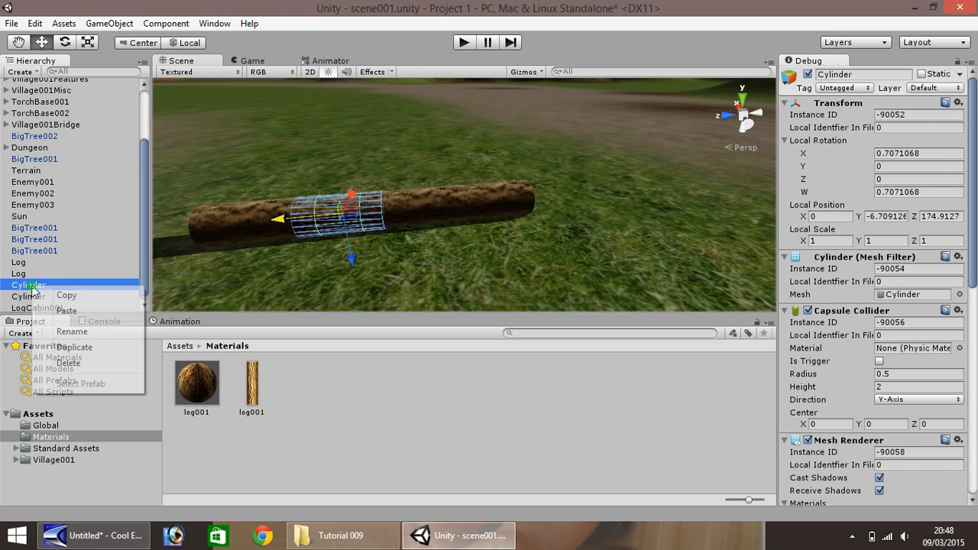
click(71, 331)
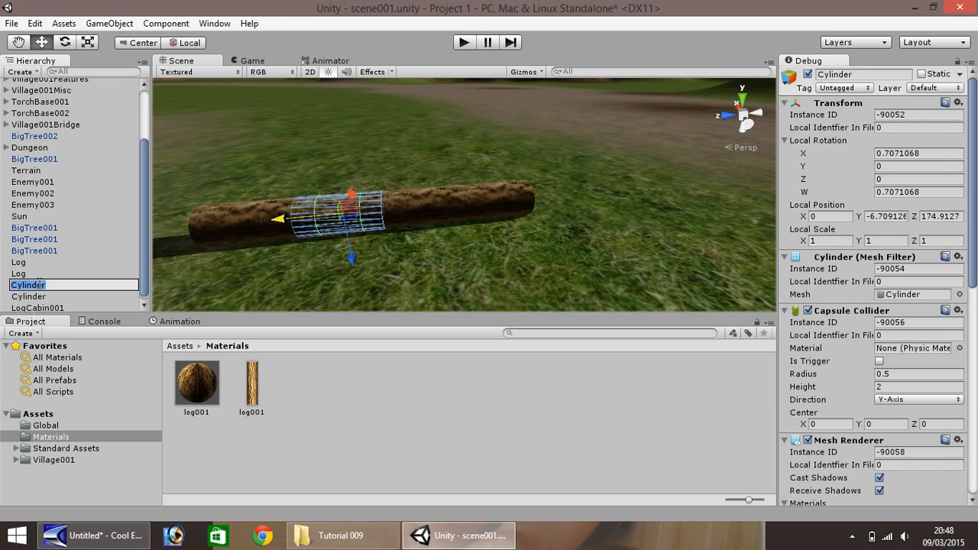
text(Log)
key(Return)
right_click(39, 296)
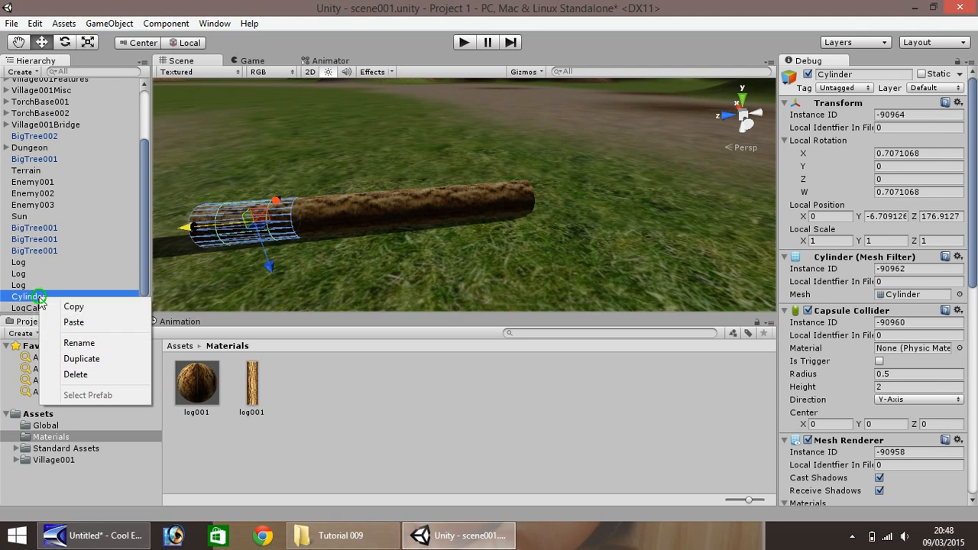
click(88, 345)
text(Log)
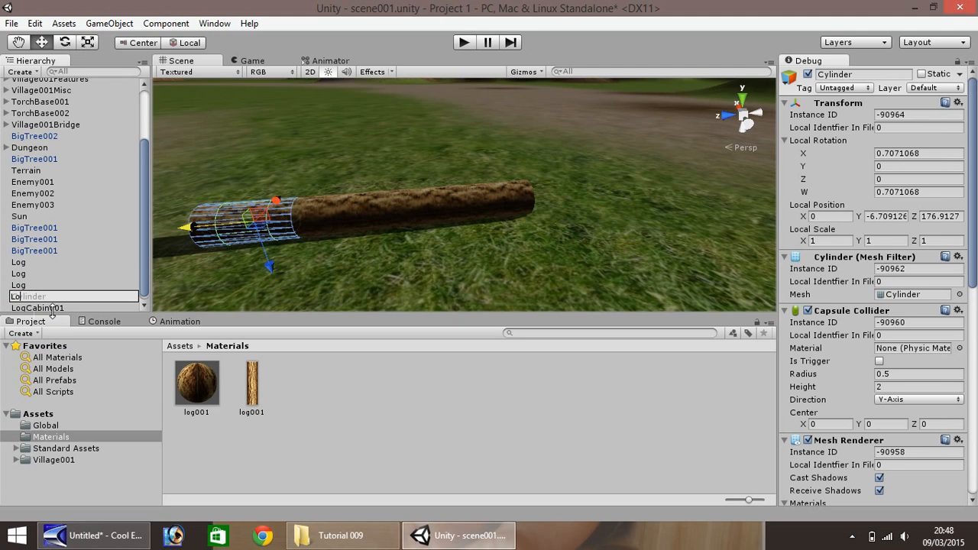
key(Return)
mouse_move(20, 303)
mouse_down()
mouse_move(24, 311)
mouse_move(38, 303)
mouse_up()
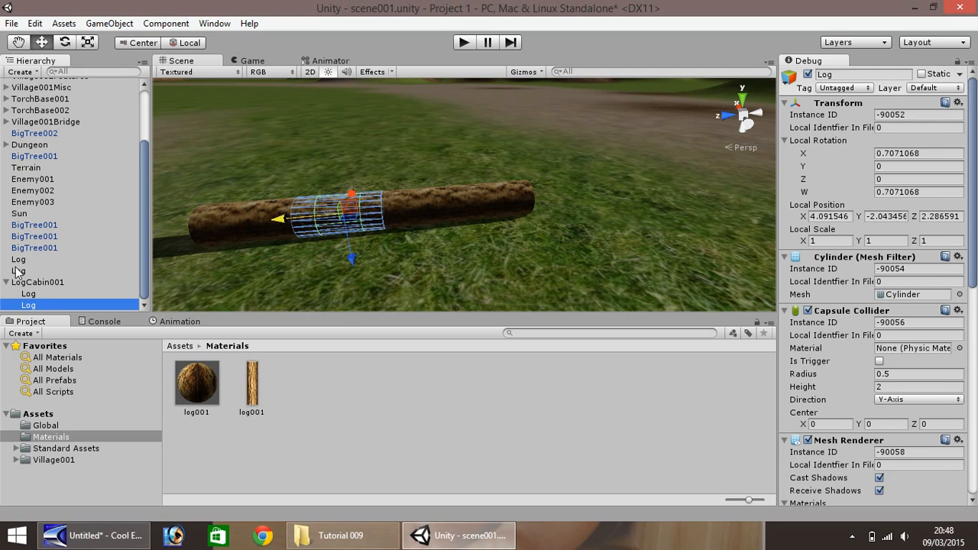
drag(19, 271, 42, 273)
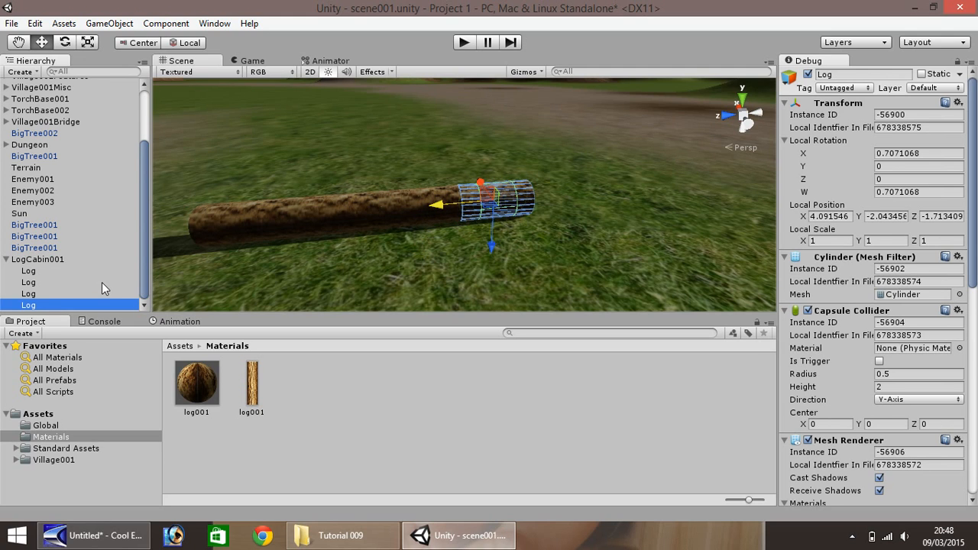
- Duplicate all four Log objects together and raise the copies to stack a second row directly on the first
ctrl+click(34, 294)
ctrl+click(38, 283)
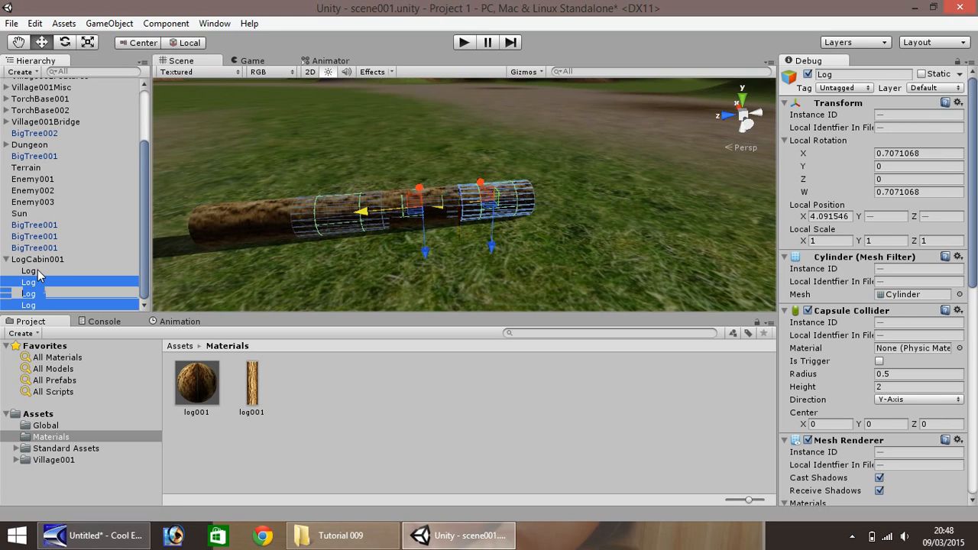
ctrl+click(38, 270)
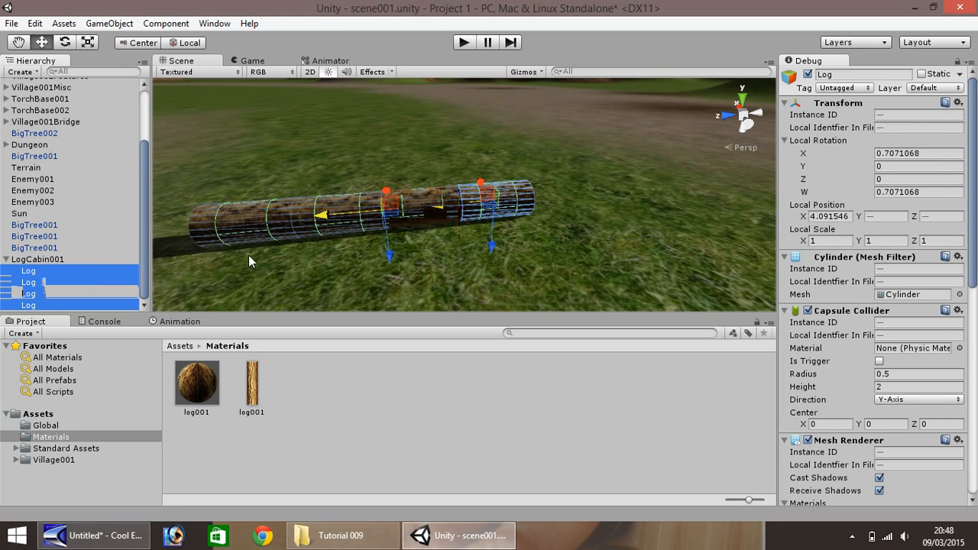
key(ctrl+d)
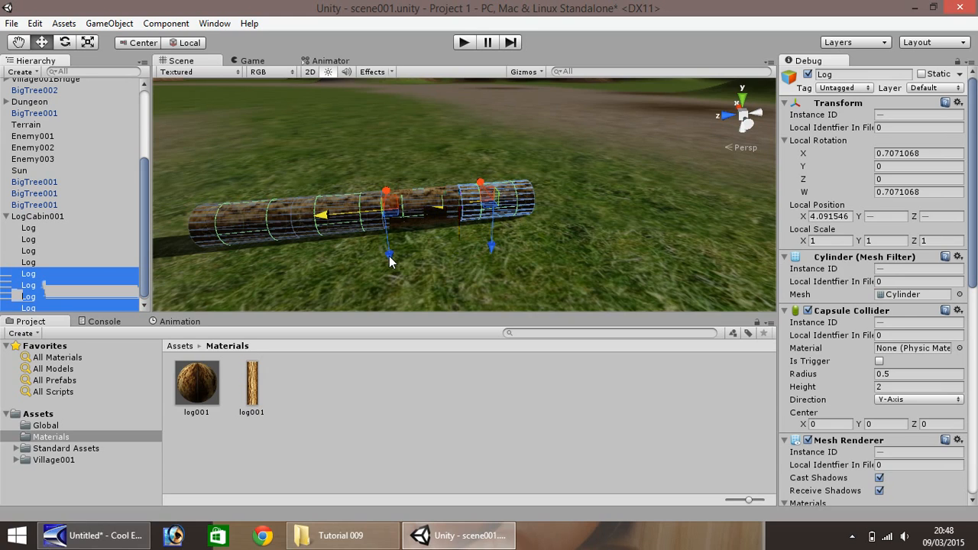
drag(389, 261, 388, 234)
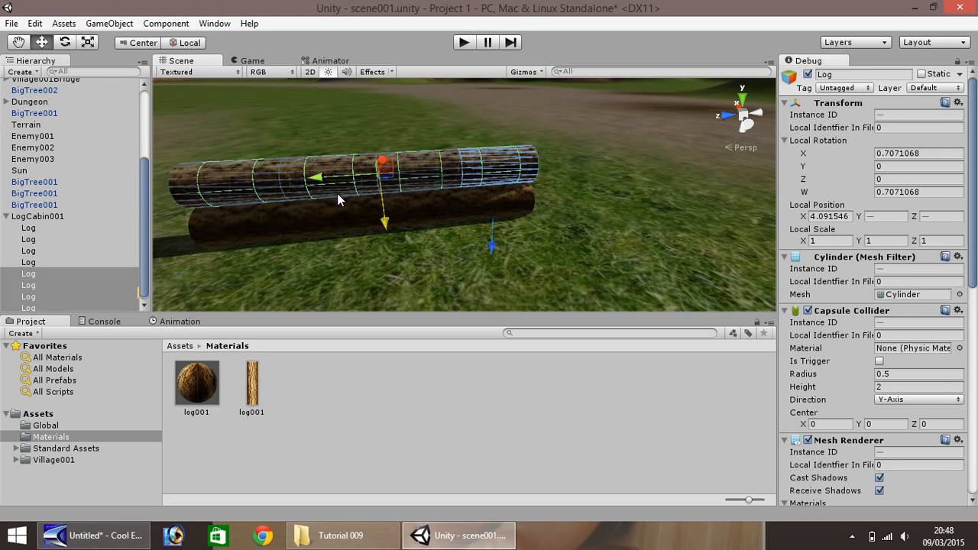
- Duplicate the upper row of four logs three times, raising each copy onto the last to stack the third, fourth and fifth rows
key(ctrl+d)
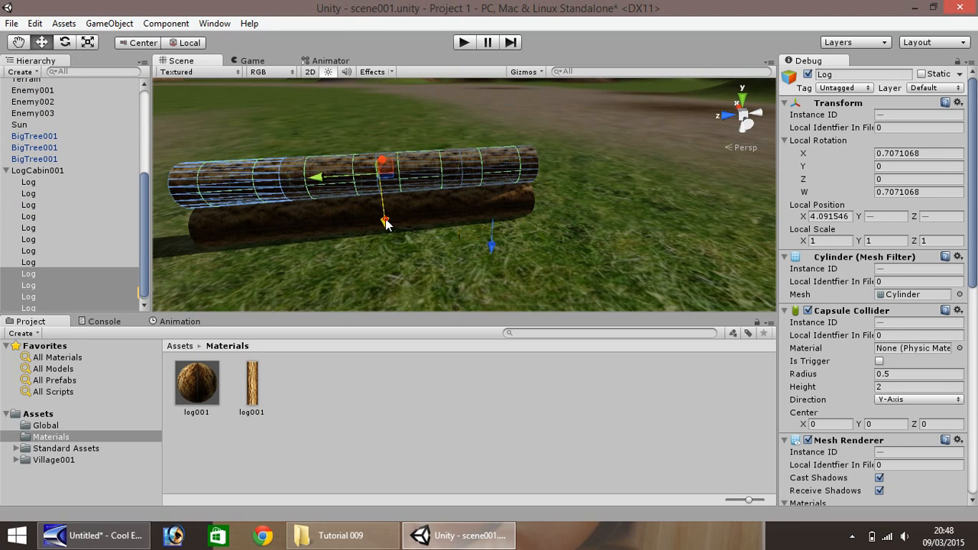
drag(385, 218, 384, 194)
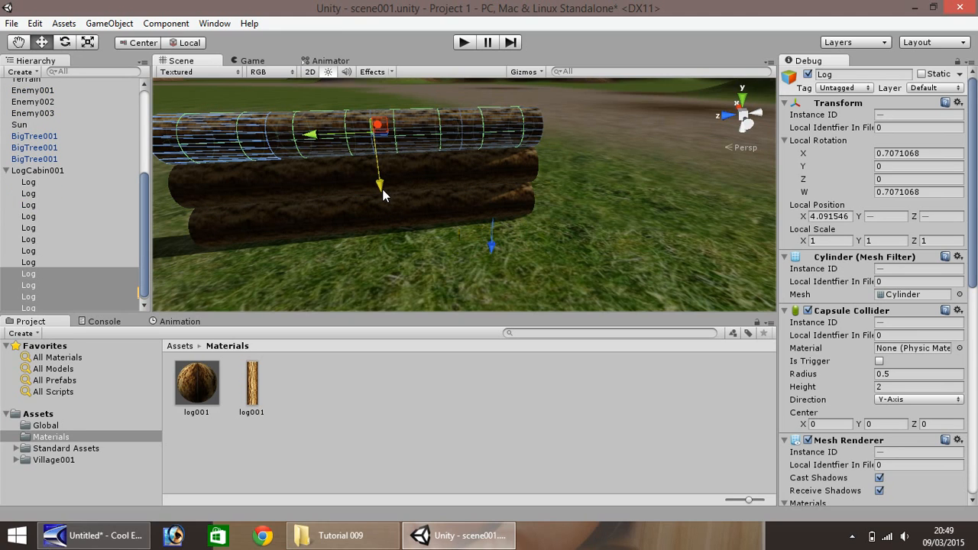
key(ctrl+d)
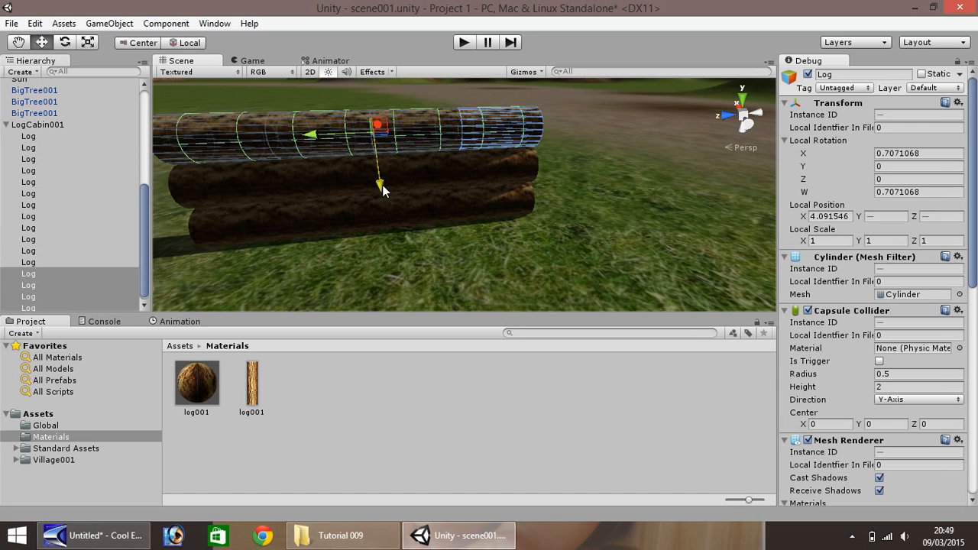
drag(379, 190, 377, 154)
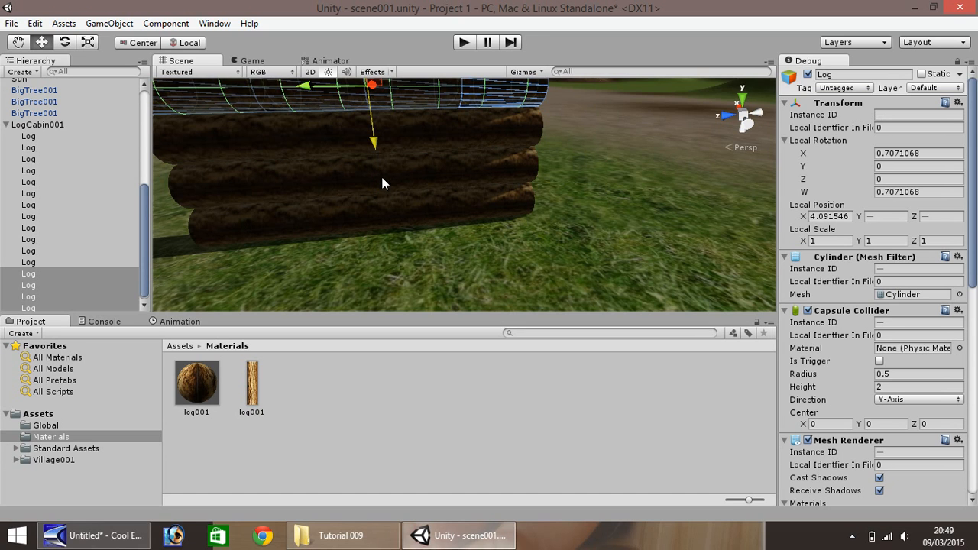
scroll(239, 244, down, 3)
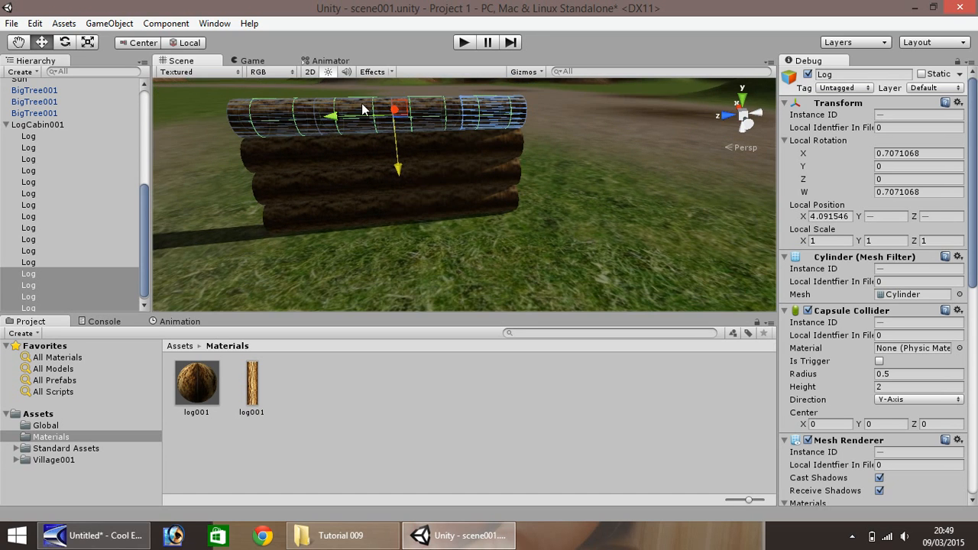
click(366, 134)
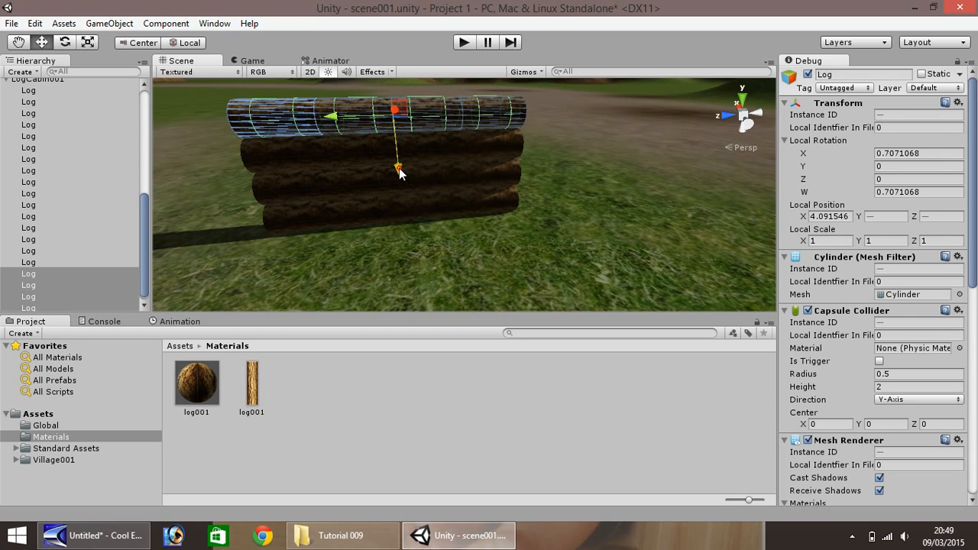
drag(400, 170, 398, 139)
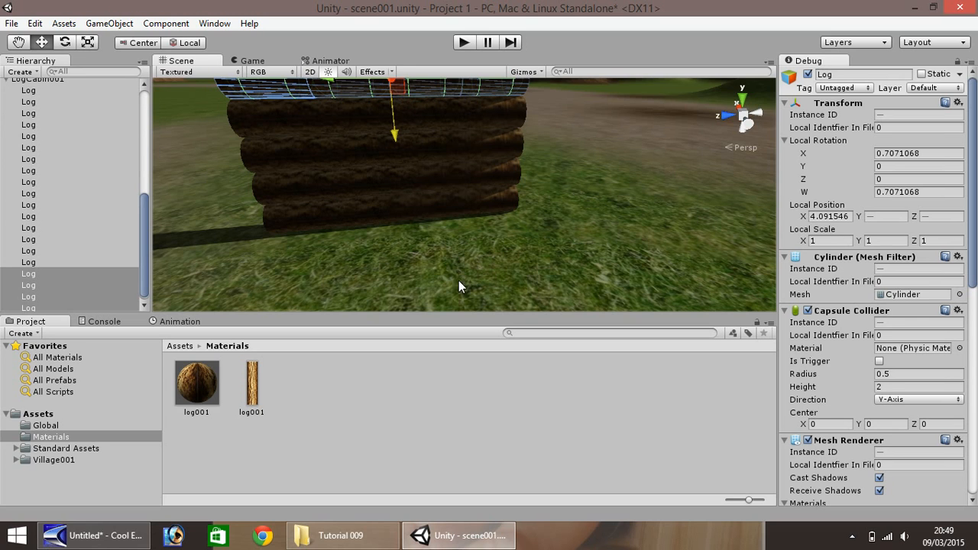
- Duplicate the fifth row of logs and slide the copies along its length so they extend the top row past the wall
scroll(322, 183, down, 3)
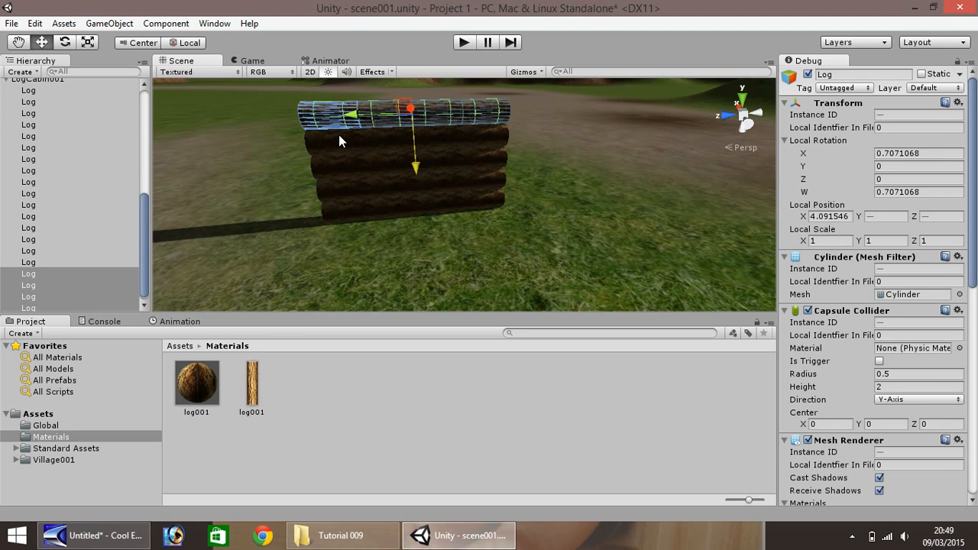
key(ctrl+d)
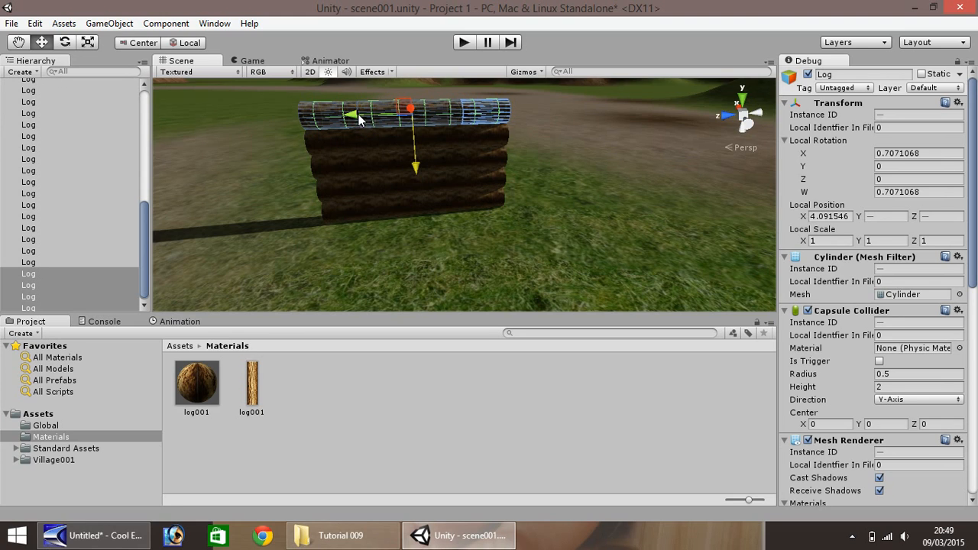
drag(358, 118, 156, 131)
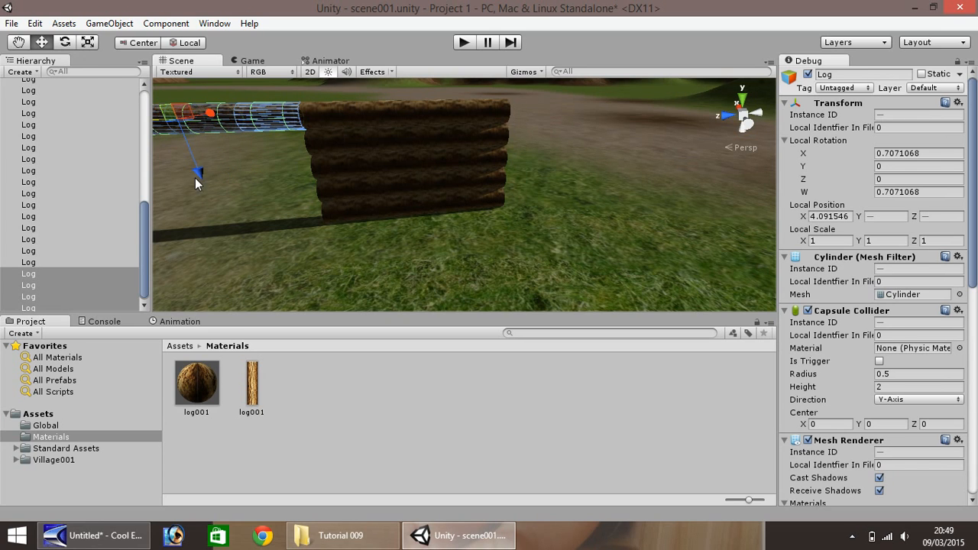
- Delete one log in the second row and the one directly above it in the third row to open a window
scroll(194, 178, down, 2)
click(19, 43)
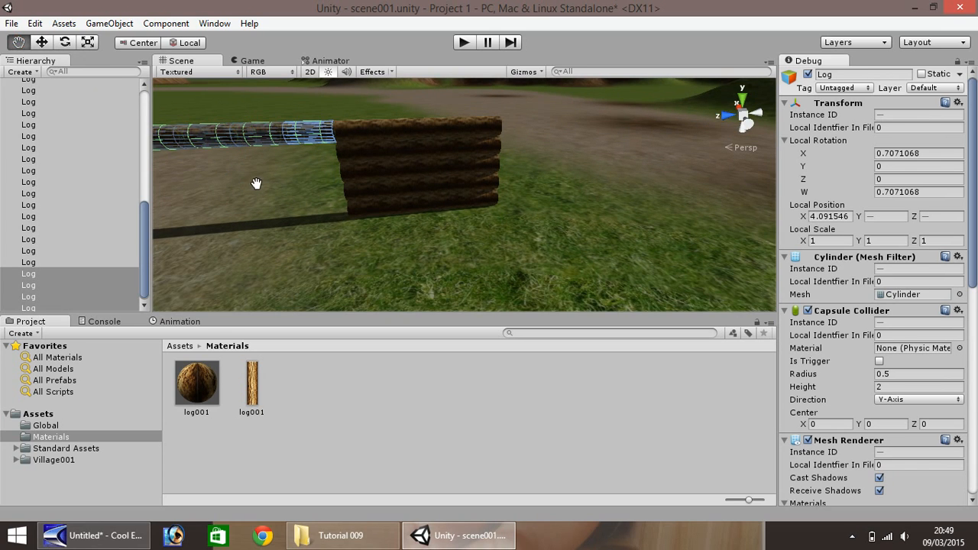
drag(256, 183, 424, 164)
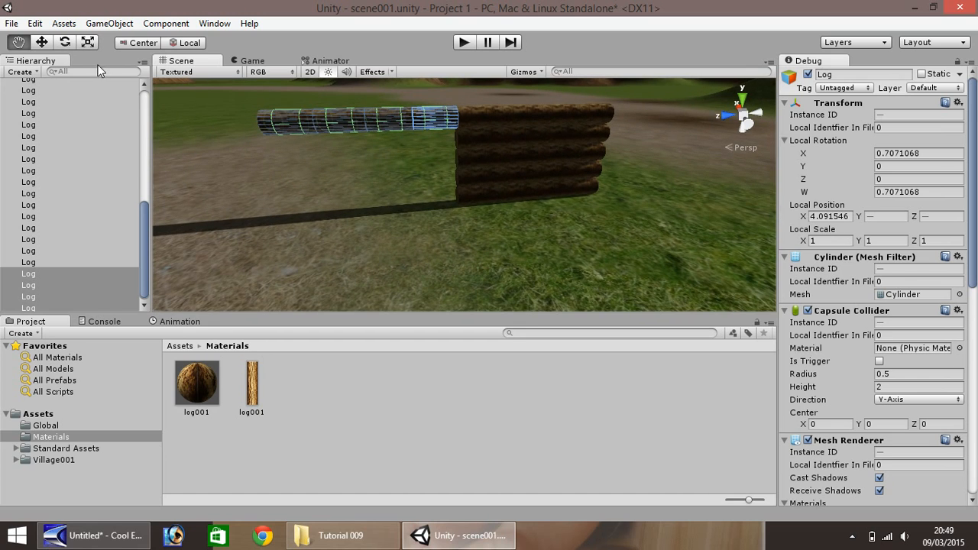
click(42, 44)
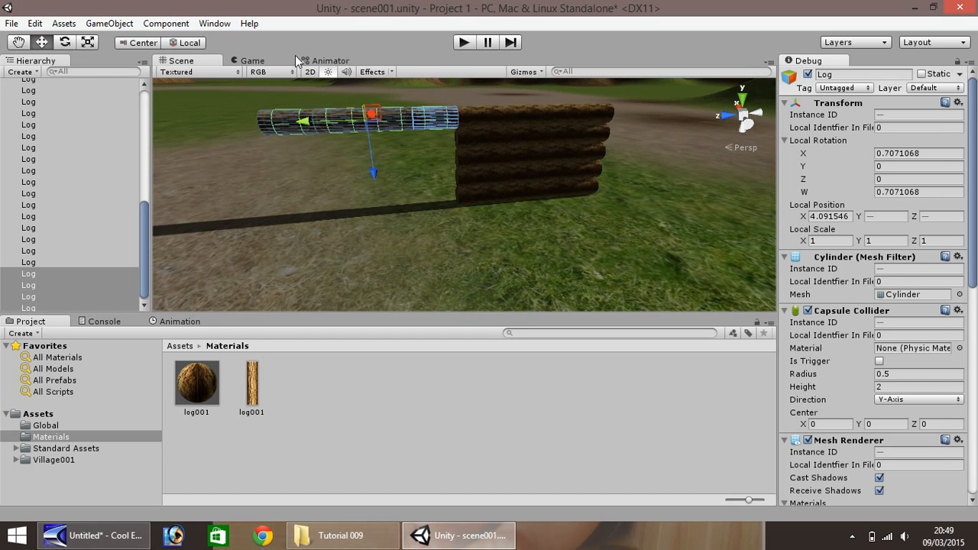
click(513, 178)
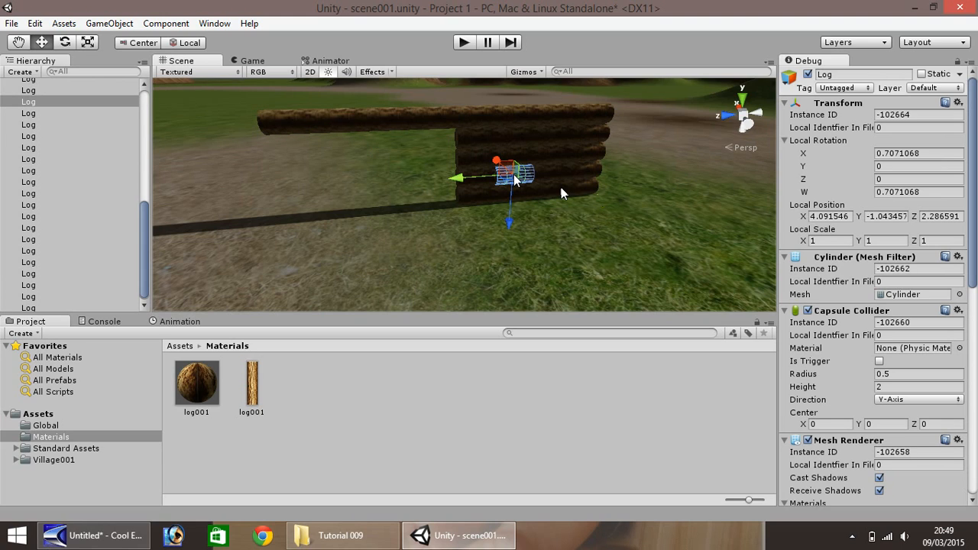
key(Delete)
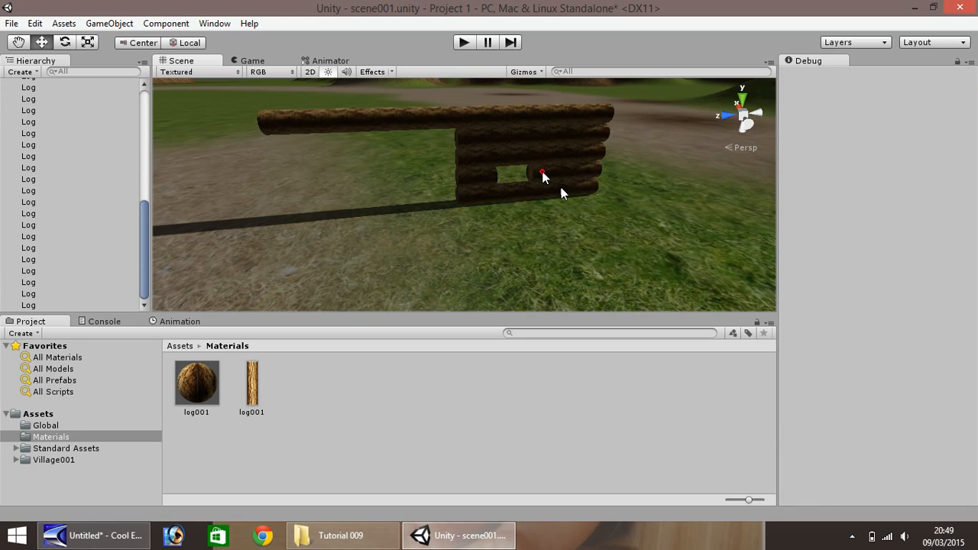
click(544, 173)
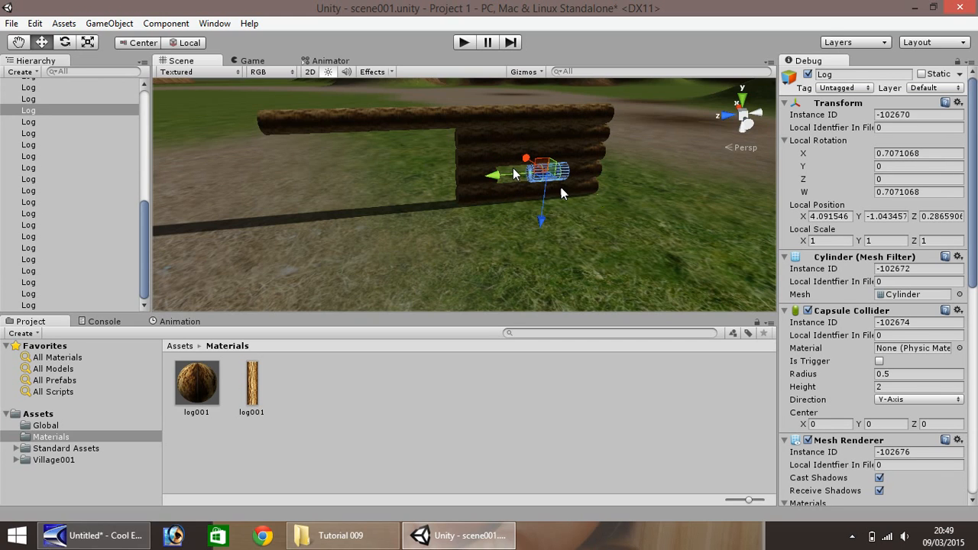
click(486, 161)
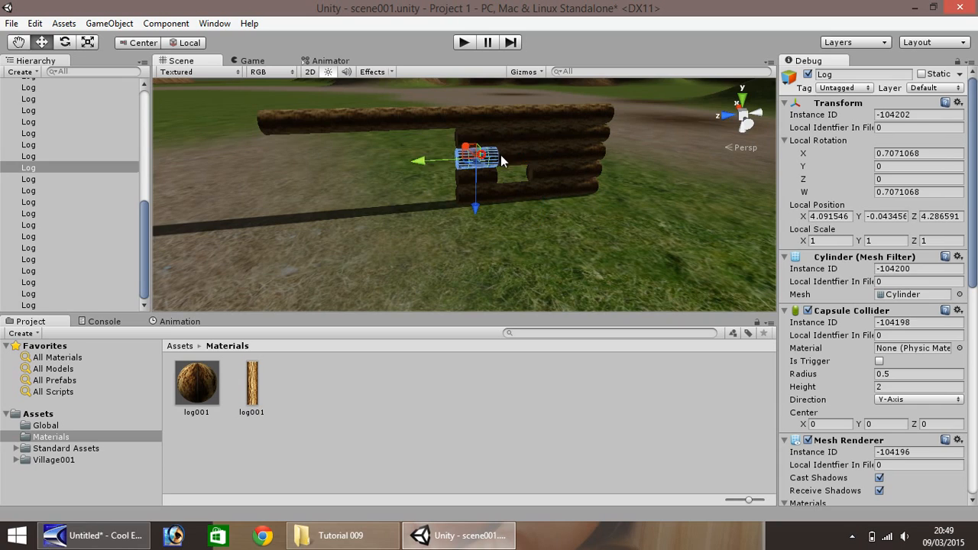
click(513, 158)
key(Delete)
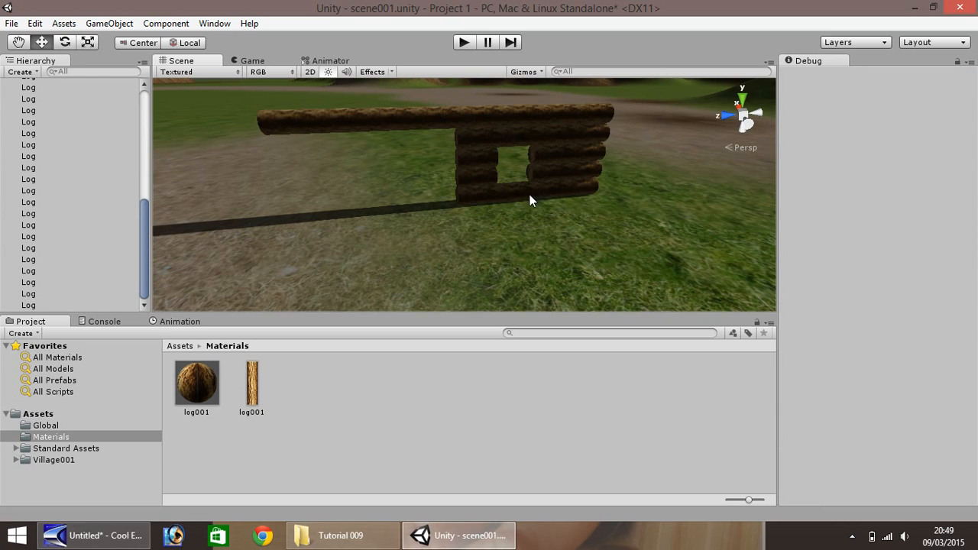
- Duplicate the four end logs under the top row past a doorway gap to fill the new wall section, and cut a window in it
click(475, 139)
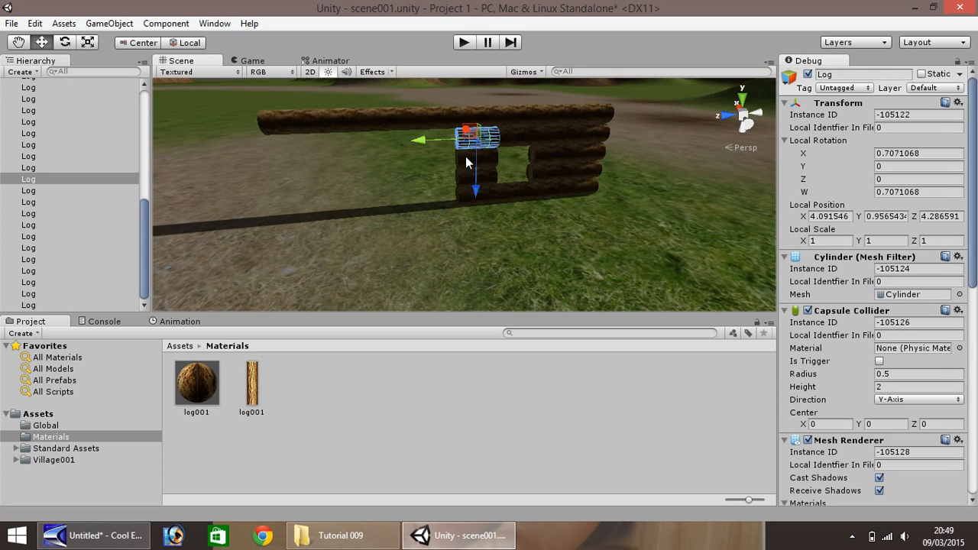
shift+click(465, 156)
shift+click(467, 177)
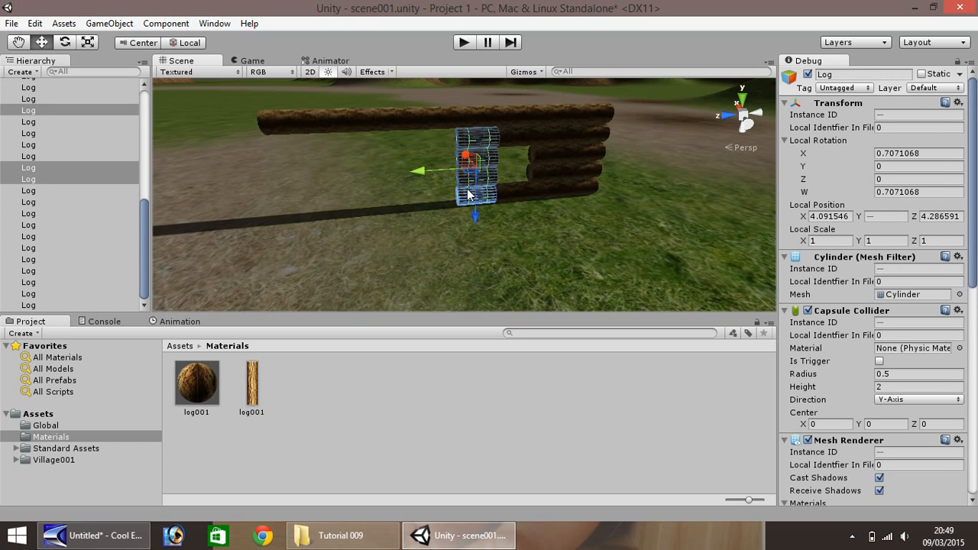
shift+click(464, 195)
drag(424, 170, 341, 175)
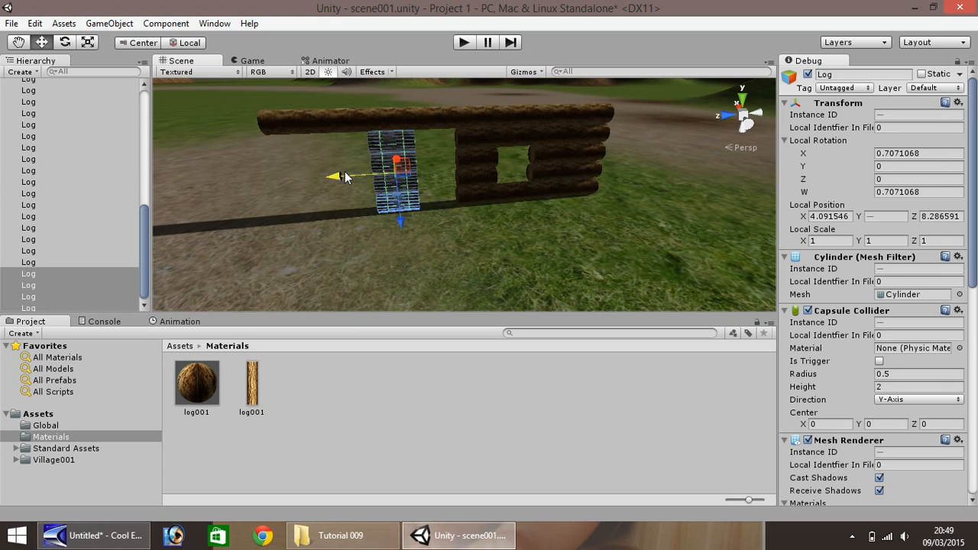
drag(354, 179, 263, 184)
click(360, 190)
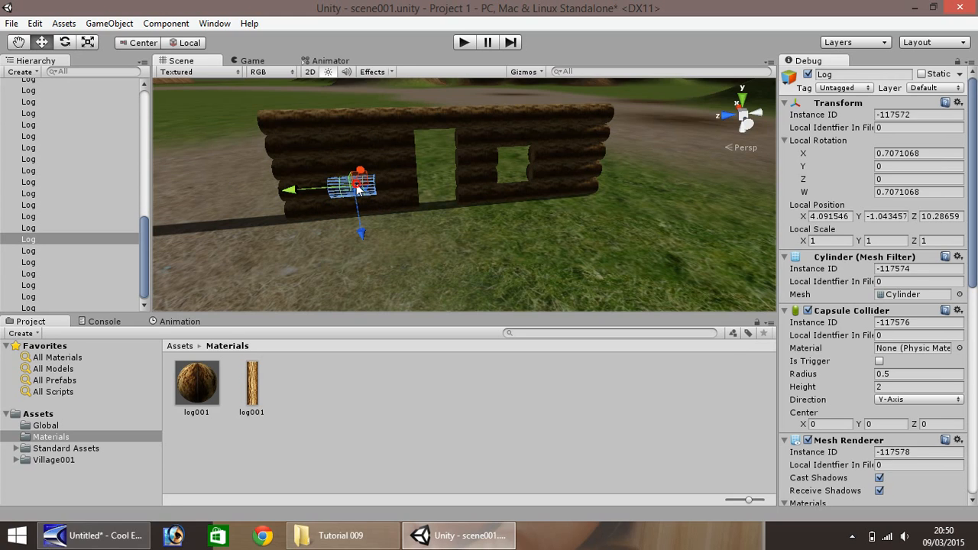
key(Delete)
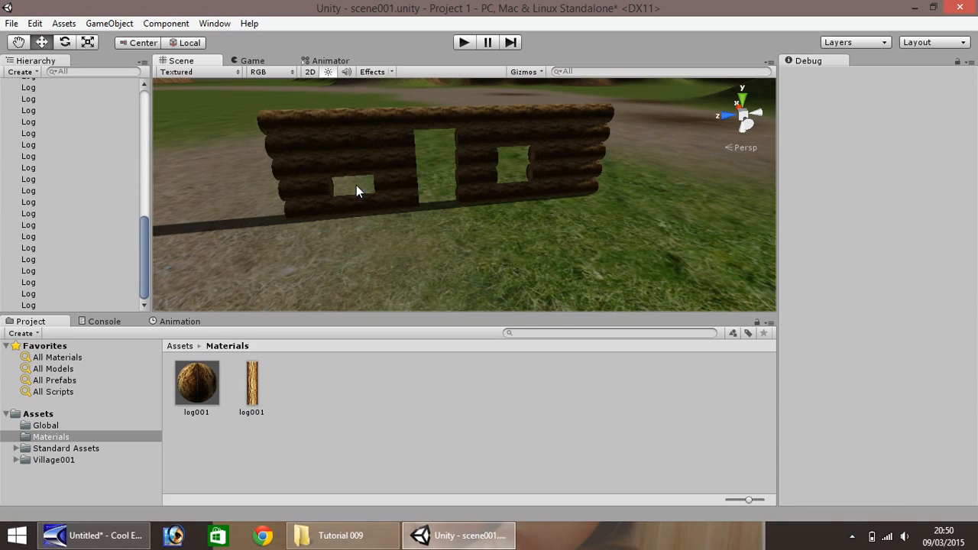
- Delete the five logs stacked at the original wall section's outer end, from the bottom row to the top row
click(591, 187)
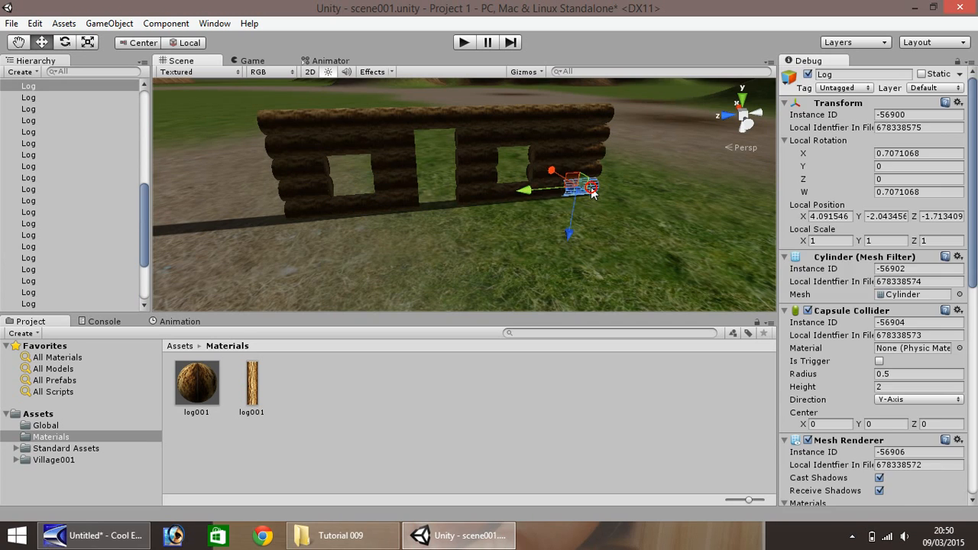
key(Delete)
click(592, 170)
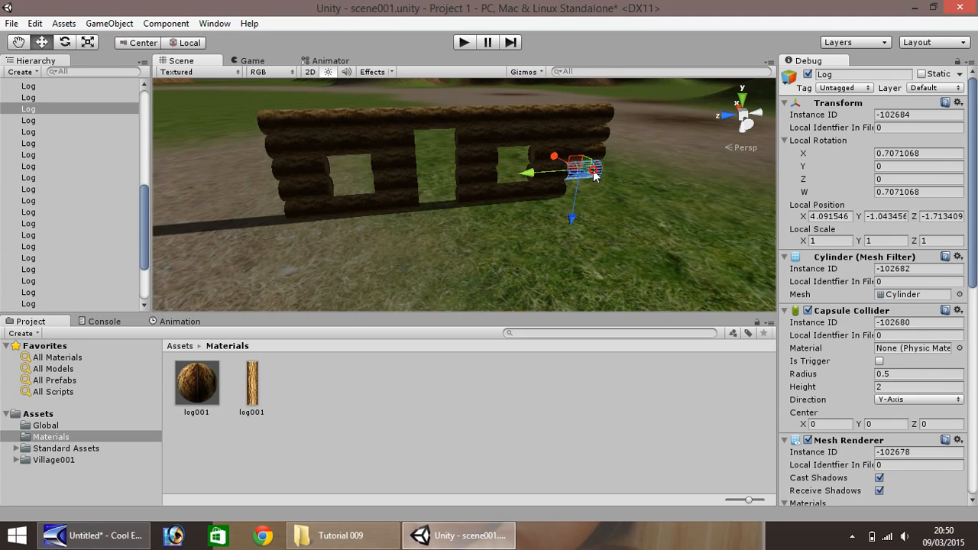
key(Delete)
click(593, 151)
key(Delete)
click(596, 134)
key(Delete)
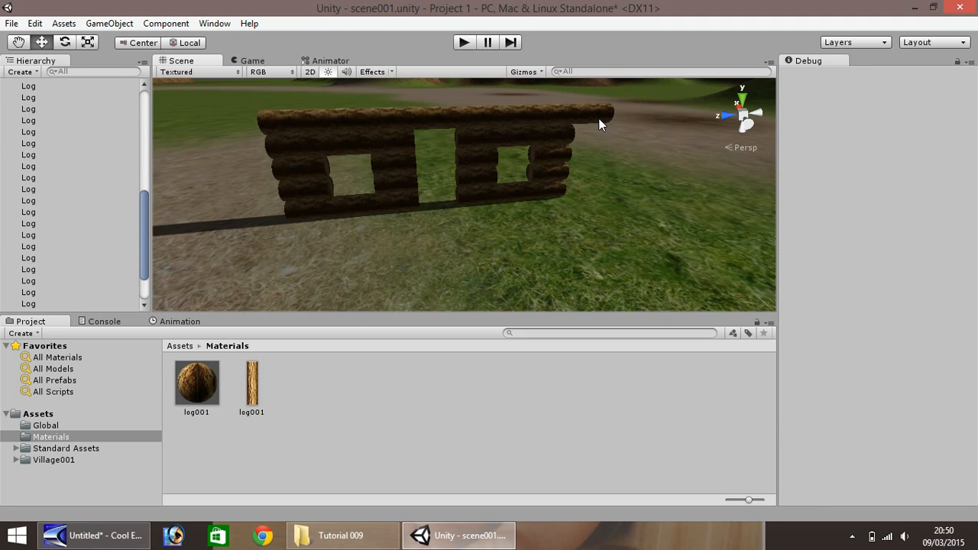
click(599, 117)
key(Delete)
scroll(330, 131, down, 6)
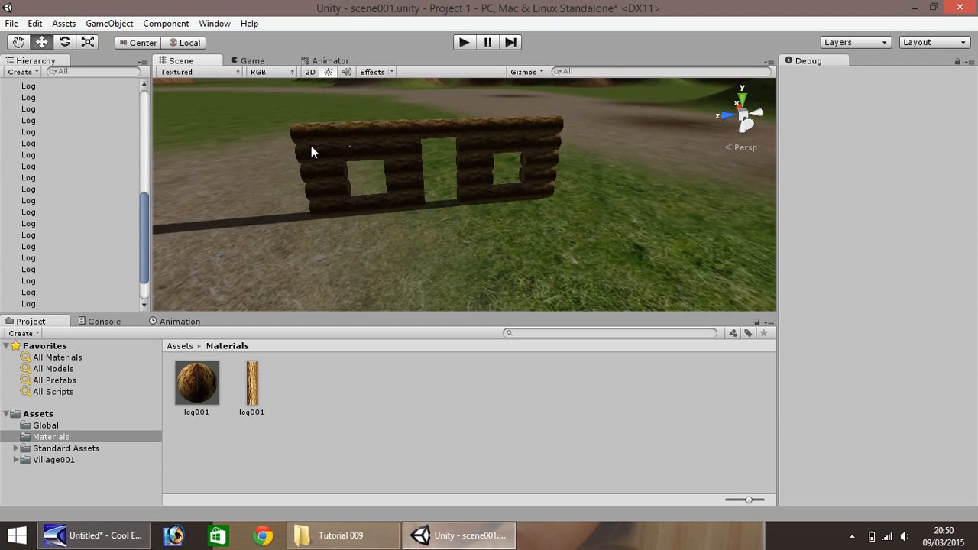
- Duplicate the top-row log at the new wall section's outer end and set the copy's Local Rotation X to 0
scroll(338, 145, up, 2)
click(306, 135)
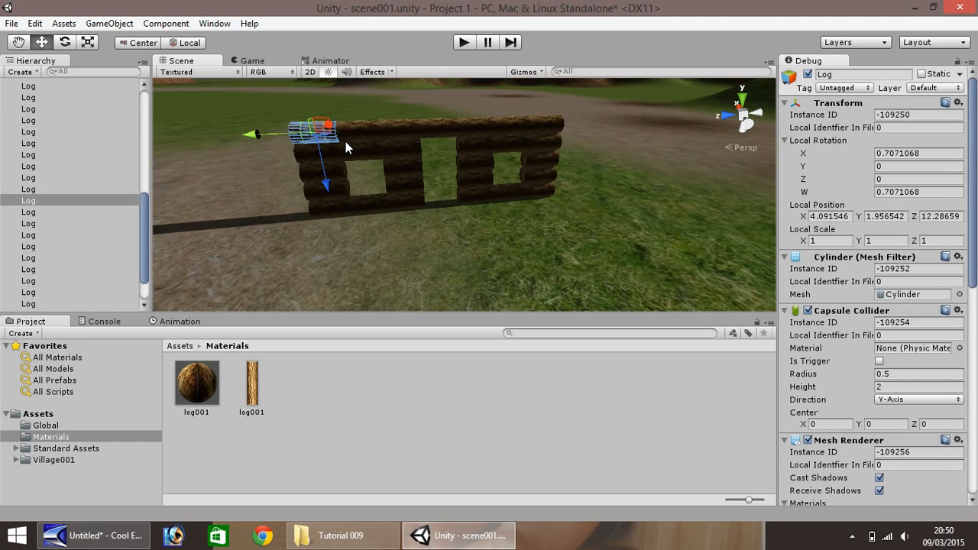
key(ctrl+d)
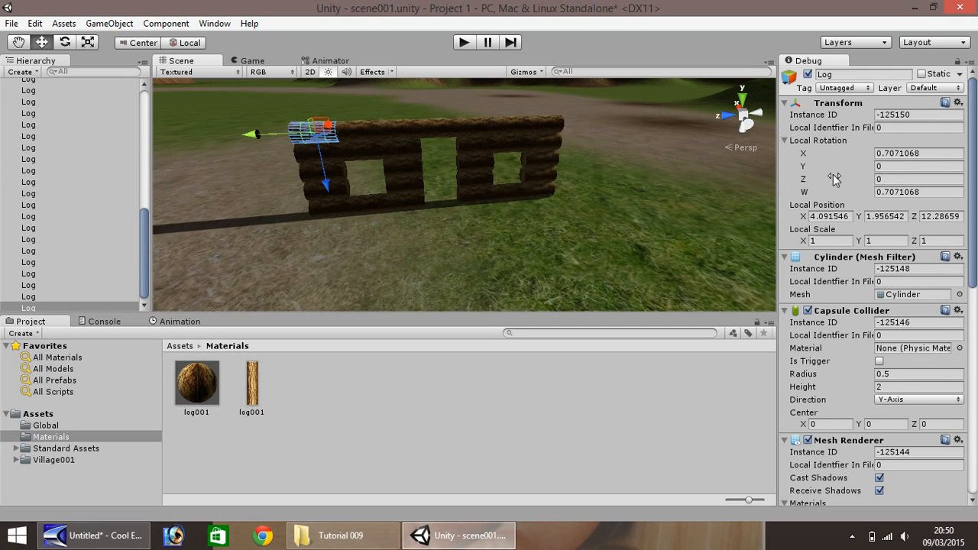
click(933, 153)
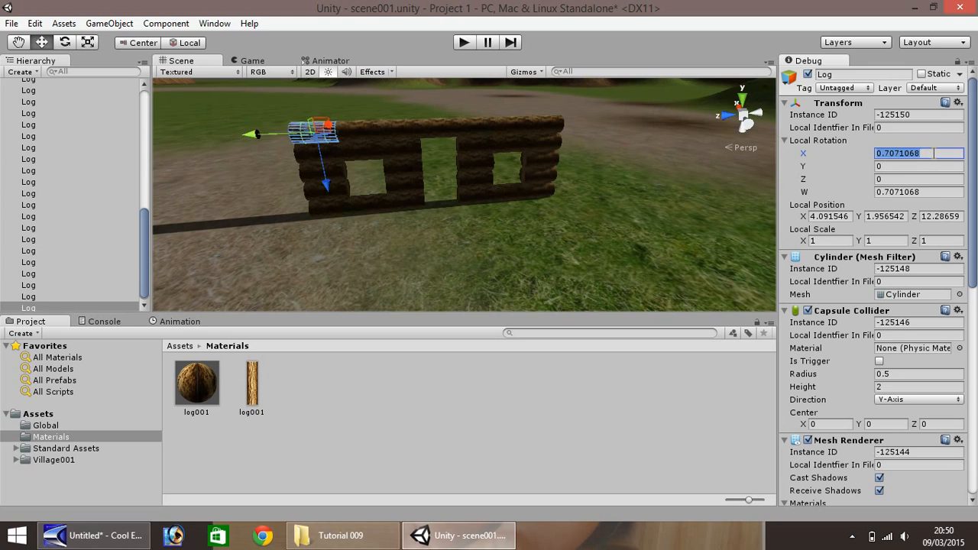
text(0)
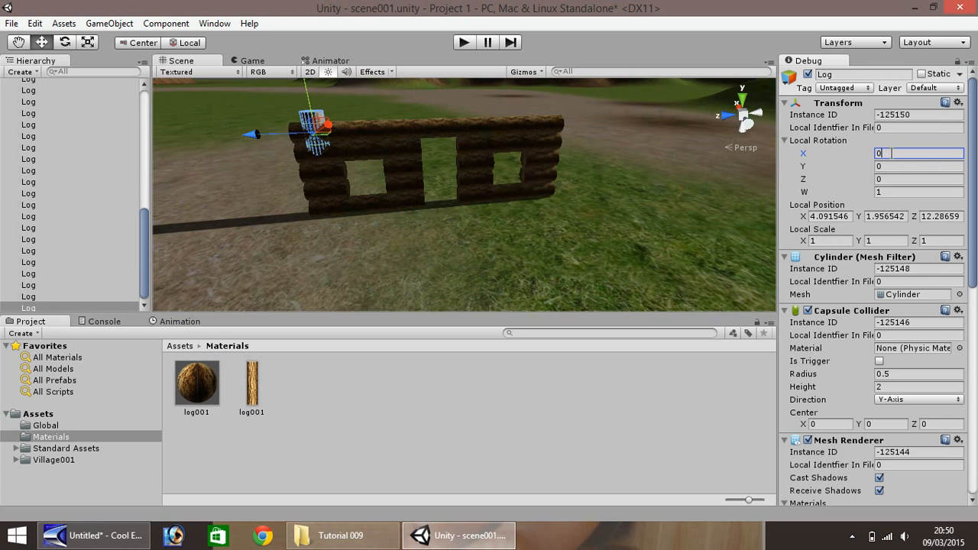
- Try Local Rotation X values of 0.2 and 0.5 on the copied log, and set it to -0.5
drag(890, 153, 862, 157)
text(0.2)
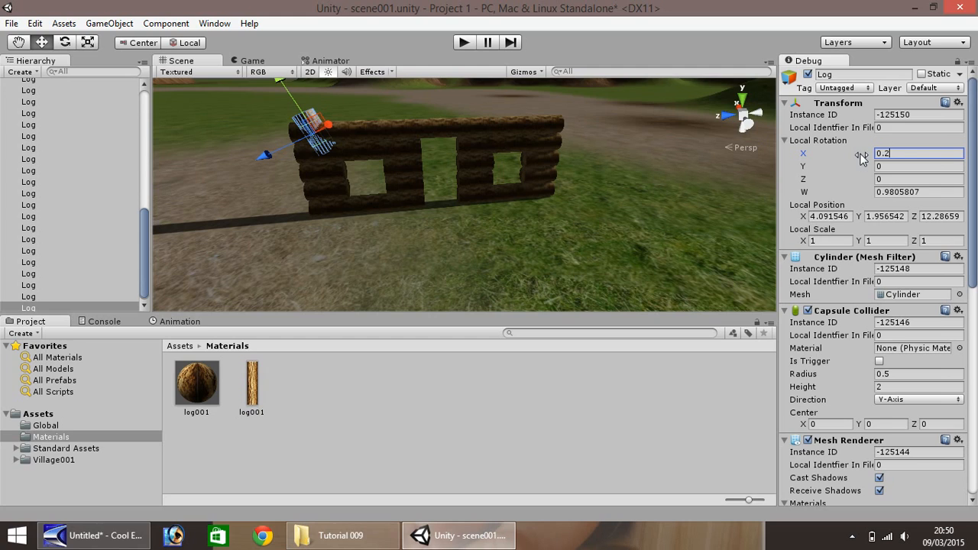
key(BackSpace)
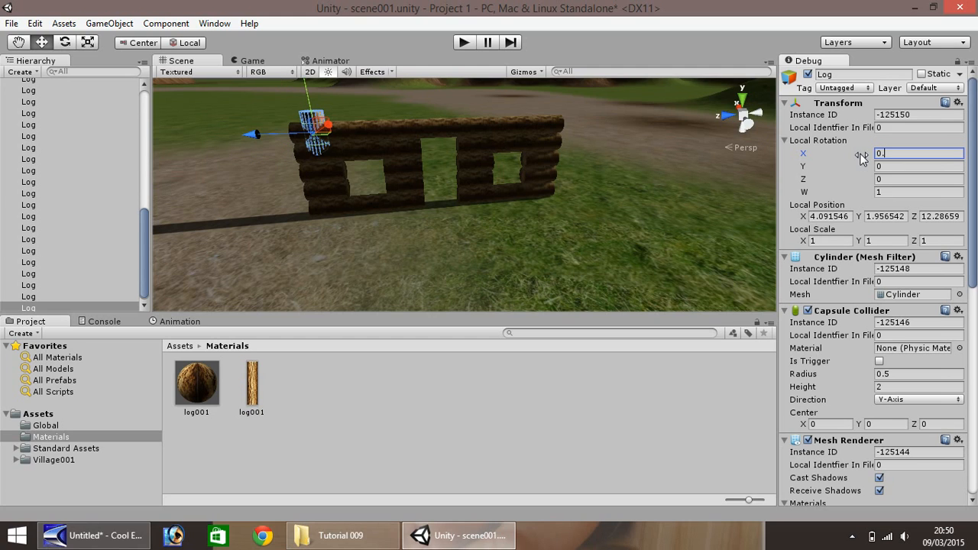
text(5)
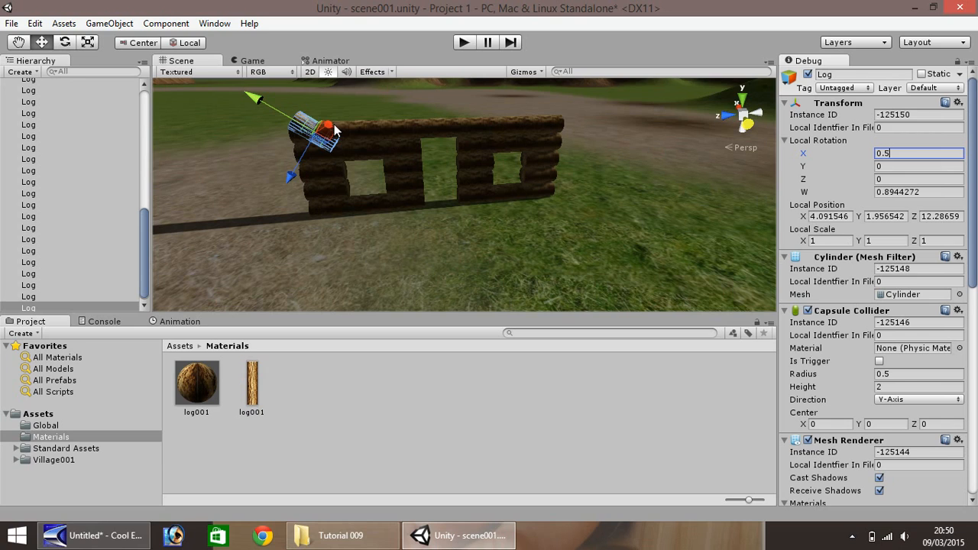
drag(896, 155, 839, 149)
text(-0.5)
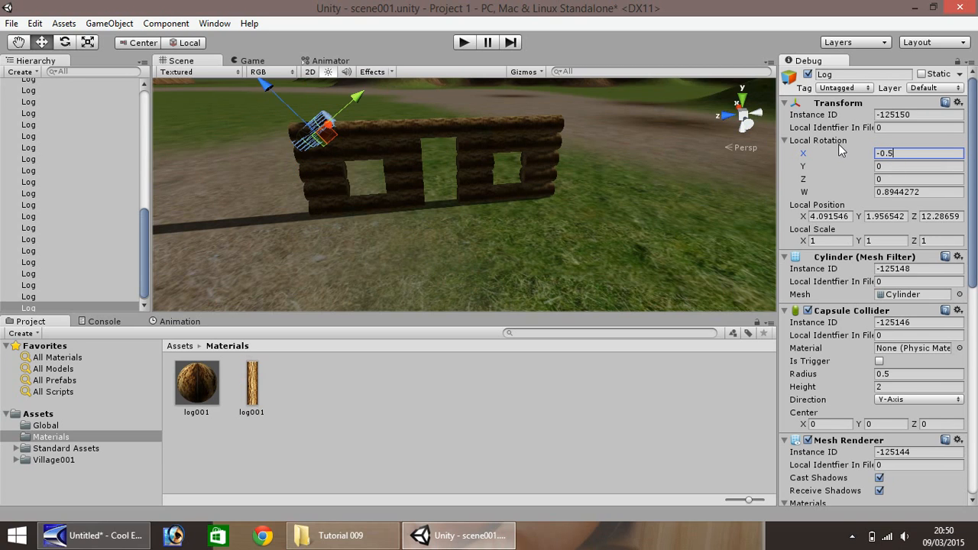
- Move the angled log onto the wall's outer top corner and duplicate it end to end up the slope to form a gable rafter
drag(290, 107, 272, 97)
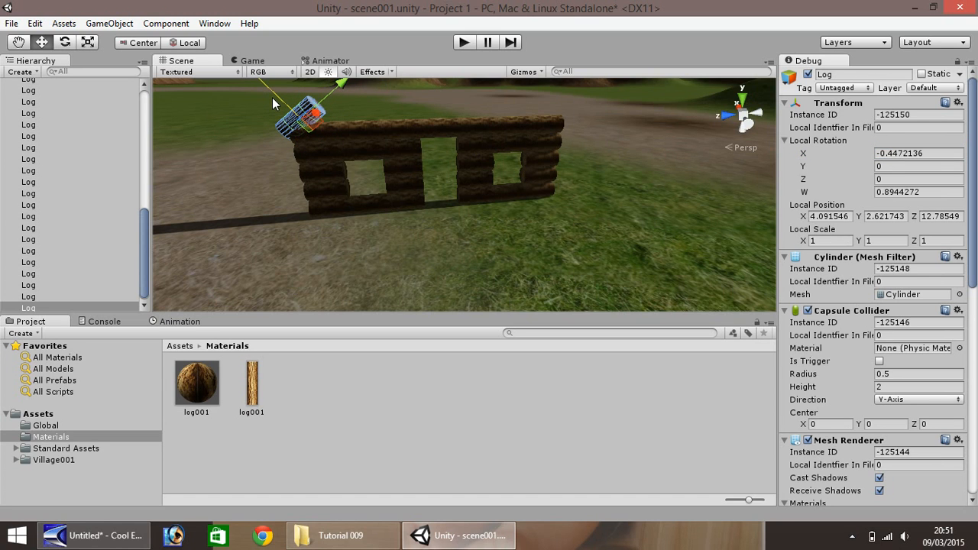
scroll(343, 133, down, 3)
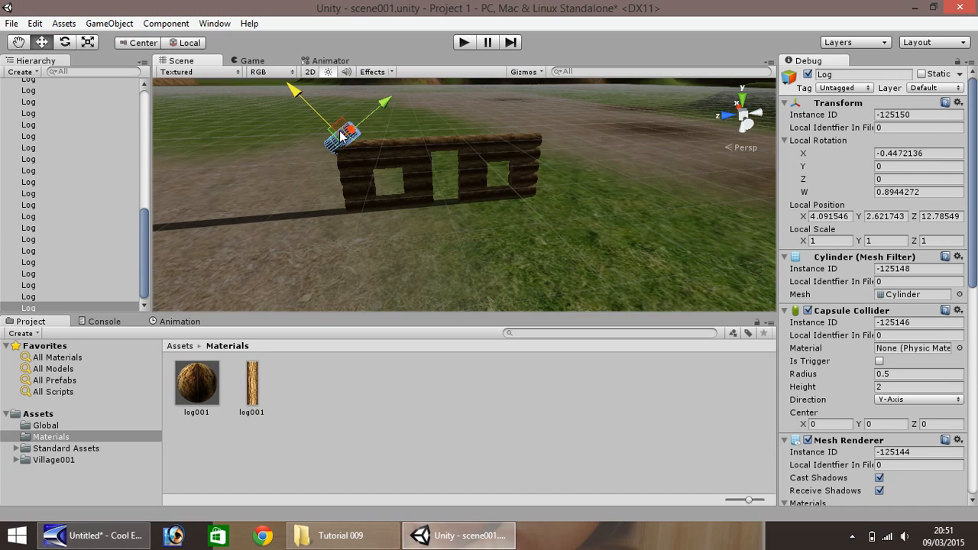
key(ctrl+d)
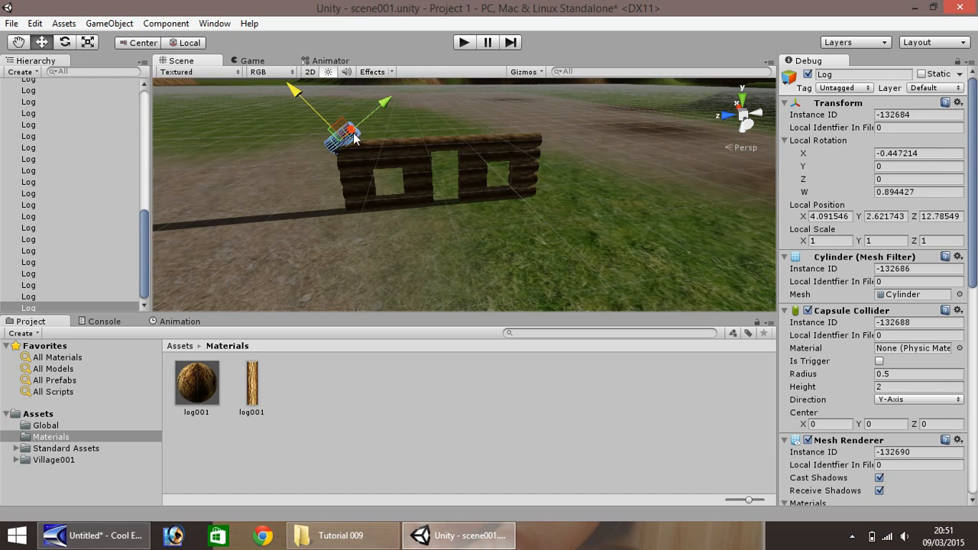
drag(365, 125, 441, 65)
key(ctrl+d)
key(ctrl+d)
scroll(477, 130, down, 3)
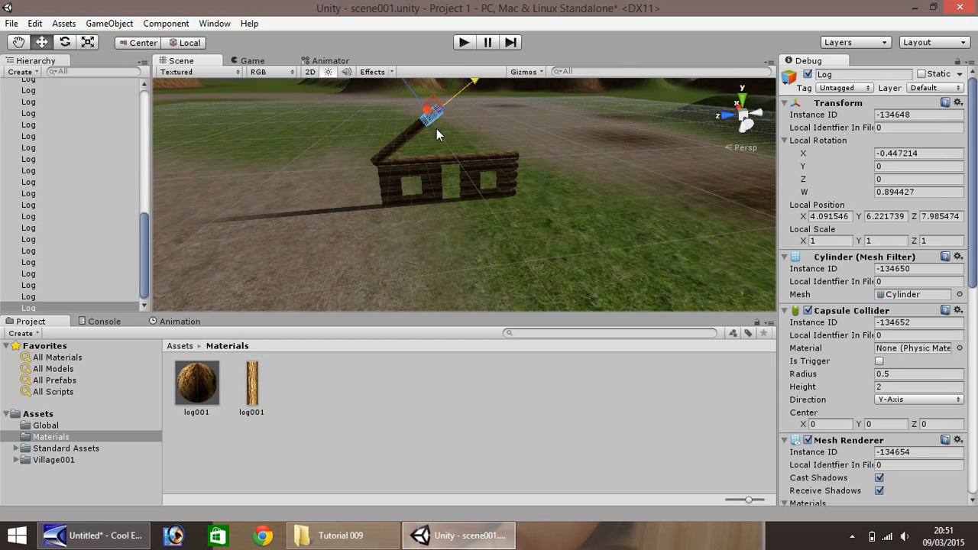
key(ctrl+d)
drag(445, 119, 474, 85)
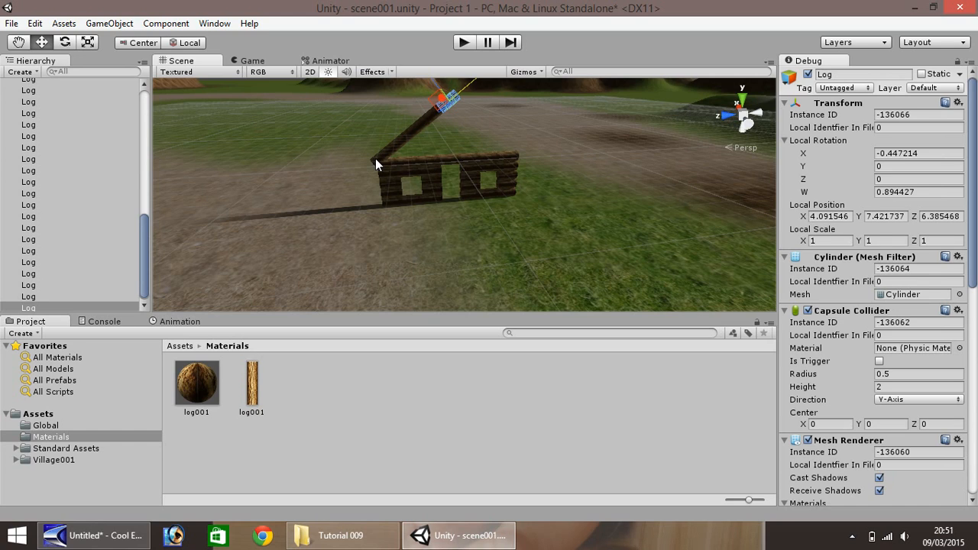
- Duplicate the top-row log at the wall's opposite end and set the copy's Local Rotation X to 0.5
click(508, 160)
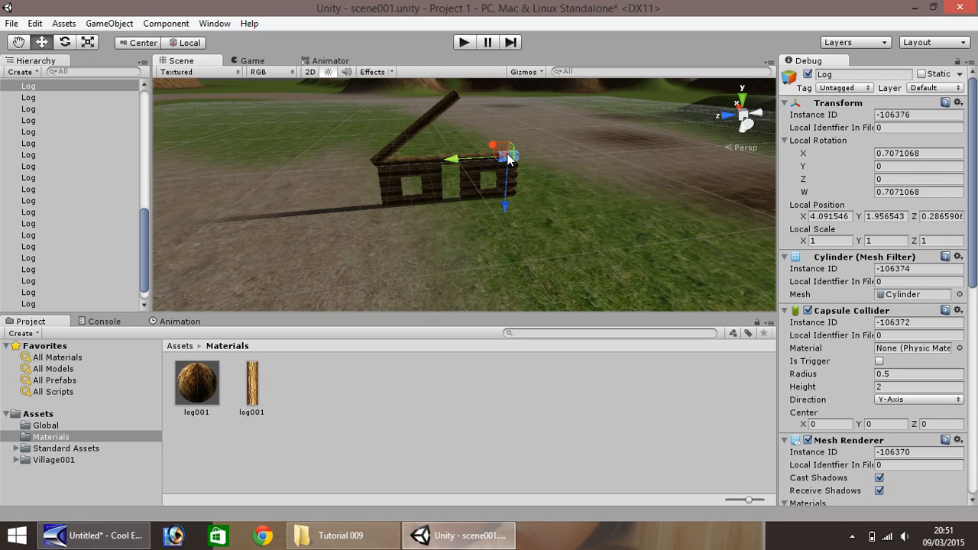
key(ctrl+d)
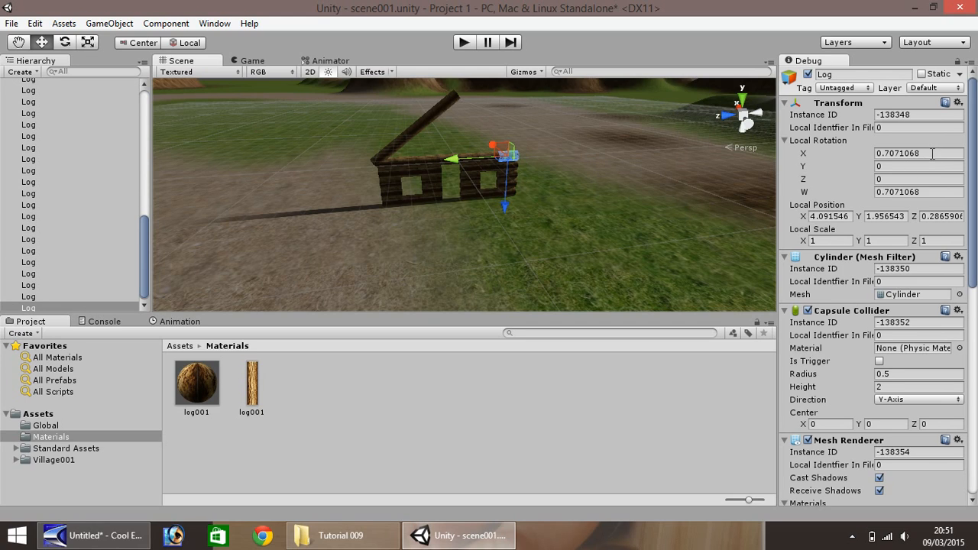
click(932, 153)
text(0.5)
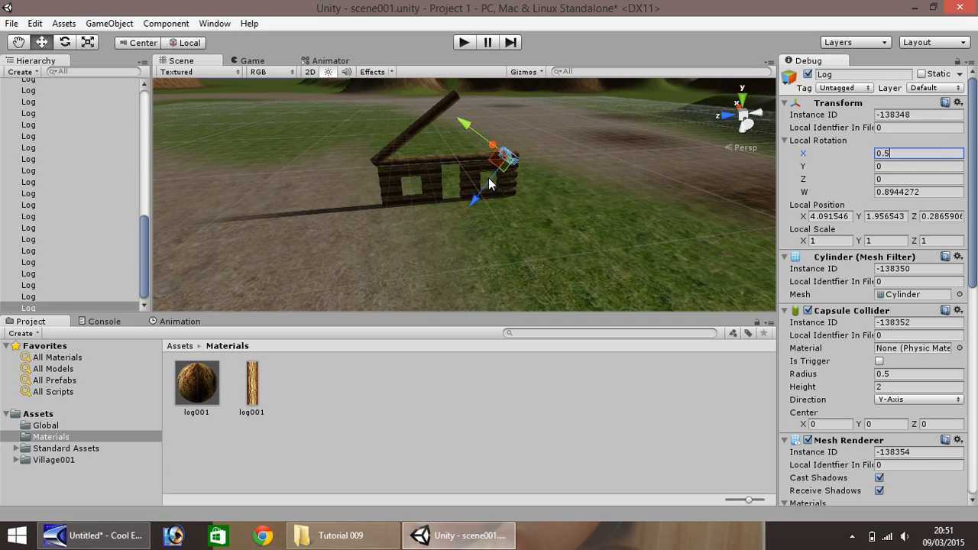
- Try to move the newly angled log sideways, undo that, and try a duplicate farther up the slope
ctrl+drag(490, 145, 474, 138)
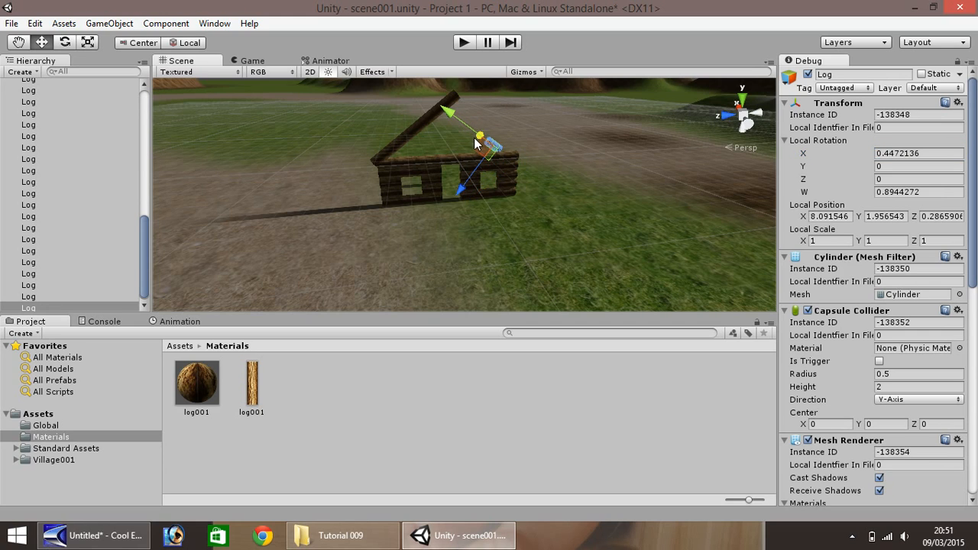
key(ctrl+z)
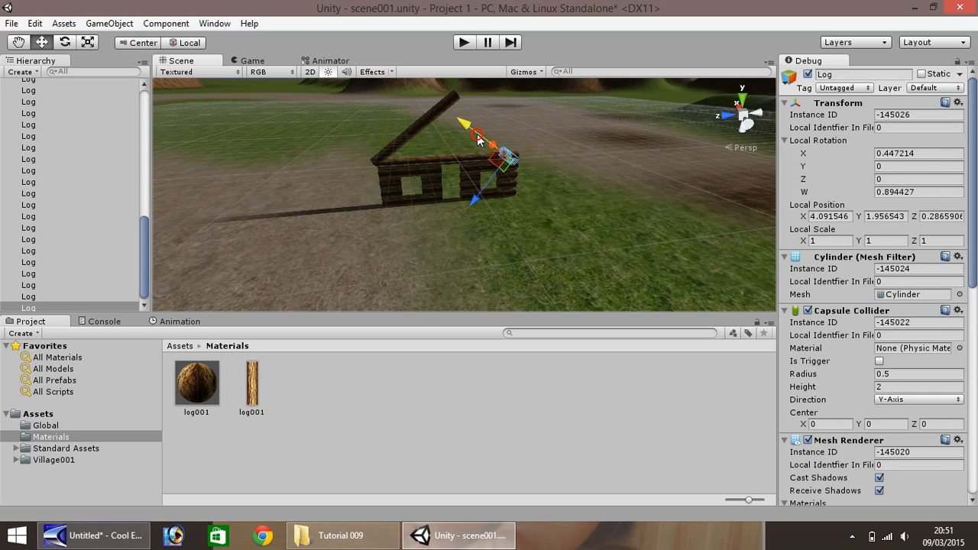
ctrl+drag(470, 130, 510, 154)
key(ctrl+z)
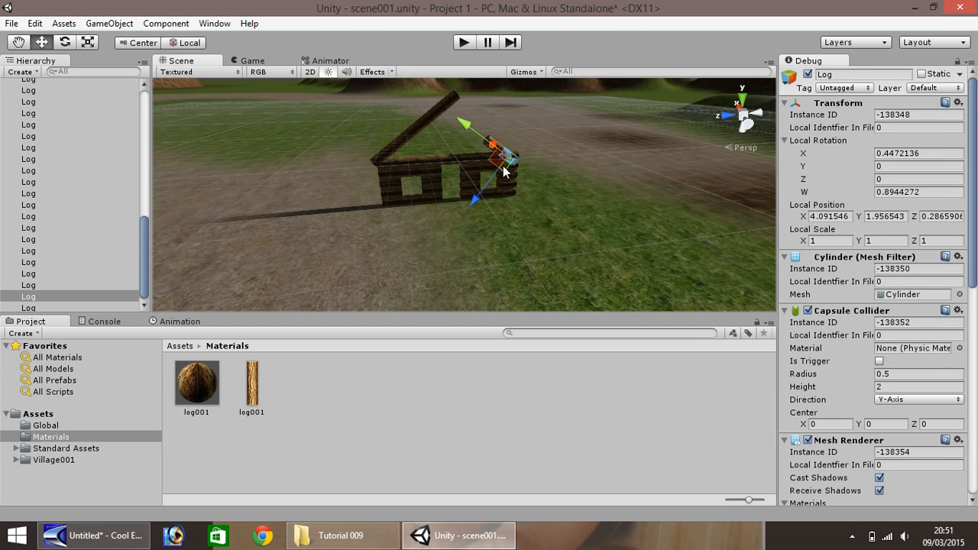
- Set the angled log's Local Rotation X to 0, shift it outward to Z about -0.71, and set Local Rotation X to 0.5
click(937, 154)
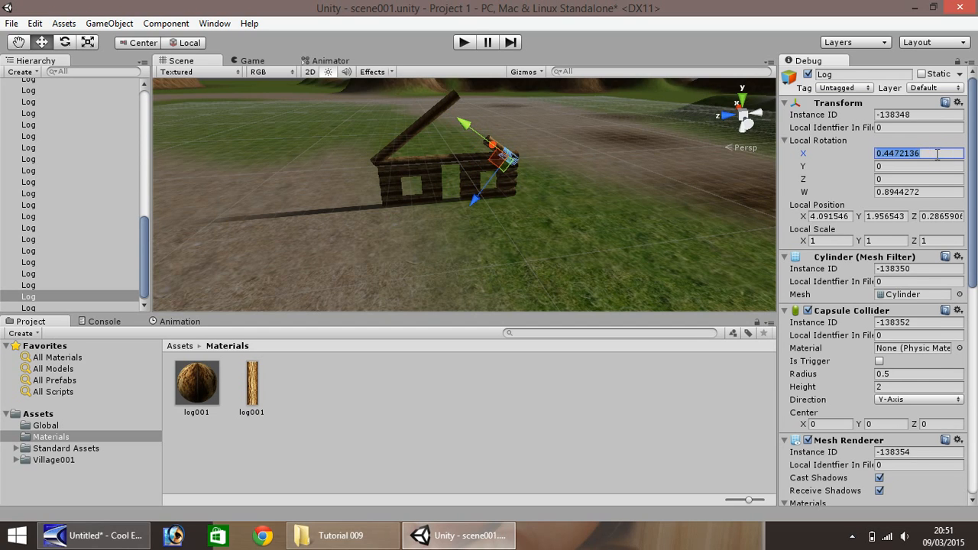
text(0)
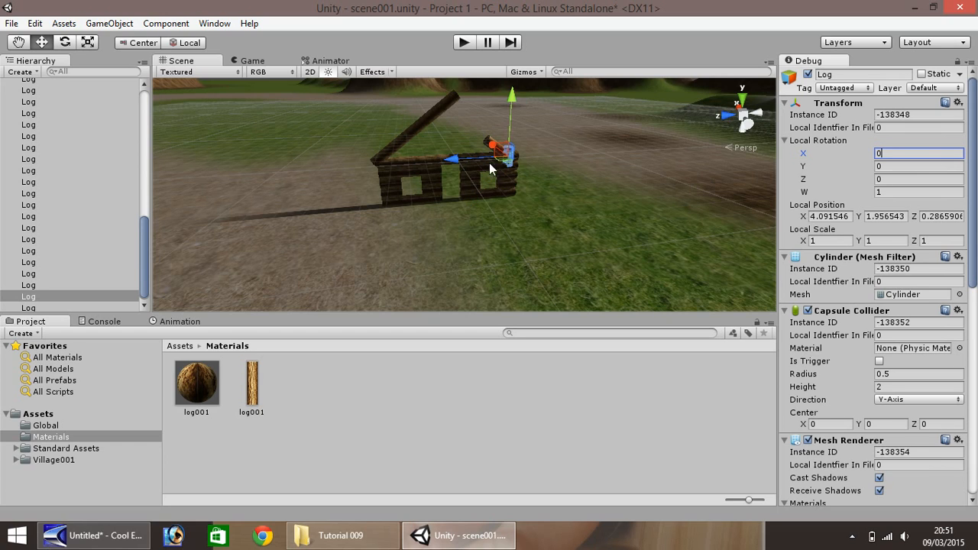
ctrl+drag(455, 163, 465, 160)
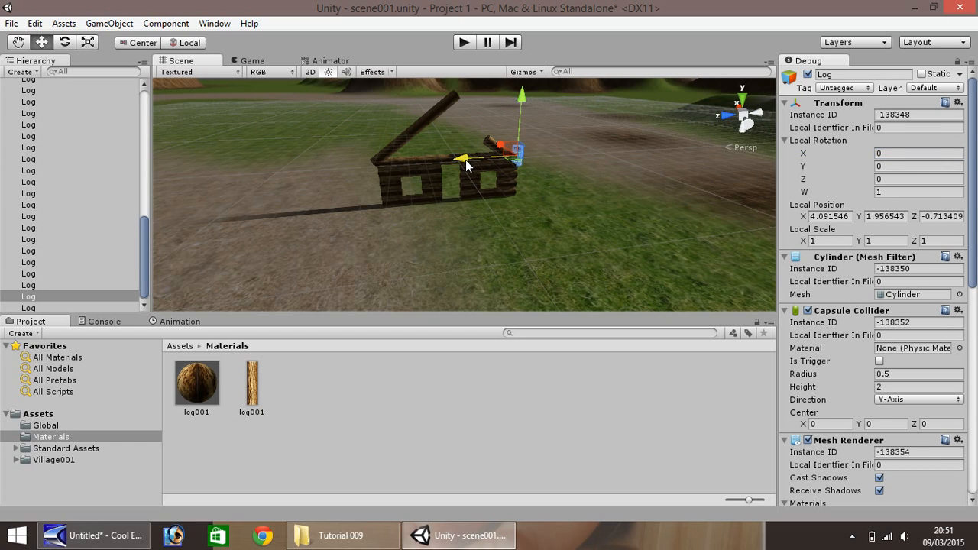
click(898, 153)
text(.5)
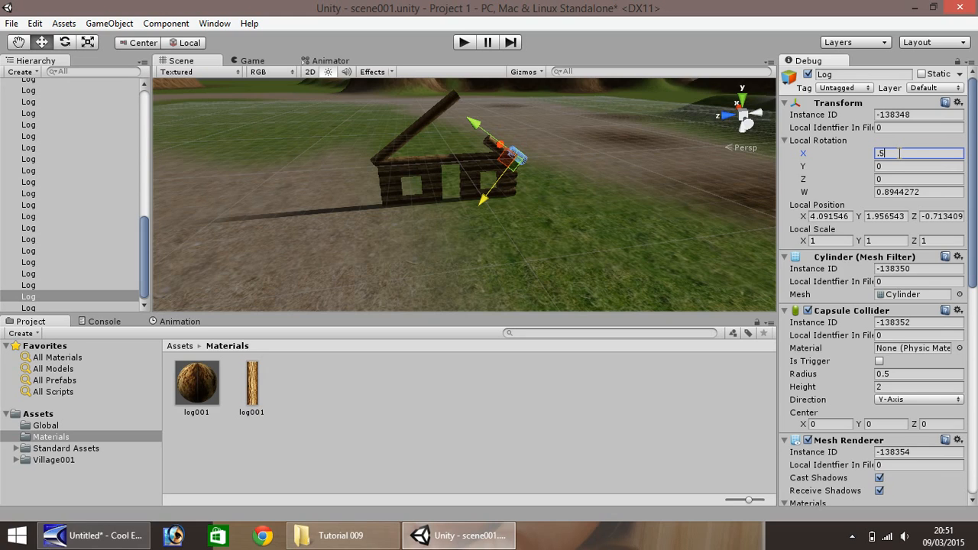
drag(484, 147, 489, 147)
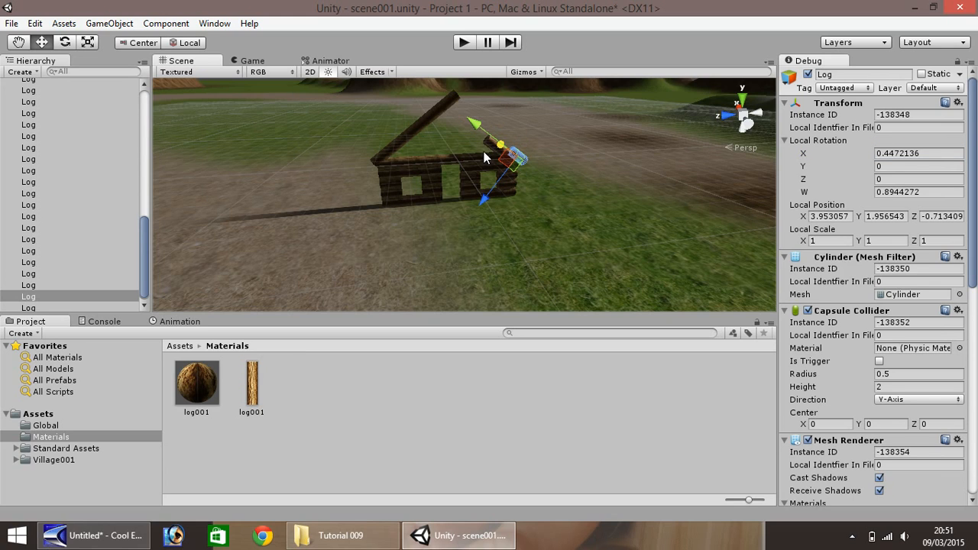
key(ctrl+z)
key(ctrl+y)
key(ctrl+z)
- Delete the stray angled log copy floating above the top row beside the end log
scroll(489, 161, up, 8)
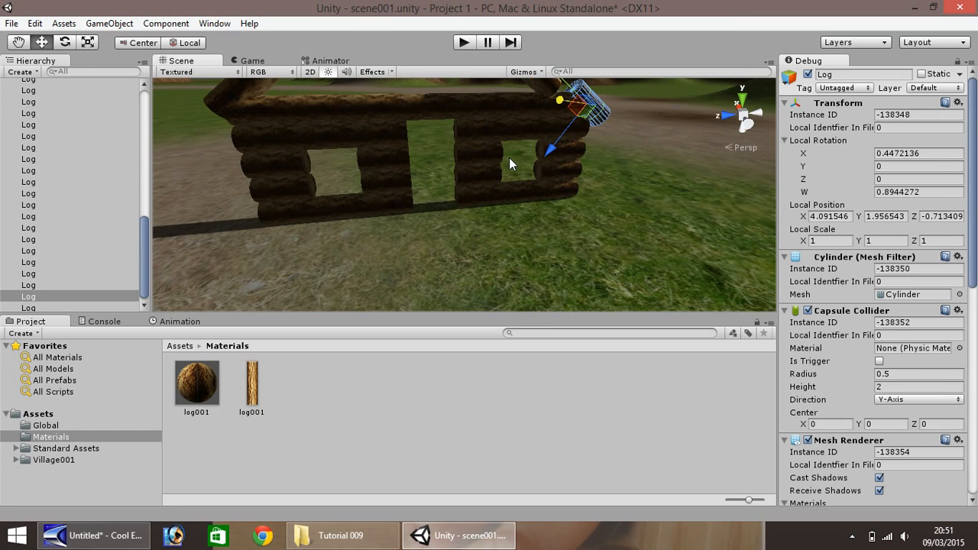
click(19, 42)
drag(367, 124, 294, 258)
click(65, 42)
click(41, 42)
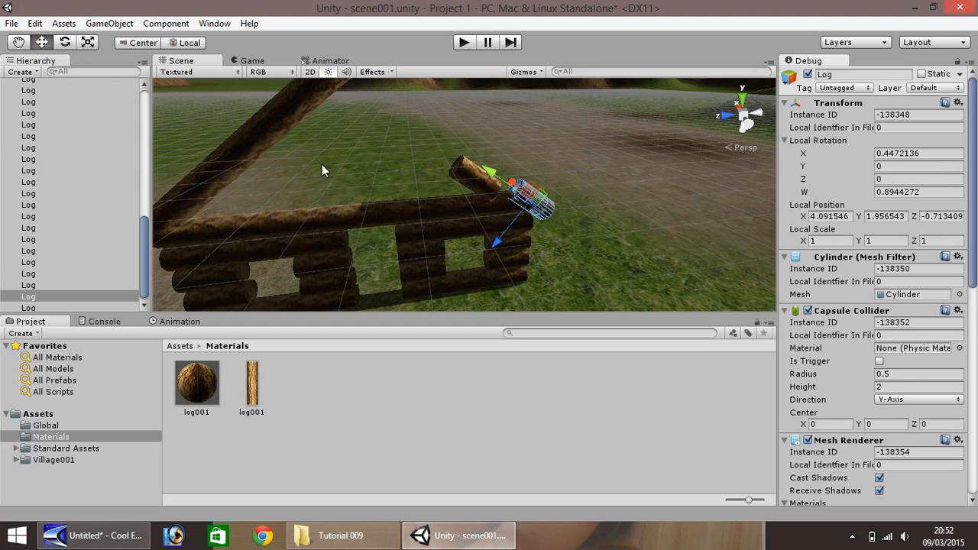
click(460, 173)
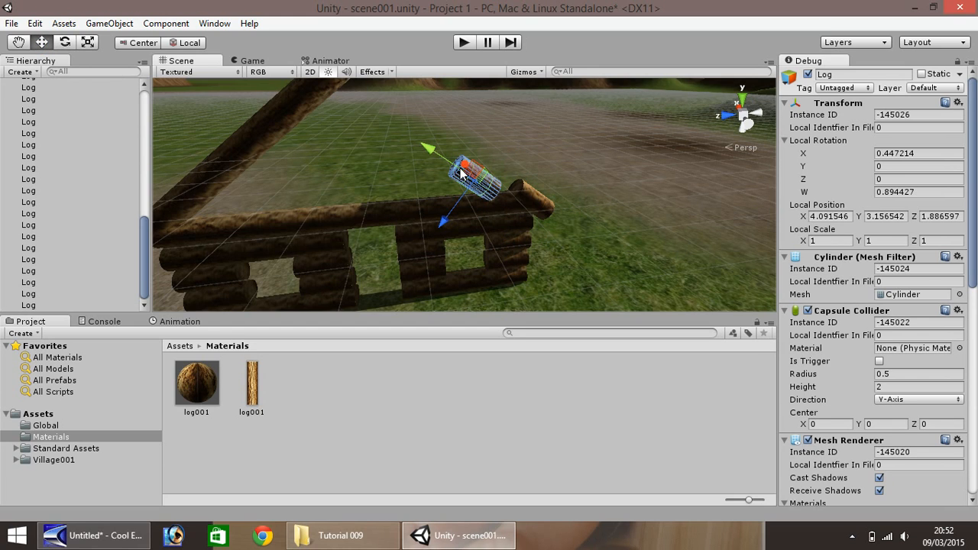
key(Delete)
- Duplicate the remaining angled log end to end up the slope to form the second rafter meeting the first at the peak
click(536, 198)
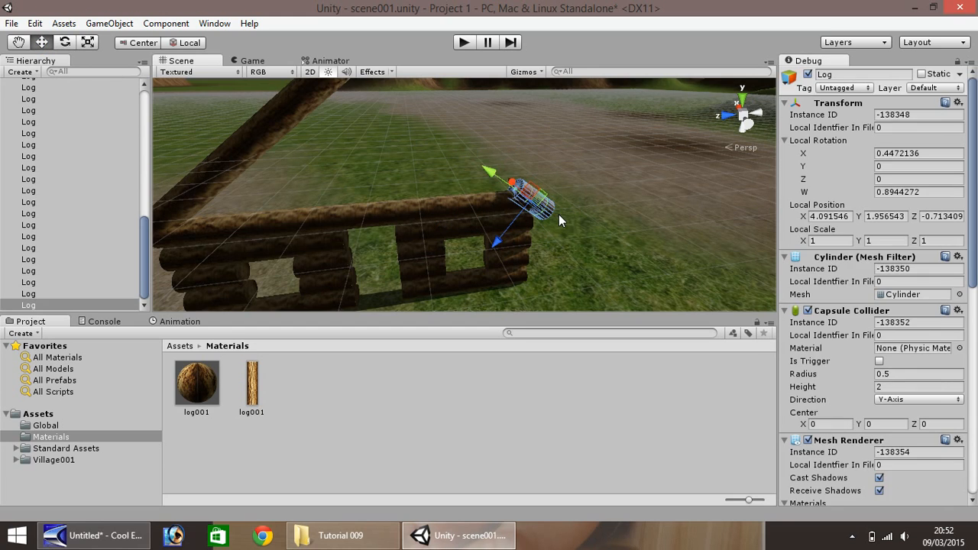
key(ctrl+d)
drag(495, 174, 339, 70)
key(ctrl+d)
key(ctrl+d)
scroll(256, 215, down, 5)
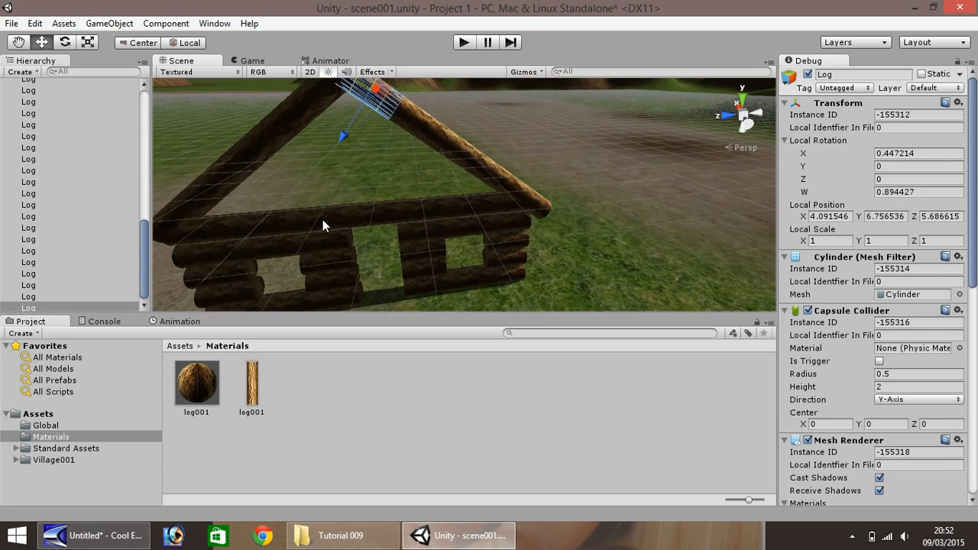
click(466, 106)
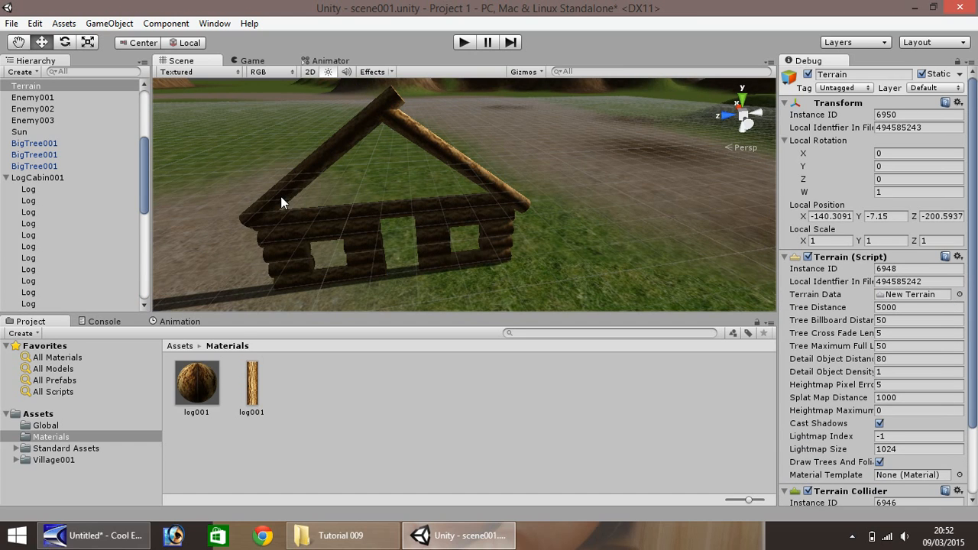
- Duplicate the second top-row log from the first rafter's end and raise the copy one row to Y about 2.96
scroll(294, 199, up, 3)
scroll(381, 231, up, 3)
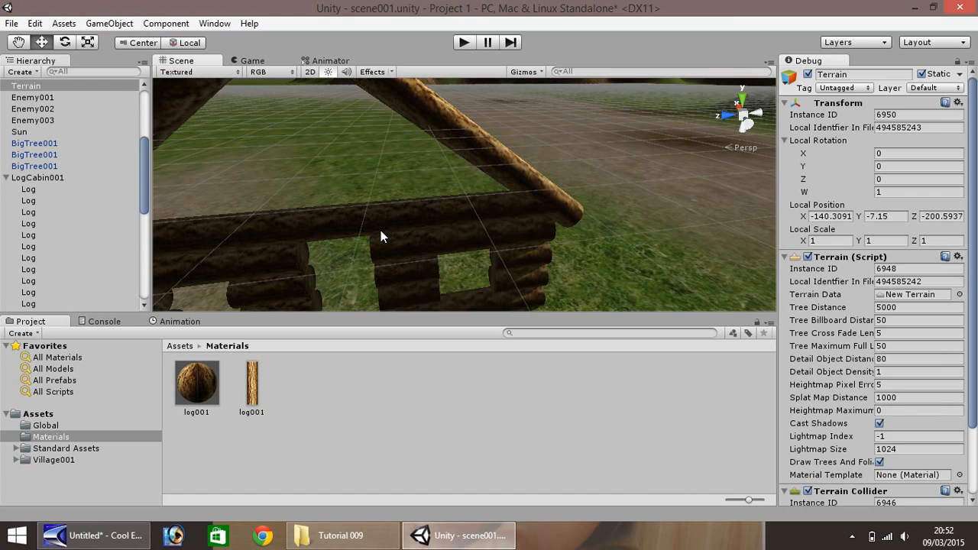
click(18, 42)
drag(257, 187, 425, 116)
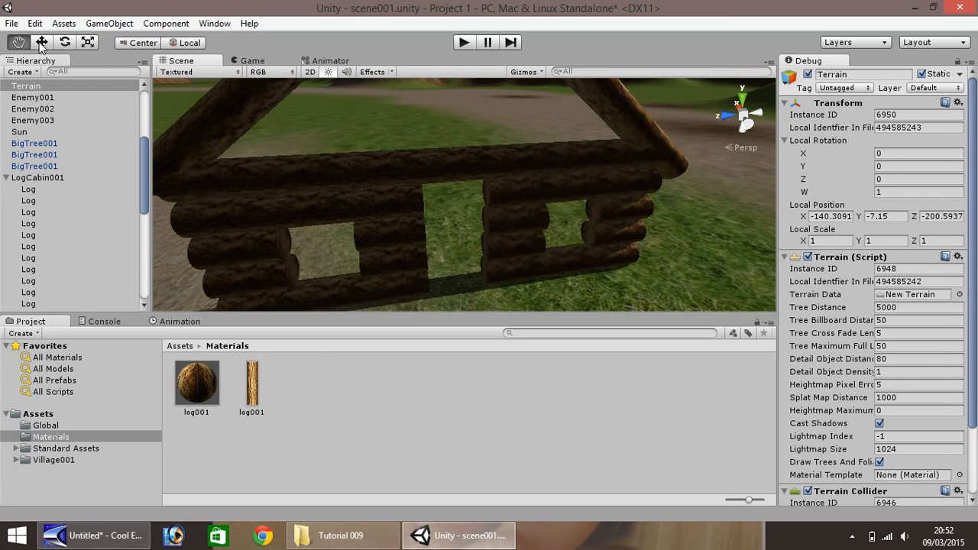
click(42, 42)
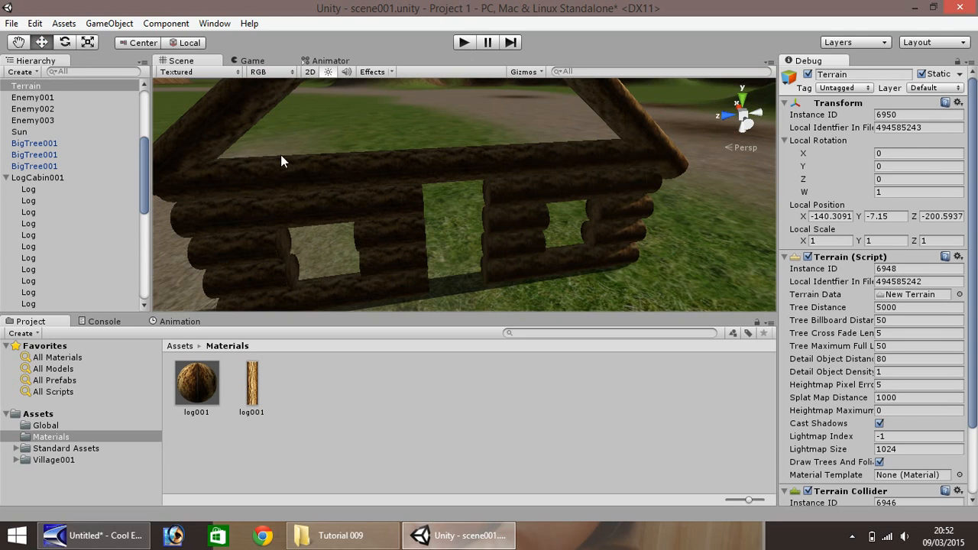
click(250, 174)
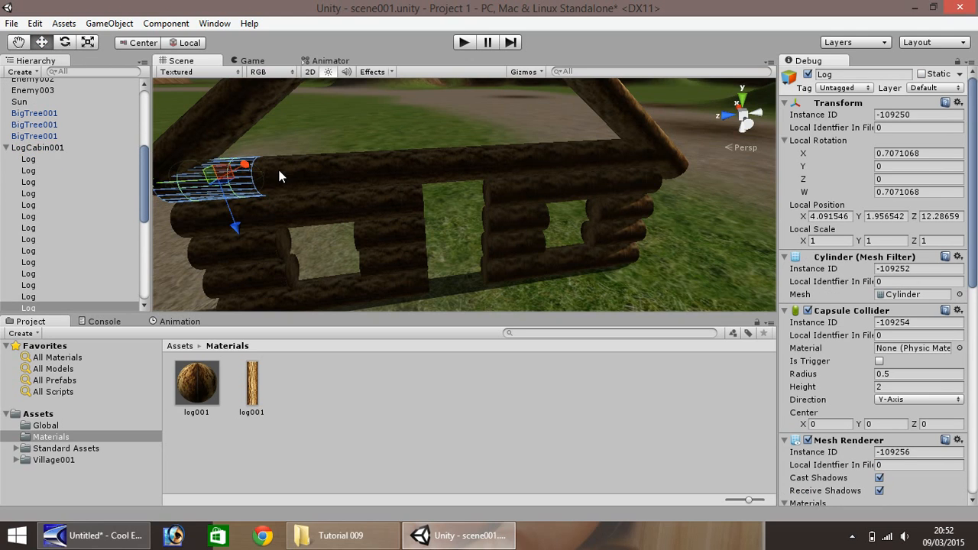
click(280, 173)
key(ctrl+d)
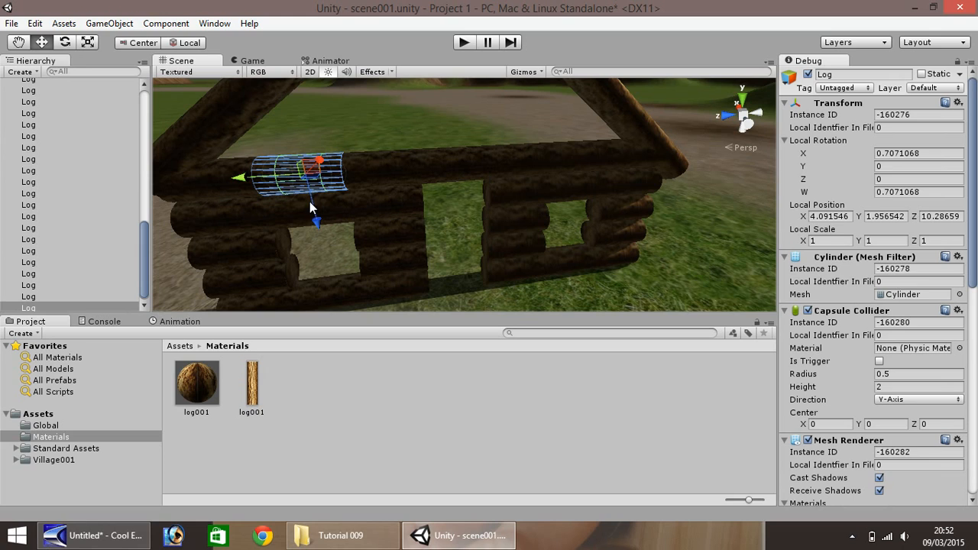
ctrl+drag(312, 217, 311, 189)
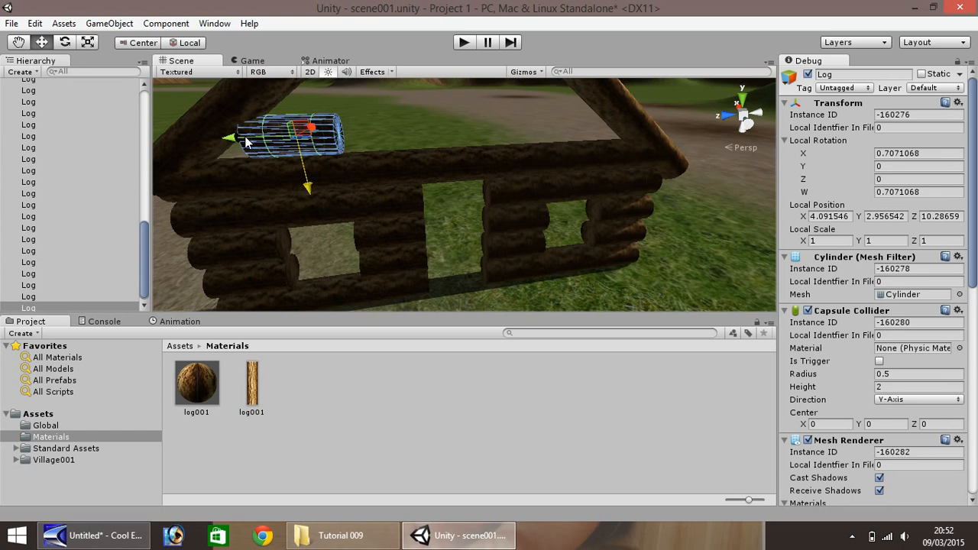
- Shift the raised log to Z about 11.29 and duplicate it along the wall to fill the first gable row between the rafters
ctrl+drag(229, 142, 547, 132)
key(ctrl+d)
key(ctrl+d)
key(ctrl+d)
key(ctrl+d)
key(ctrl+d)
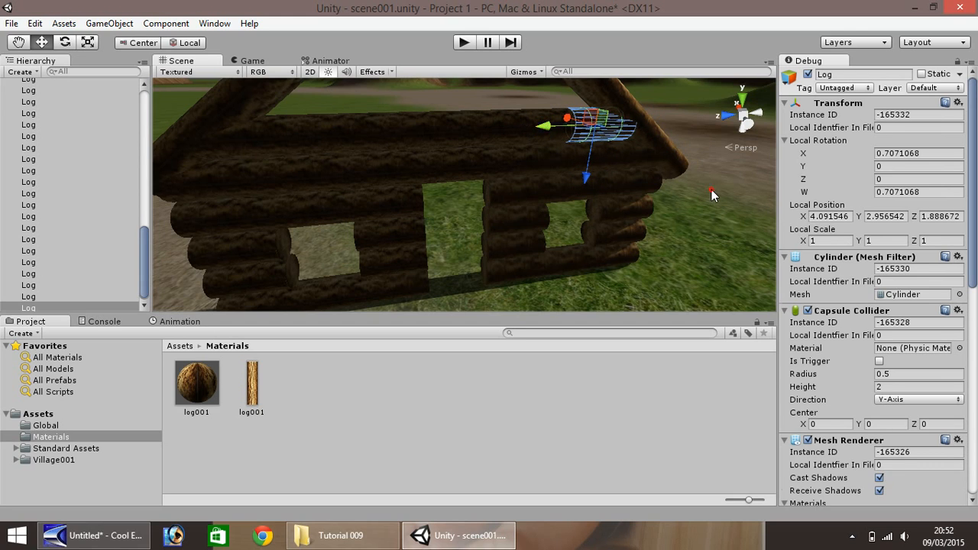
click(711, 190)
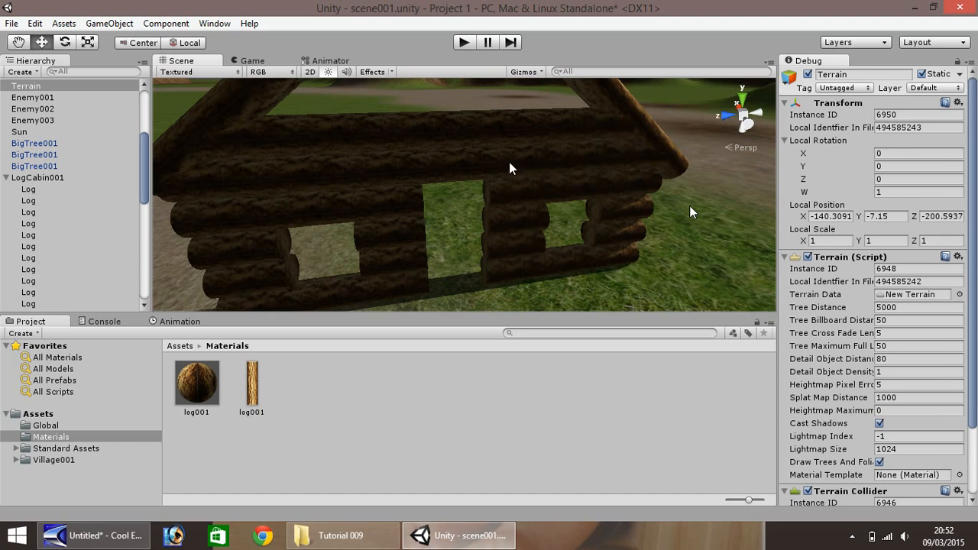
- Duplicate the first gable row's end log up to Y about 3.96 and copy it across to fill the second gable row
scroll(509, 162, down, 3)
click(313, 139)
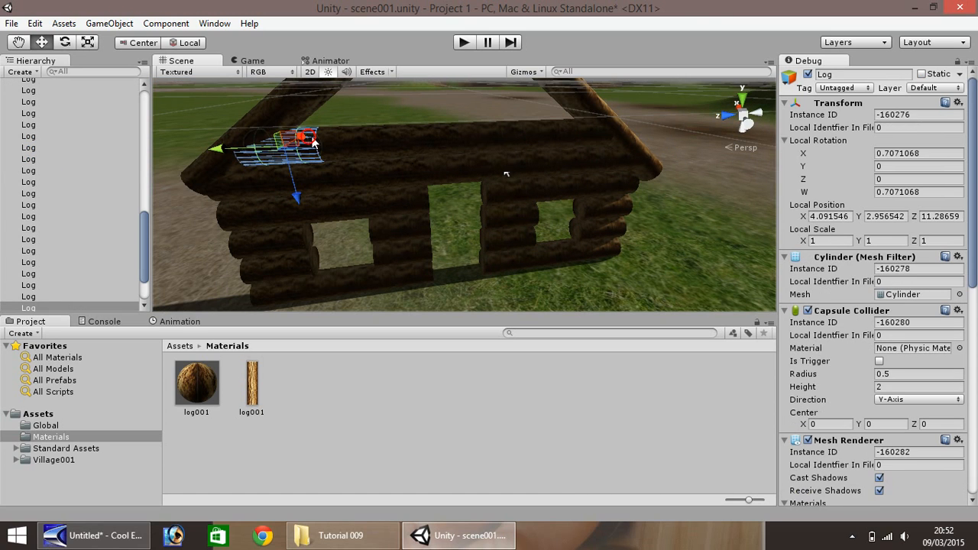
key(ctrl+d)
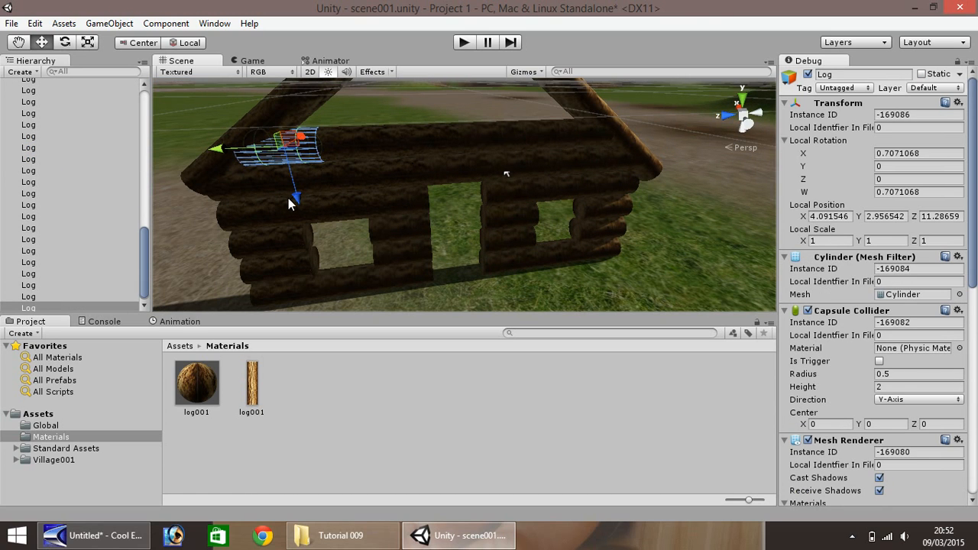
ctrl+drag(300, 197, 299, 176)
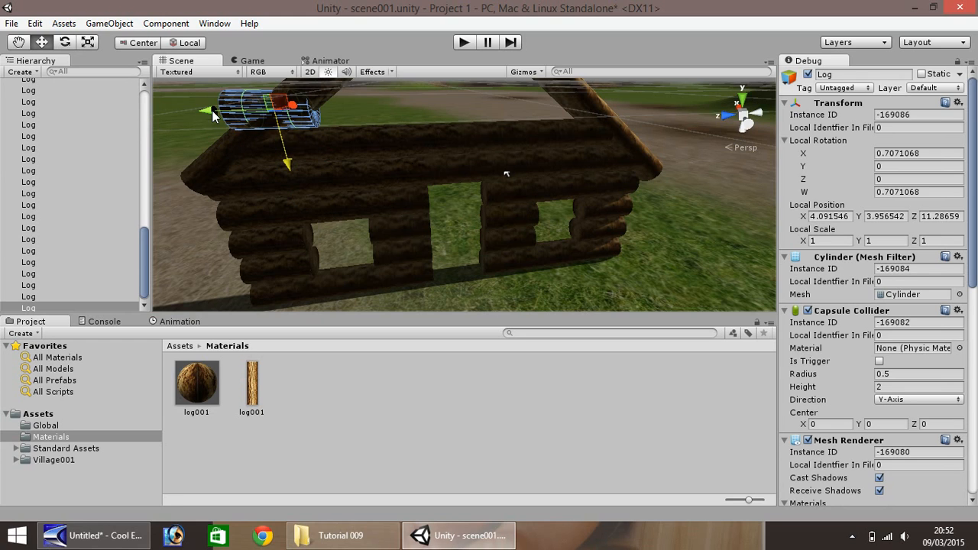
ctrl+drag(212, 110, 499, 108)
key(ctrl+d)
key(ctrl+d)
key(ctrl+d)
key(ctrl+d)
click(635, 121)
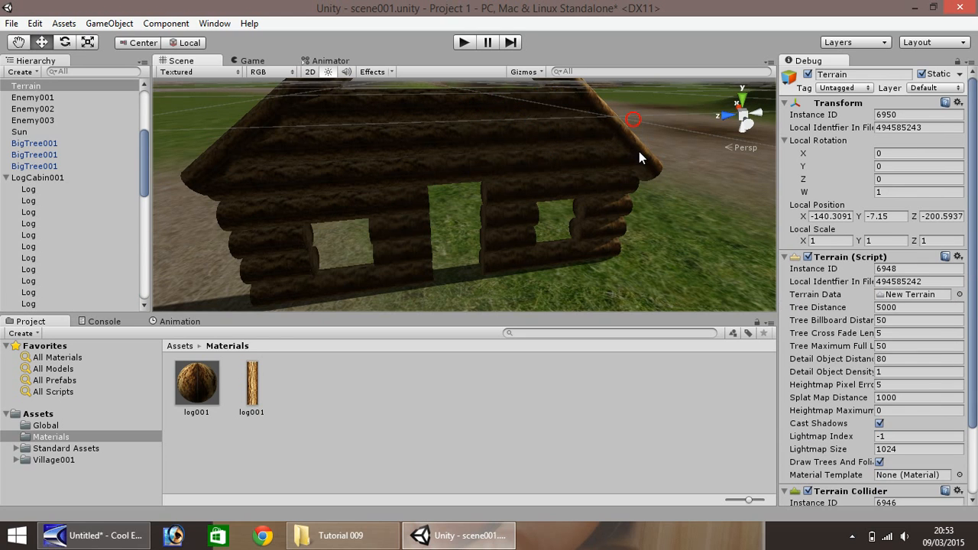
- Duplicate the middle log of the second gable row and stack the copies upward to the peak, up to Y about 6.96
scroll(613, 156, down, 5)
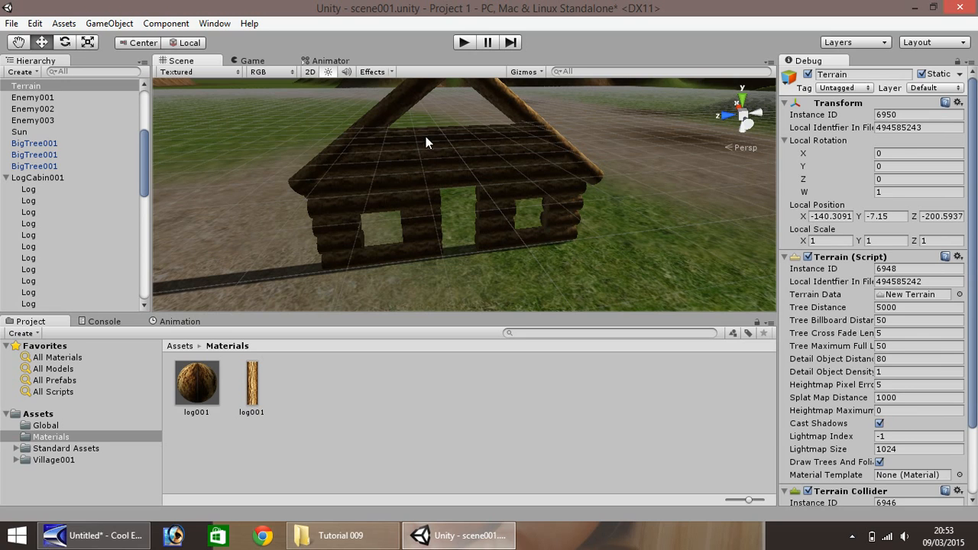
click(425, 136)
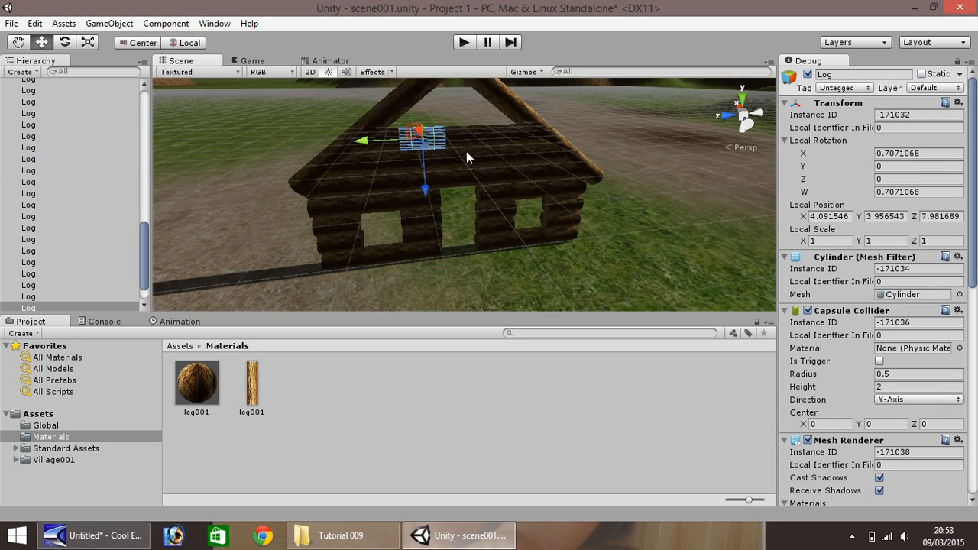
click(18, 42)
alt+drag(379, 117, 353, 150)
key(w)
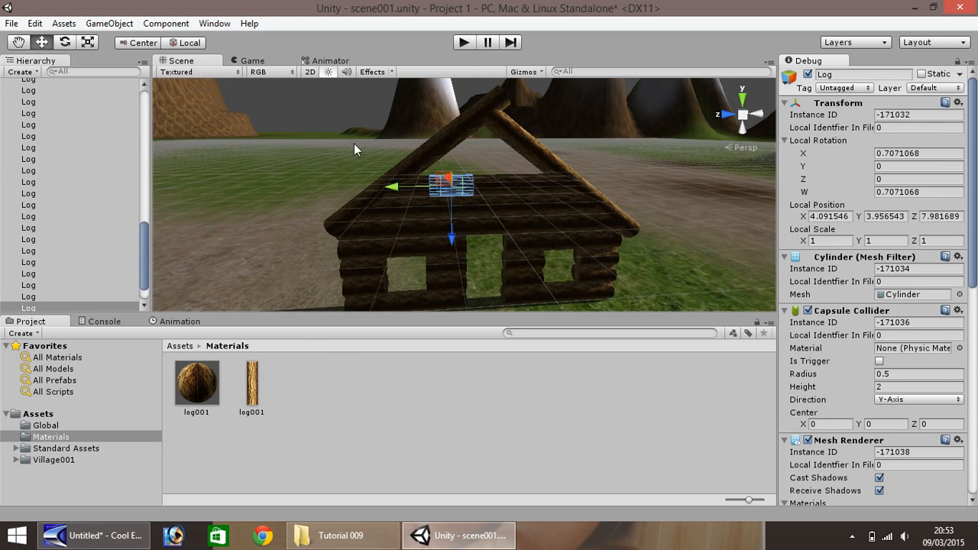
click(489, 191)
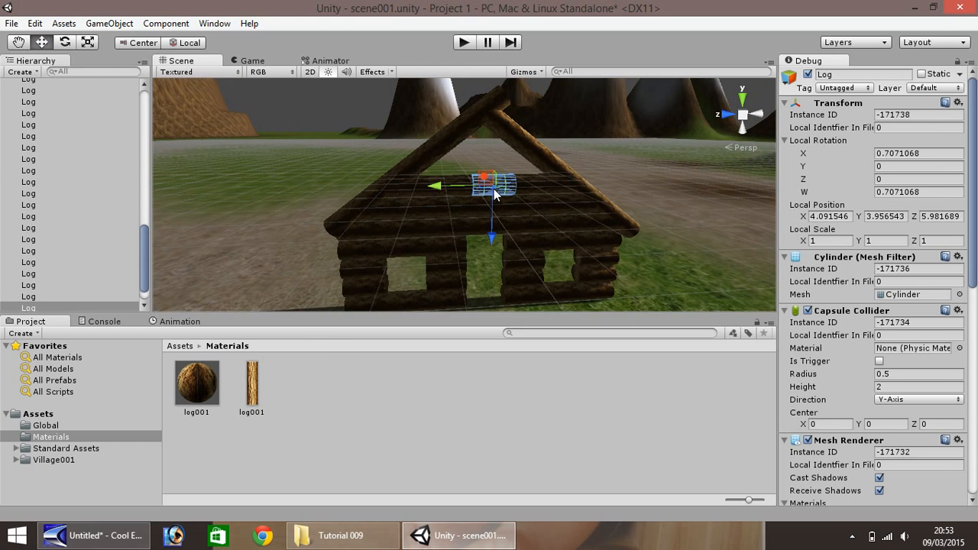
key(ctrl+d)
ctrl+drag(495, 221, 493, 180)
key(ctrl+d)
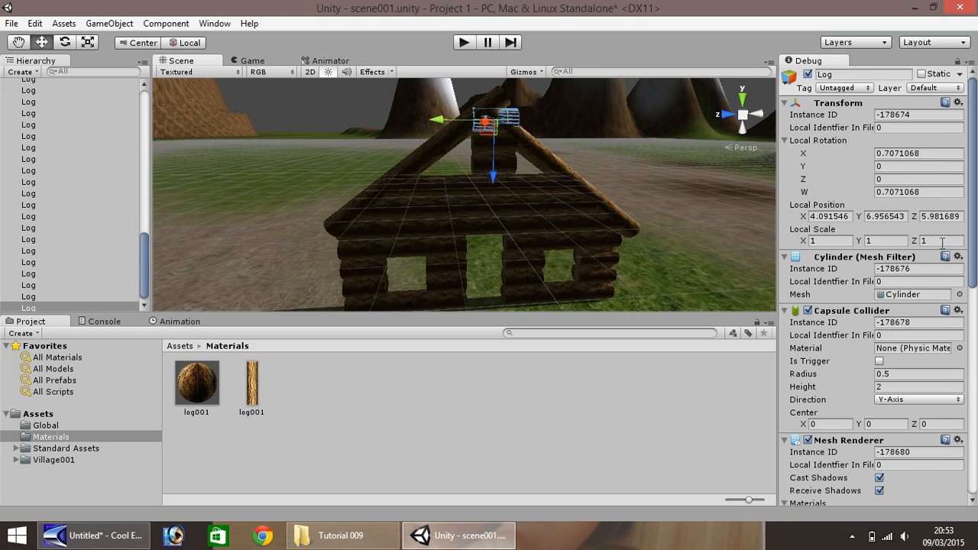
- Shorten the peak log to a Y scale of 0.6 and shift it to Z about 6.45 between the rafters
click(885, 241)
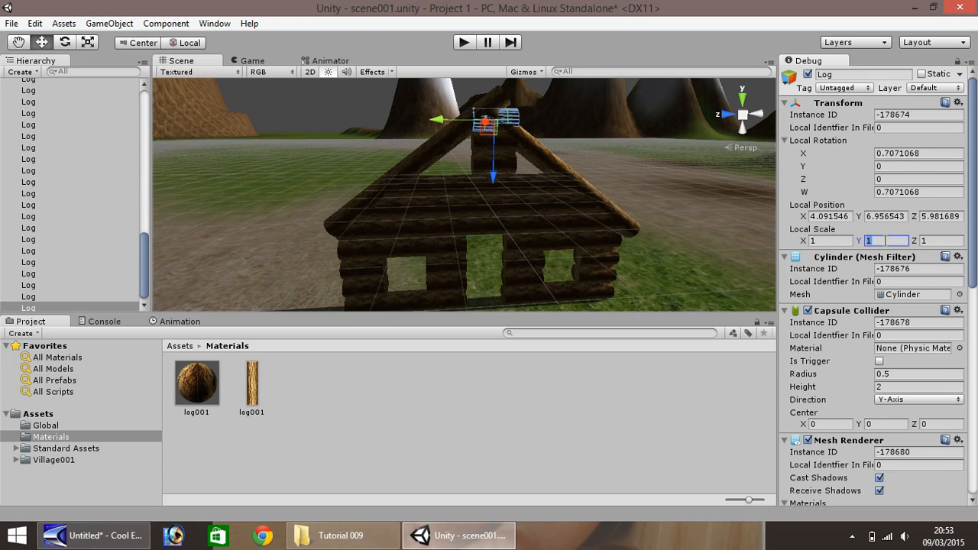
text(.0)
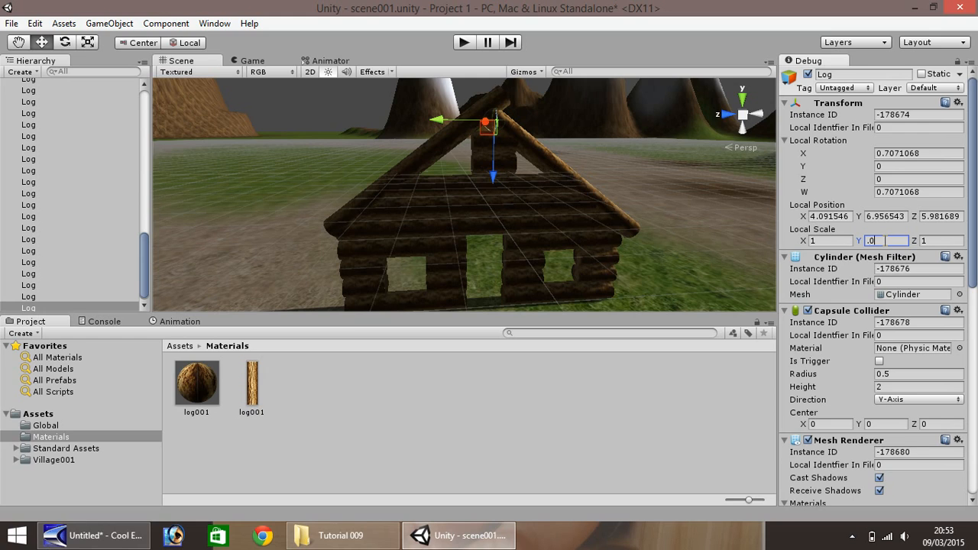
key(BackSpace)
text(75)
drag(445, 126, 434, 134)
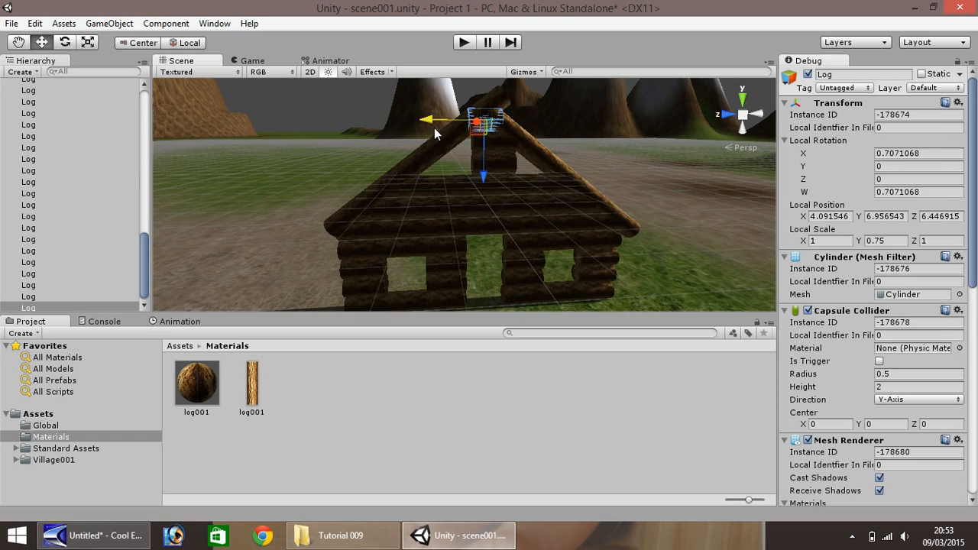
click(894, 240)
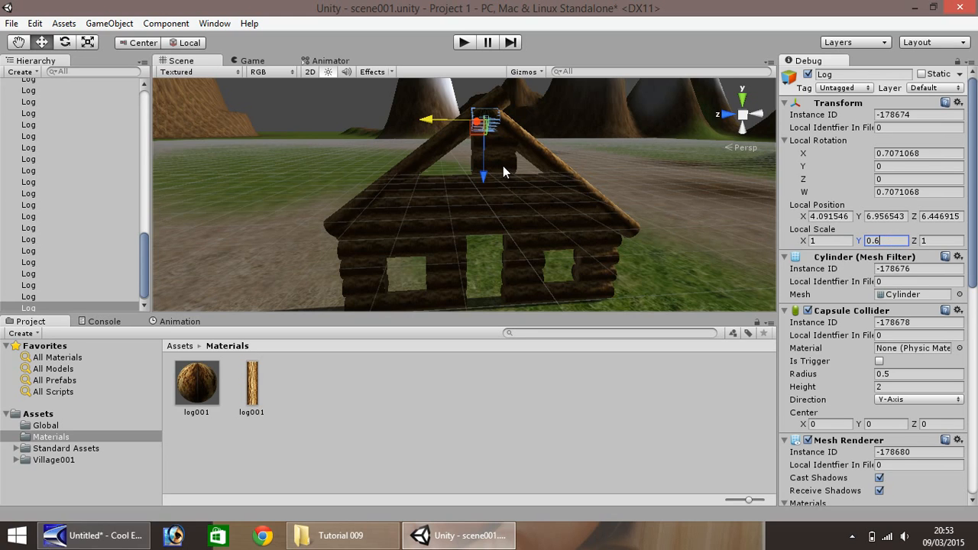
- Duplicate the middle log of the gable row at Y about 4.96 and copy it along the wall to Z about 8.91
click(475, 178)
key(ctrl+d)
ctrl+drag(450, 165, 411, 168)
key(ctrl+d)
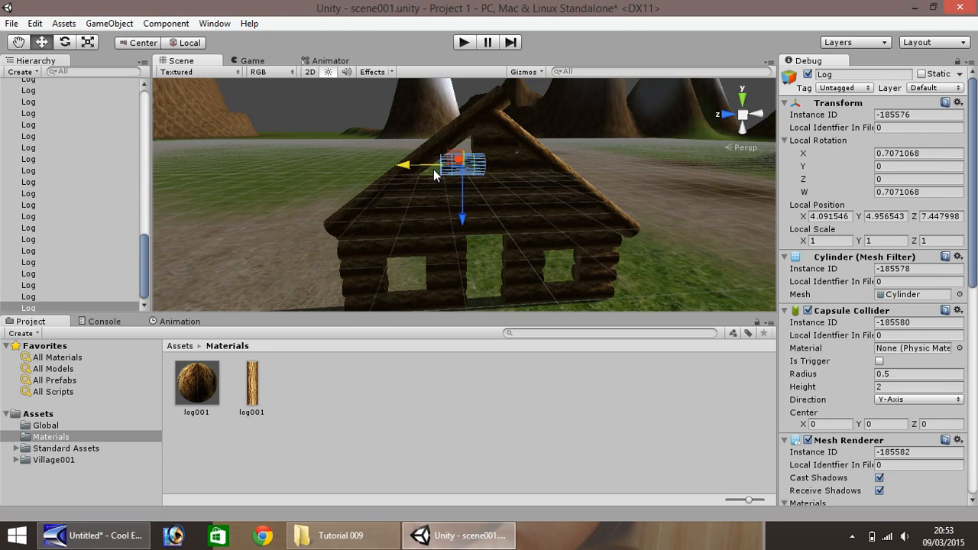
key(ctrl+d)
drag(424, 163, 394, 174)
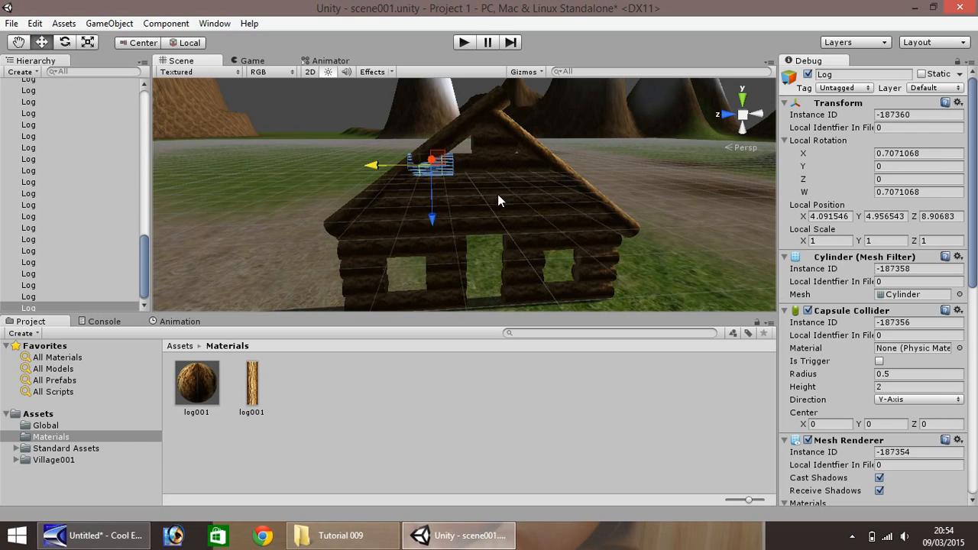
- Duplicate the end log of that row and raise the copy into the remaining gap to complete the gable fill
key(ctrl+d)
ctrl+drag(431, 196, 441, 175)
drag(390, 143, 445, 162)
click(445, 162)
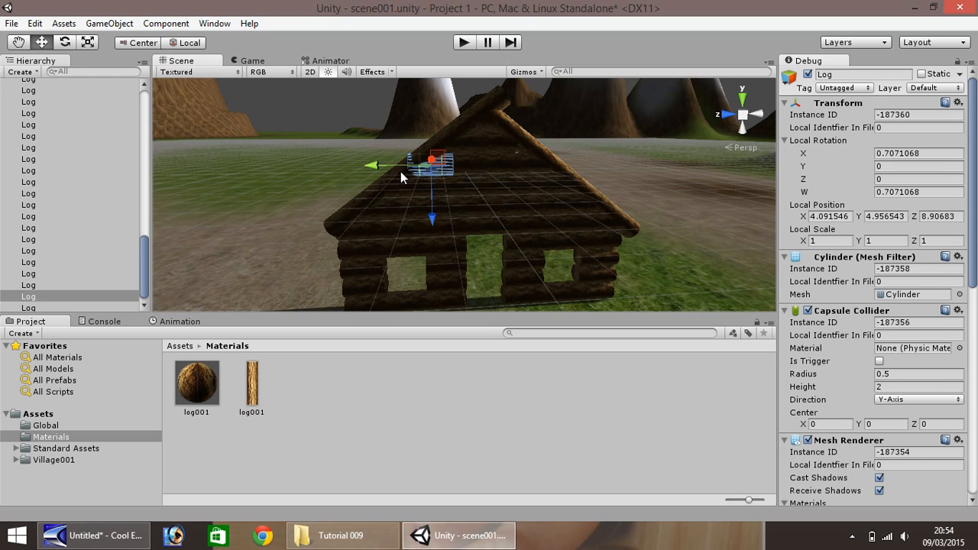
drag(372, 165, 535, 191)
click(493, 150)
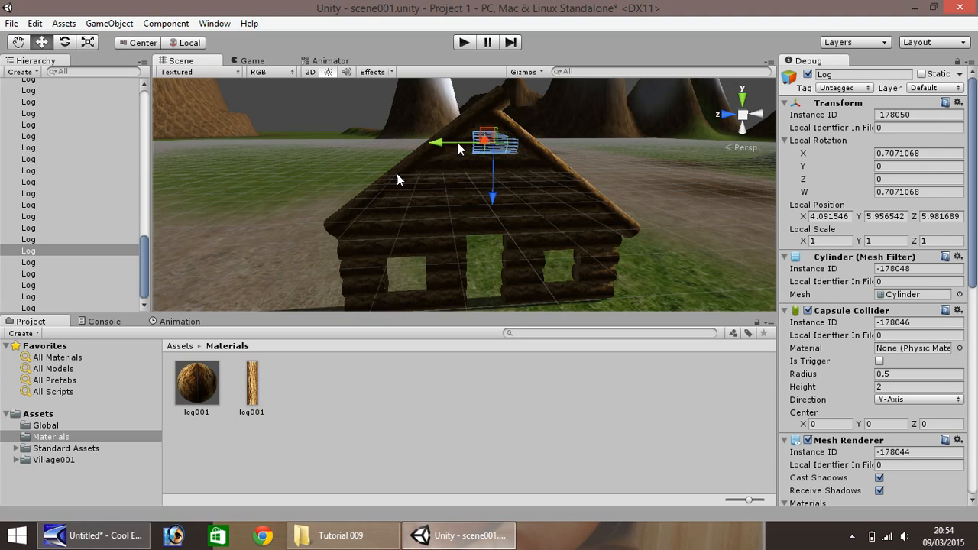
click(596, 144)
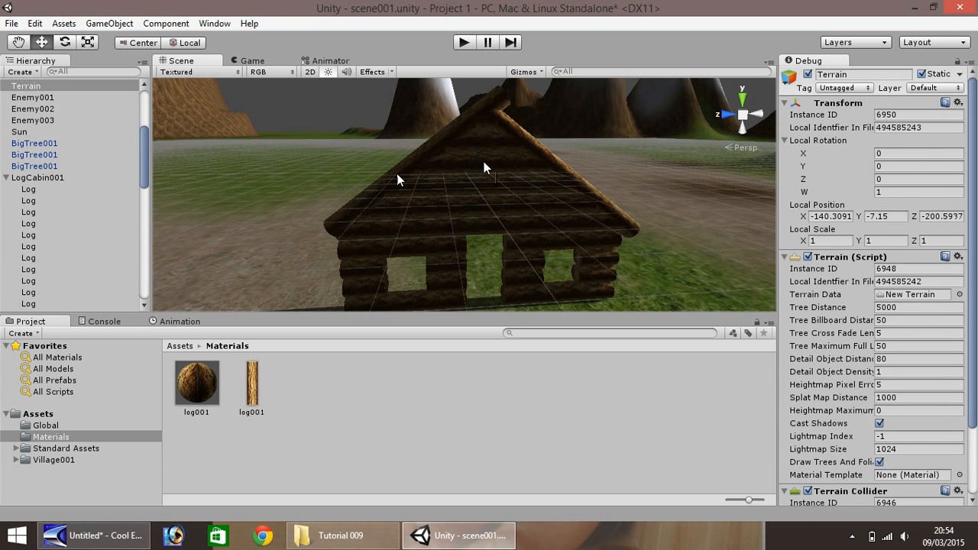
- Select the bottom log at the far end of the finished wall
scroll(532, 178, down, 3)
scroll(557, 214, down, 1)
scroll(512, 241, up, 5)
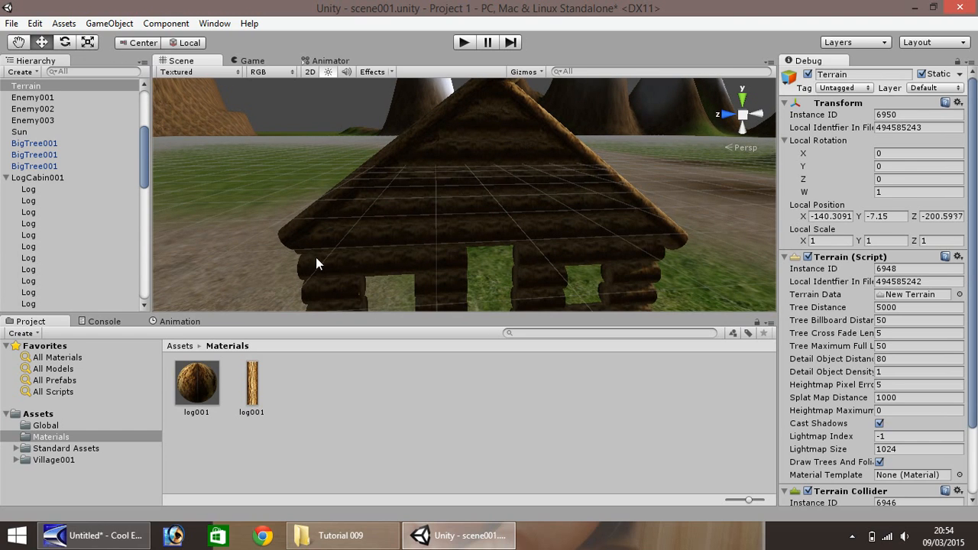
scroll(394, 194, down, 3)
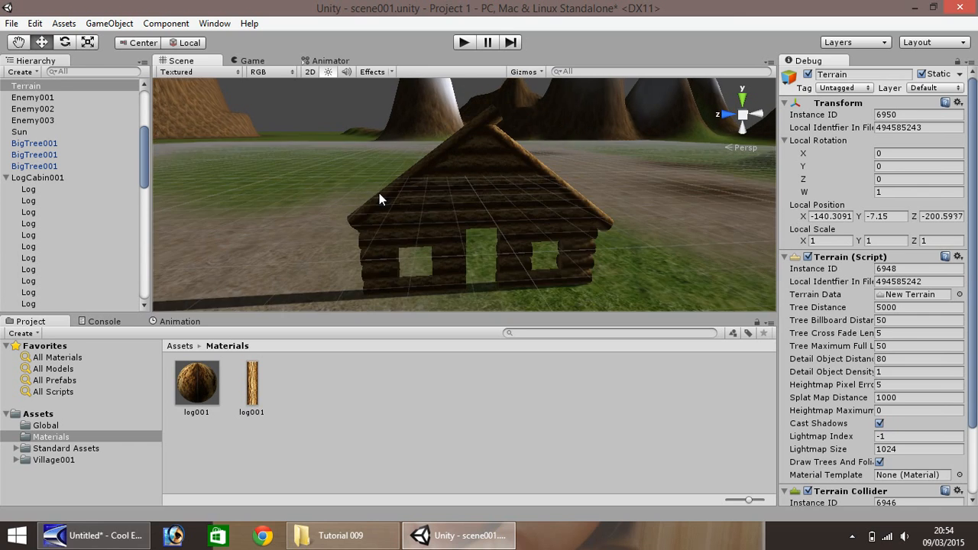
click(16, 42)
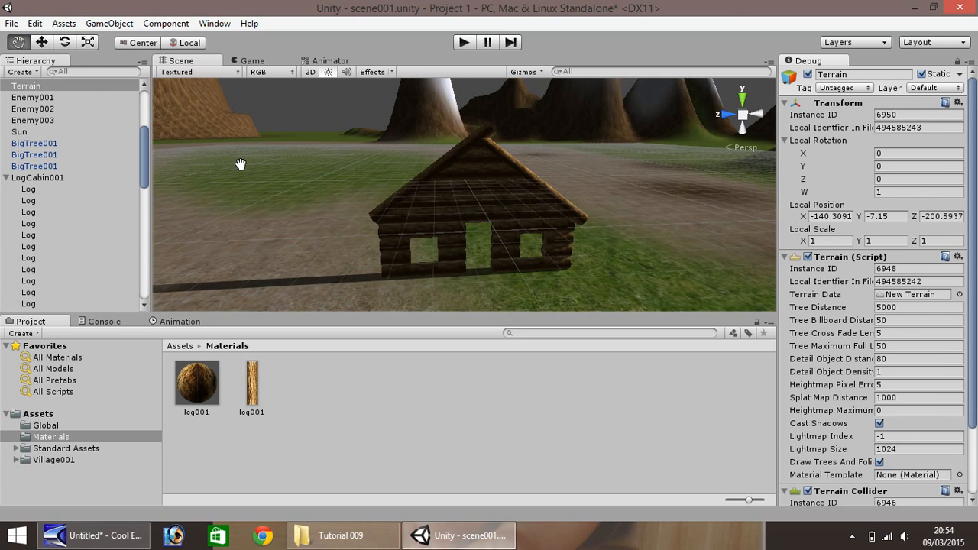
right_drag(242, 164, 626, 167)
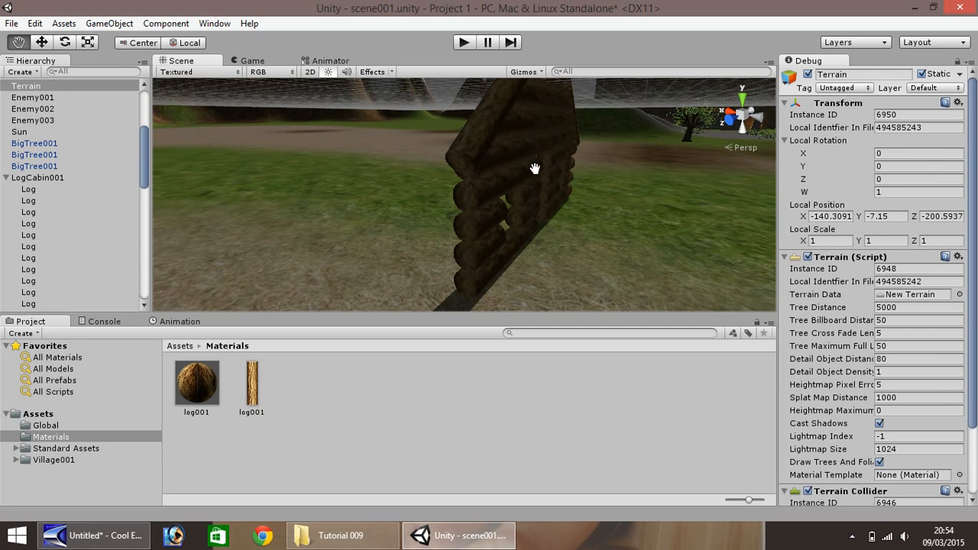
click(45, 42)
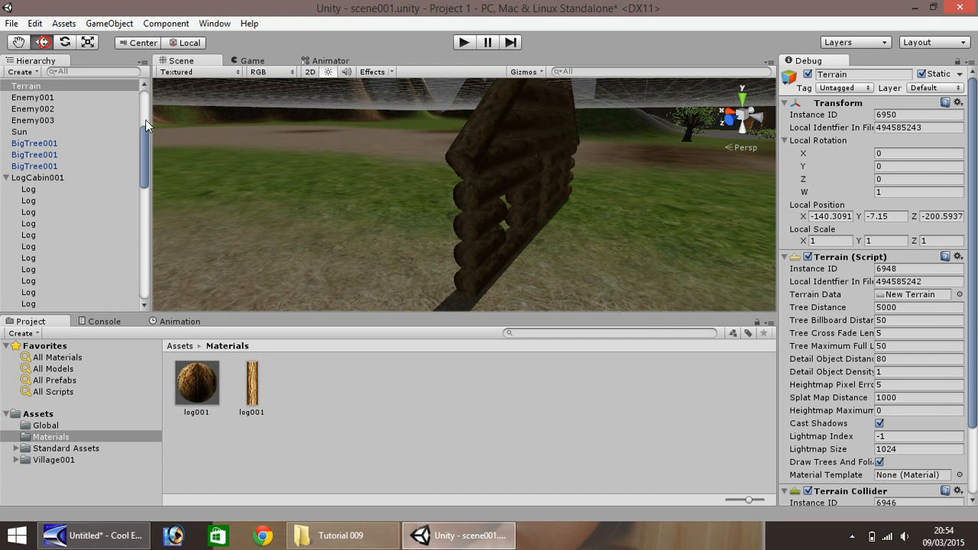
alt+drag(235, 153, 384, 225)
click(396, 234)
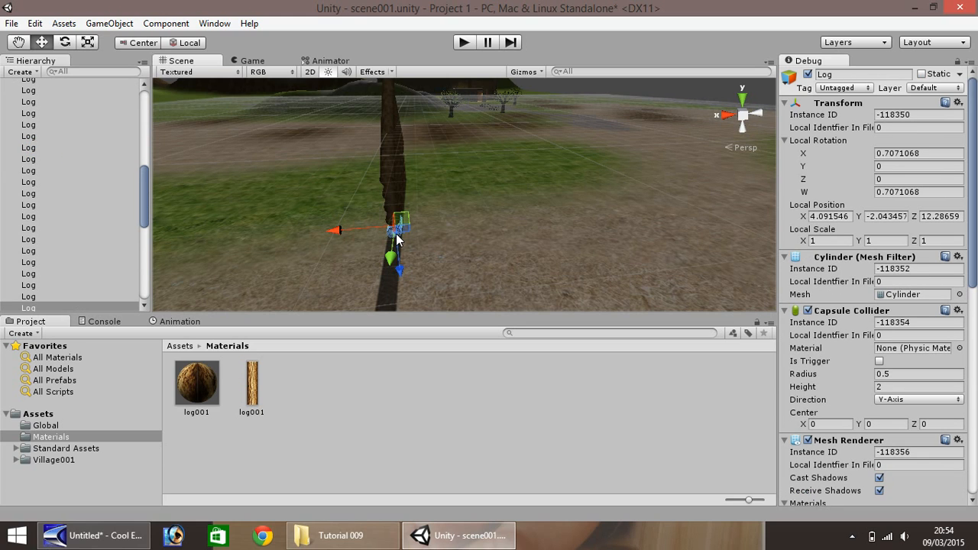
- Duplicate the bottom end log, shift the copy to X about 6.09, and try local rotation X values of 0 and 1
key(ctrl+d)
ctrl+drag(370, 233, 544, 202)
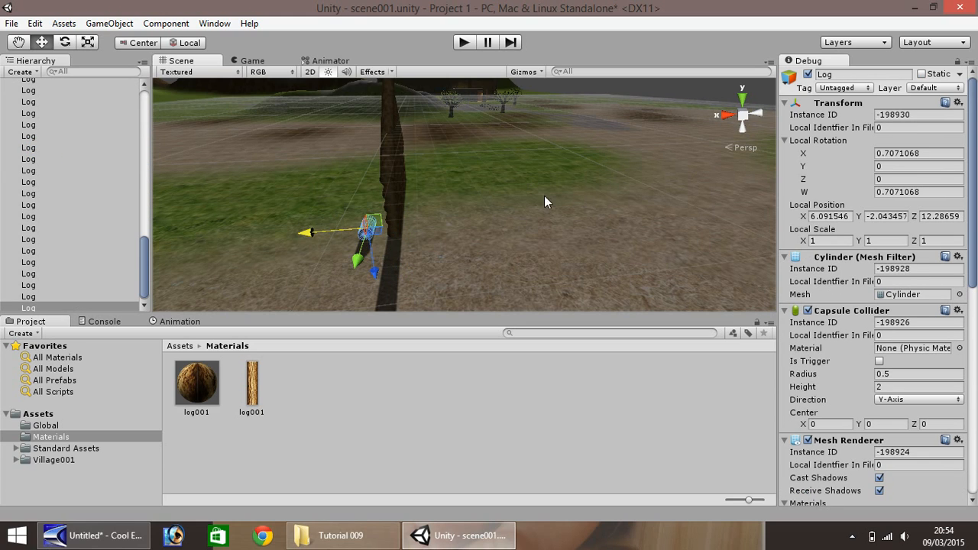
click(920, 152)
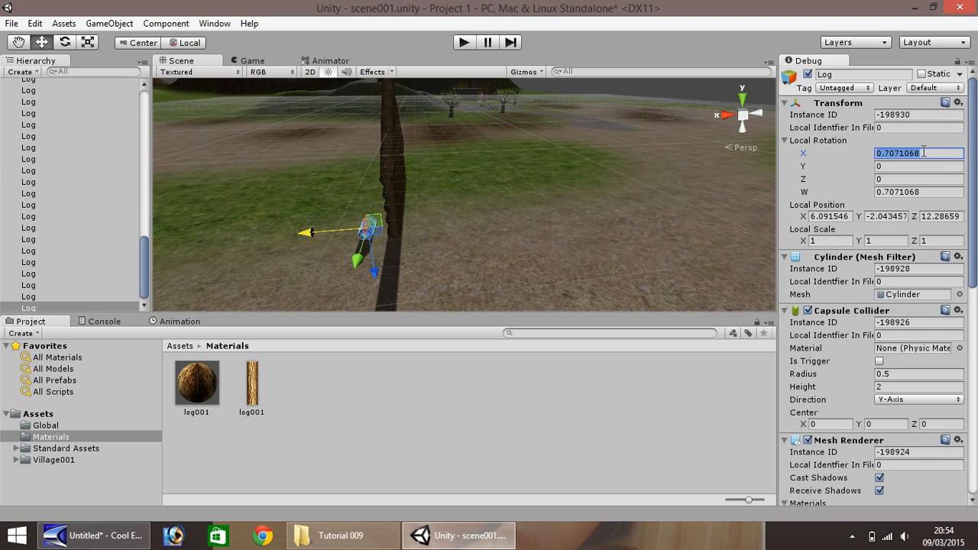
text(0)
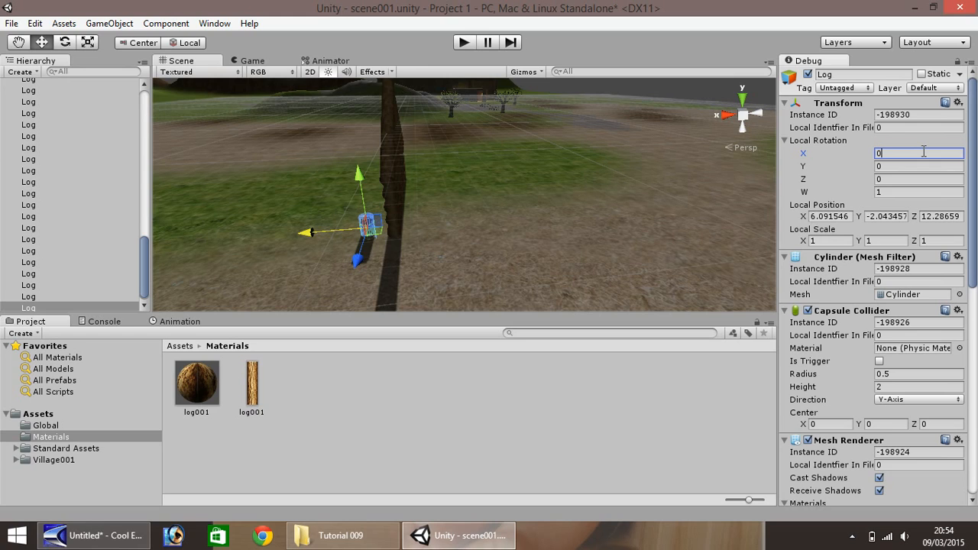
text(1)
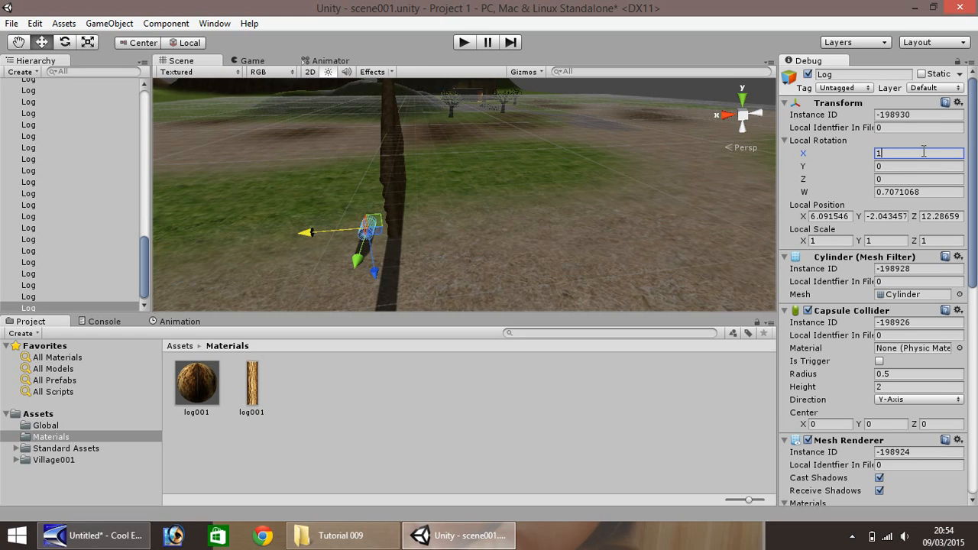
- Try to turn the copied log crosswise with local rotation values of 1 for Y and X, and discard the copy
click(894, 166)
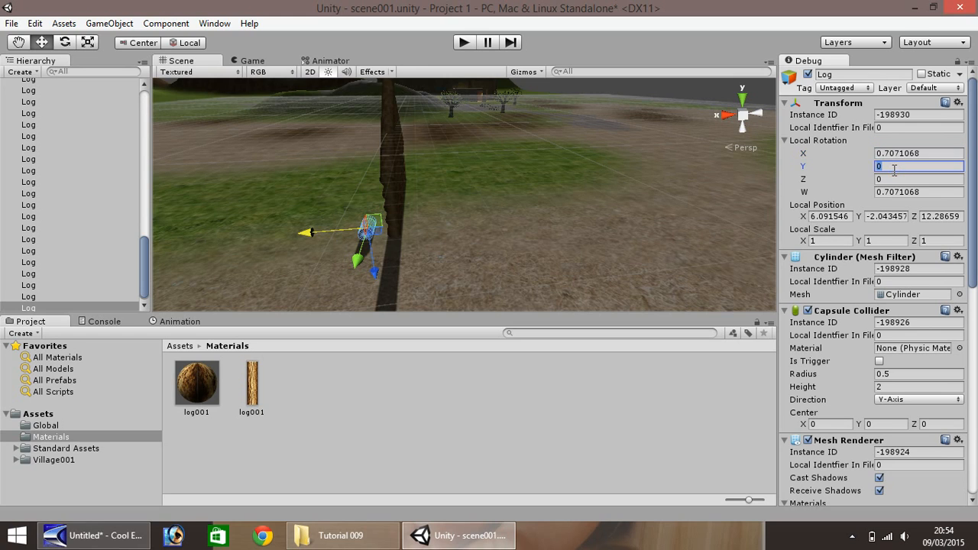
text(1)
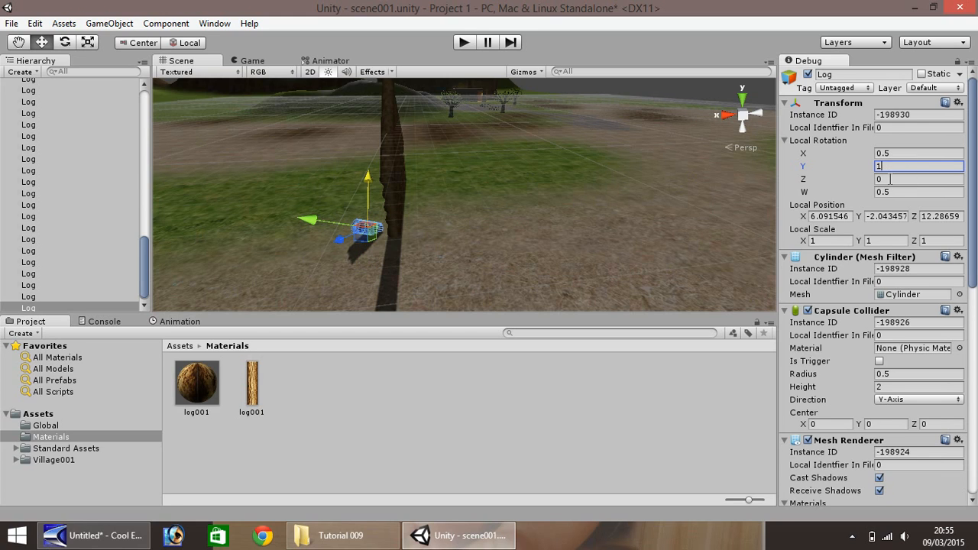
key(Return)
click(911, 167)
text(1)
click(928, 153)
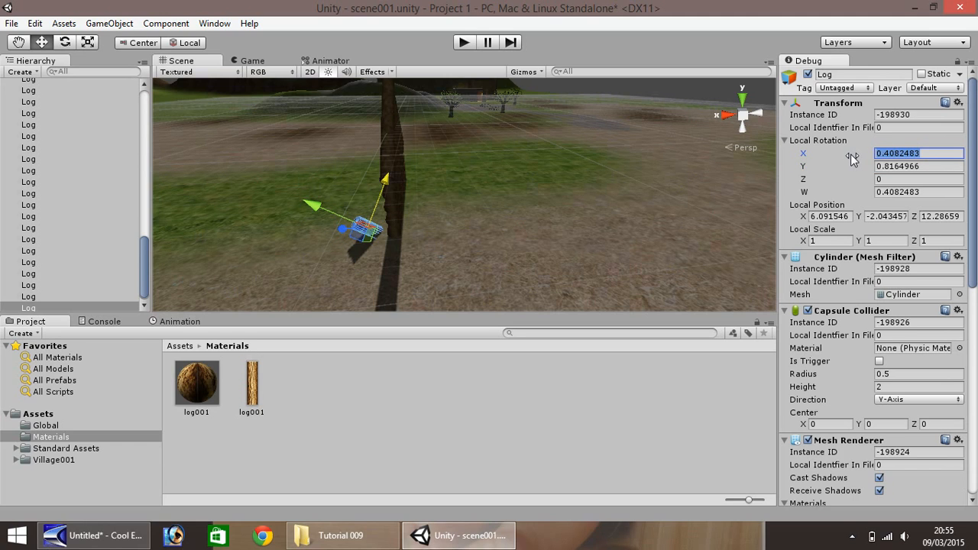
text(1)
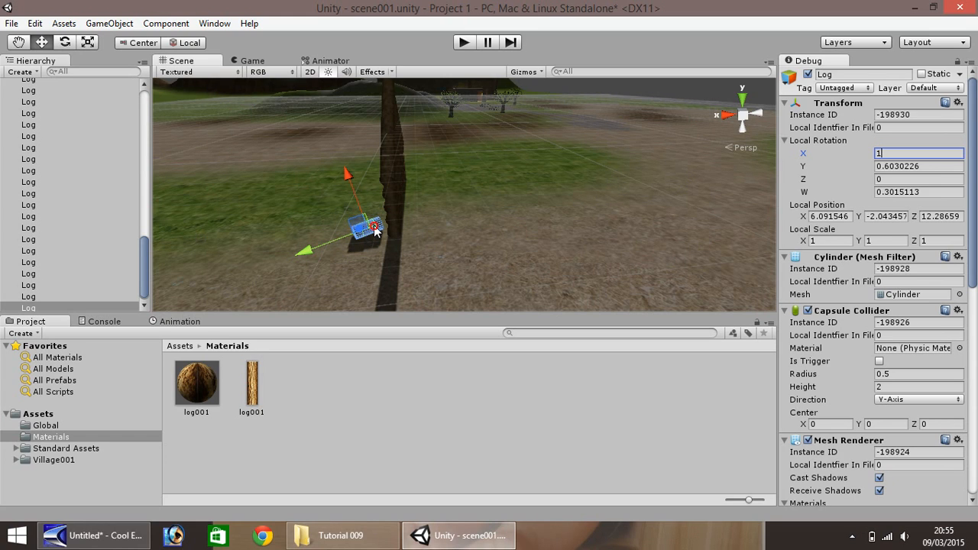
key(Delete)
key(ctrl+z)
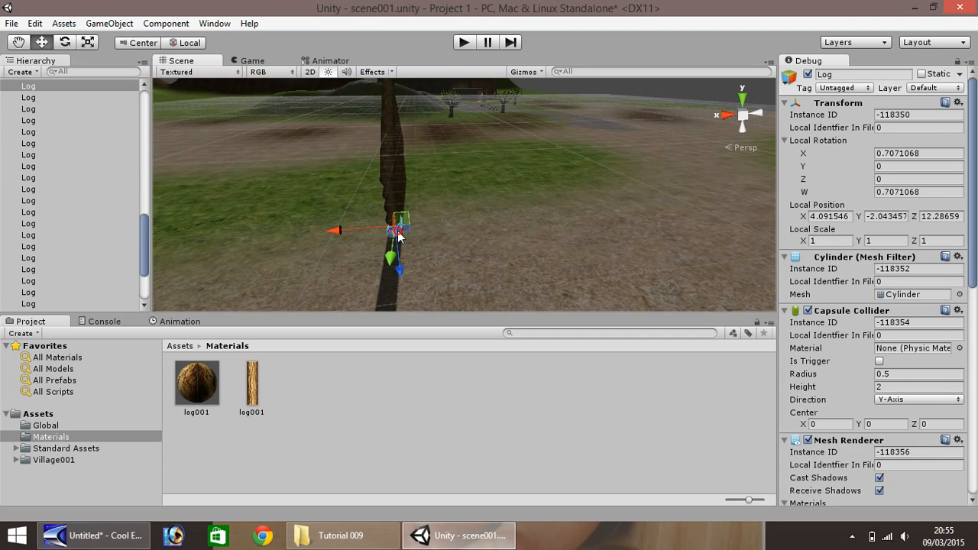
- Duplicate the bottom end log out to X about 6.09 and set its Y rotation to 90, temporarily using the normal Inspector mode instead of Debug
key(ctrl+d)
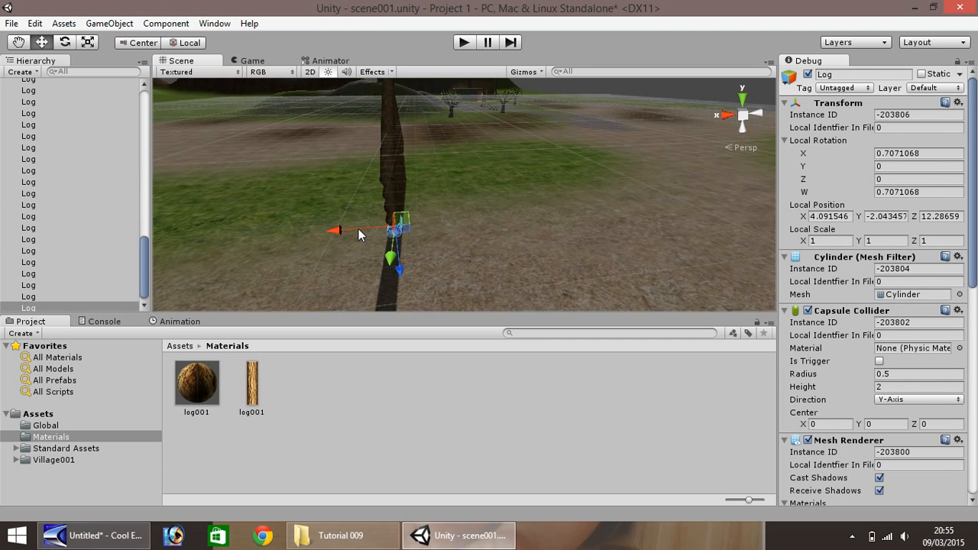
ctrl+drag(358, 228, 331, 230)
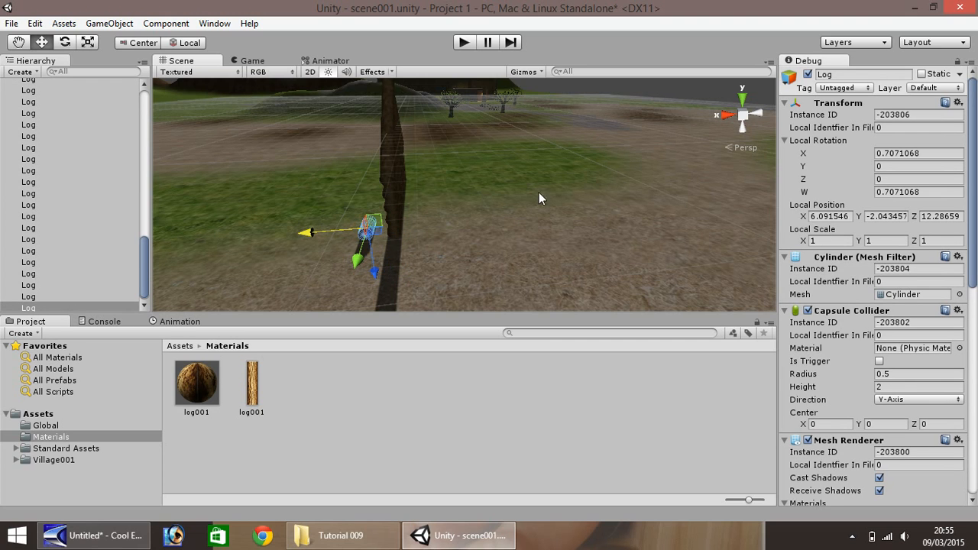
click(970, 62)
click(934, 78)
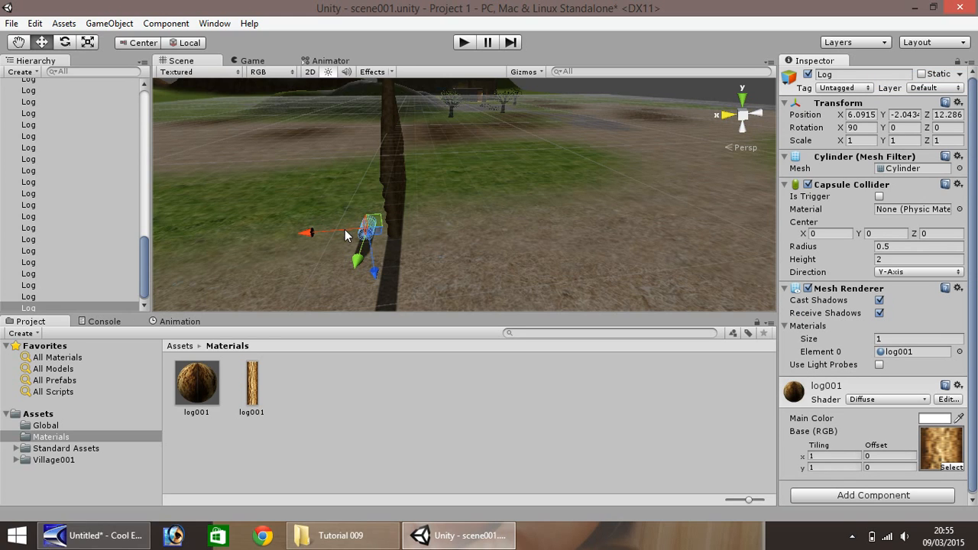
click(906, 128)
text(90)
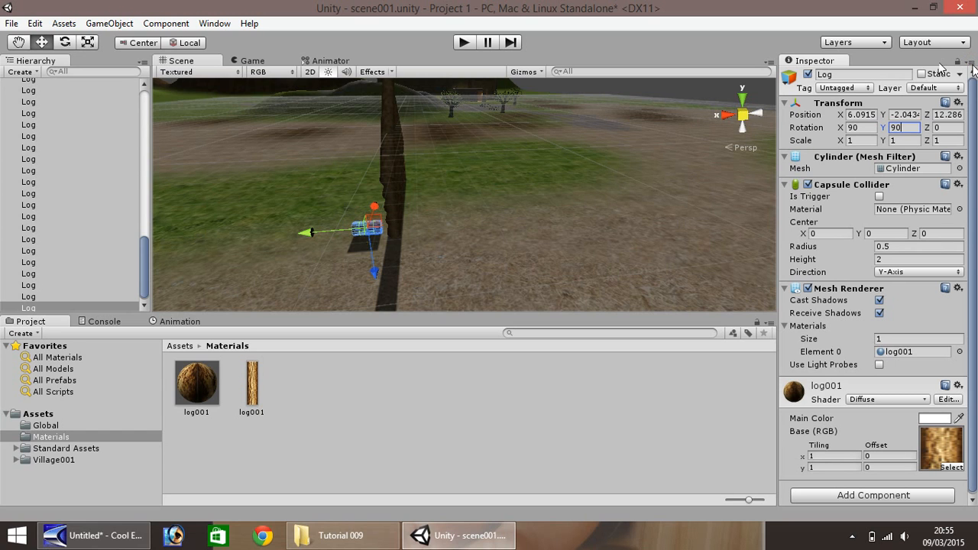
click(972, 62)
click(935, 93)
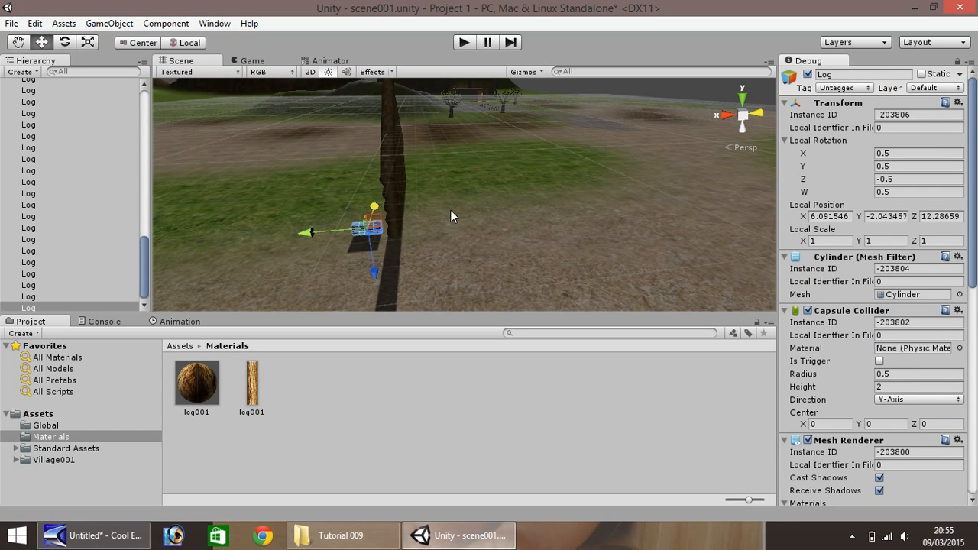
- Fit the turned log against the wall's bottom corner at X about 5.38 and Z about 13.18 to start the side wall
scroll(352, 260, up, 7)
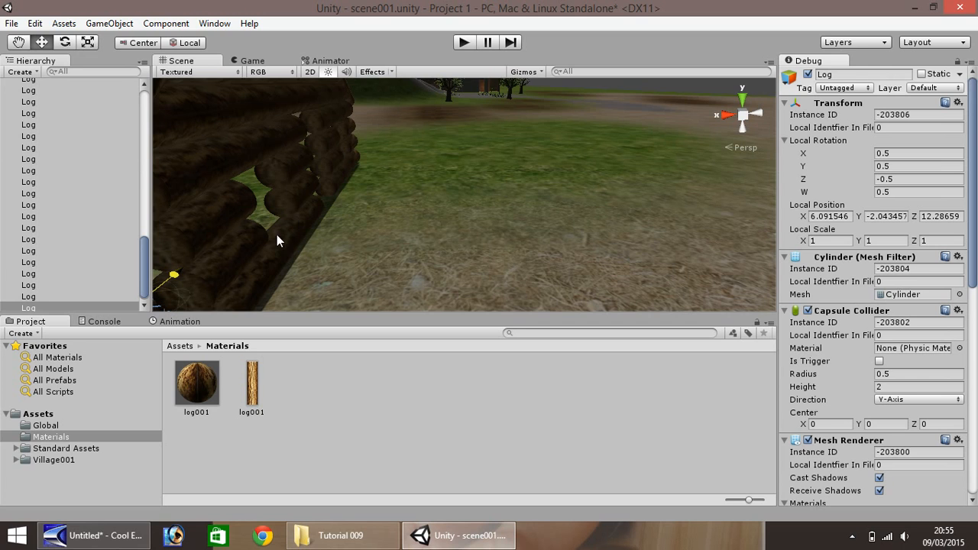
right_drag(288, 243, 229, 268)
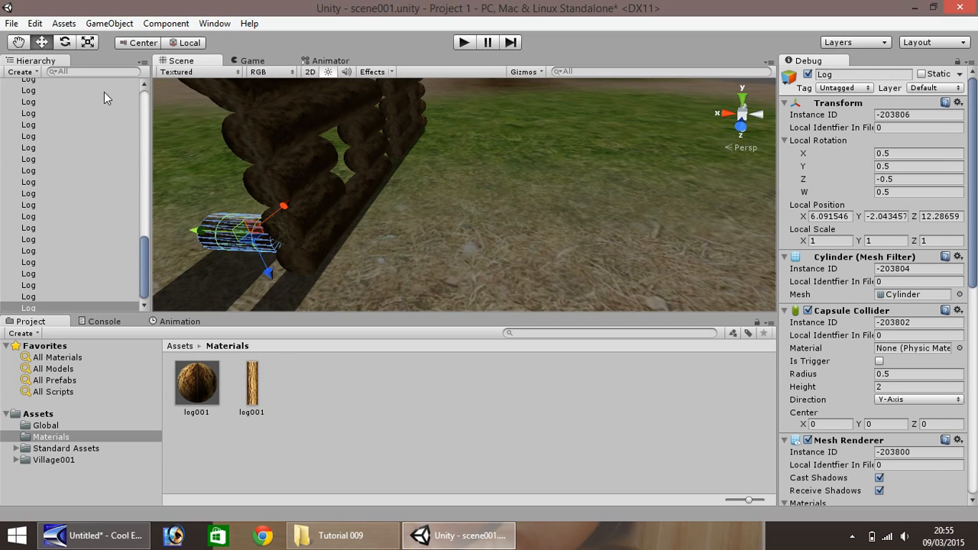
drag(282, 207, 263, 237)
drag(183, 258, 202, 273)
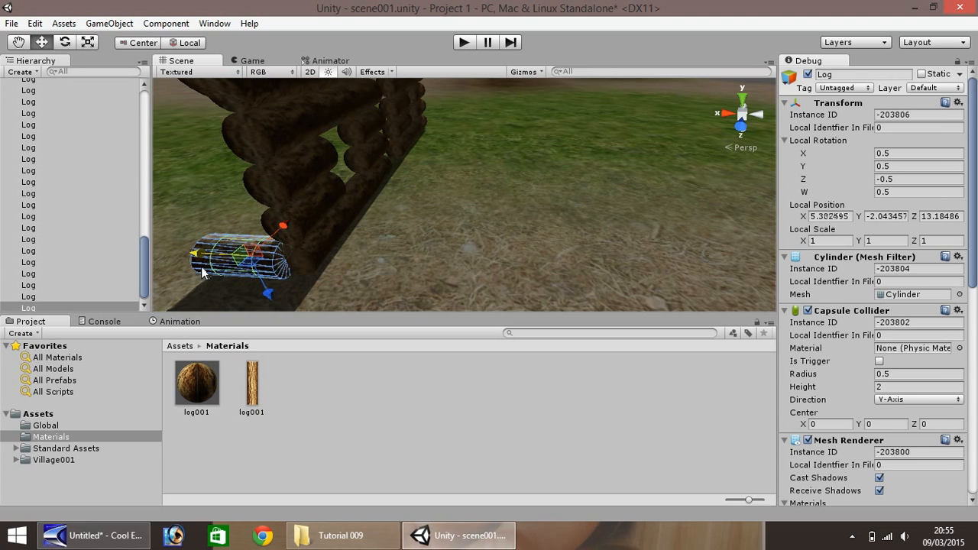
click(21, 43)
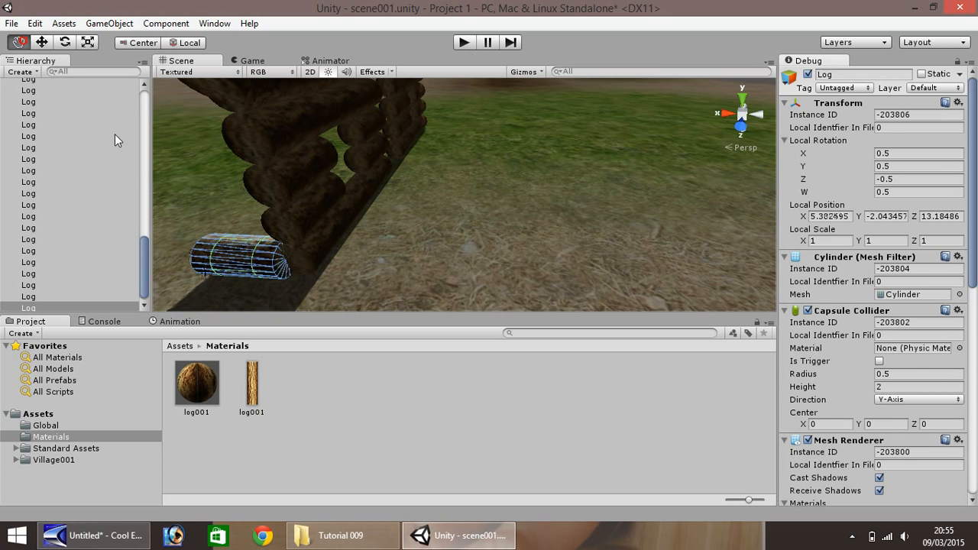
drag(166, 171, 256, 164)
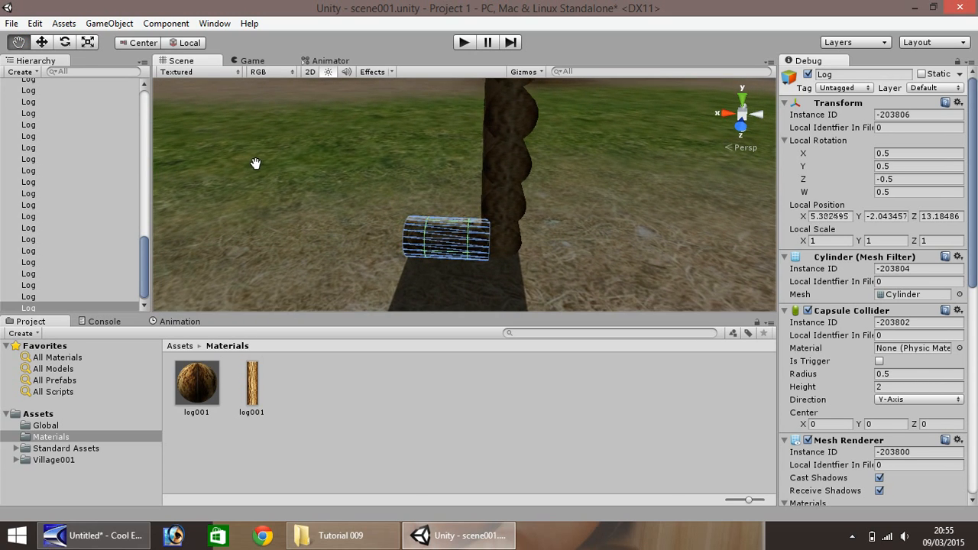
click(42, 43)
click(294, 163)
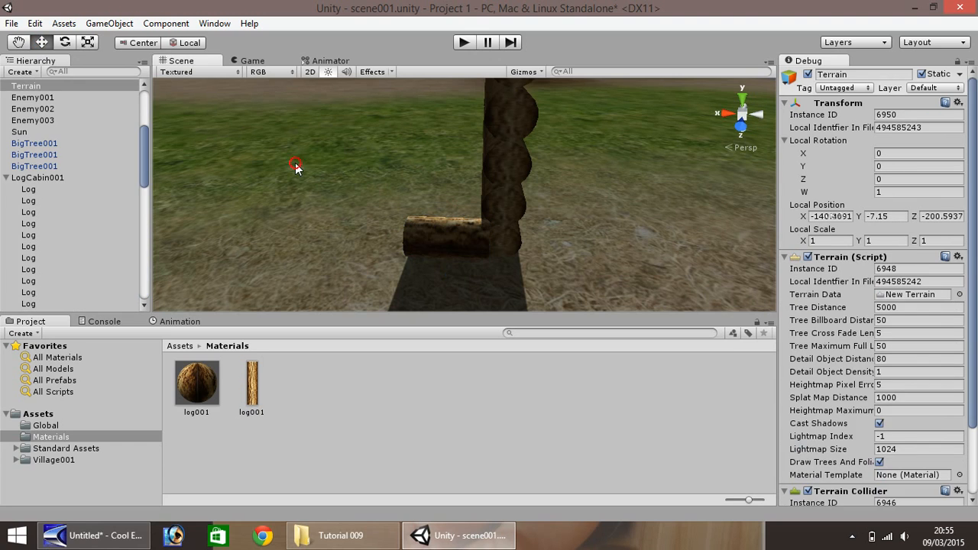
- Duplicate the turned side-wall log end to end along the ground out to X about 13.38, forming a five-log bottom row
click(443, 240)
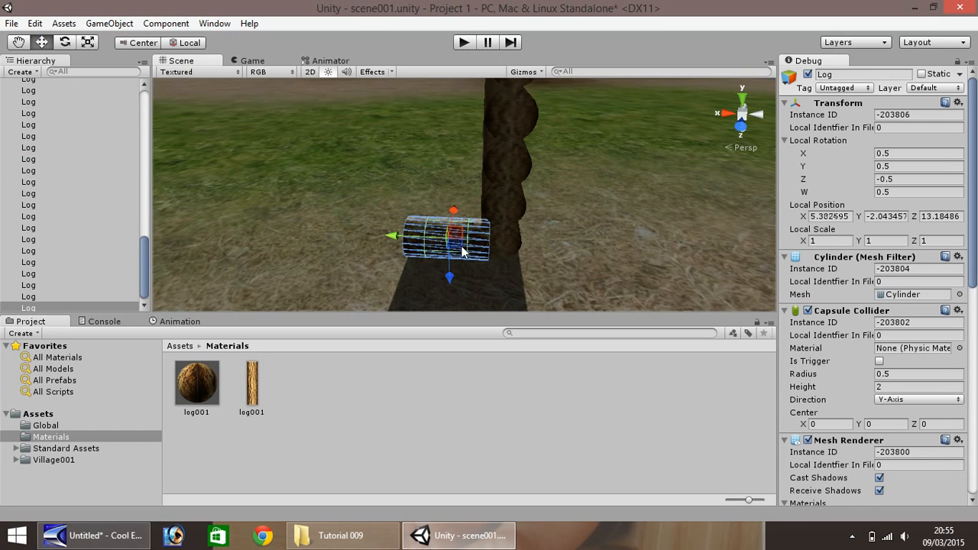
key(ctrl+d)
drag(391, 236, 119, 223)
key(ctrl+d)
key(ctrl+d)
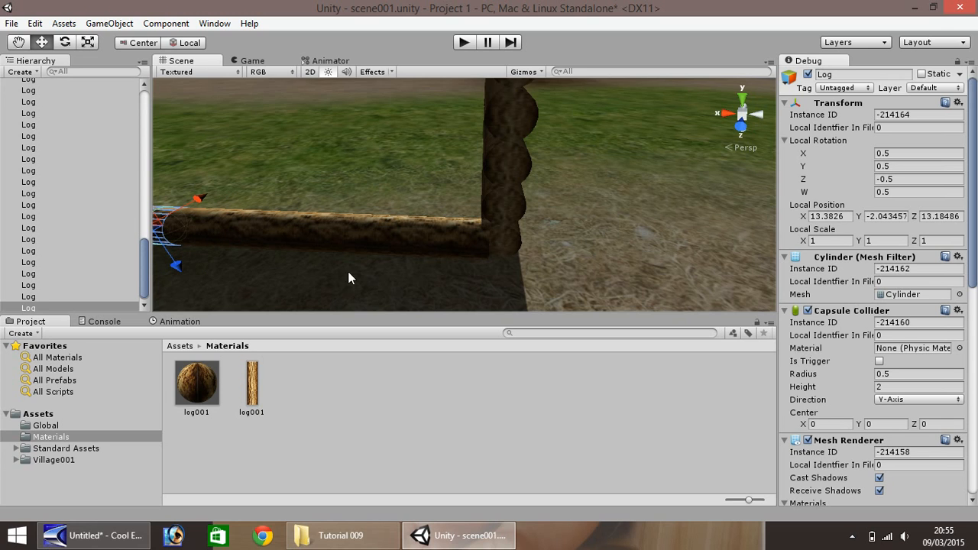
- Select all five logs of the side wall's bottom row and stack copies of the row up to Y about 1.96
scroll(318, 198, down, 3)
click(431, 224)
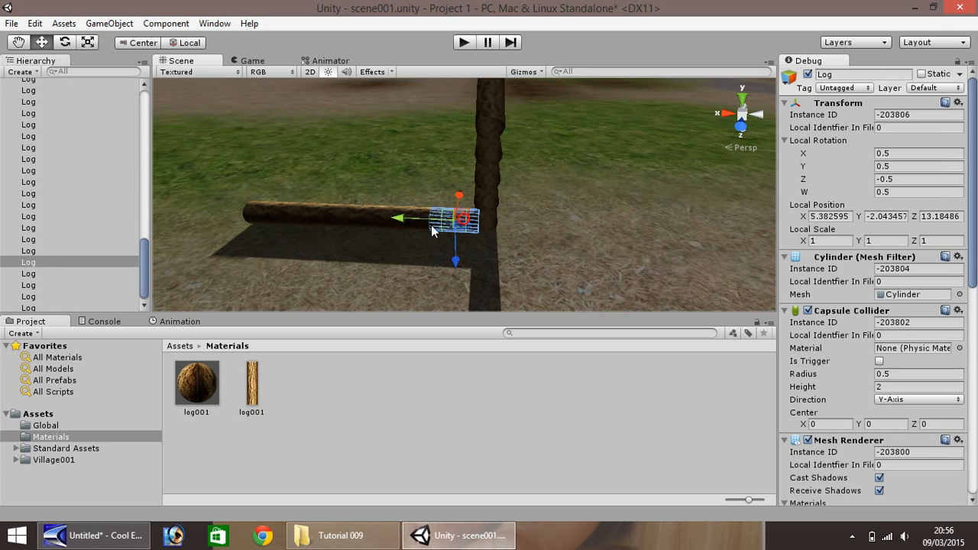
shift+click(413, 217)
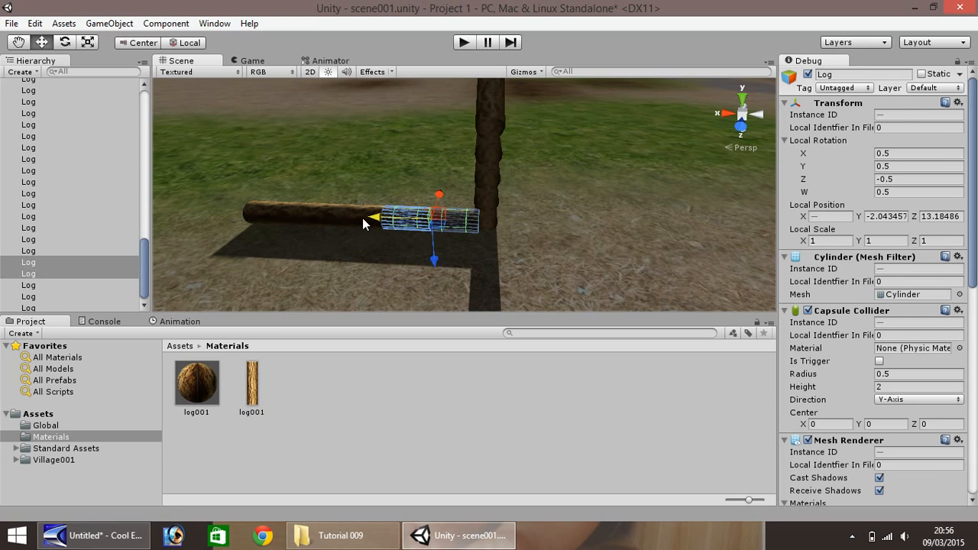
click(269, 213)
shift+click(321, 218)
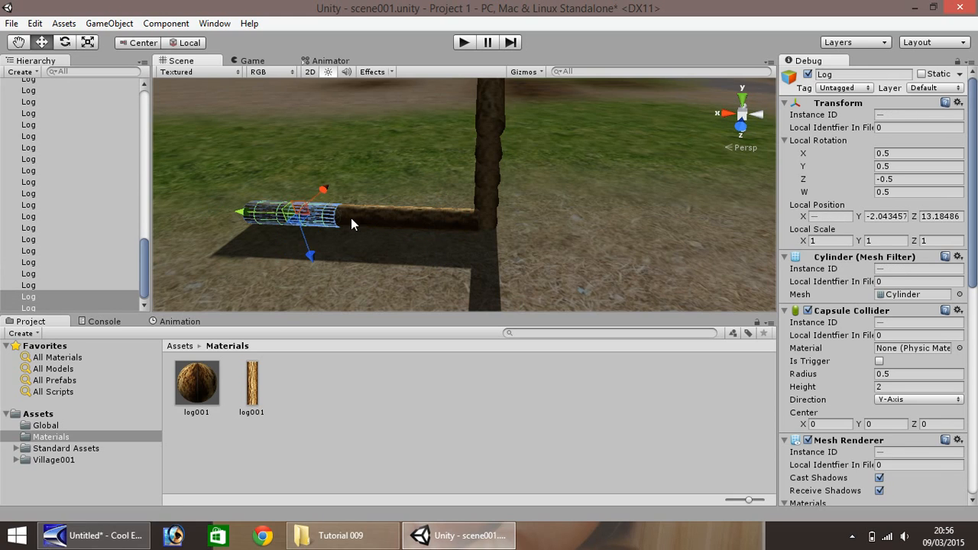
shift+click(351, 216)
shift+click(412, 220)
shift+click(451, 225)
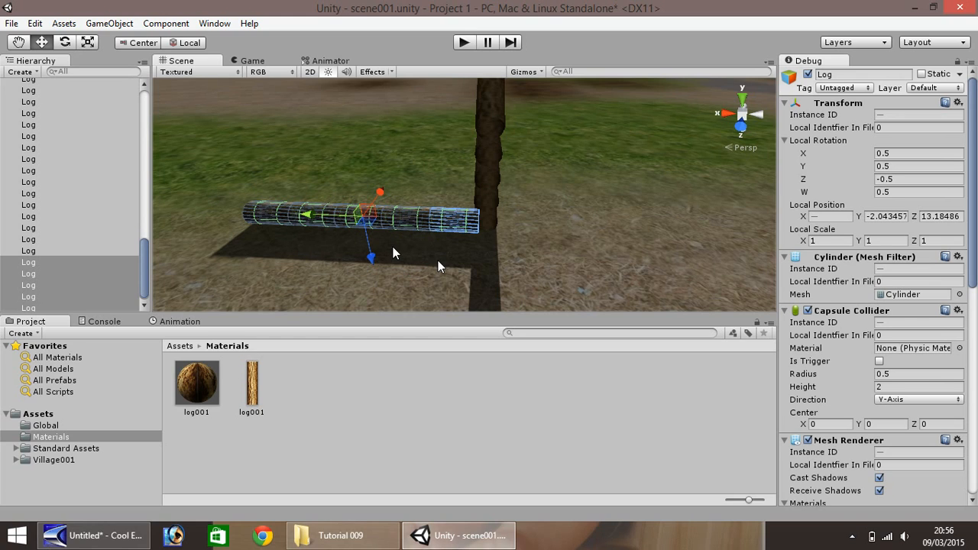
ctrl+drag(372, 259, 361, 180)
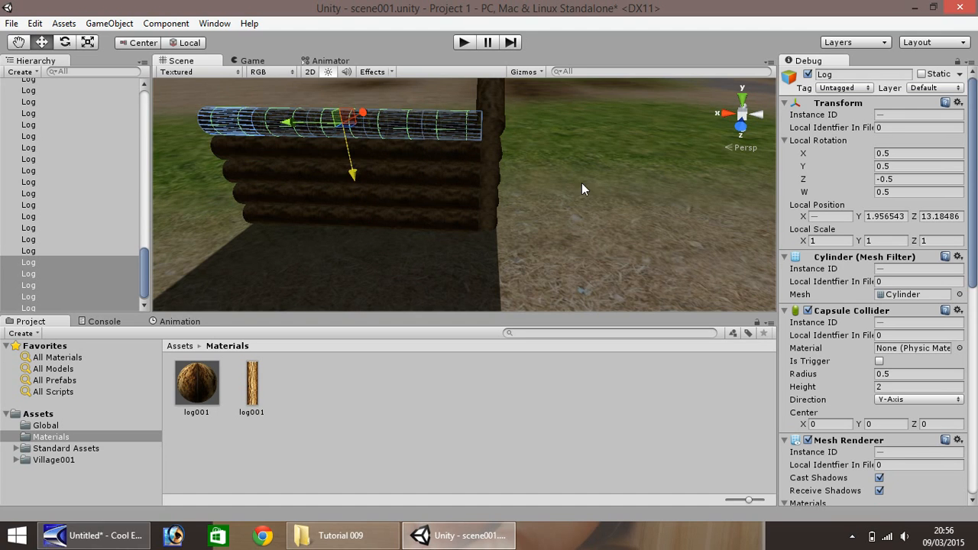
- Duplicate the finished side wall's five-log bottom row across to the opposite side of the cabin at Z about 0.18
scroll(582, 184, down, 3)
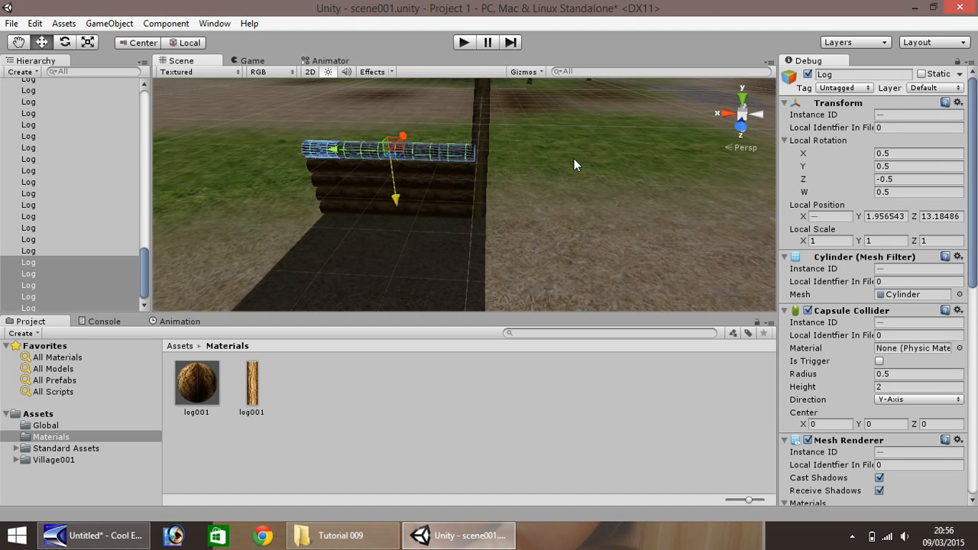
right_drag(573, 159, 408, 141)
click(433, 170)
click(26, 44)
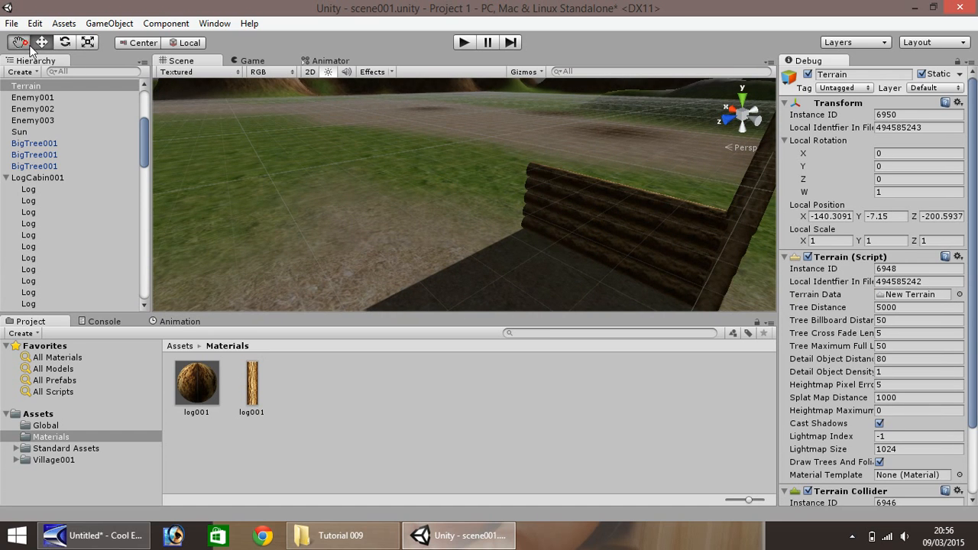
drag(458, 212, 430, 199)
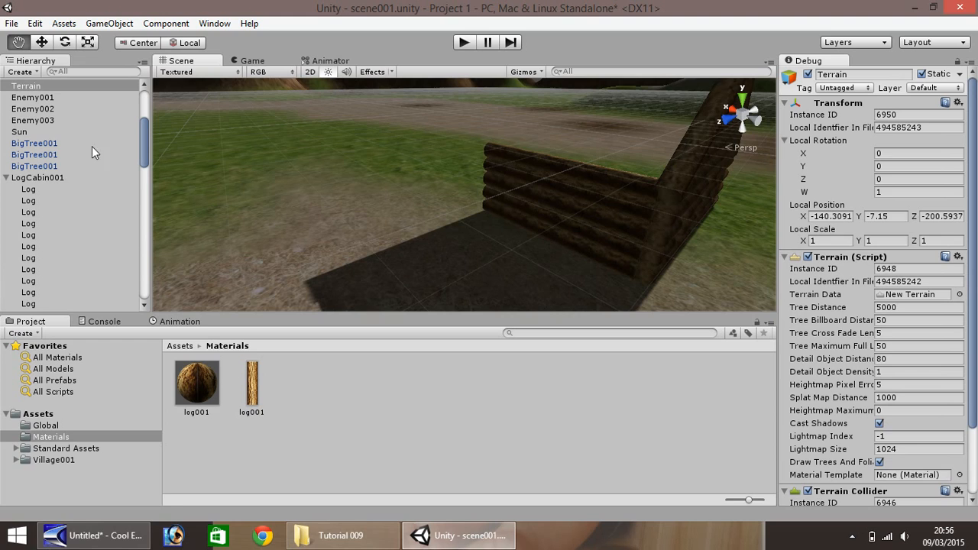
click(42, 42)
click(613, 262)
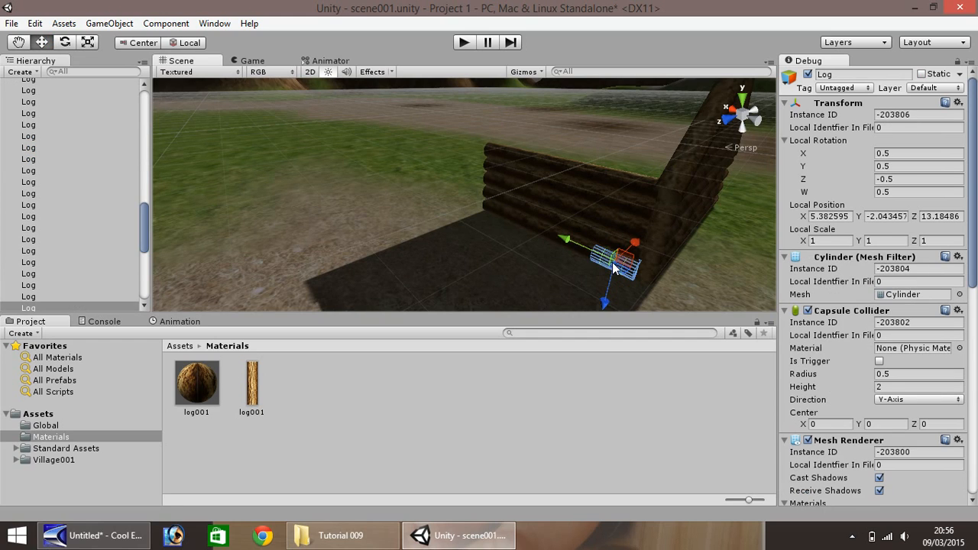
shift+click(576, 252)
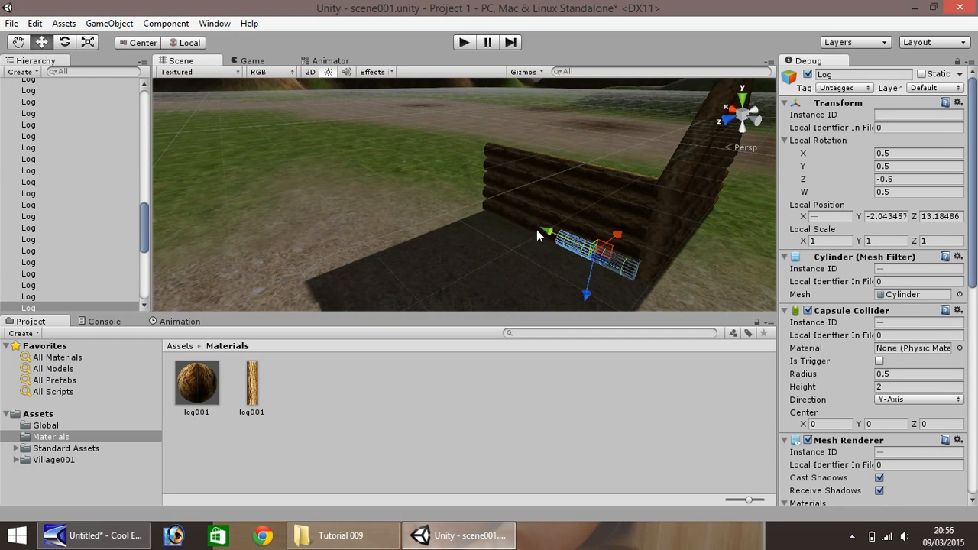
scroll(523, 225, up, 3)
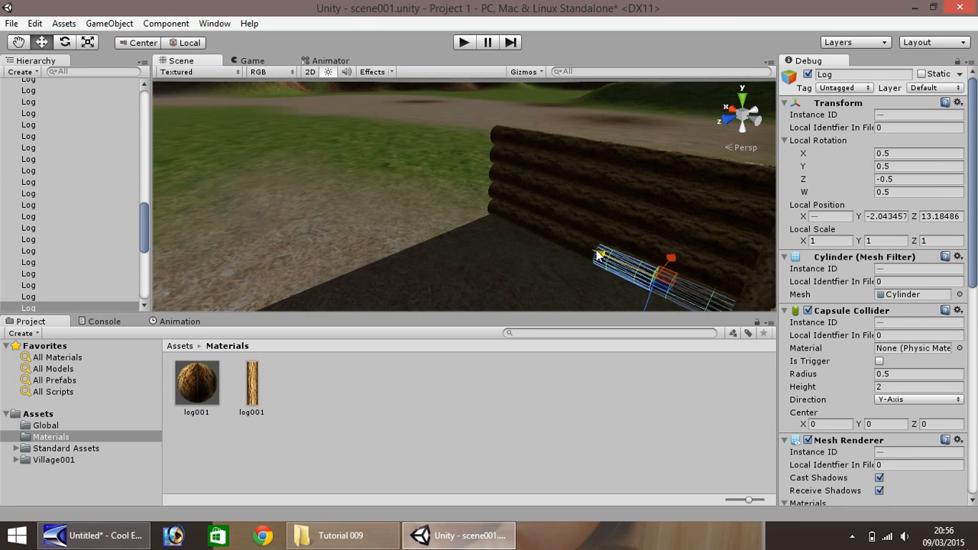
shift+click(568, 245)
shift+click(538, 231)
shift+click(504, 220)
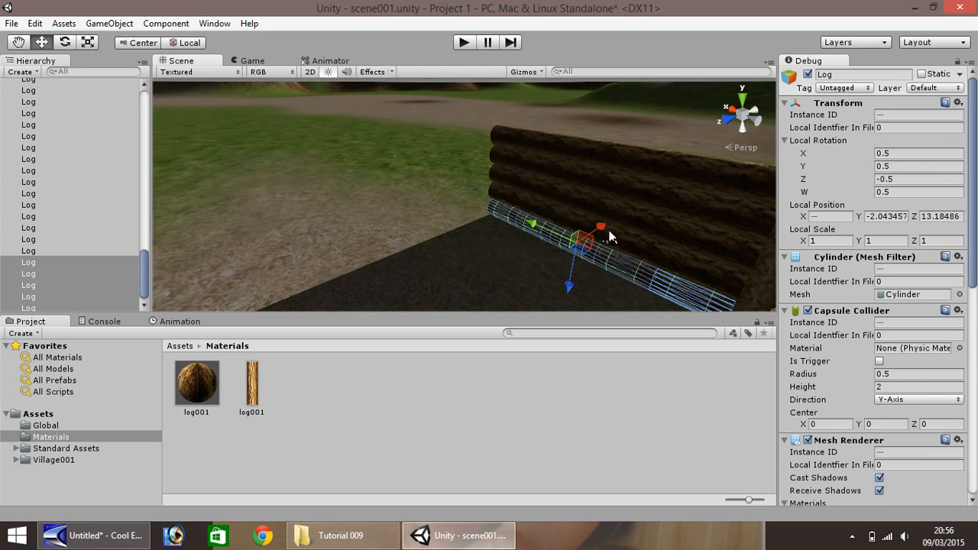
ctrl+drag(602, 228, 757, 148)
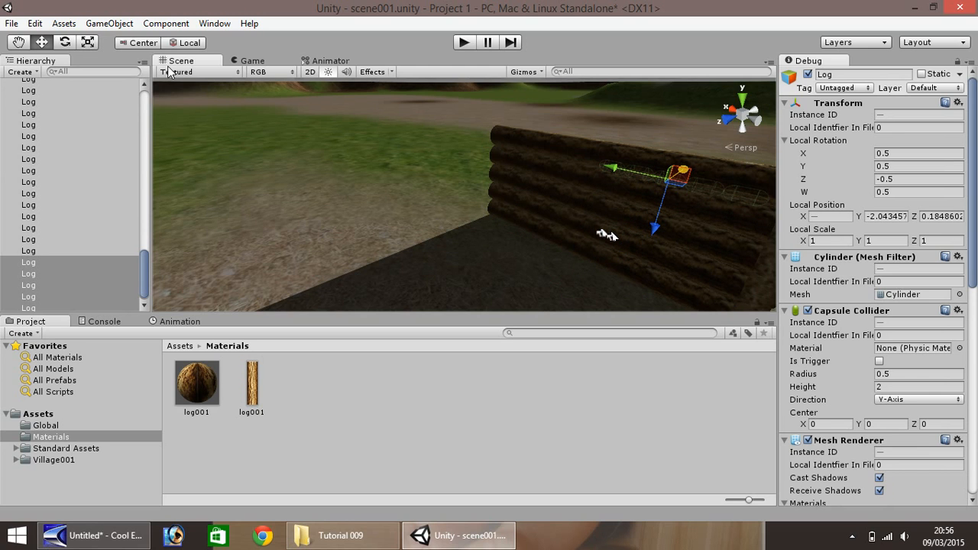
- Align the opposite bottom row with the front wall's corner at Z about -0.63 and stack copies up to Y about 1.96
click(18, 42)
drag(633, 188, 323, 207)
alt+drag(414, 209, 257, 222)
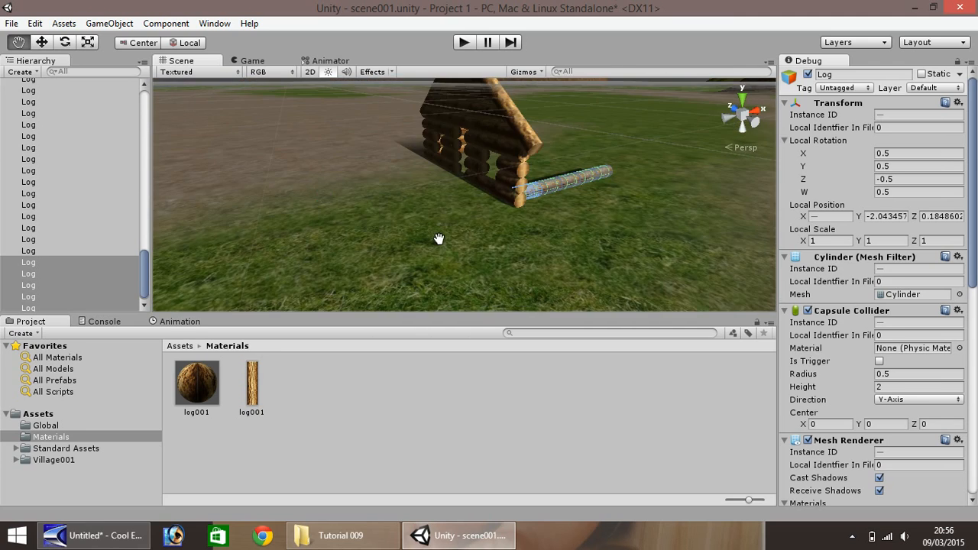
drag(438, 239, 303, 233)
scroll(313, 214, up, 4)
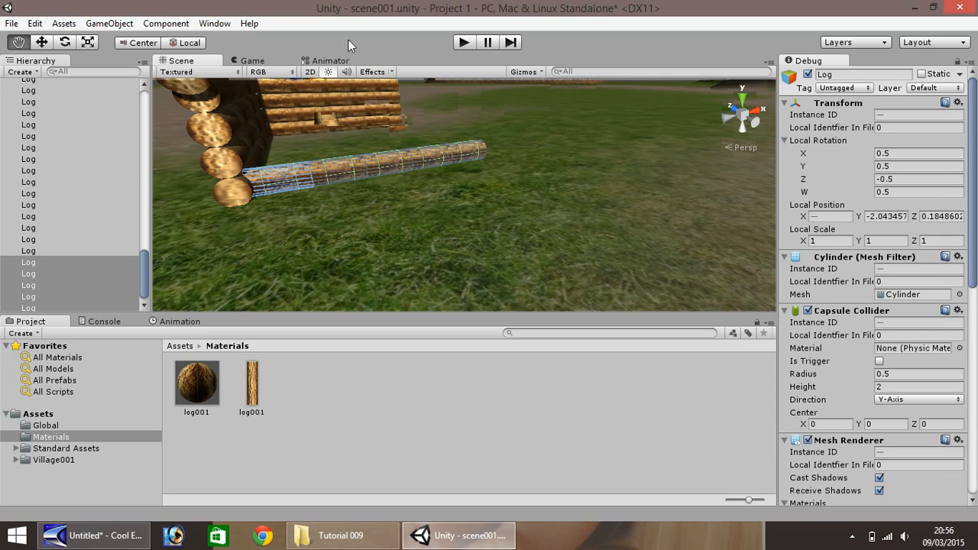
click(43, 42)
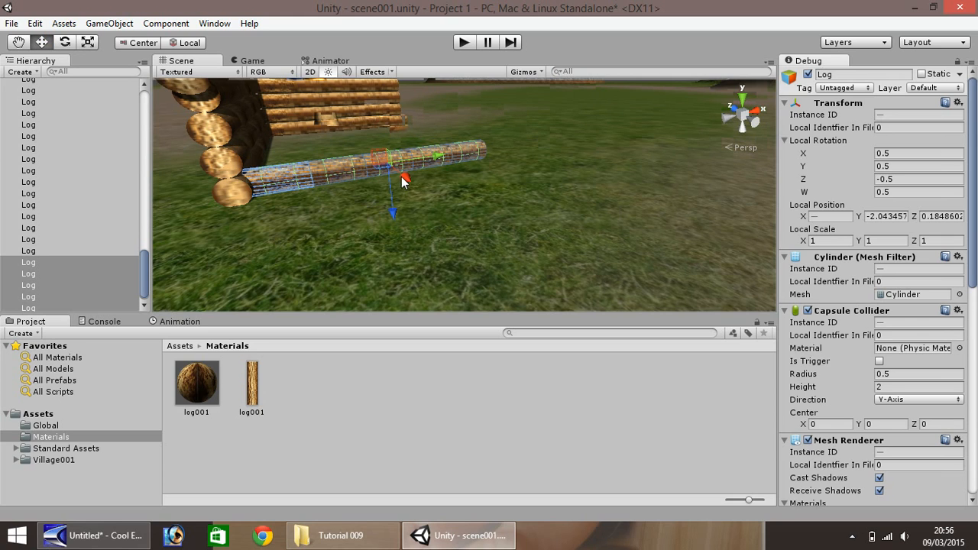
drag(404, 180, 403, 194)
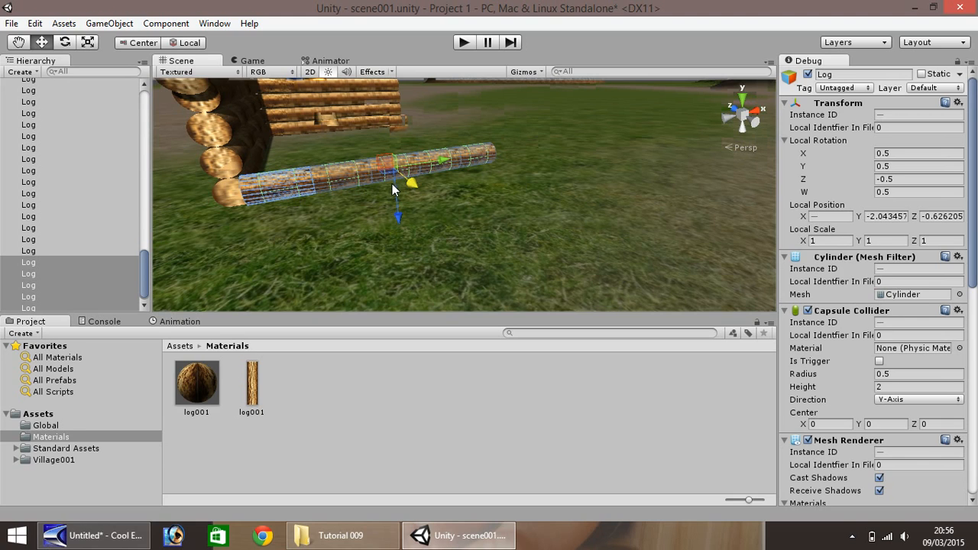
ctrl+drag(398, 212, 308, 160)
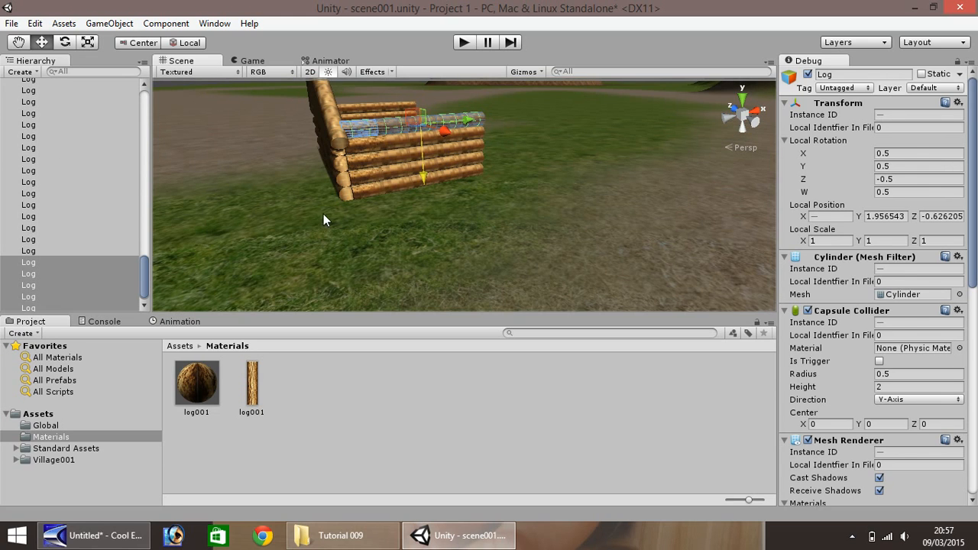
- Duplicate the front wall's bottom end log and move the copy to the side wall's rear end at X about 15.09
click(340, 193)
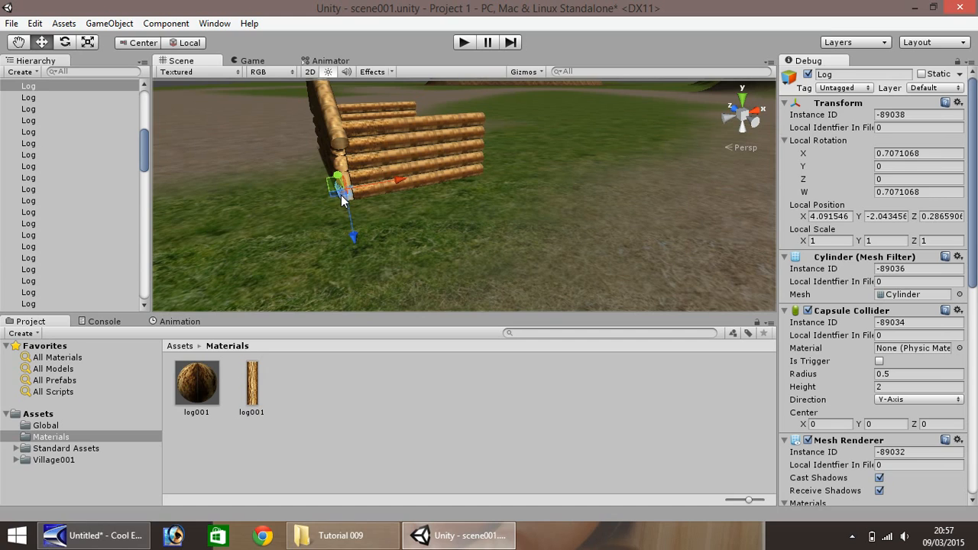
key(ctrl+d)
drag(363, 186, 532, 168)
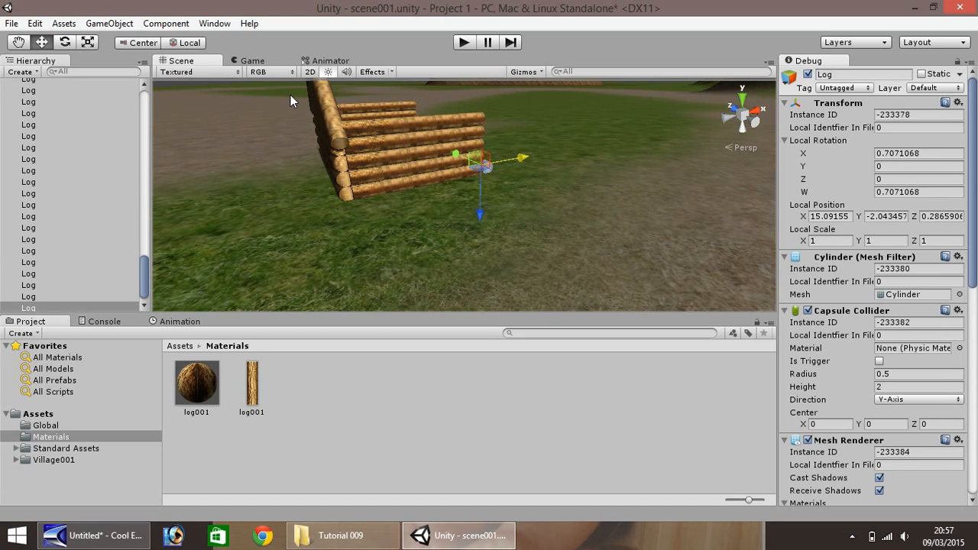
- Fit the copied end log snugly against the side wall's rear end at X about 14.82
key(f)
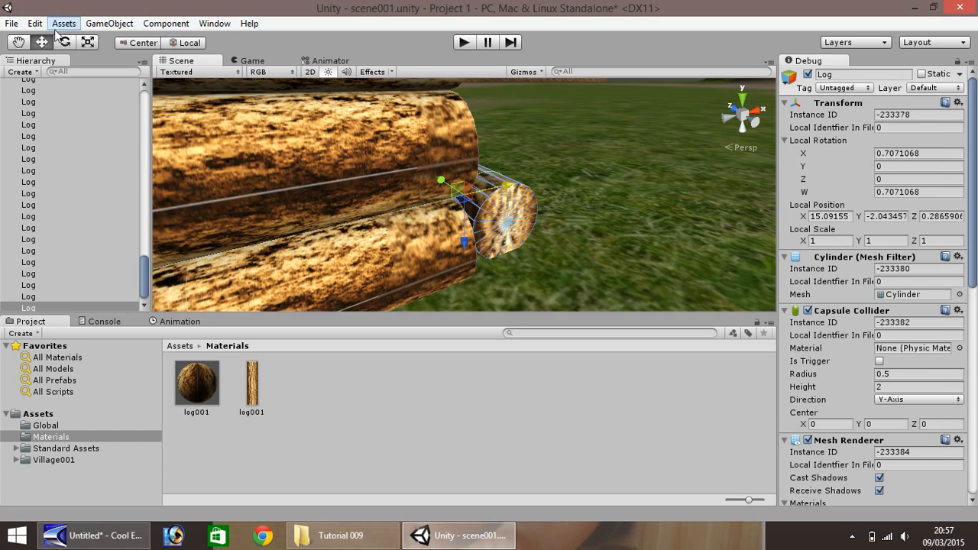
click(17, 44)
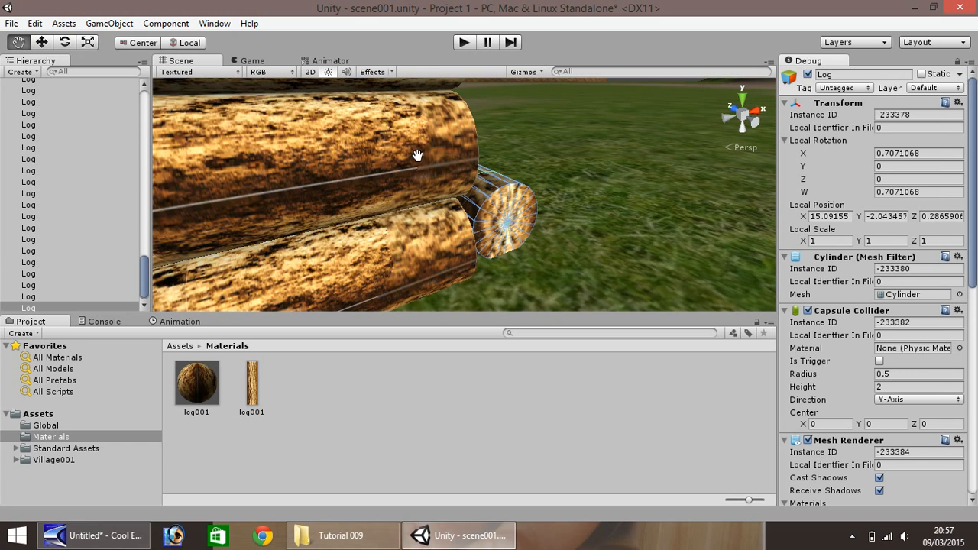
alt+drag(363, 156, 336, 145)
mouse_move(337, 145)
right_down()
mouse_move(234, 148)
mouse_move(323, 158)
right_up()
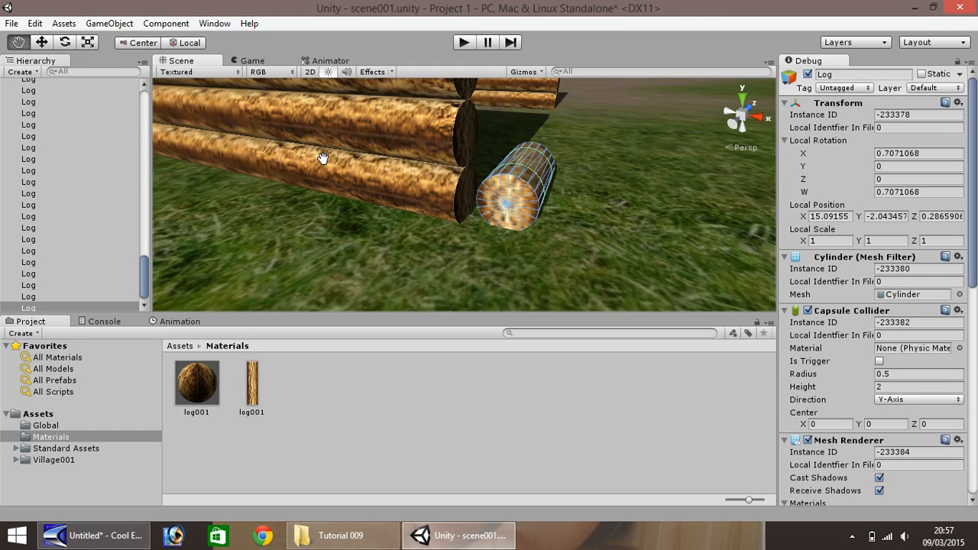
drag(323, 157, 247, 227)
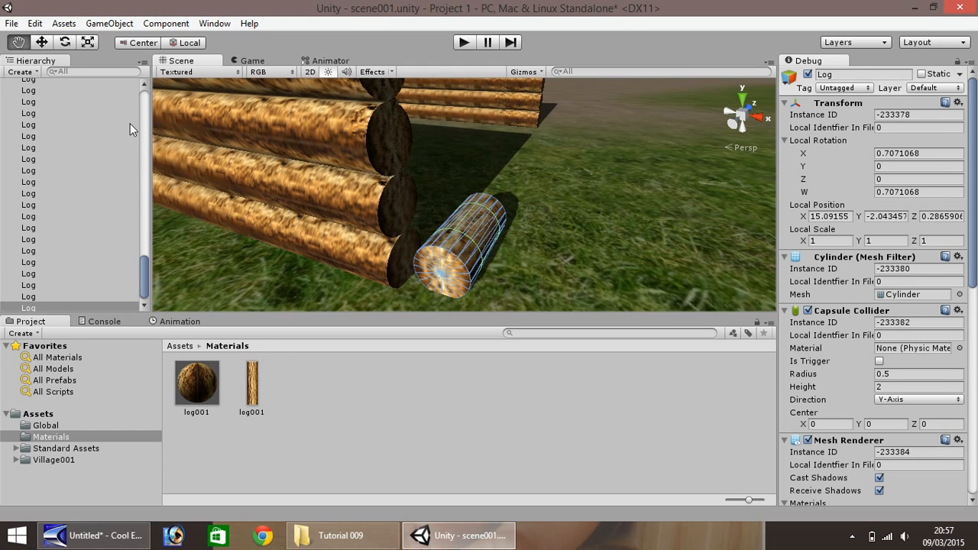
click(43, 42)
drag(521, 246, 507, 253)
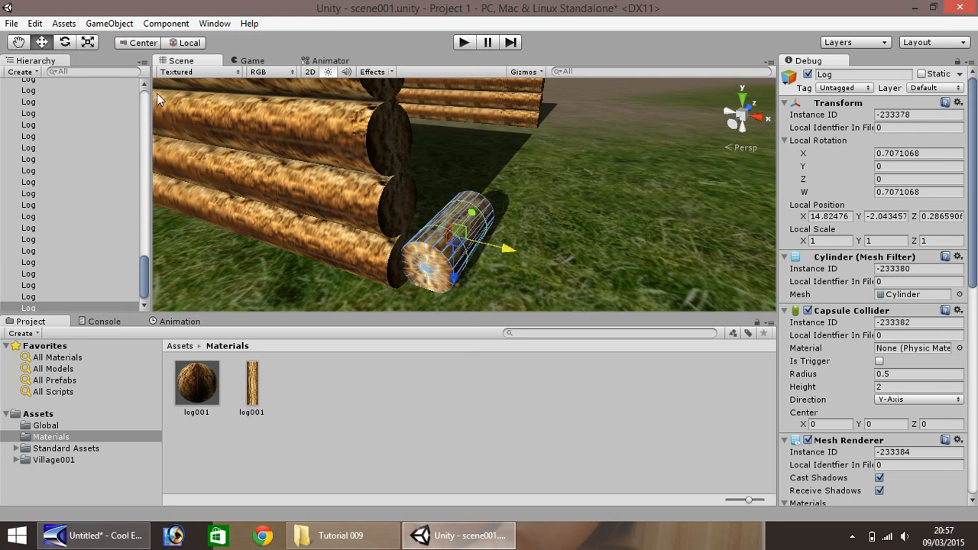
- Duplicate the rear corner log end to end across the cabin's open back to Z about 12.29, forming the back wall's bottom row
key(q)
alt+drag(369, 134, 298, 192)
key(Right)
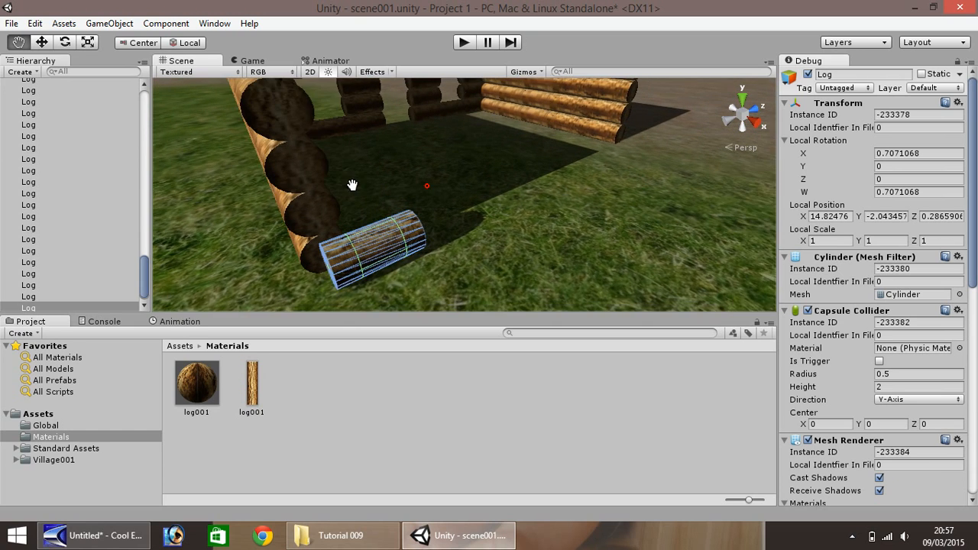
click(42, 42)
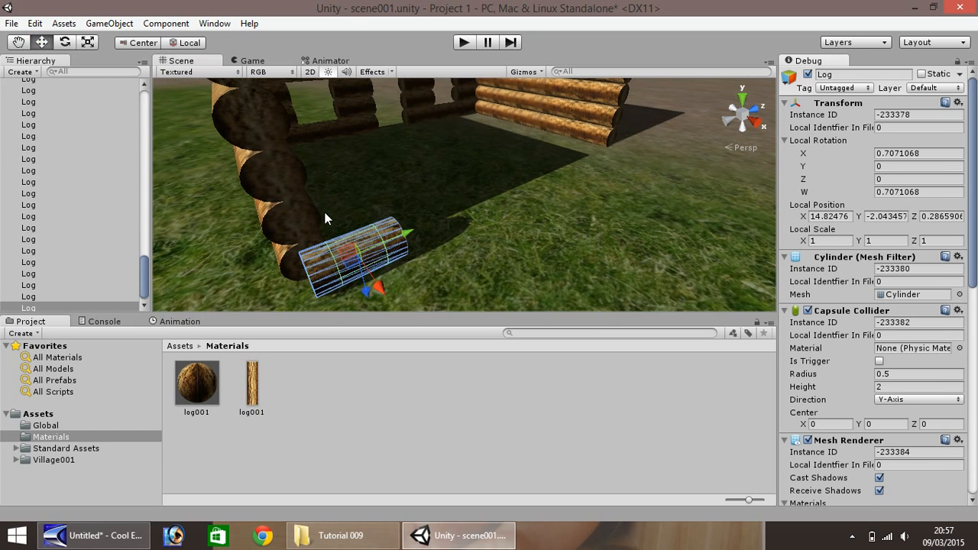
ctrl+drag(408, 234, 640, 166)
key(ctrl+d)
key(ctrl+d)
key(ctrl+d)
key(ctrl+d)
key(ctrl+d)
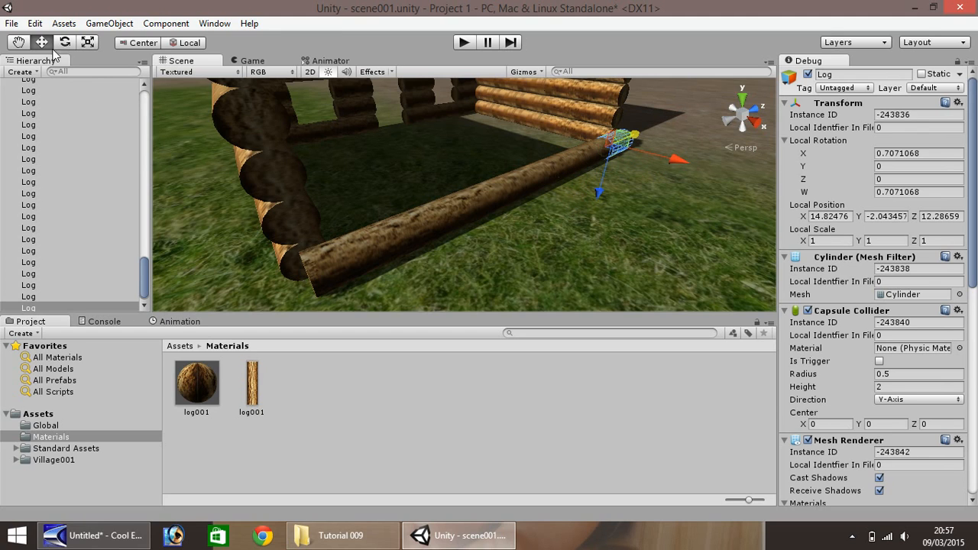
- Duplicate the back wall's entire bottom row of logs and stack the copies up to Y about 1.96
click(25, 43)
drag(502, 156, 166, 193)
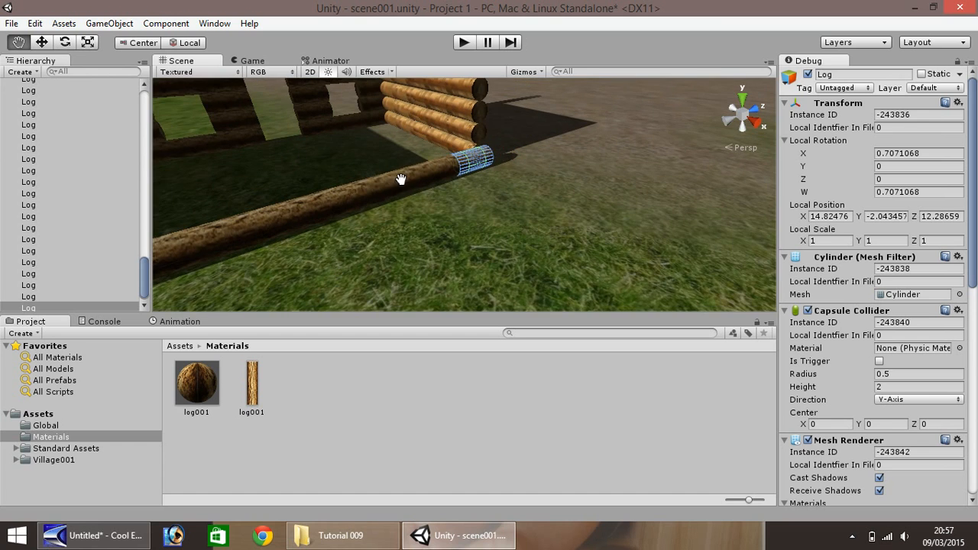
drag(400, 179, 657, 100)
click(41, 42)
click(250, 239)
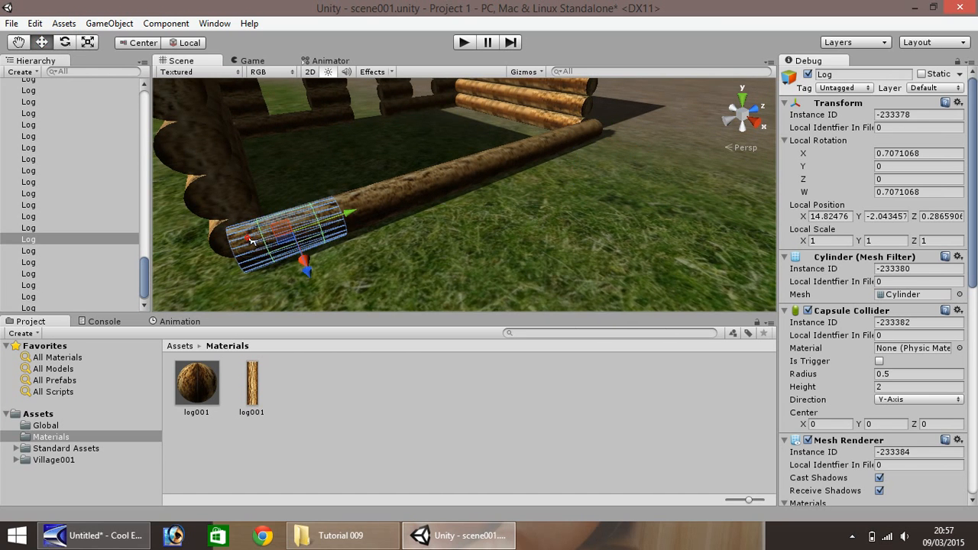
shift+click(369, 209)
shift+click(443, 178)
shift+click(492, 168)
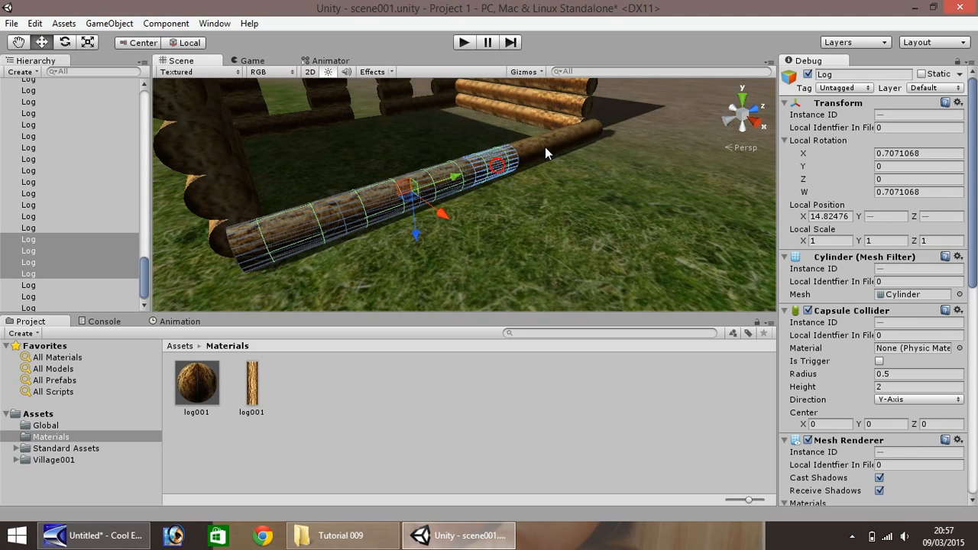
shift+click(546, 148)
shift+click(588, 135)
scroll(456, 179, down, 3)
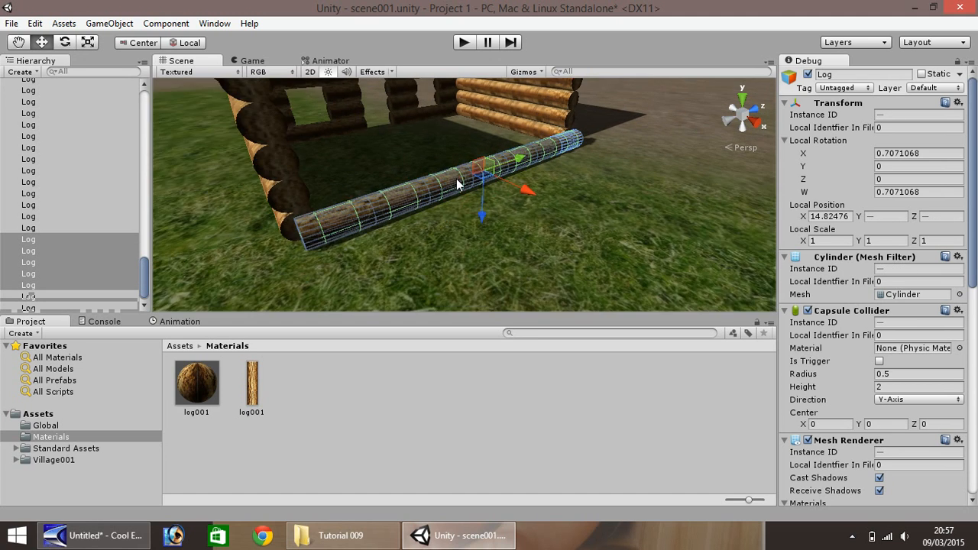
scroll(436, 164, down, 4)
key(ctrl+d)
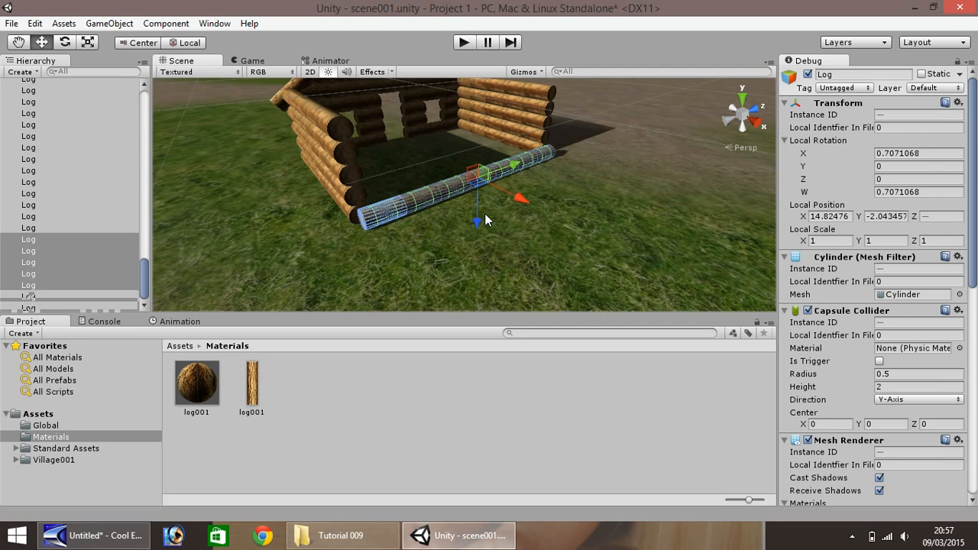
ctrl+drag(475, 220, 475, 165)
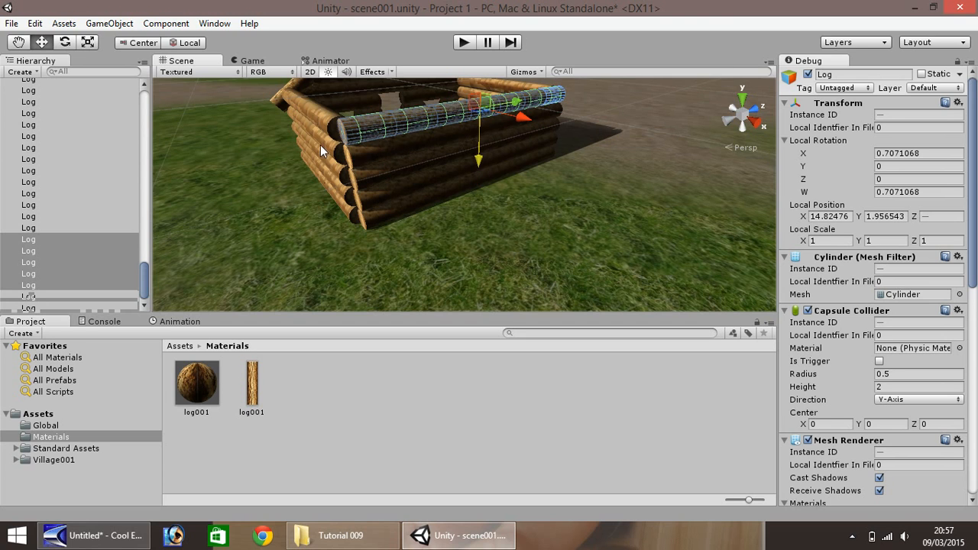
scroll(321, 146, down, 5)
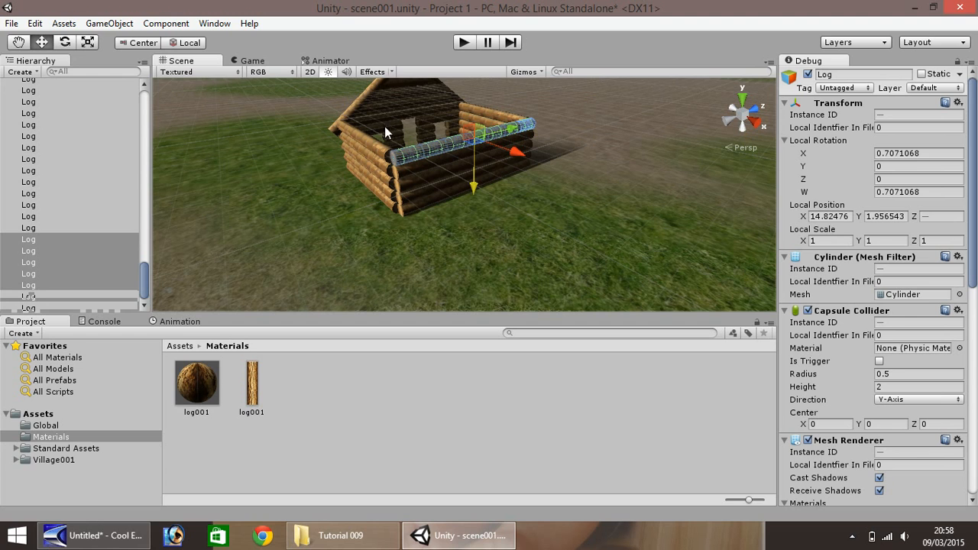
scroll(297, 109, up, 2)
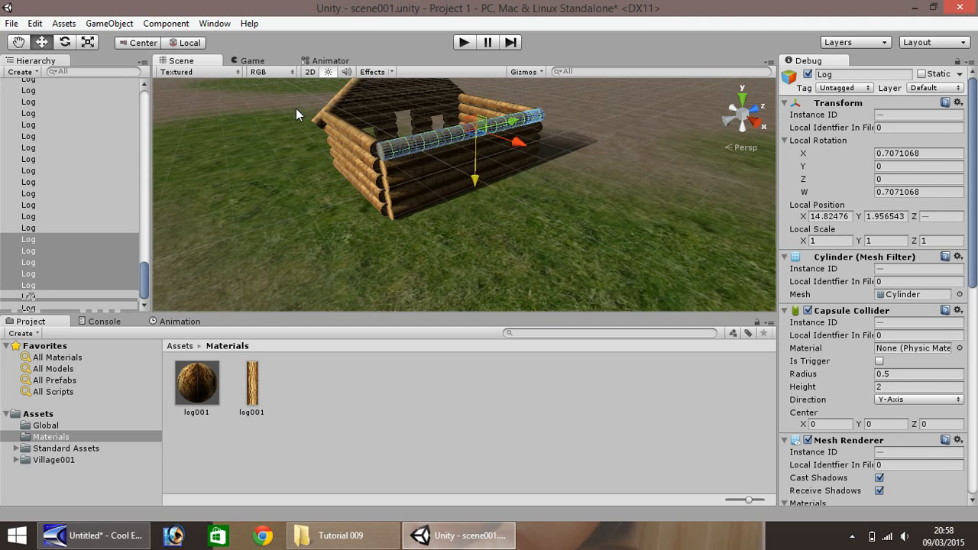
click(19, 42)
alt+drag(265, 131, 86, 97)
click(42, 43)
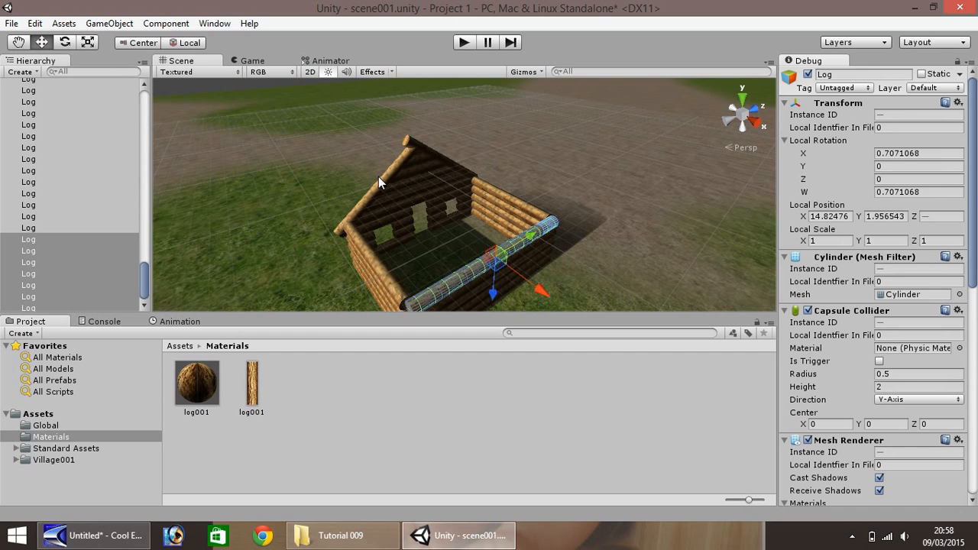
drag(477, 127, 272, 187)
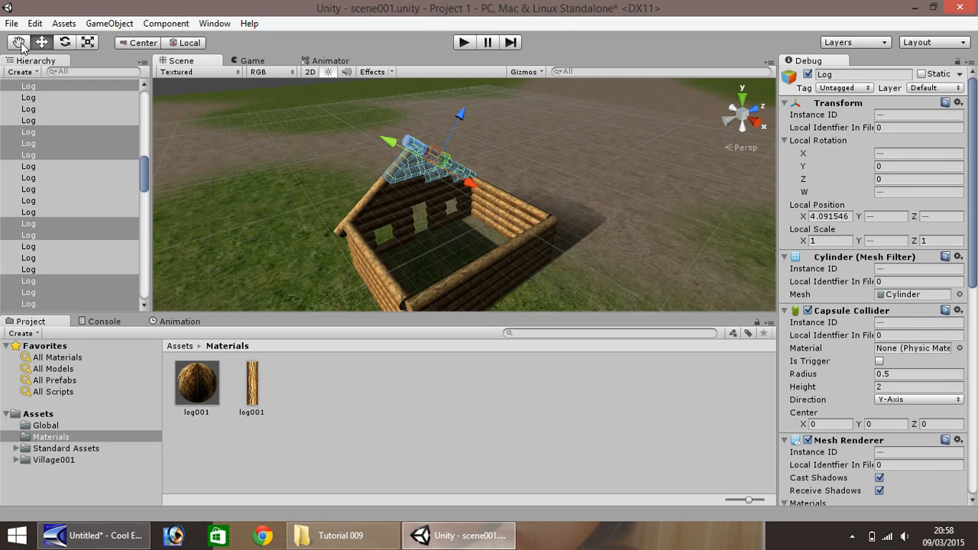
right_drag(312, 142, 235, 135)
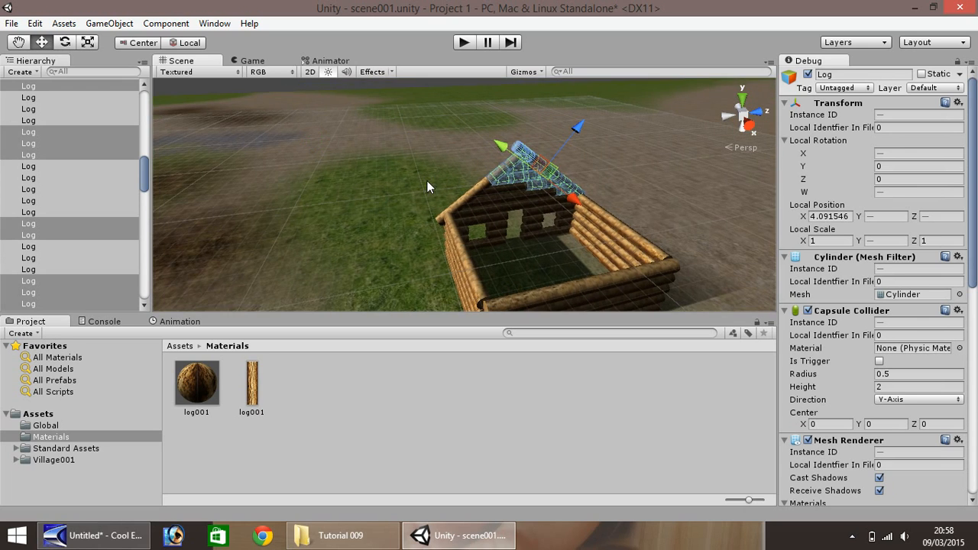
click(412, 180)
- Duplicate all the front wall's gable logs and move the copy onto the back wall at X about 15.09
click(18, 43)
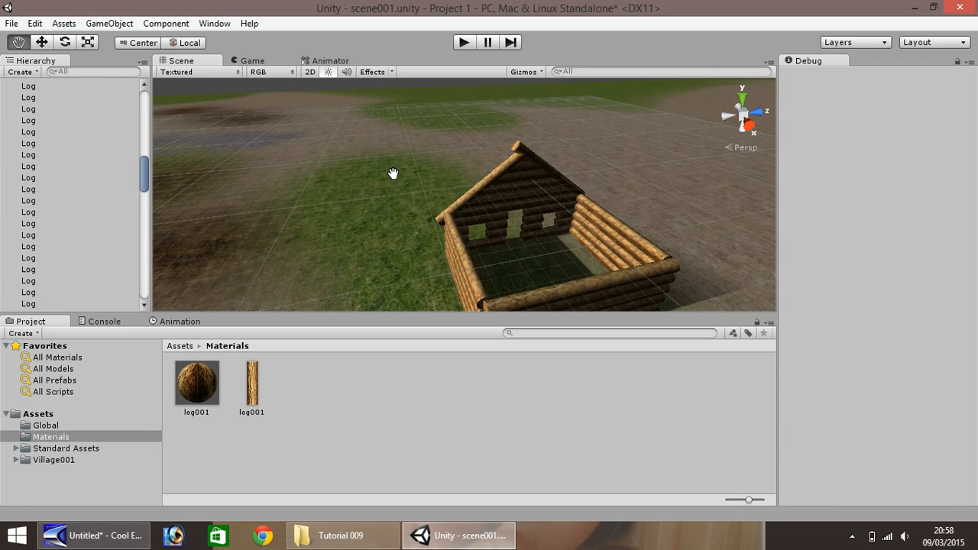
drag(393, 175, 212, 131)
right_drag(362, 116, 334, 133)
click(42, 43)
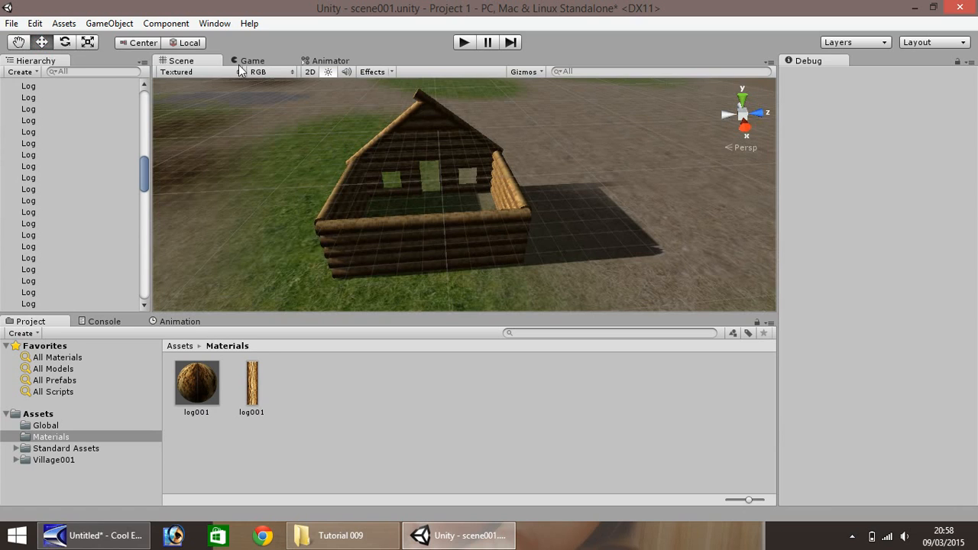
drag(321, 85, 544, 163)
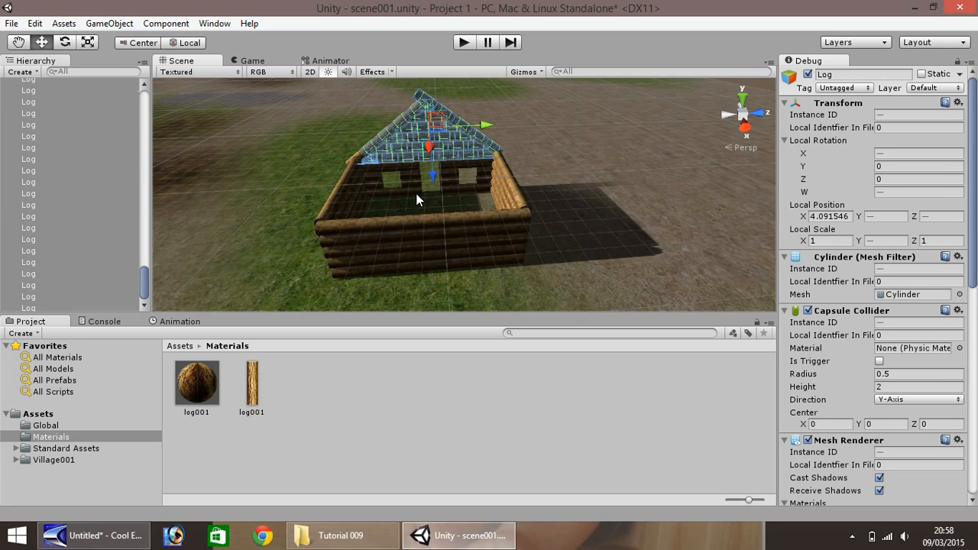
ctrl+drag(429, 146, 427, 182)
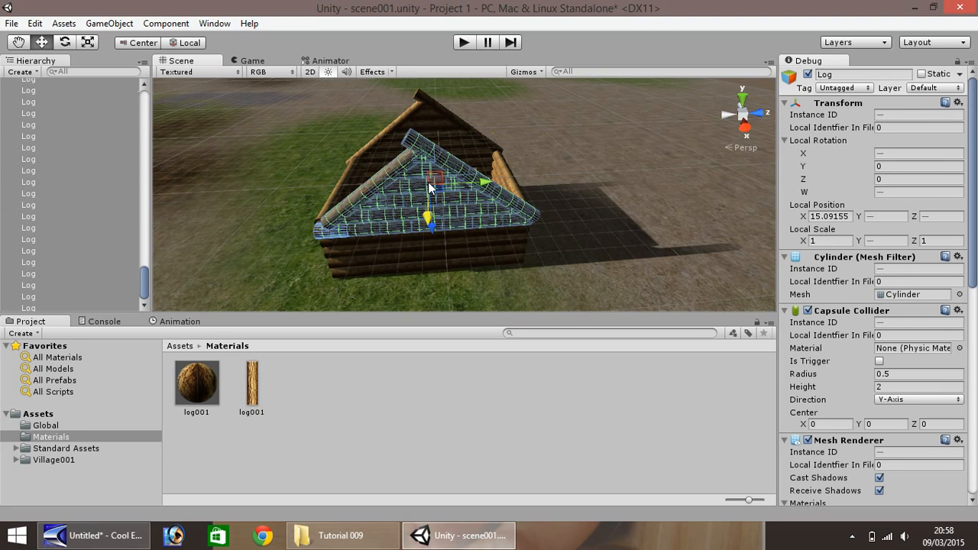
- Align the copied gable with the back wall's logs at X about 14.83
key(q)
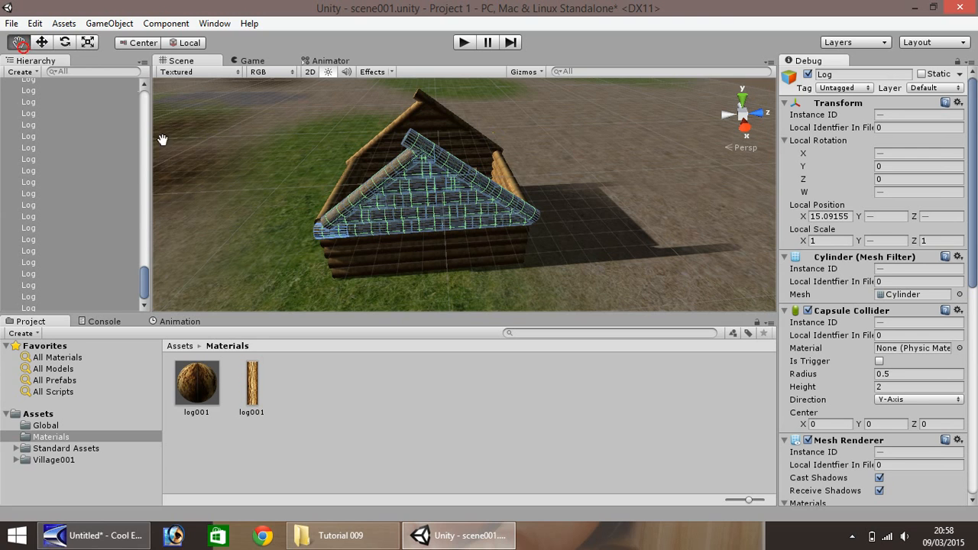
alt+drag(257, 163, 497, 192)
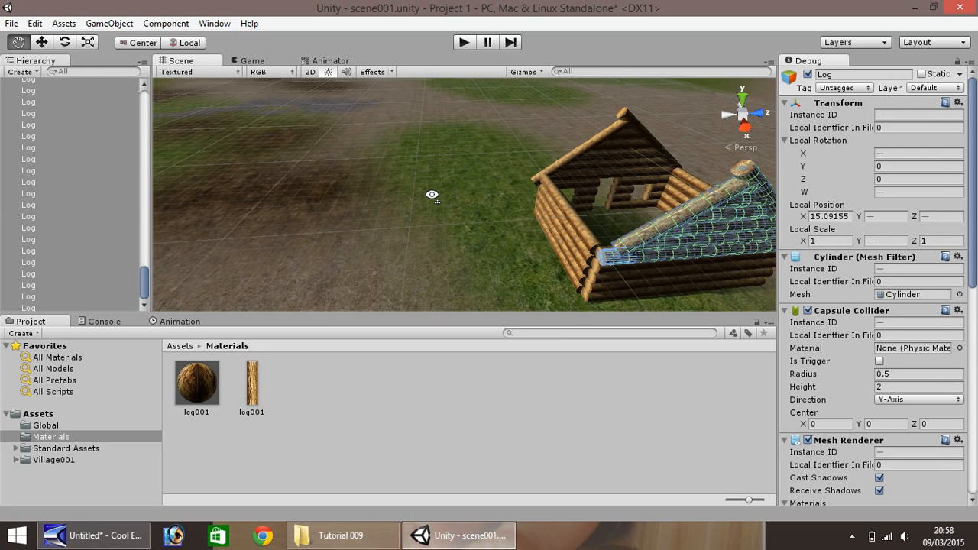
alt+drag(433, 192, 593, 198)
right_drag(593, 198, 663, 185)
right_drag(475, 246, 551, 214)
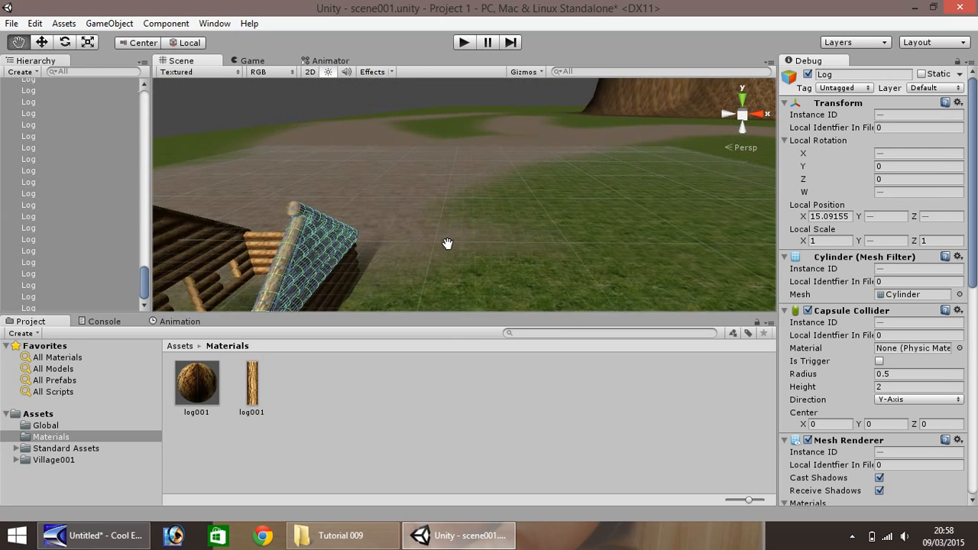
drag(447, 244, 634, 138)
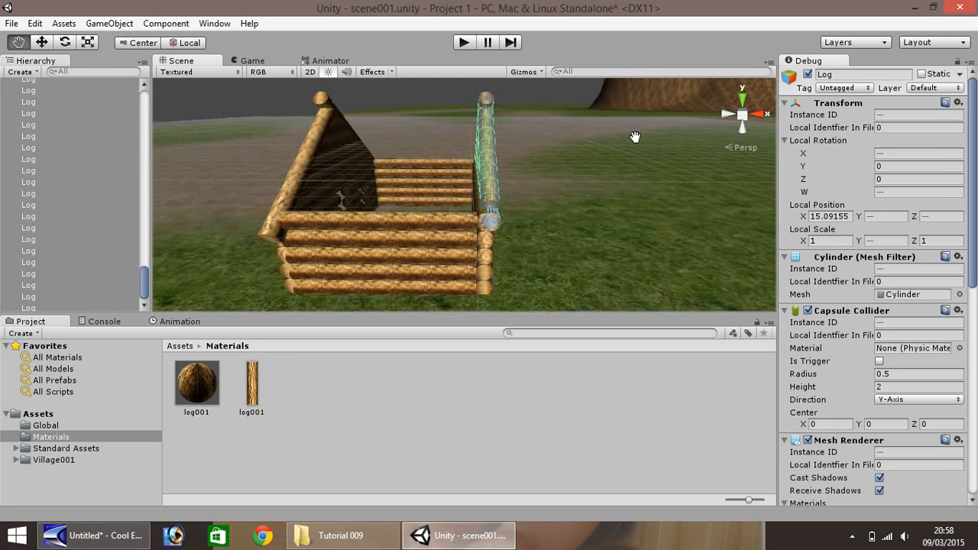
click(42, 42)
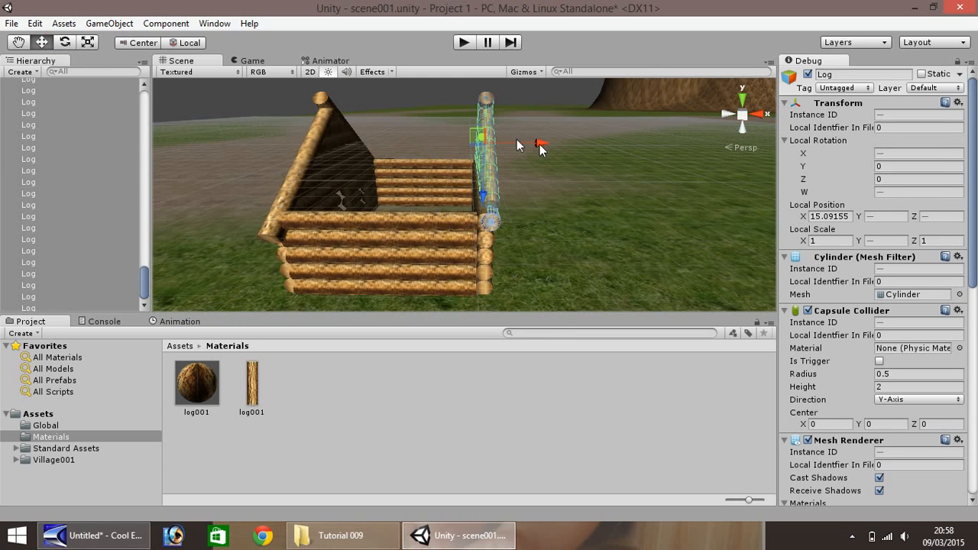
drag(539, 145, 538, 144)
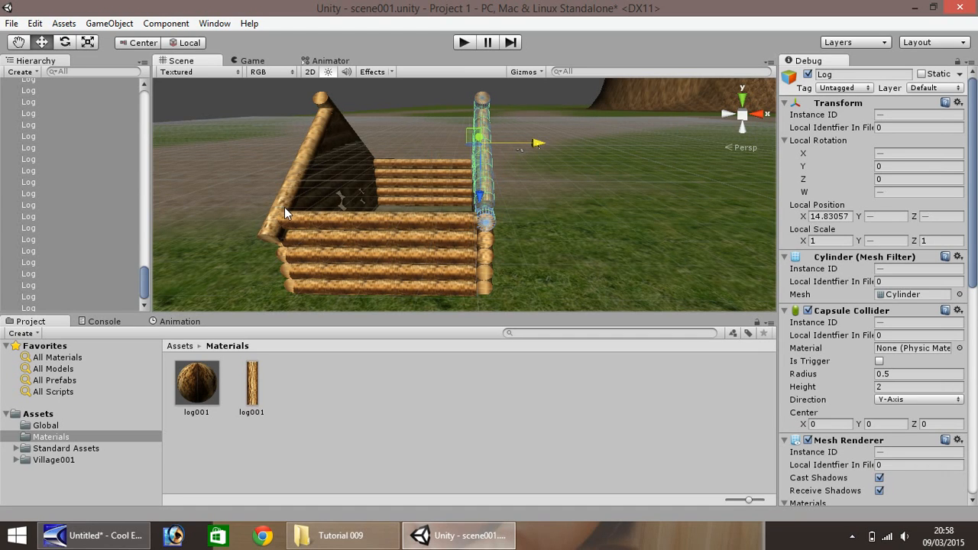
click(267, 229)
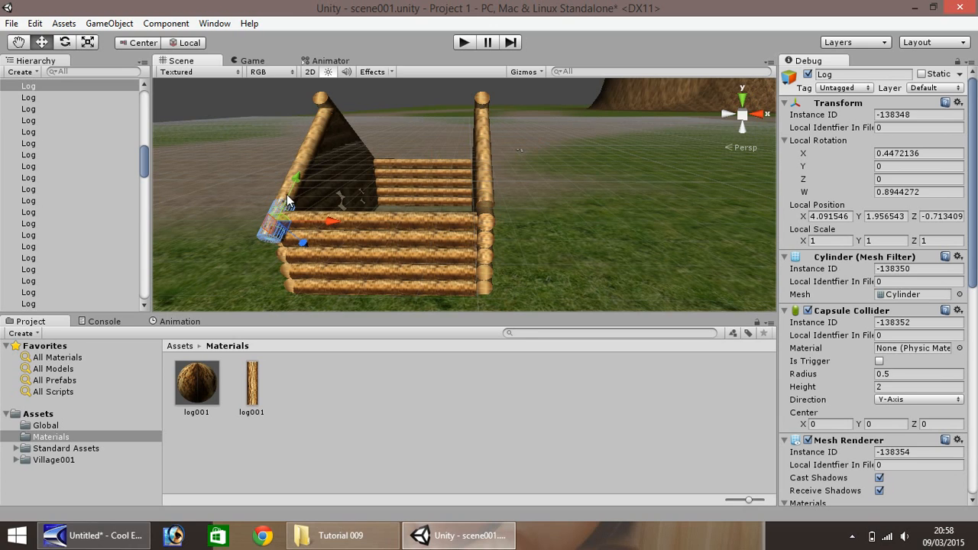
shift+click(279, 189)
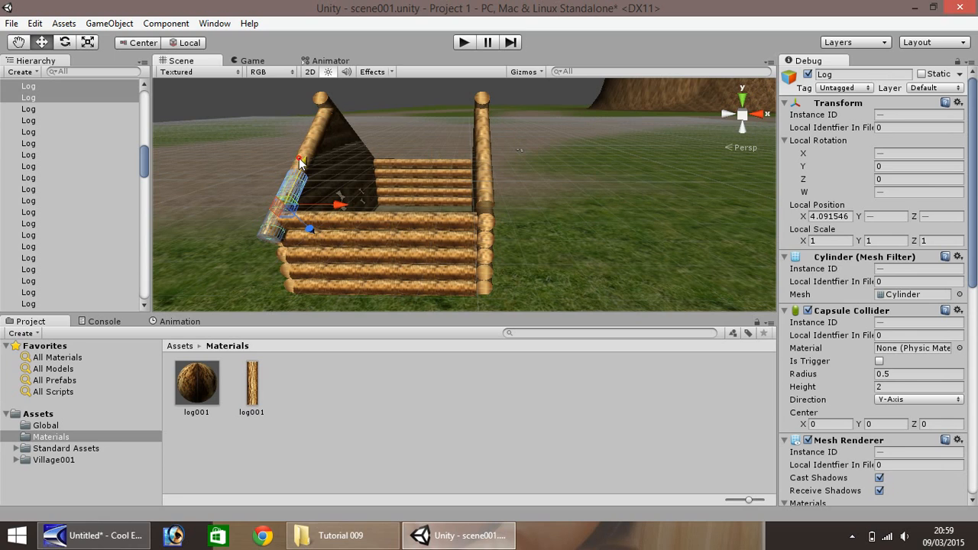
shift+click(298, 159)
shift+click(298, 155)
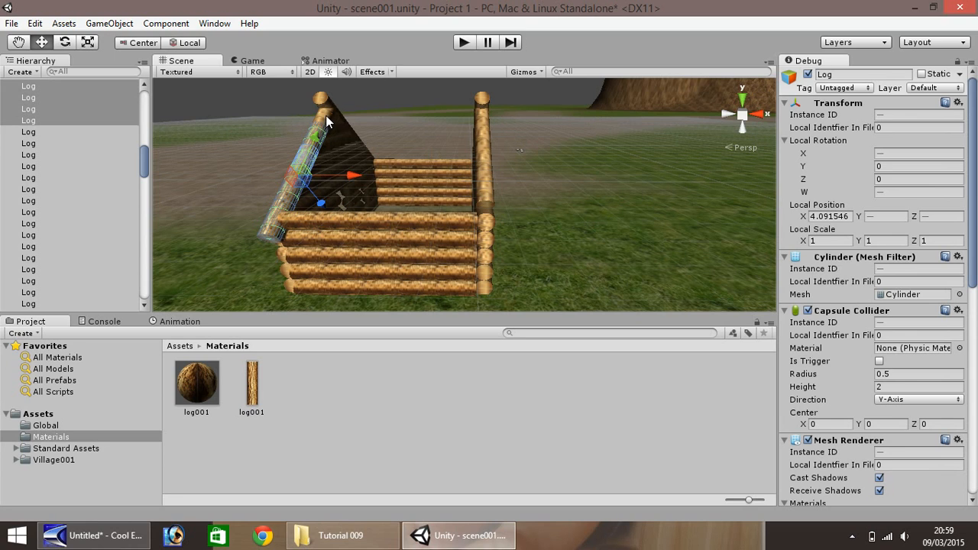
shift+click(325, 117)
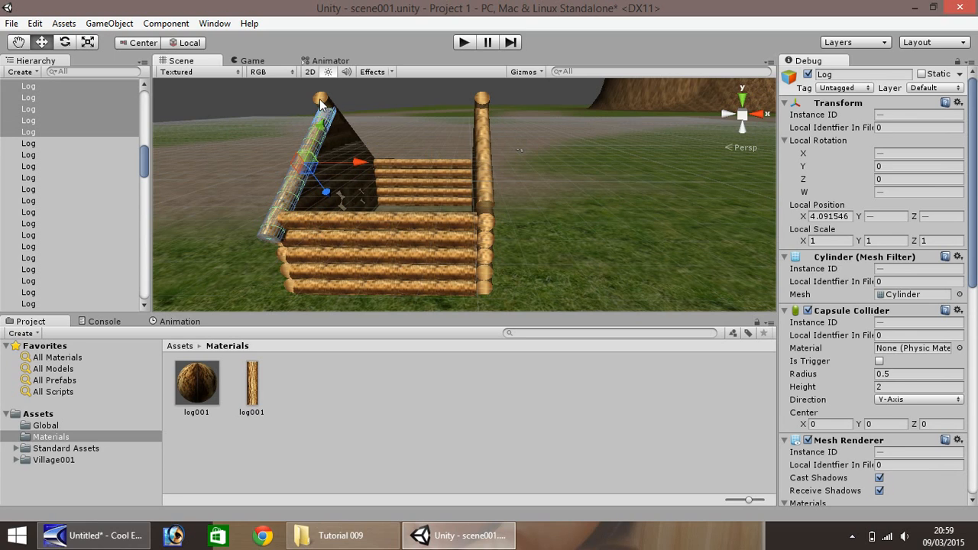
shift+click(356, 139)
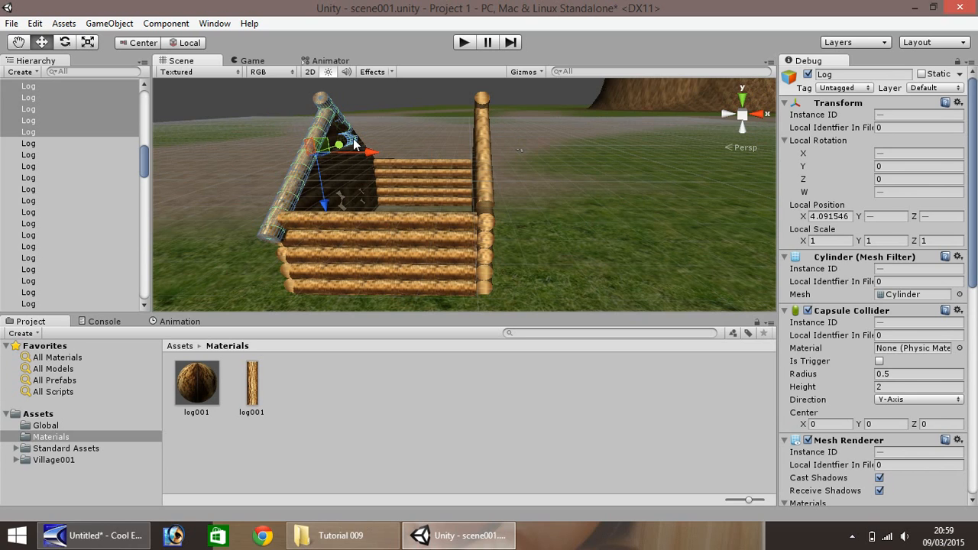
click(406, 130)
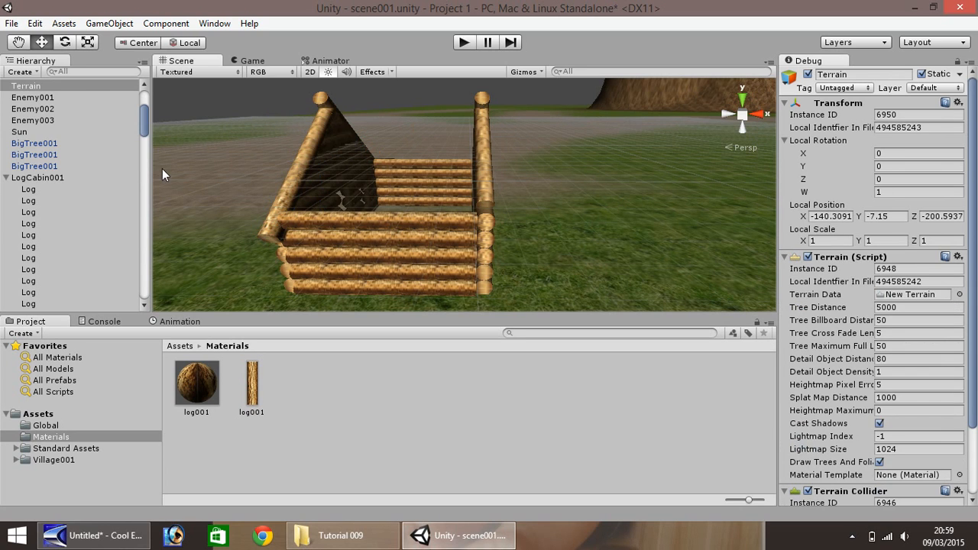
key(q)
alt+drag(252, 138, 271, 189)
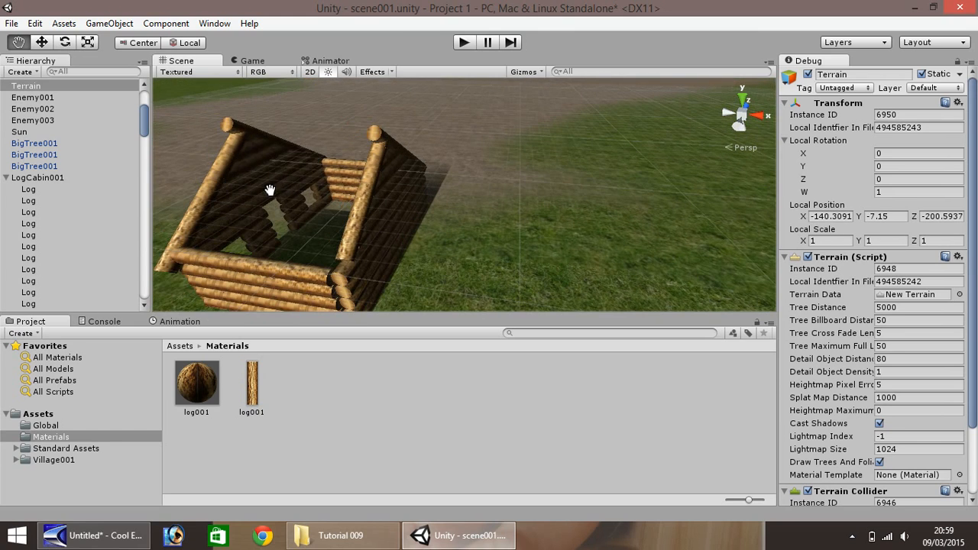
alt+drag(296, 153, 284, 215)
key(w)
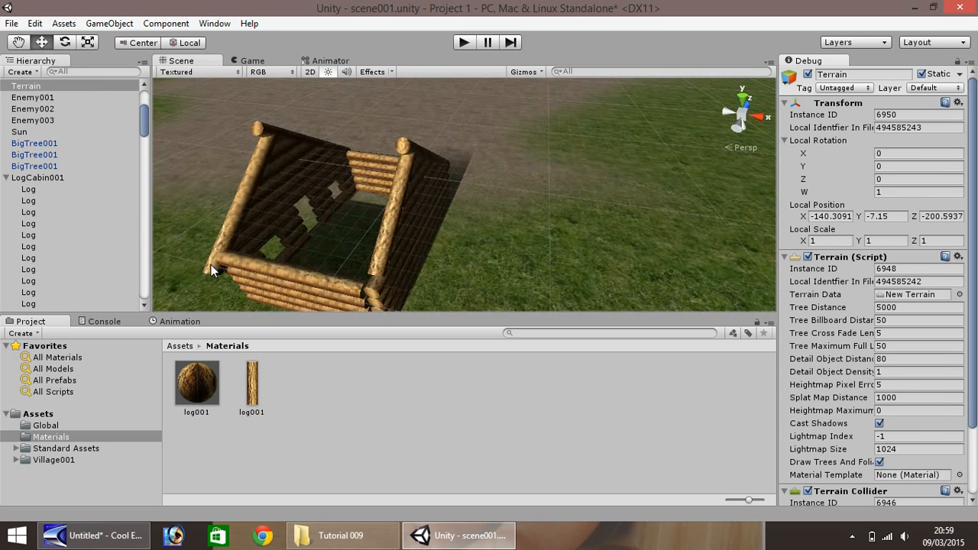
click(210, 267)
shift+click(230, 220)
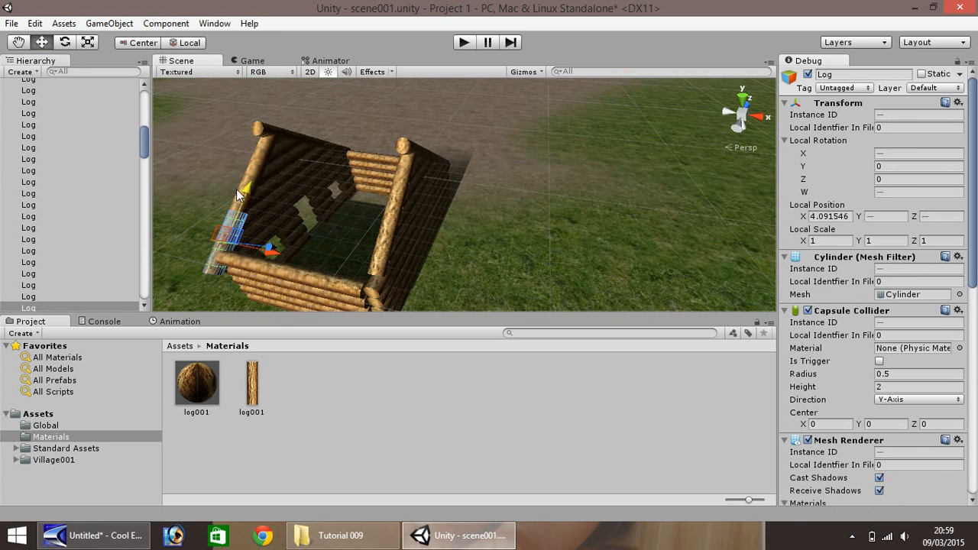
shift+click(244, 190)
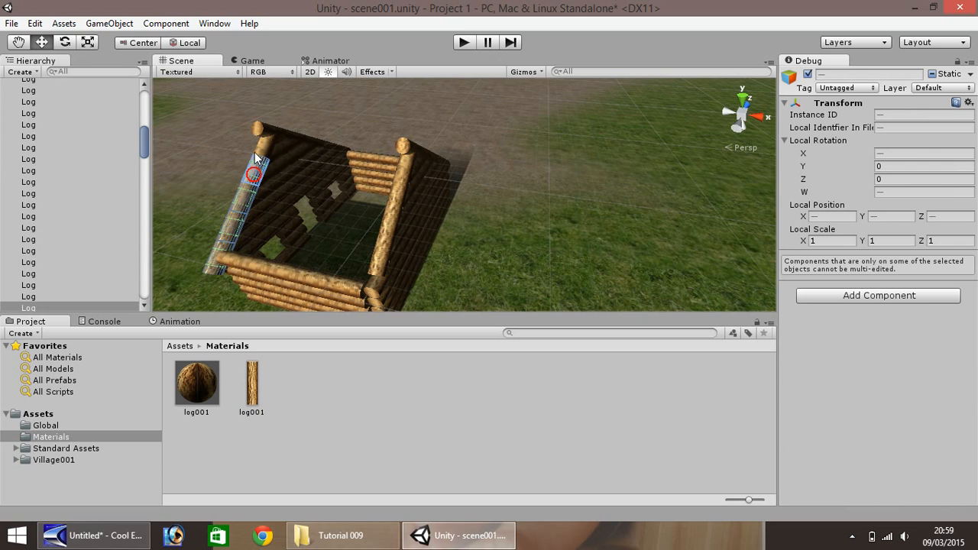
shift+click(284, 138)
shift+click(297, 137)
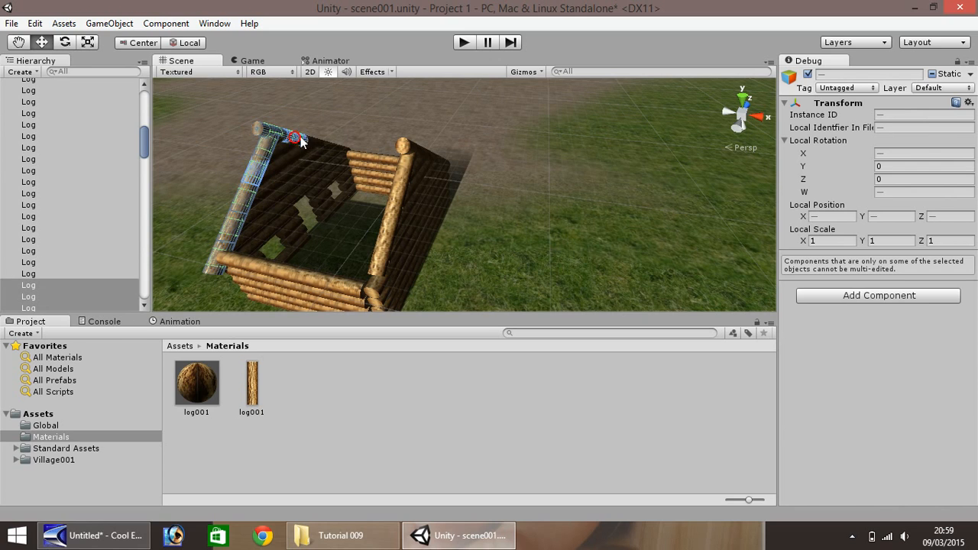
shift+click(315, 138)
shift+click(328, 142)
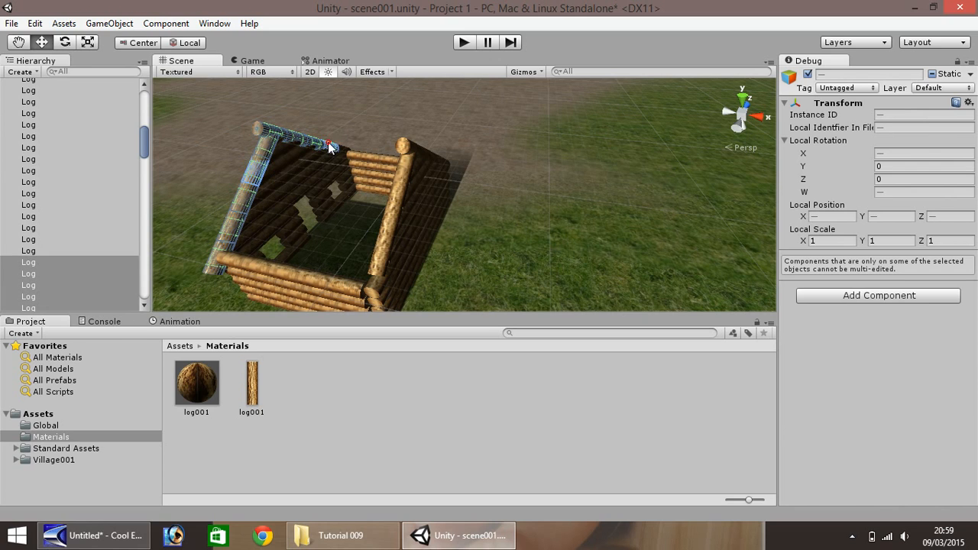
shift+click(345, 148)
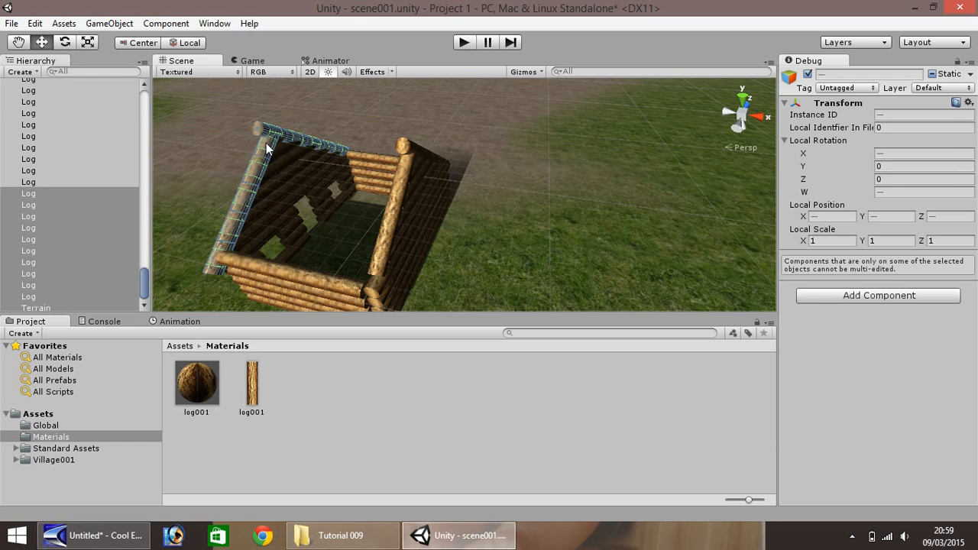
drag(267, 144, 296, 157)
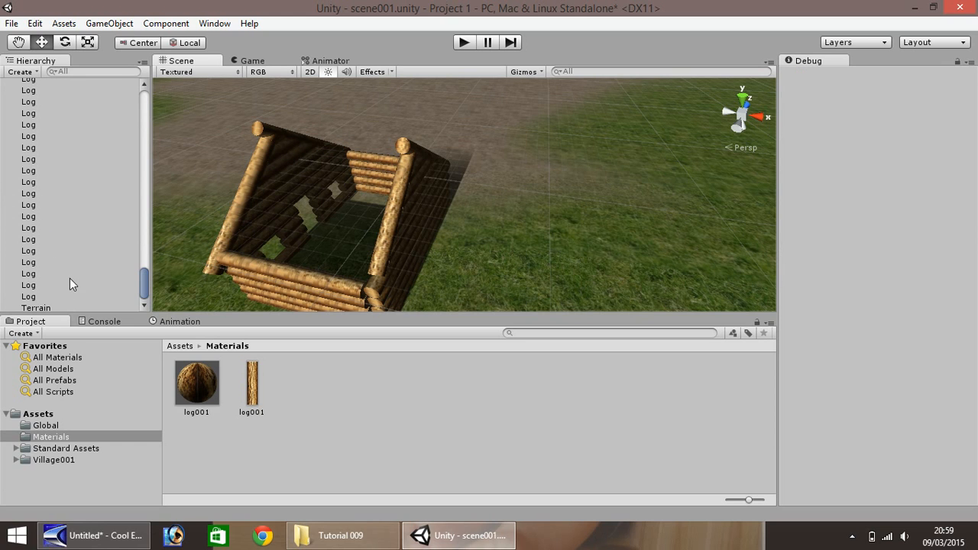
shift+click(128, 306)
- Duplicate the front gable's logs on both roof slopes row by row along the cabin, with the last row at X about 14.09
click(214, 264)
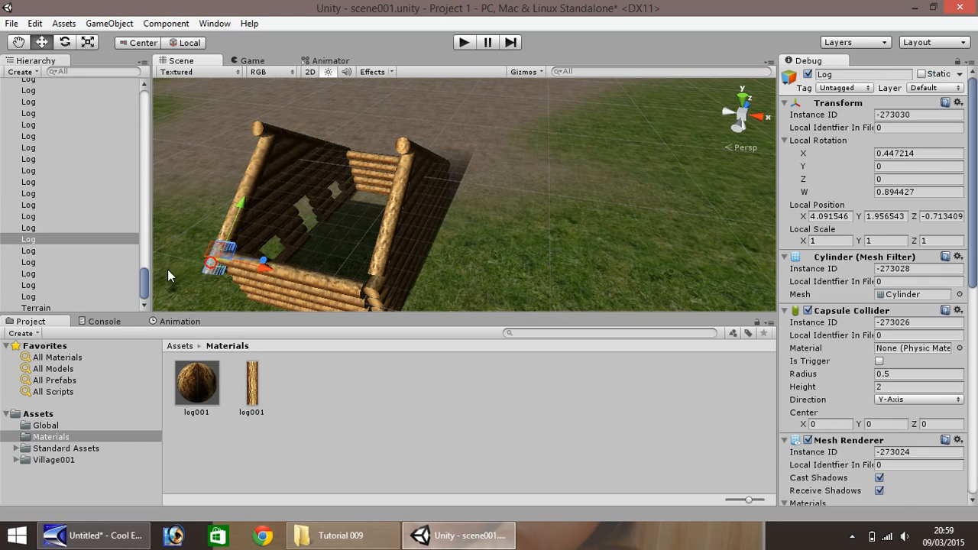
click(235, 232)
click(212, 269)
shift+click(260, 162)
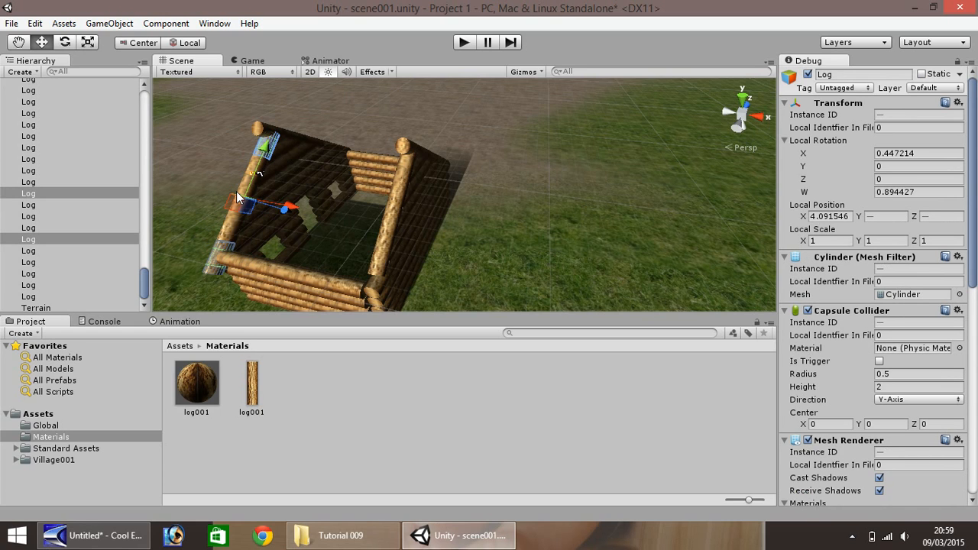
shift+click(227, 231)
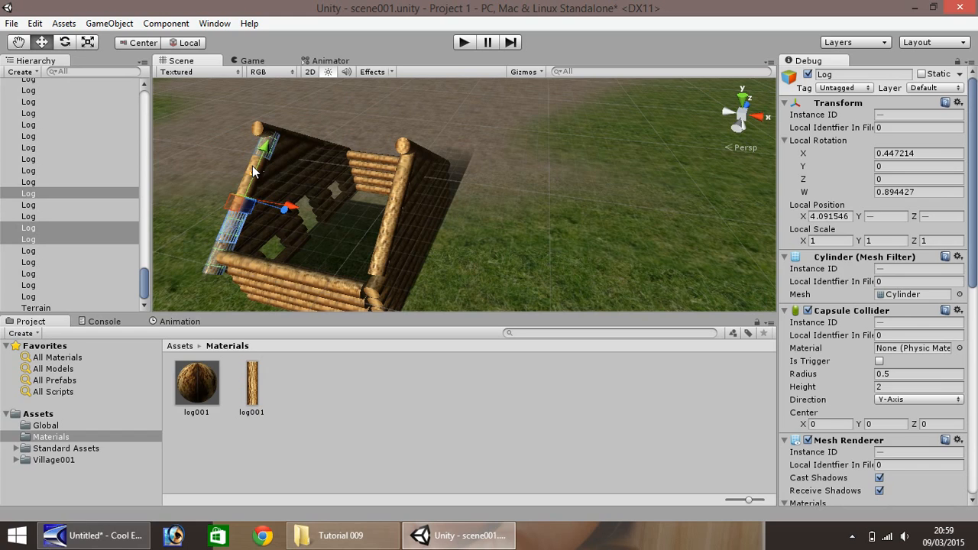
shift+click(251, 170)
shift+click(260, 156)
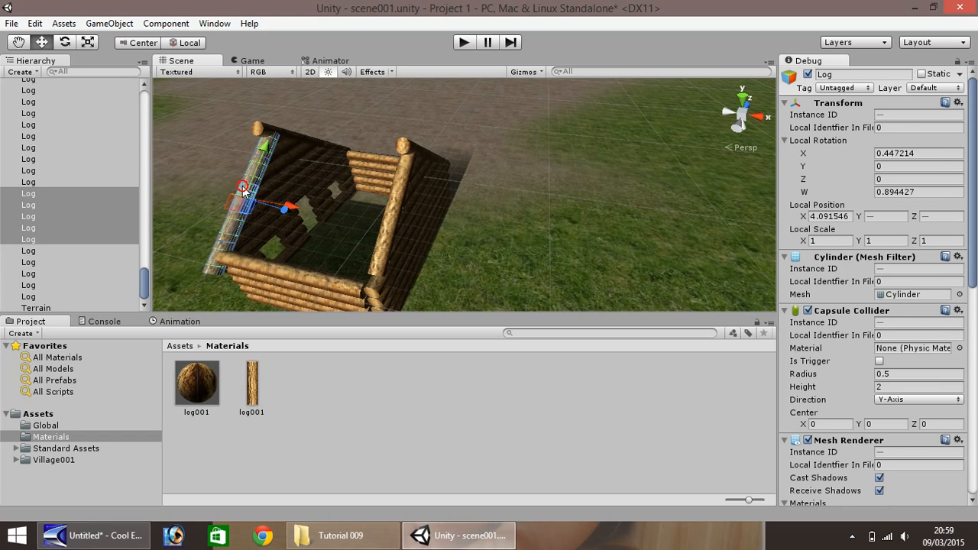
shift+click(260, 132)
shift+click(294, 135)
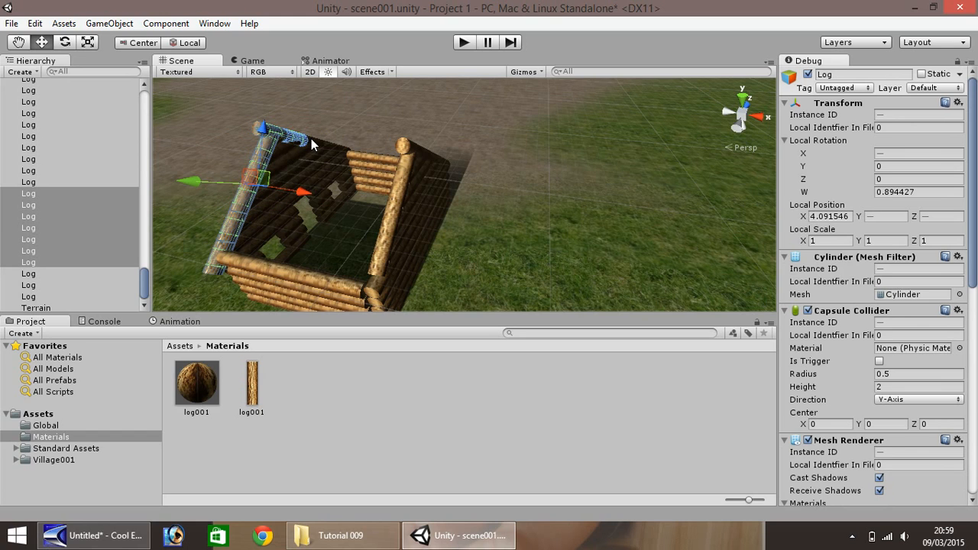
shift+click(325, 141)
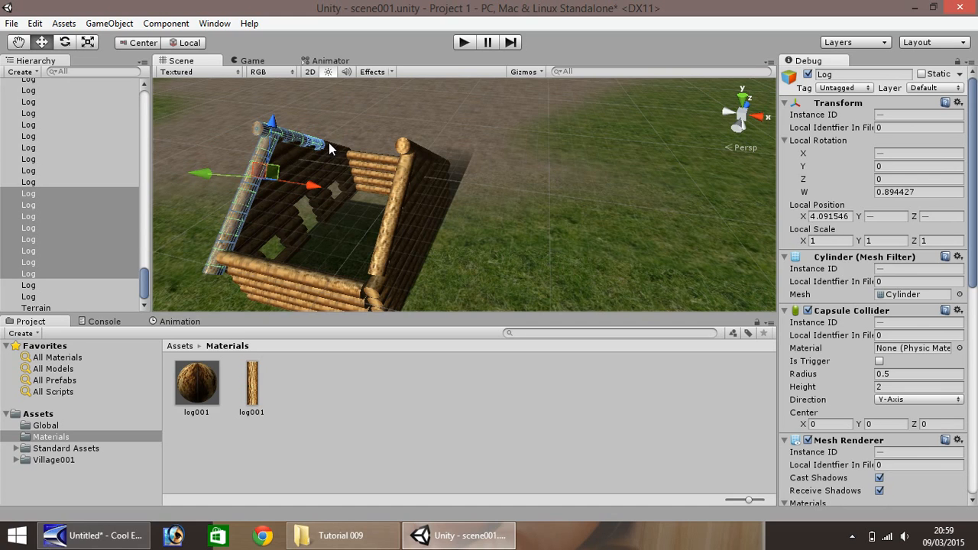
shift+click(333, 143)
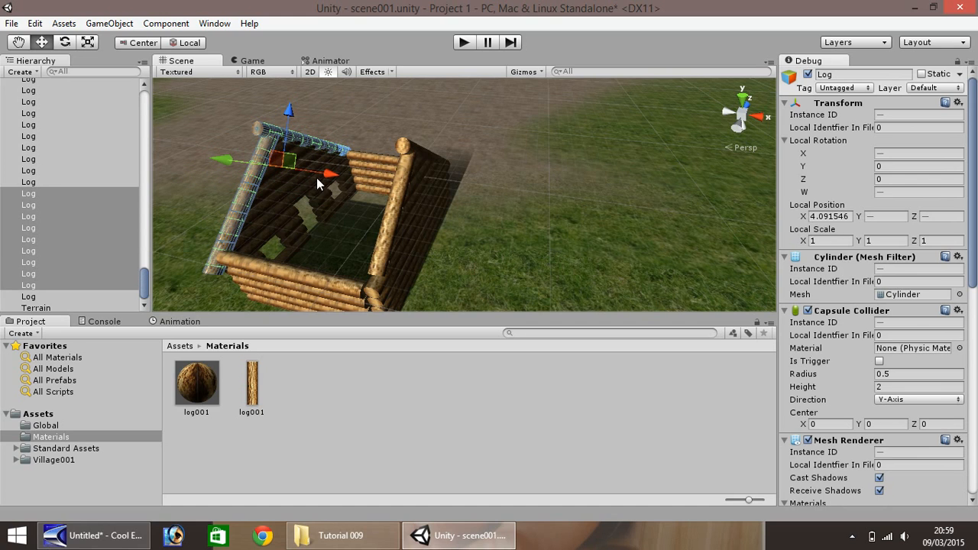
shift+click(293, 202)
drag(292, 173, 451, 197)
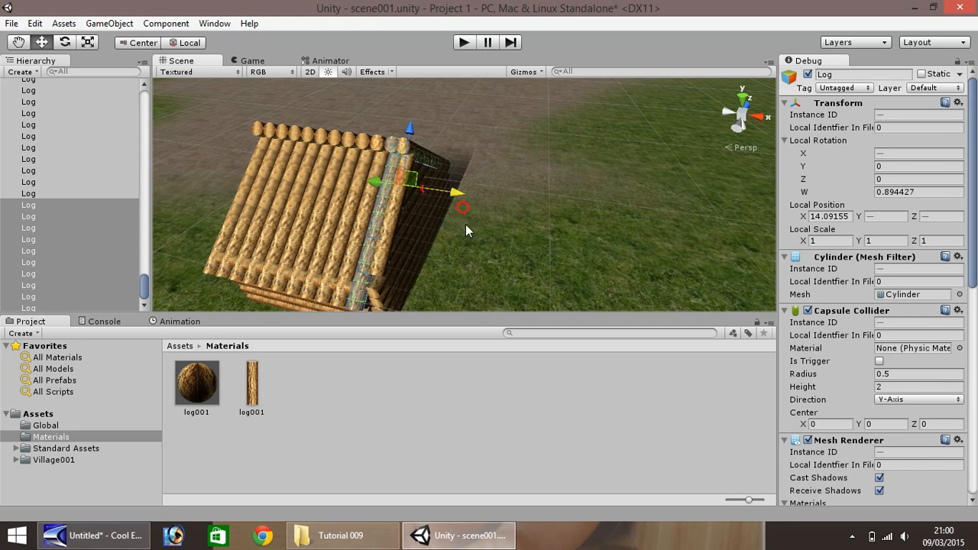
- Duplicate the back gable's lowest slope log and move it down the slope to Y about 2.56, filling the roof's back edge
click(384, 271)
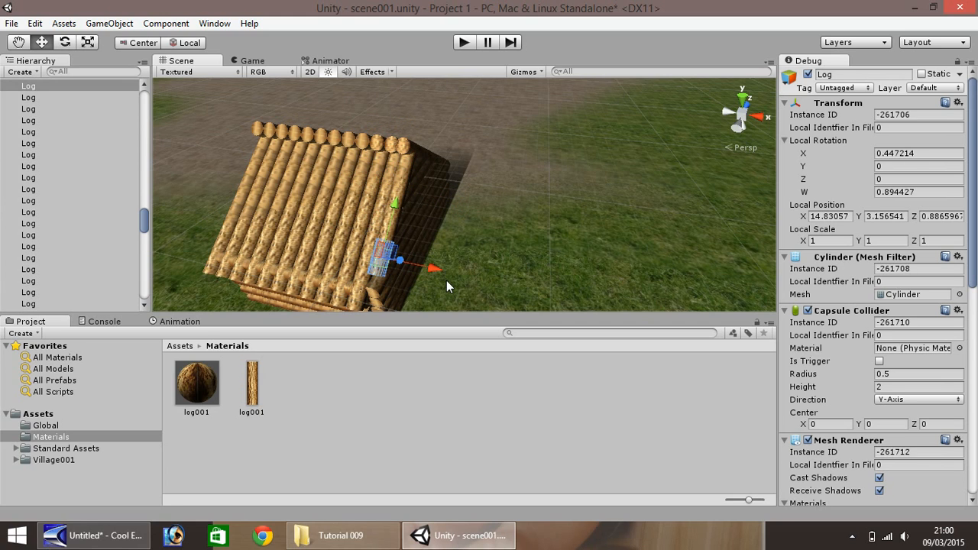
key(ctrl+d)
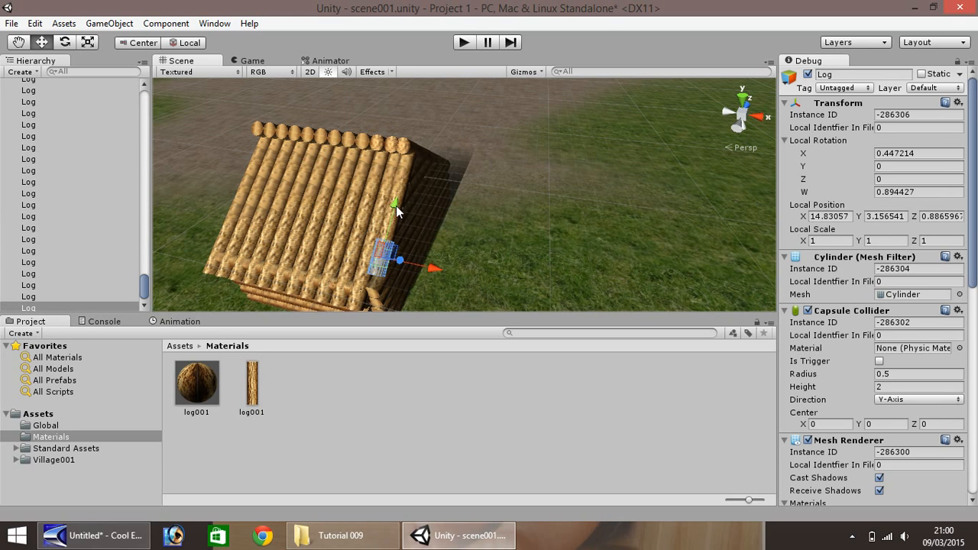
ctrl+drag(394, 209, 390, 222)
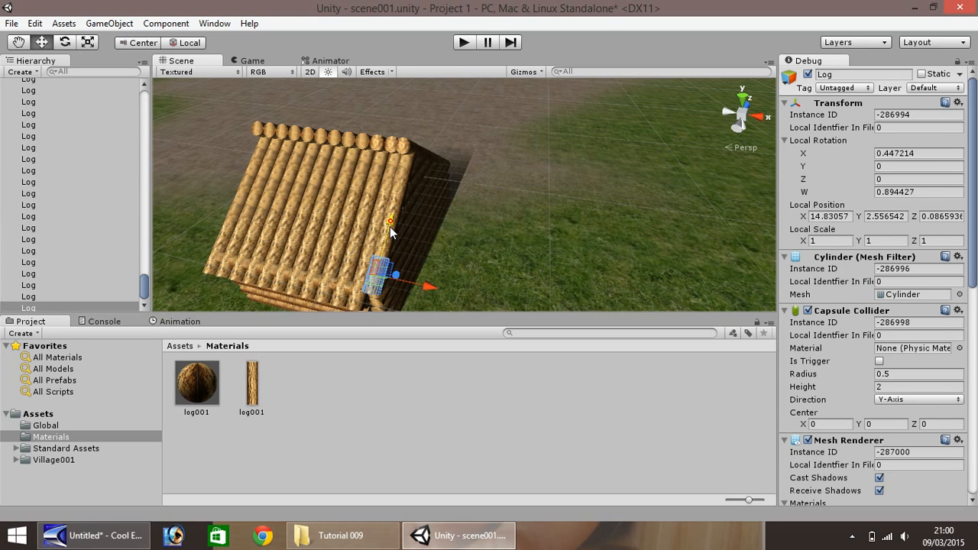
click(484, 243)
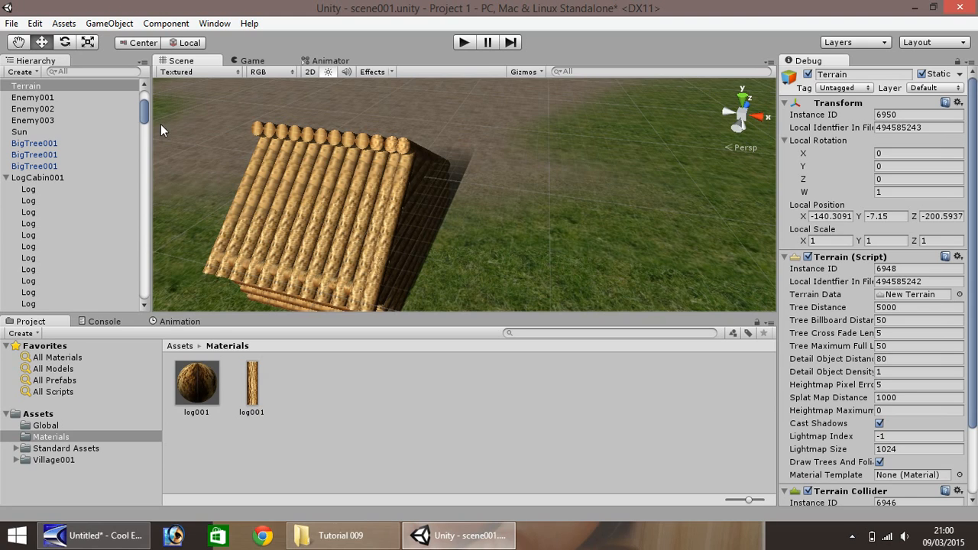
- Play-test the scene by walking the player across the village to the log cabin and inside it, and stop the game
click(464, 43)
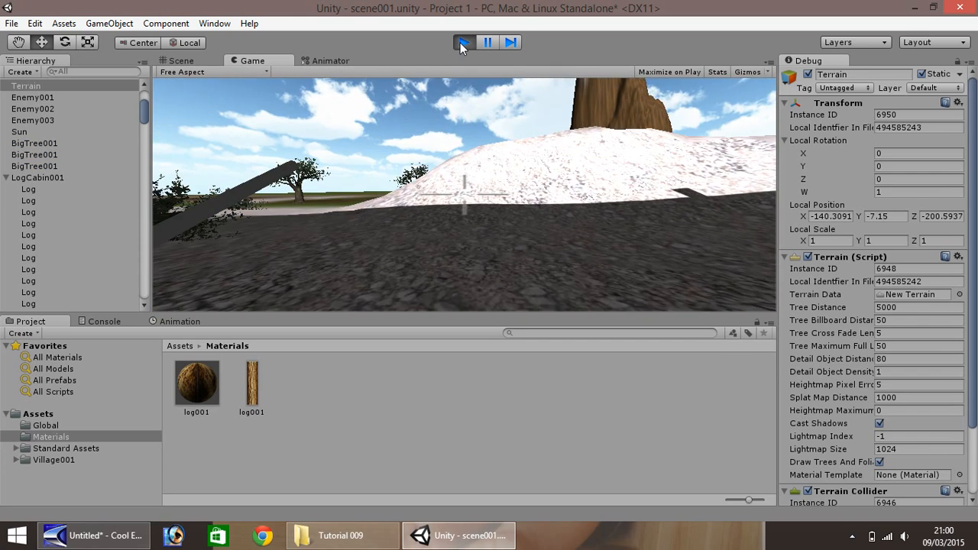
key(w)
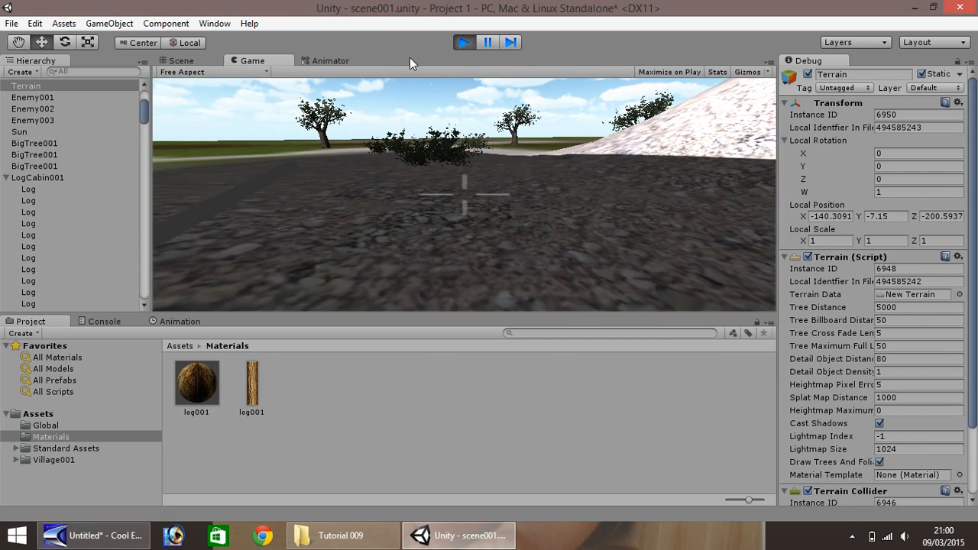
key(w)
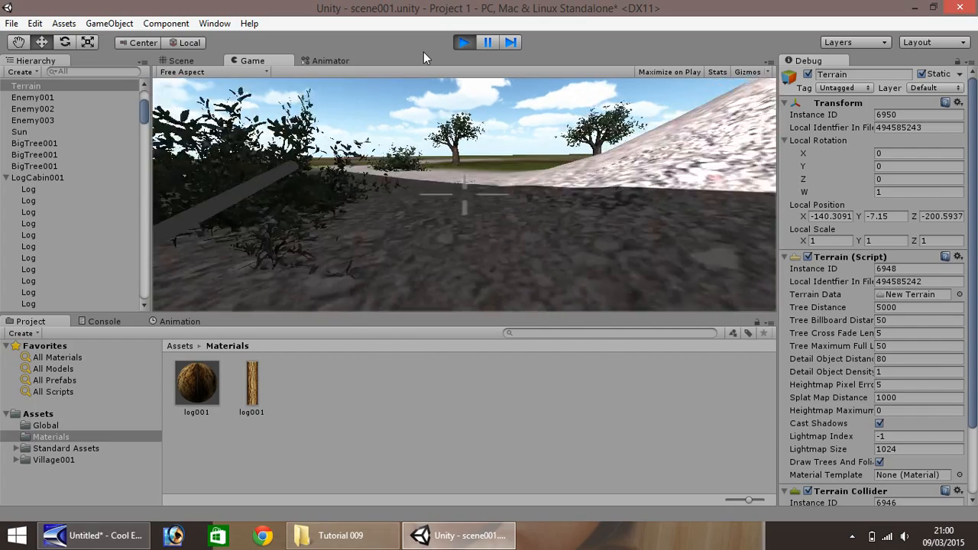
key(w)
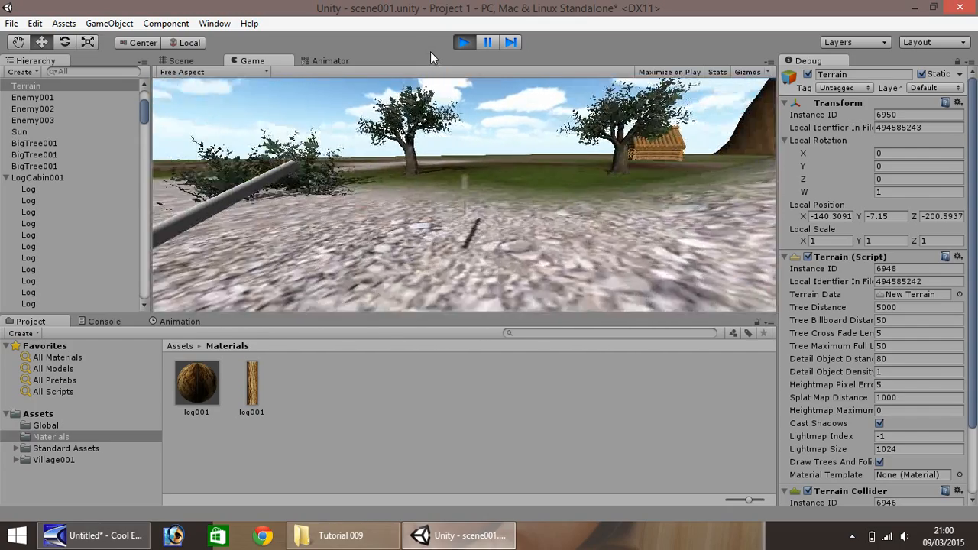
key(w)
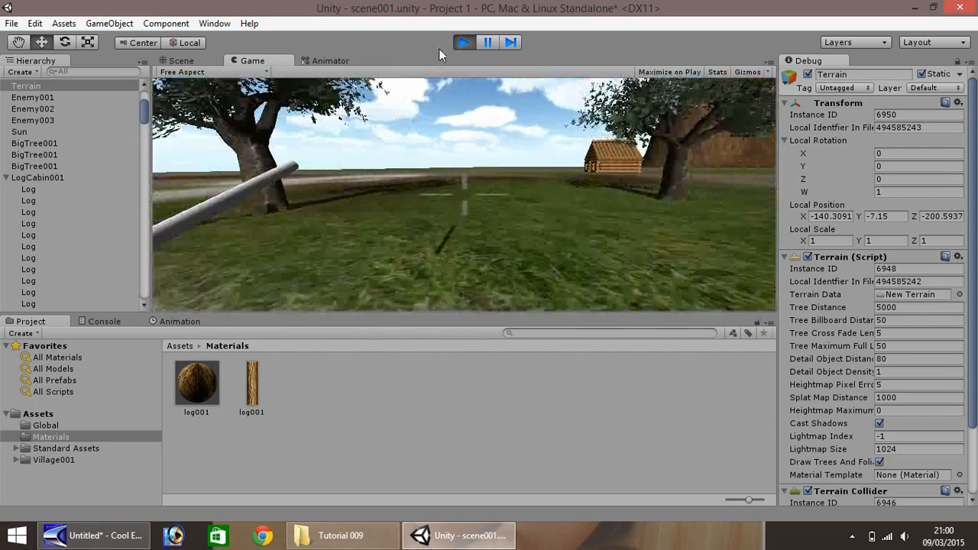
key(w)
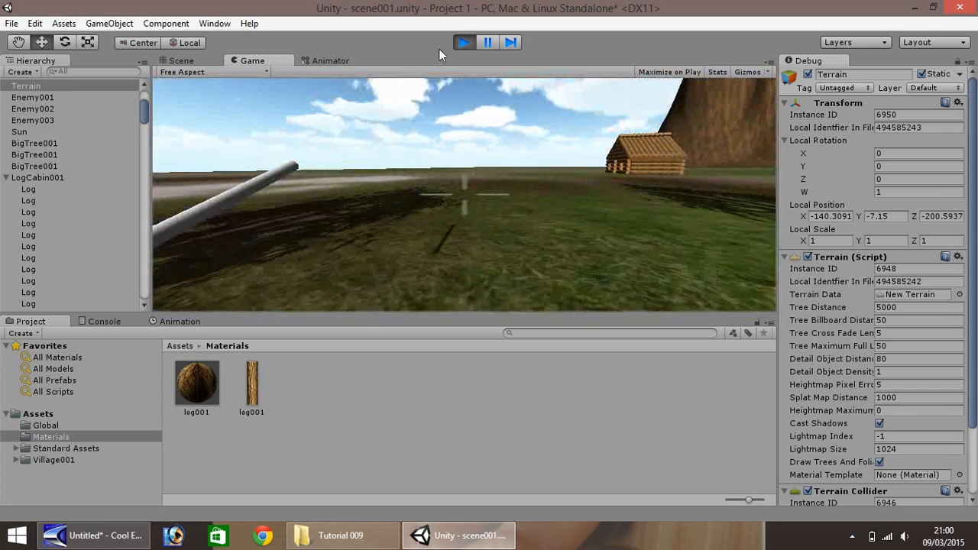
key(w)
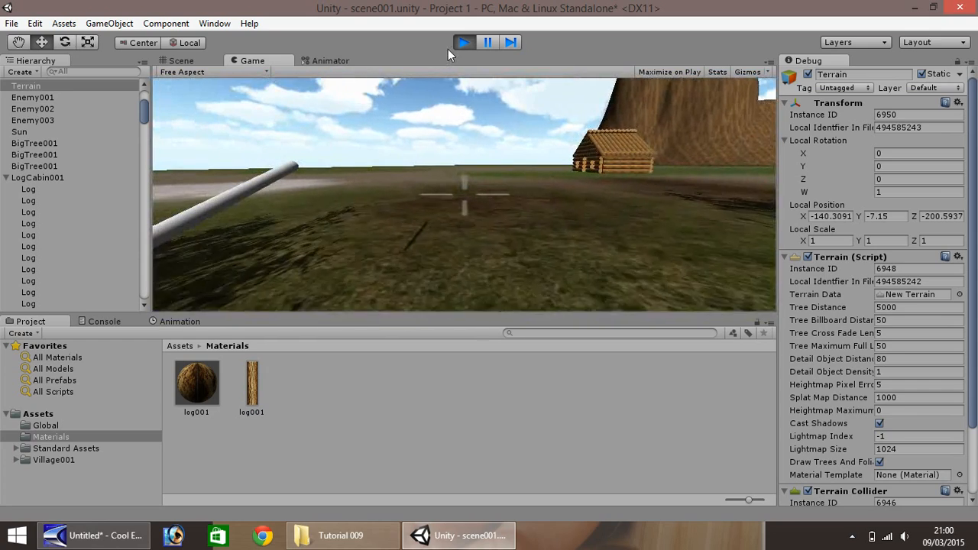
key(w)
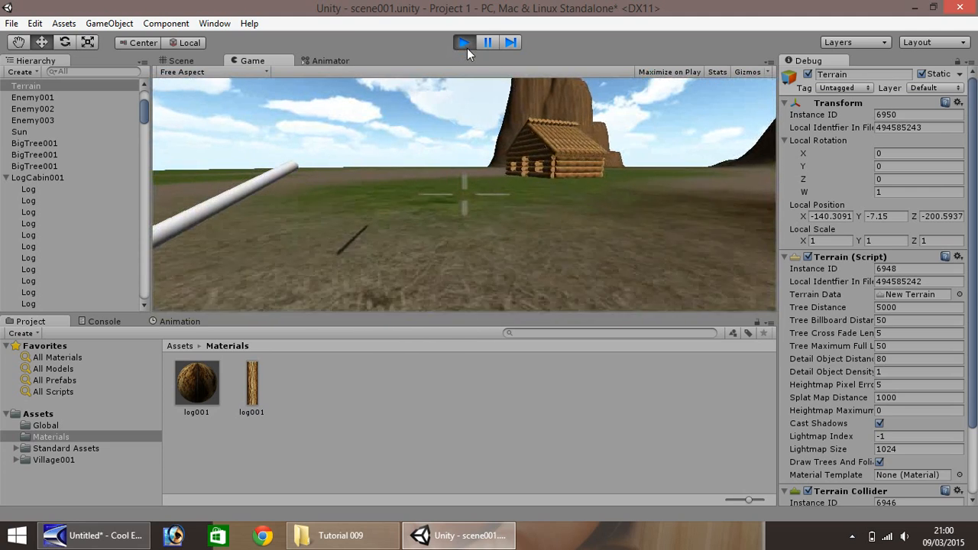
key(w)
key(w)
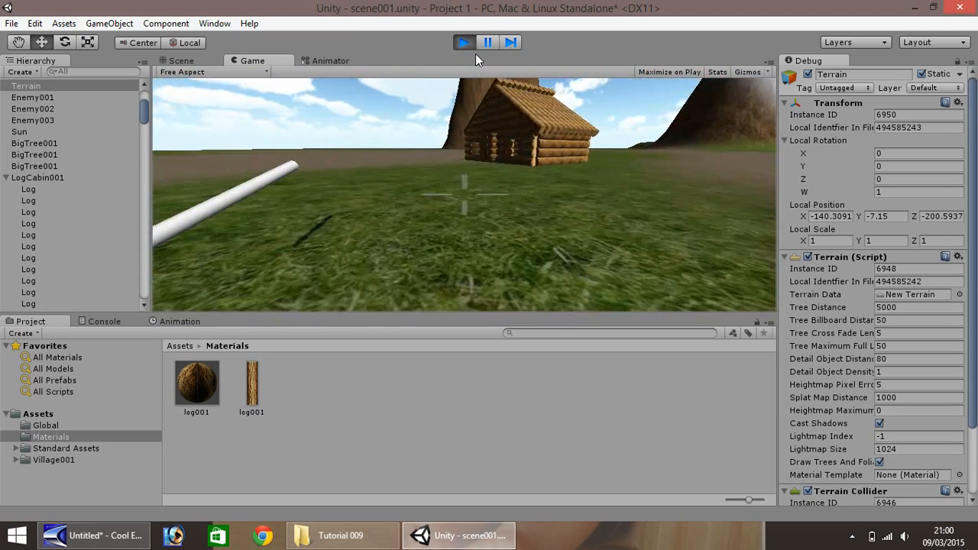
key(w)
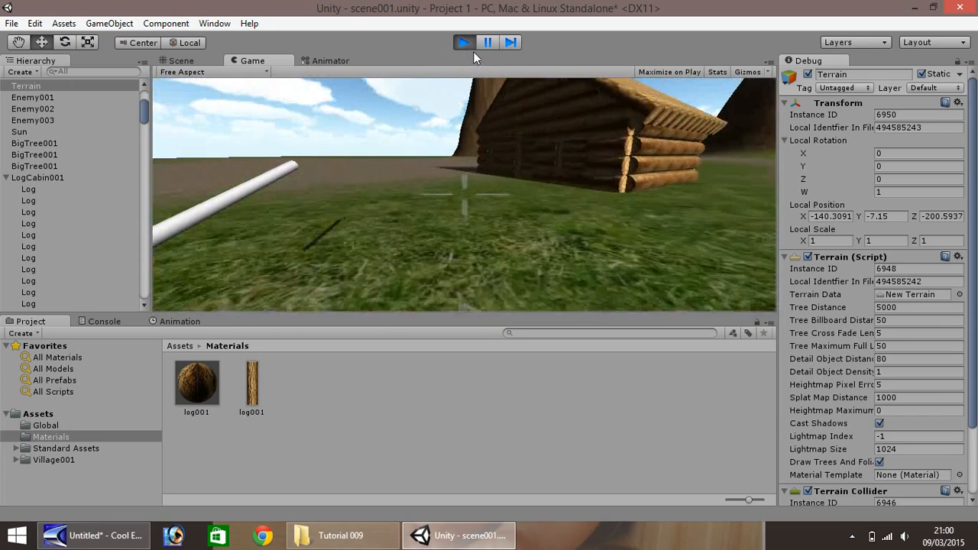
key(w)
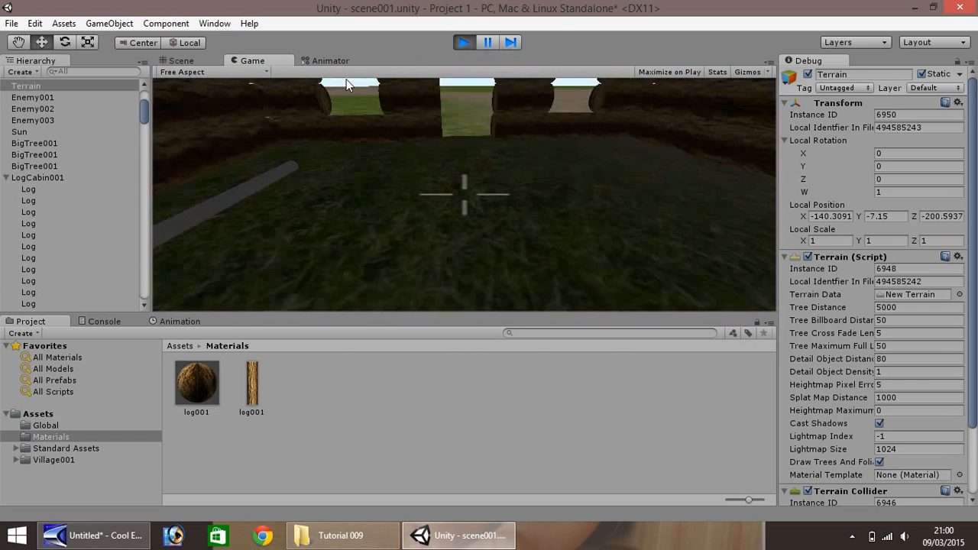
click(462, 44)
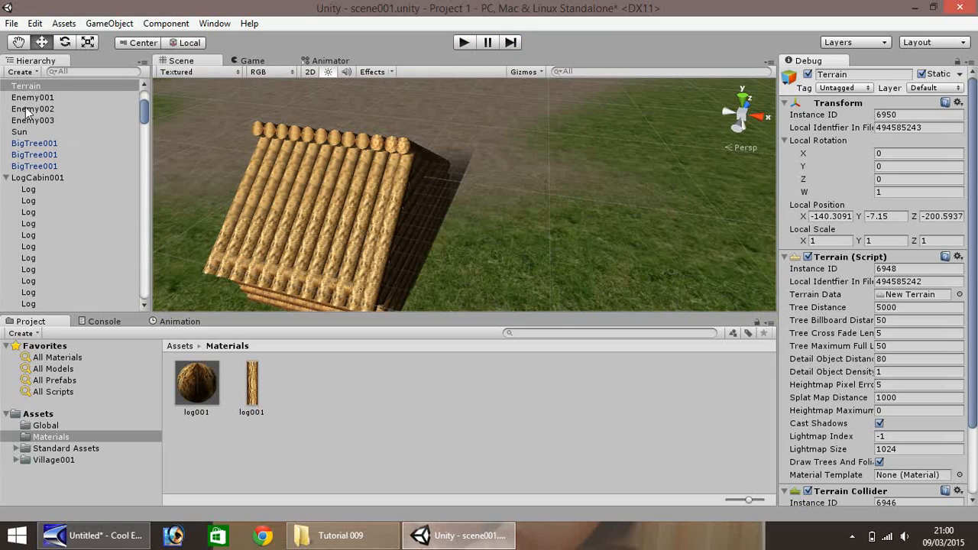
- Examine the log cabin's roof, side wall and front wall openings from outside in the scene
click(17, 42)
drag(204, 130, 637, 112)
right_drag(371, 173, 596, 185)
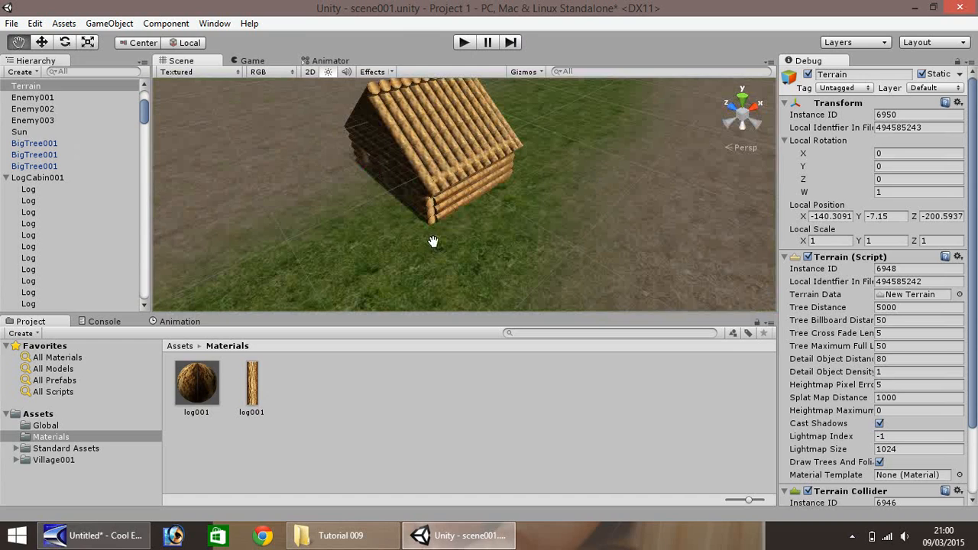
drag(438, 243, 594, 83)
drag(436, 200, 428, 145)
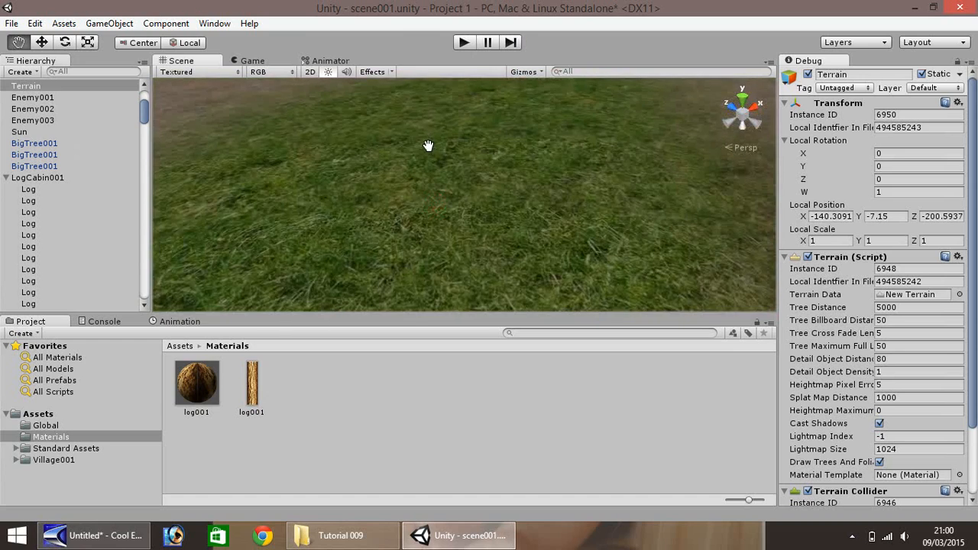
scroll(421, 147, down, 2)
right_drag(406, 169, 390, 42)
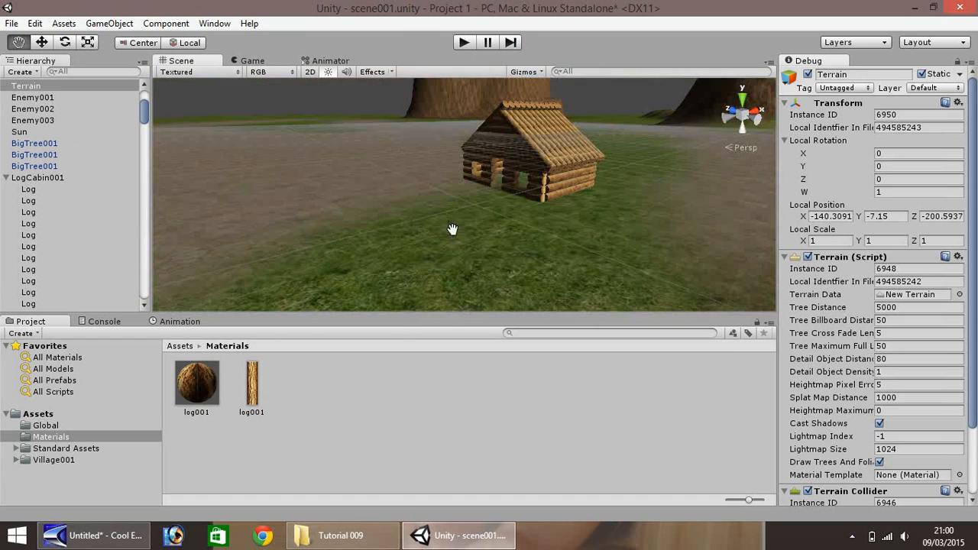
- Add a particle system on the grass in front of the log cabin
right_drag(453, 229, 513, 194)
drag(405, 266, 486, 193)
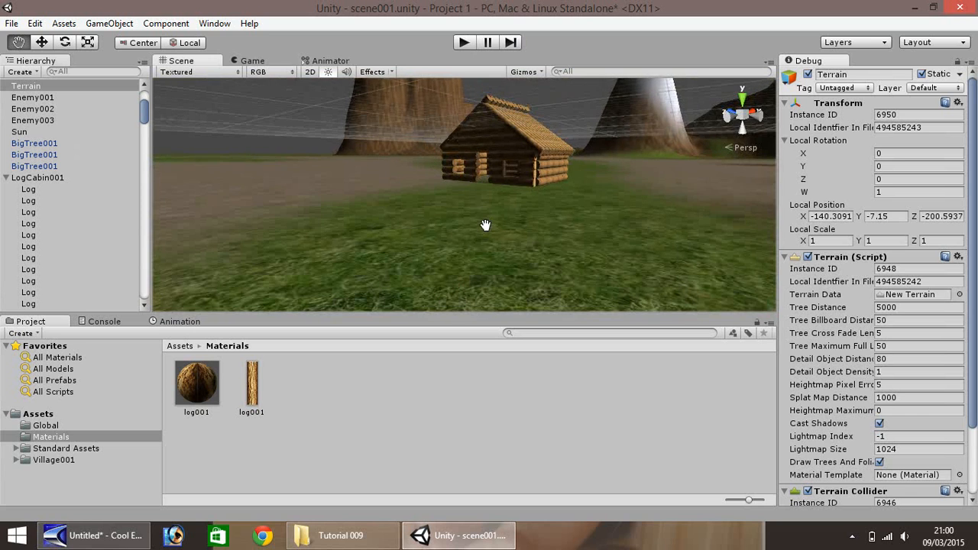
scroll(482, 223, up, 1)
scroll(481, 223, up, 5)
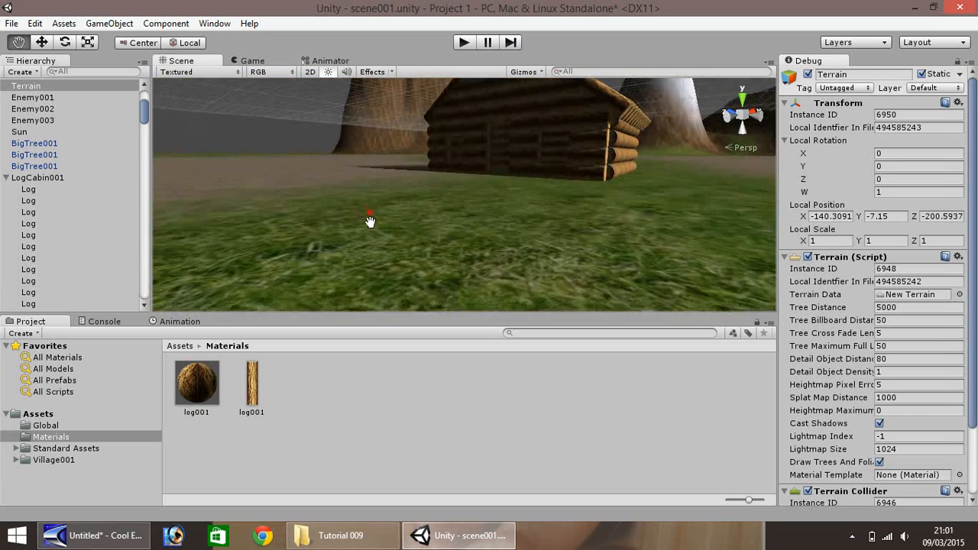
click(111, 23)
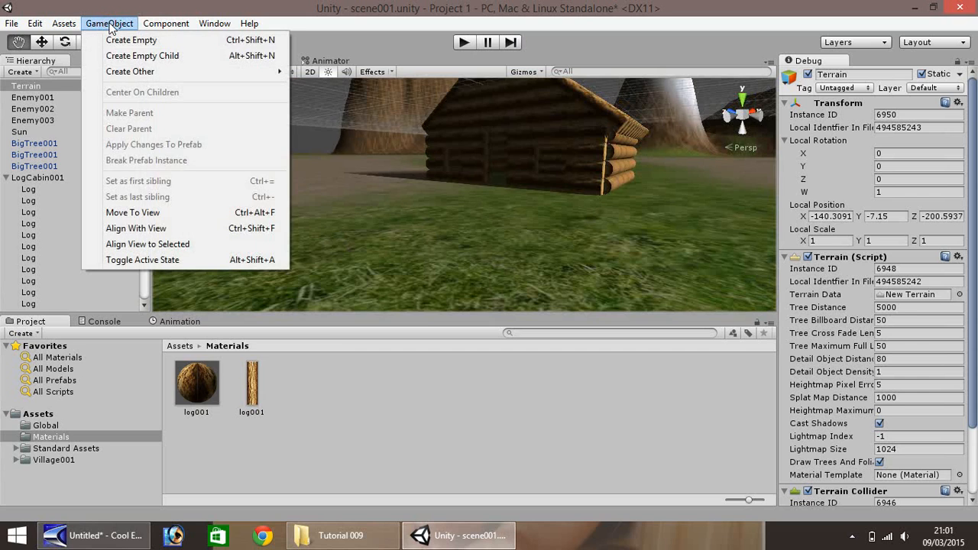
click(135, 72)
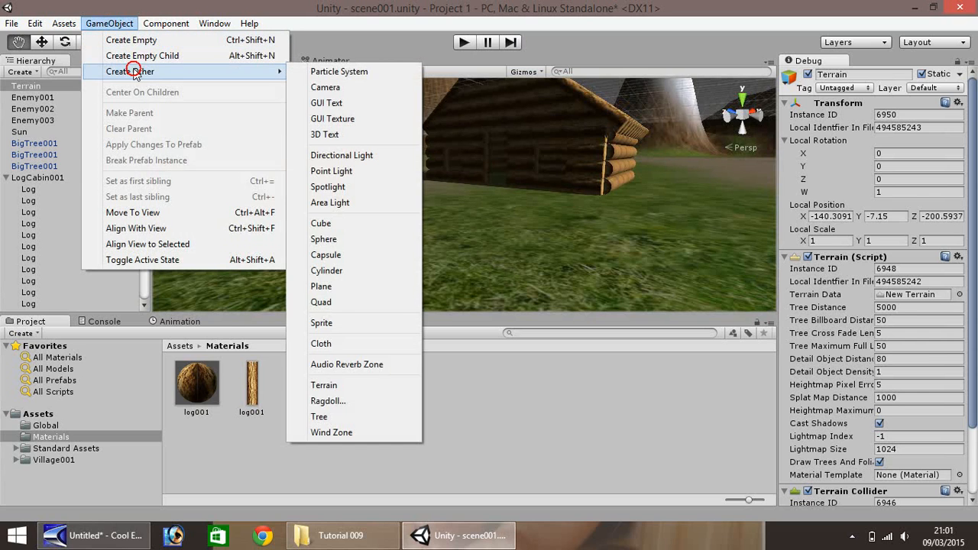
click(336, 72)
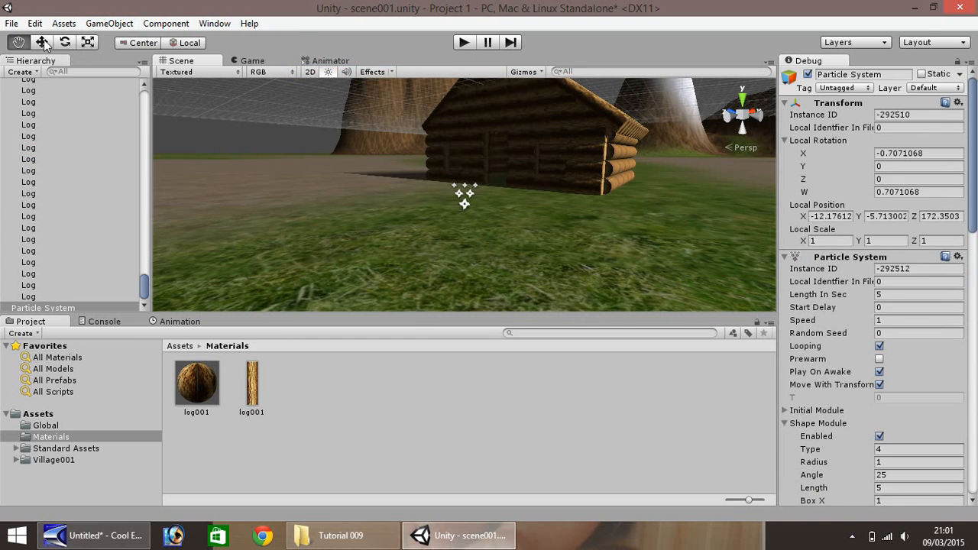
- Rotate the particle system slightly, to X about -86.9, Y about 36.7 and Z about -37.2, and switch the Inspector to normal mode
click(72, 43)
click(467, 192)
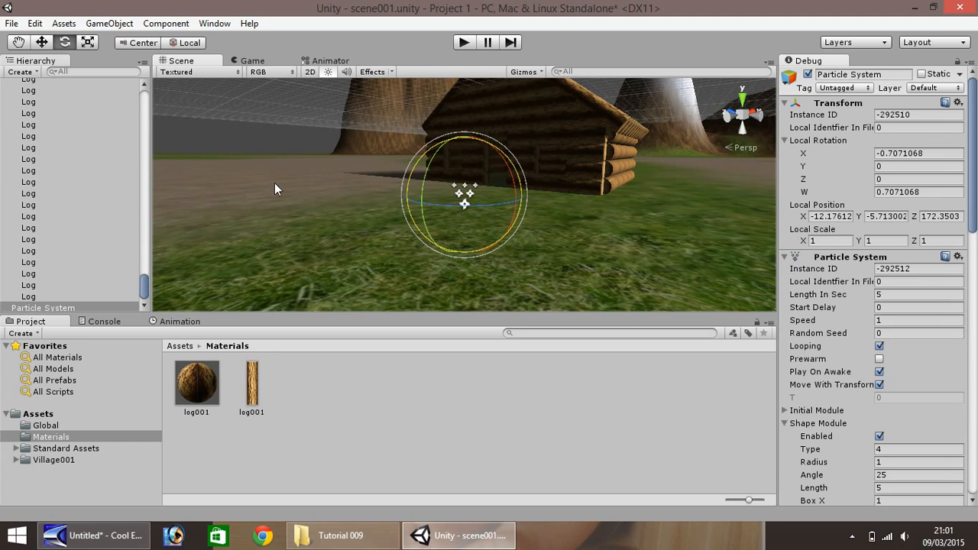
mouse_move(464, 197)
mouse_down()
mouse_move(465, 220)
mouse_move(463, 197)
mouse_up()
click(468, 209)
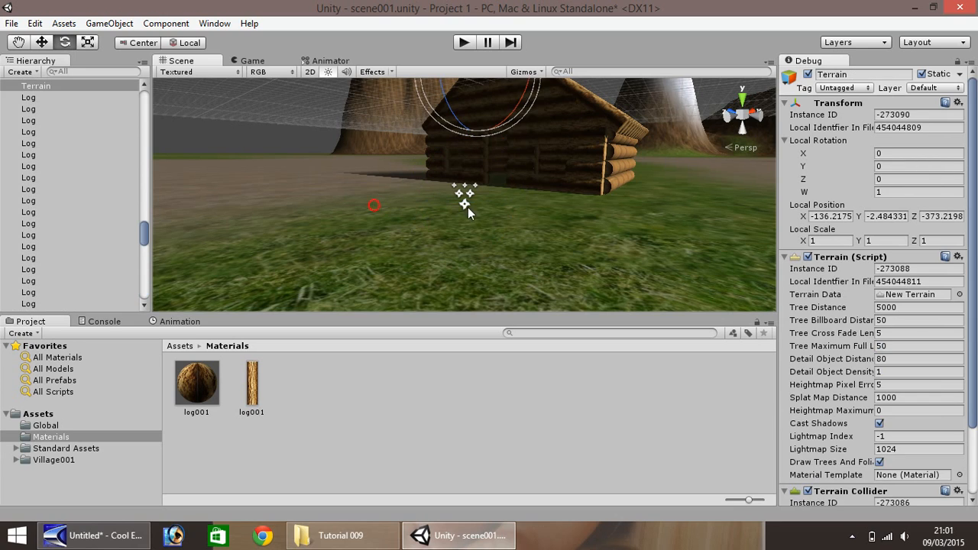
click(463, 204)
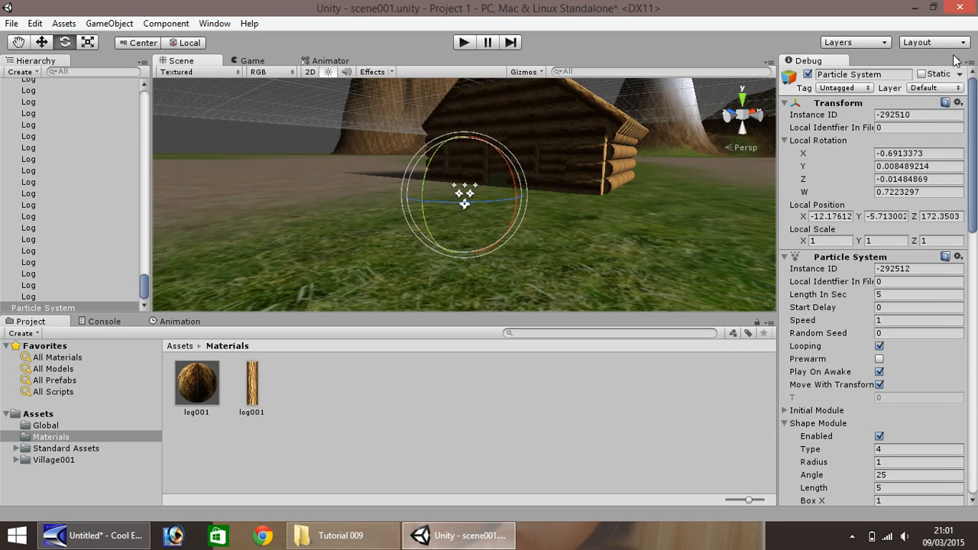
click(972, 63)
click(945, 77)
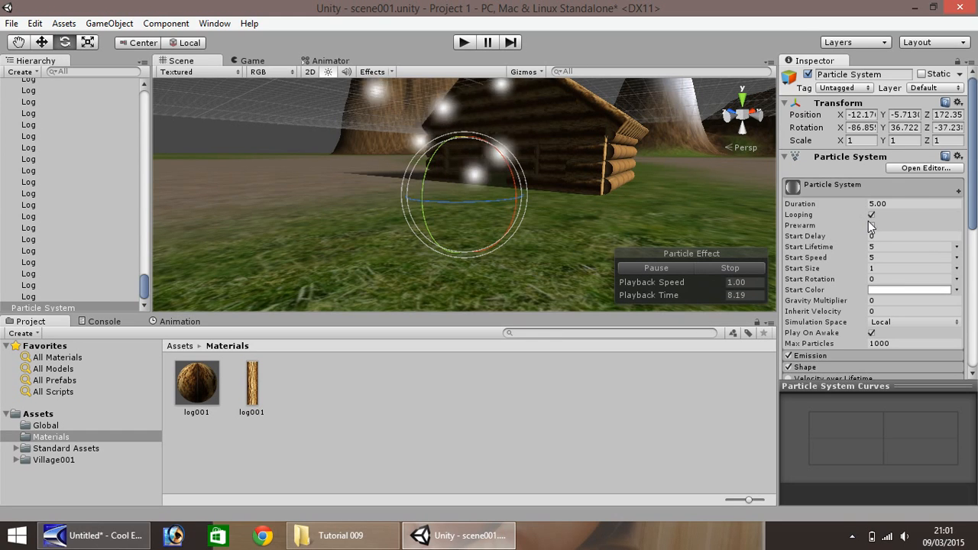
- Set the particle system's Start Speed to 1.5 and its Start Size to 2
click(889, 256)
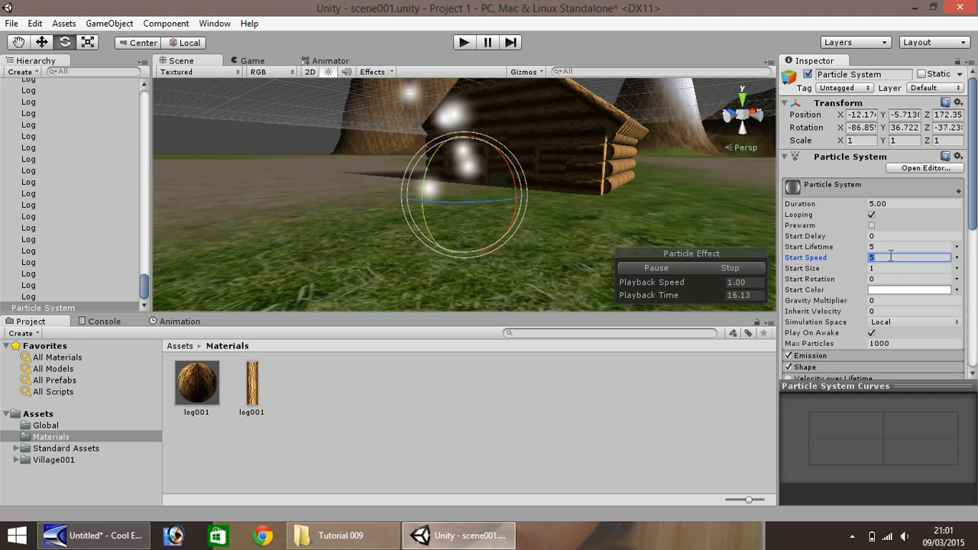
text(1)
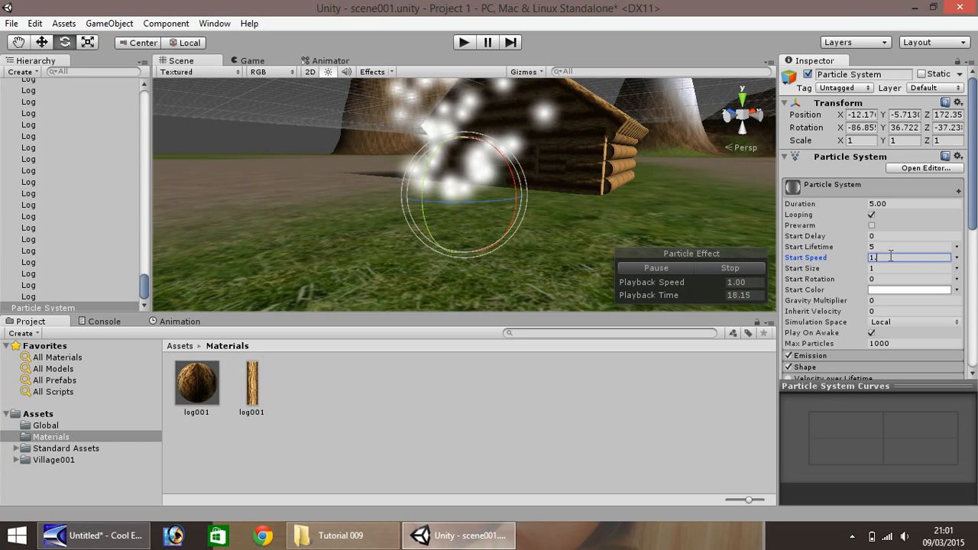
text(.5)
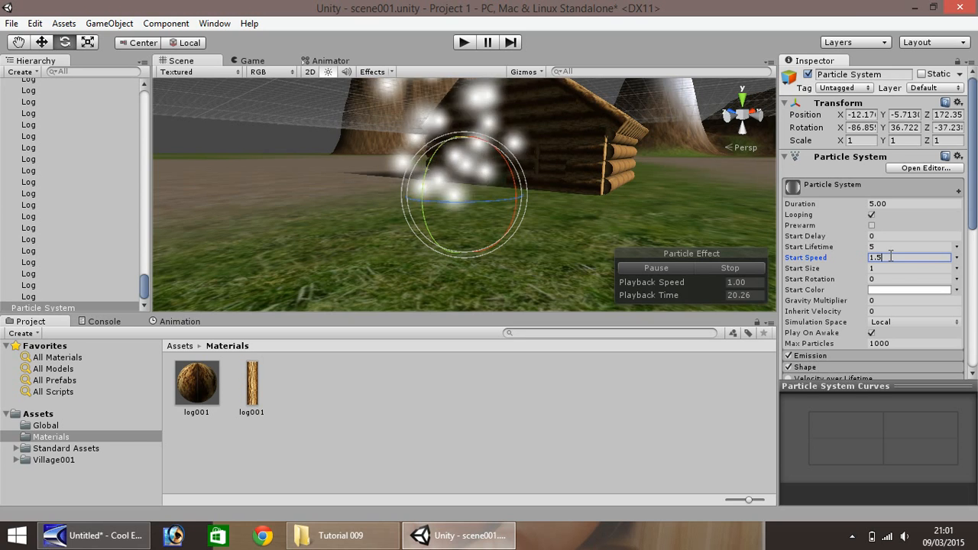
click(883, 268)
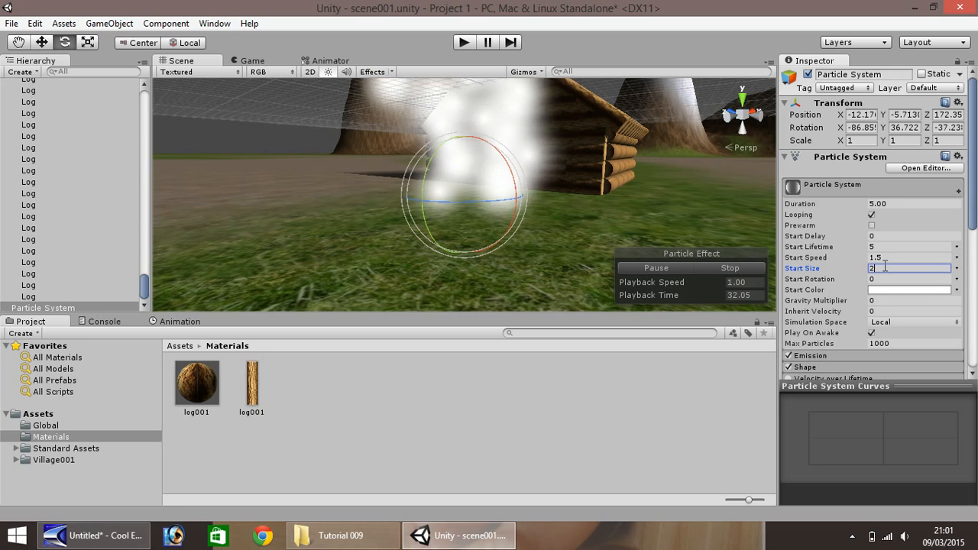
- Set the particles' Start Color to a dark orange with R 186, G 81, B 14
click(896, 291)
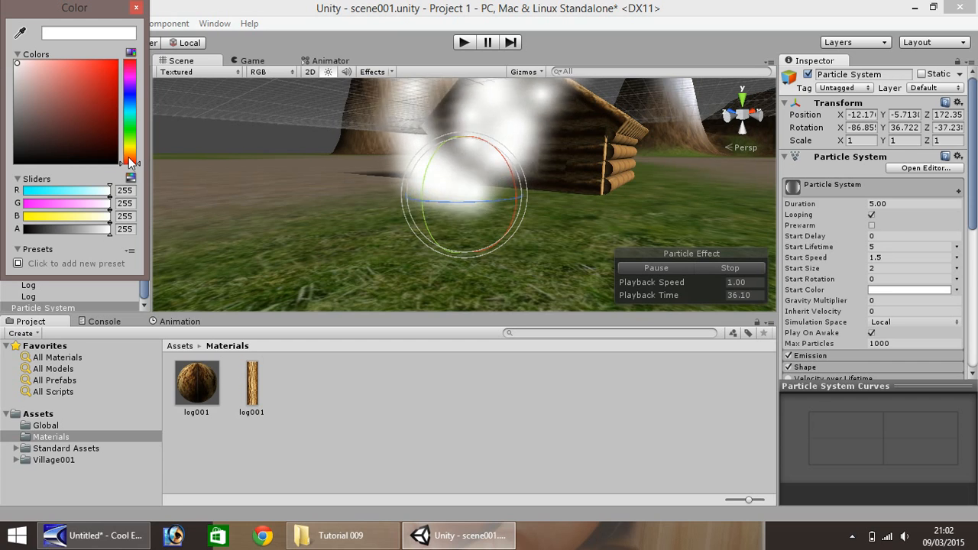
drag(130, 162, 133, 158)
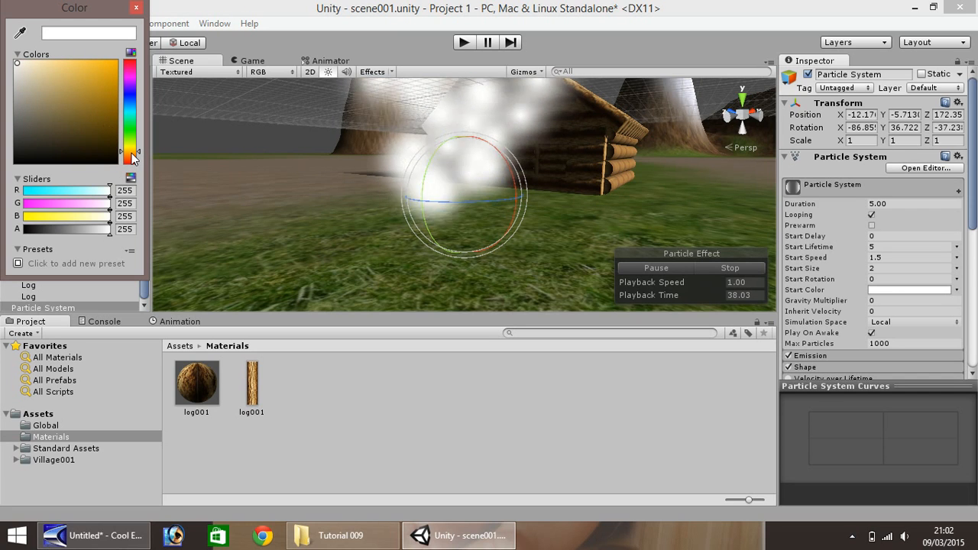
drag(108, 92, 107, 89)
drag(138, 154, 132, 160)
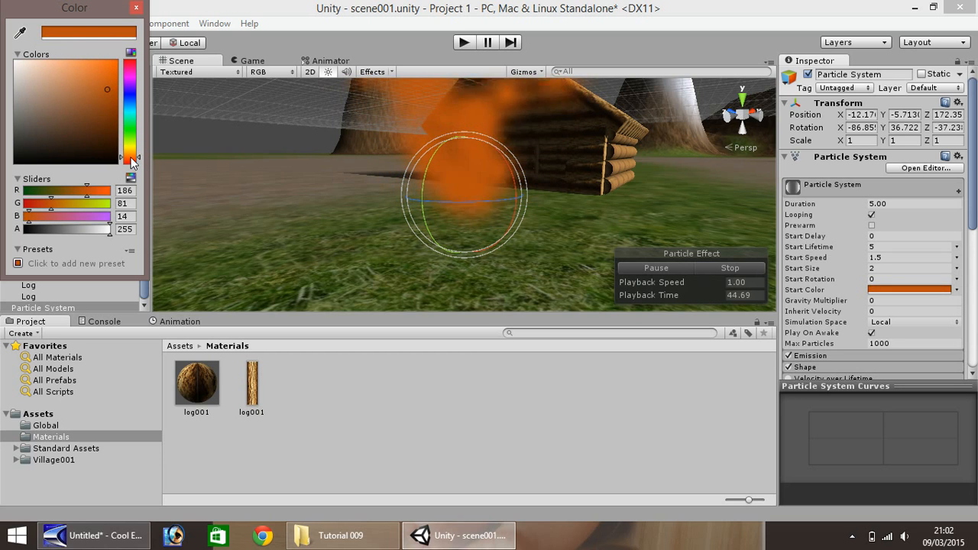
click(137, 8)
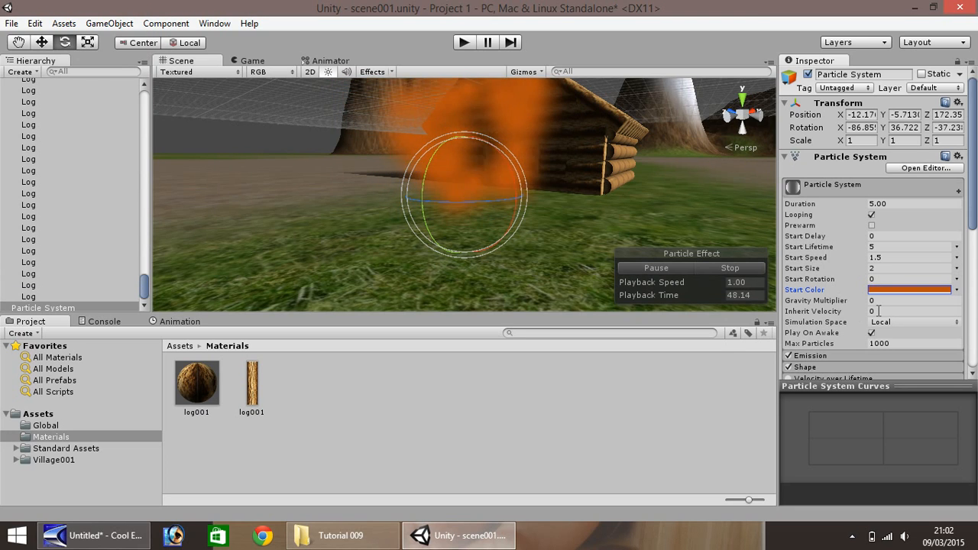
- Collapse the particle system's main settings and enable its Size over Lifetime module
drag(973, 205, 974, 224)
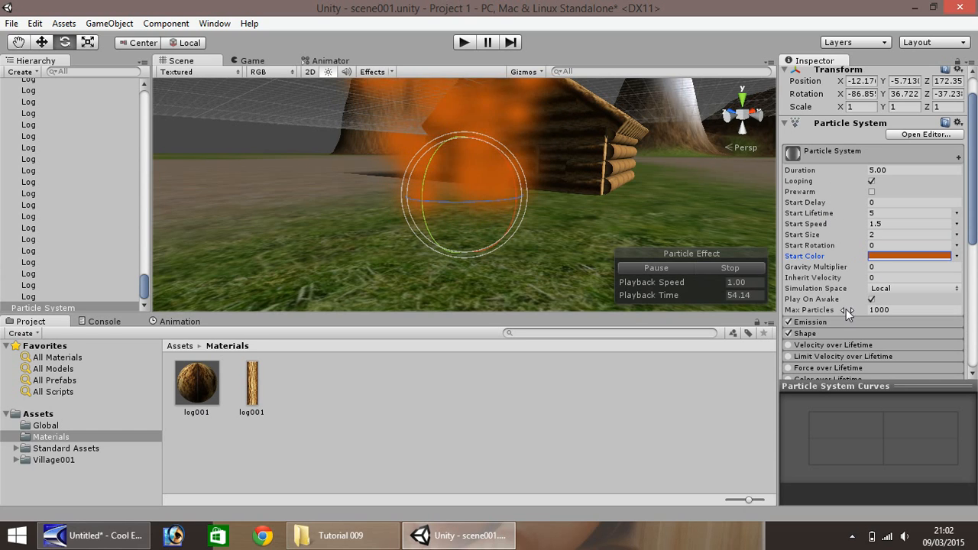
click(835, 154)
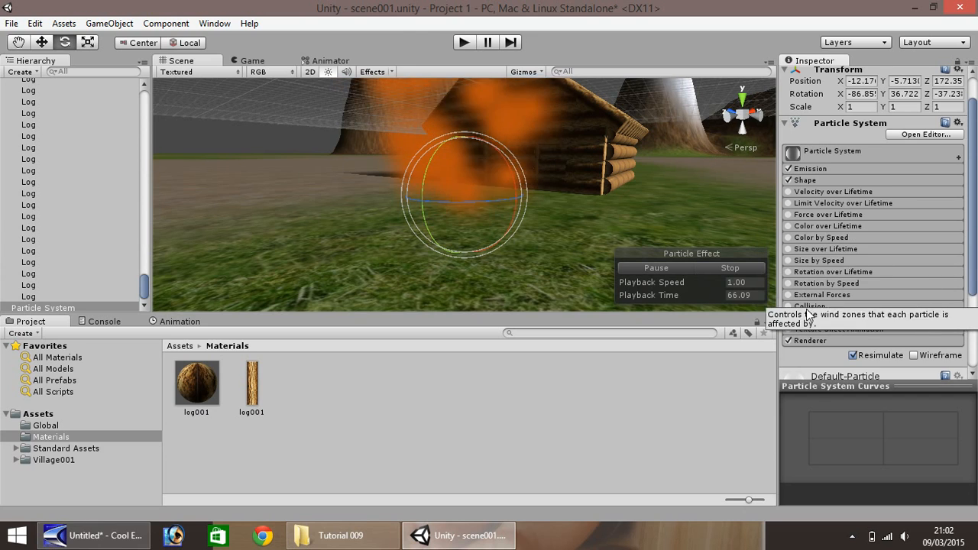
click(841, 194)
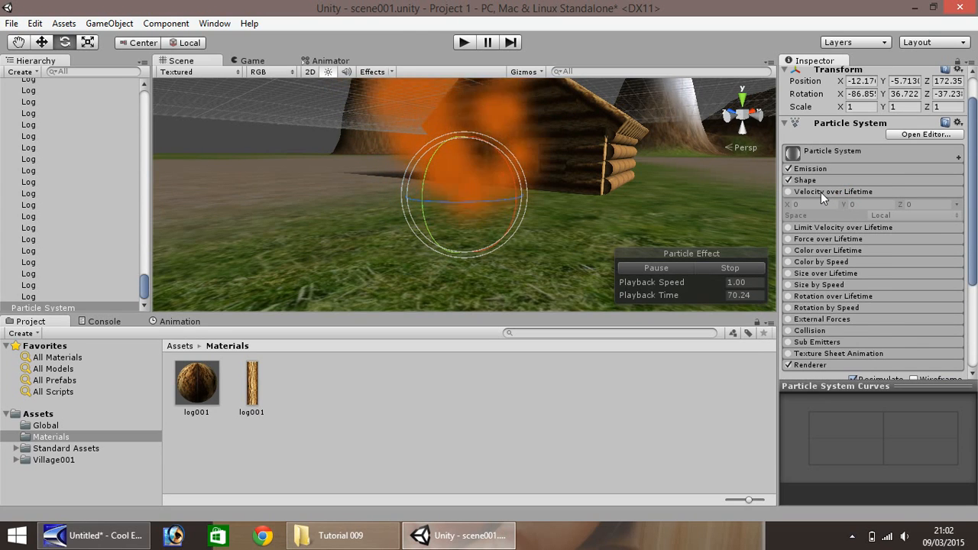
click(822, 192)
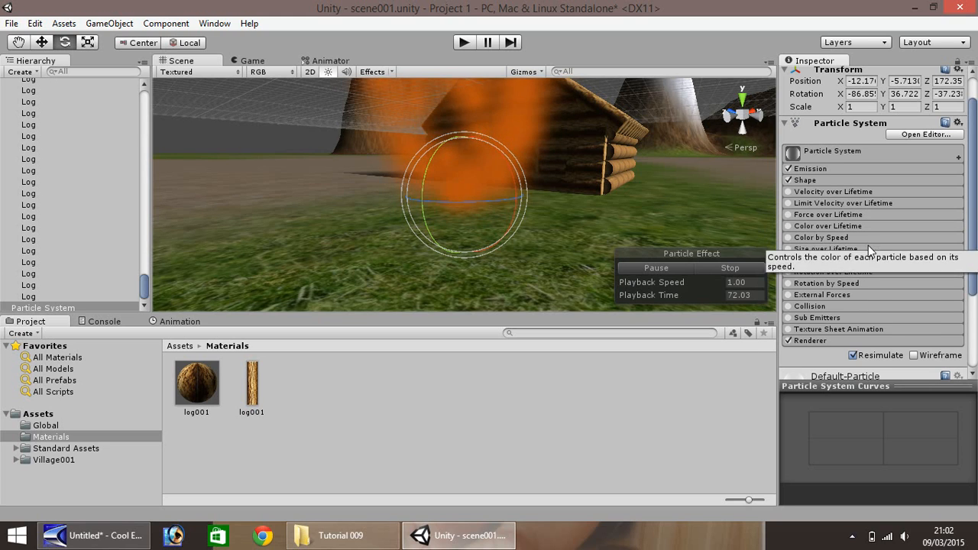
click(809, 251)
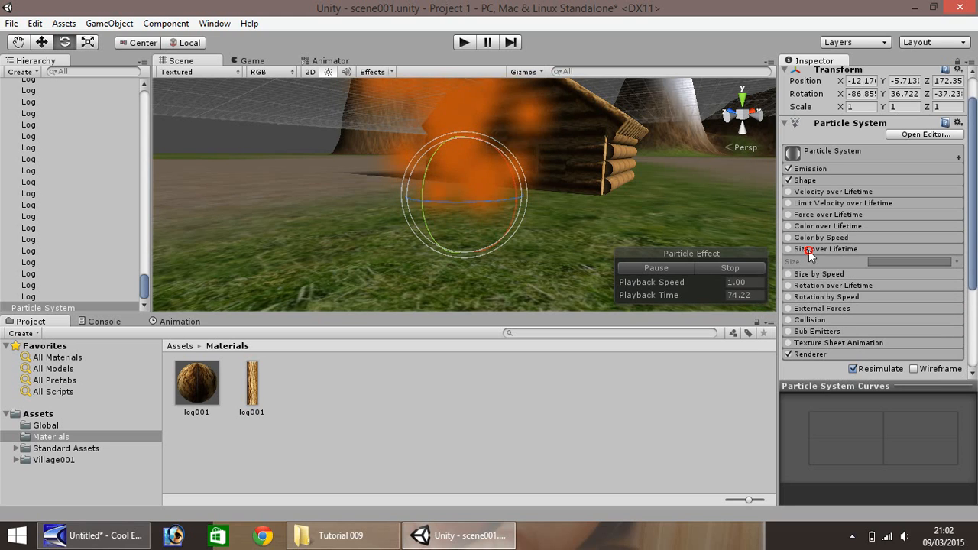
click(787, 249)
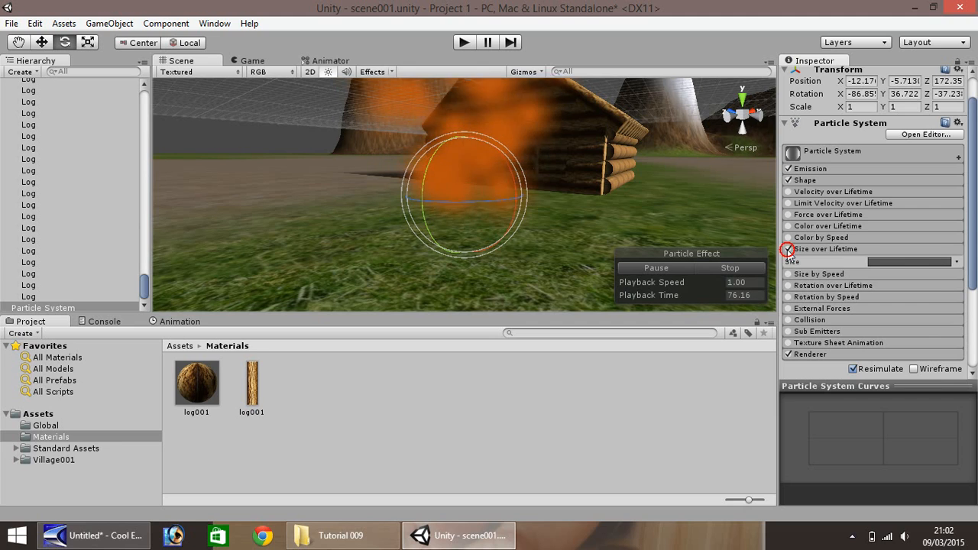
- Shape the Size over Lifetime curve to fall smoothly from 1.0 at the start to 0.0 at the end, and collapse the module
click(916, 262)
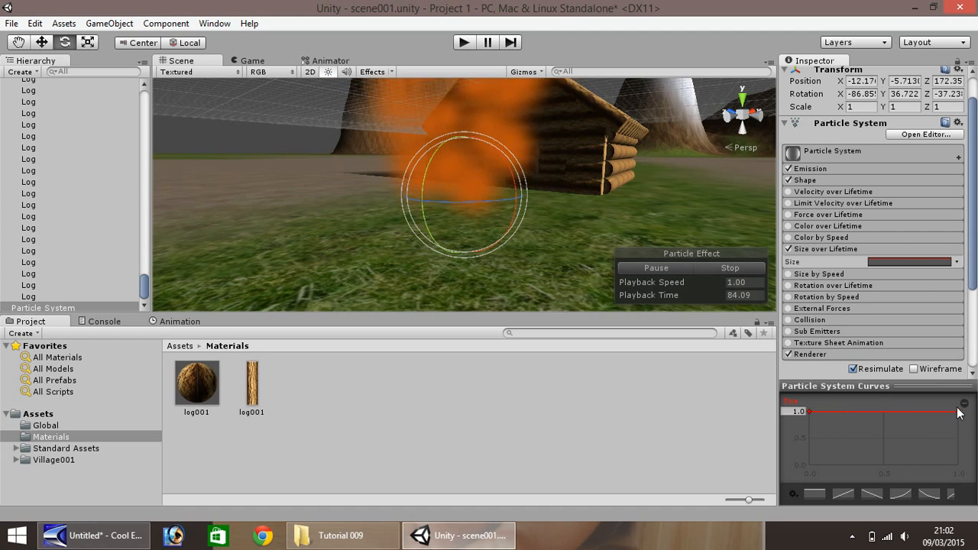
drag(959, 413, 903, 487)
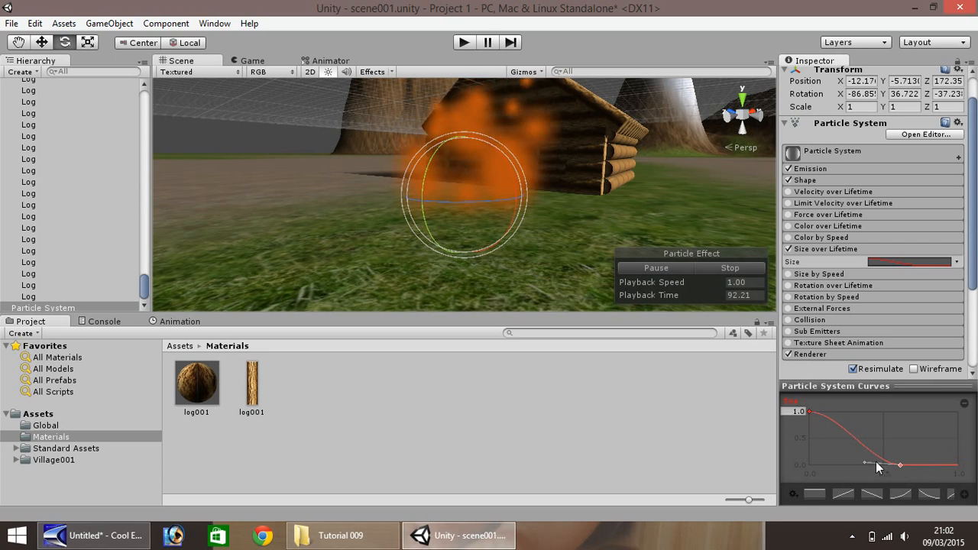
drag(871, 456, 875, 449)
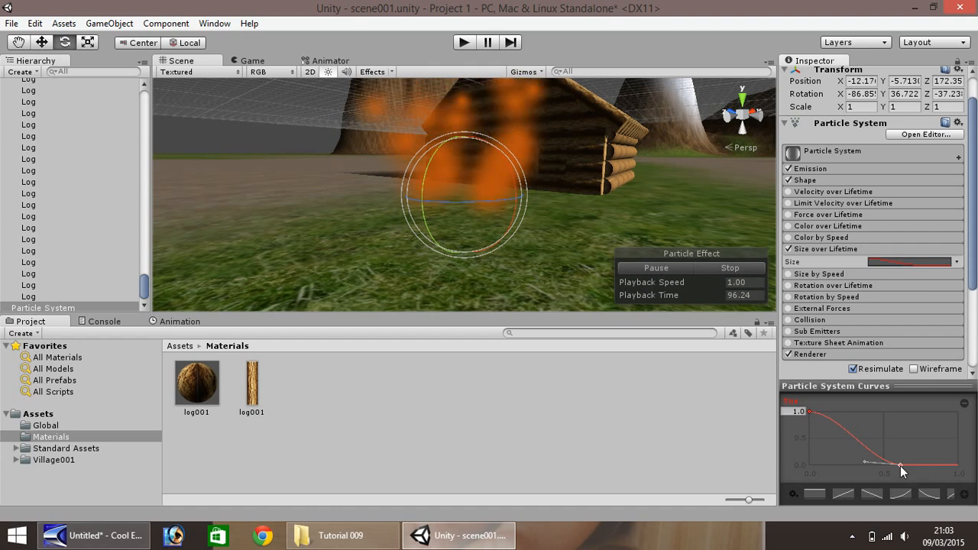
drag(900, 466, 962, 475)
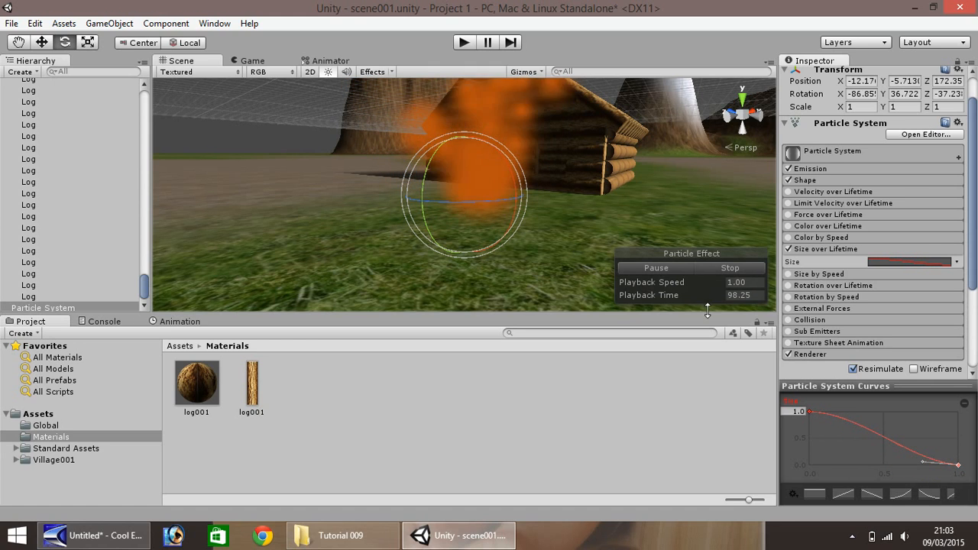
click(843, 248)
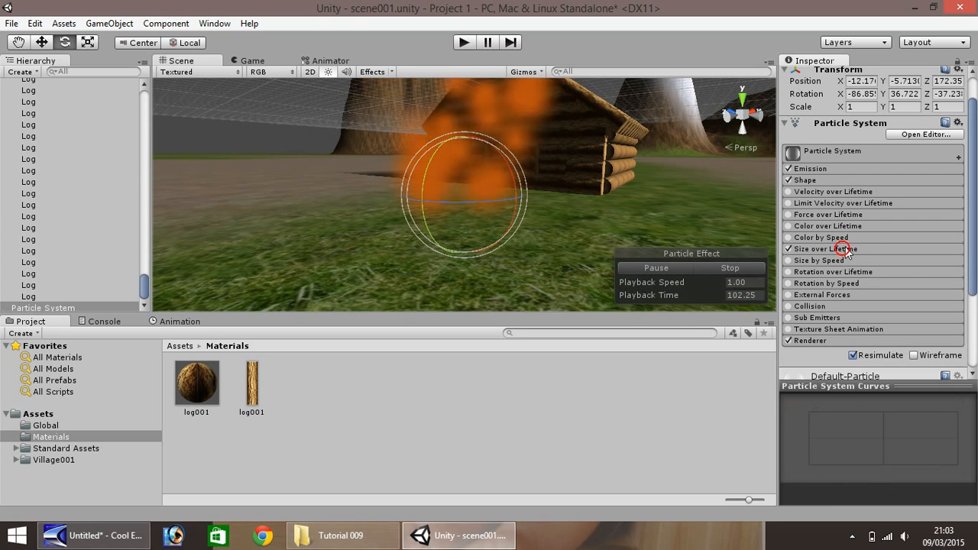
- Set the emitter's cone shape to an Angle of 0 and a Radius of 0.2
mouse_move(974, 266)
mouse_down()
mouse_move(973, 248)
mouse_move(973, 259)
mouse_up()
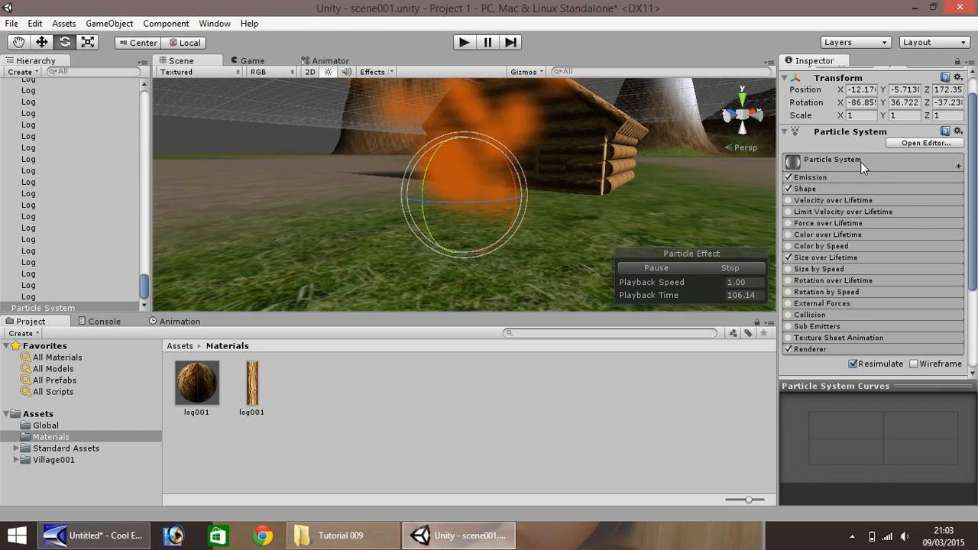
click(812, 188)
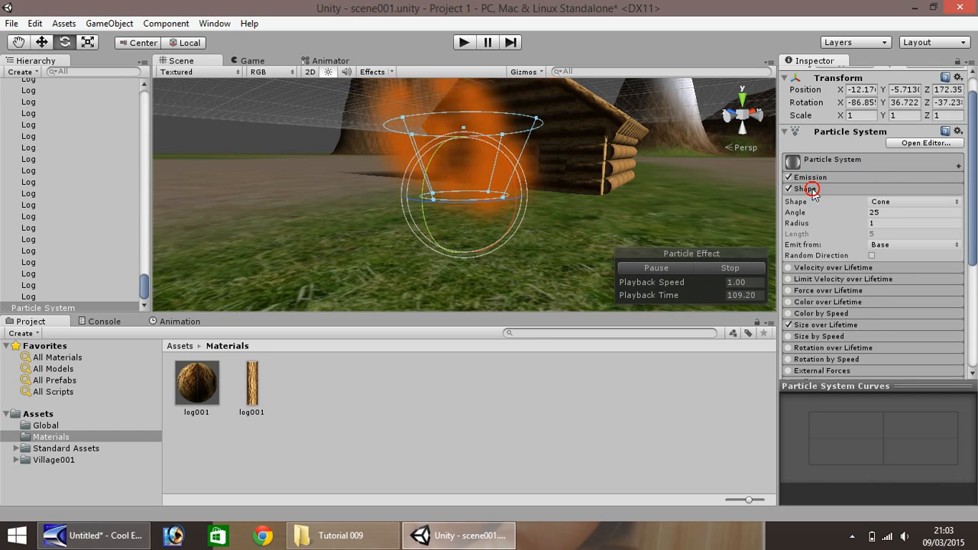
click(889, 212)
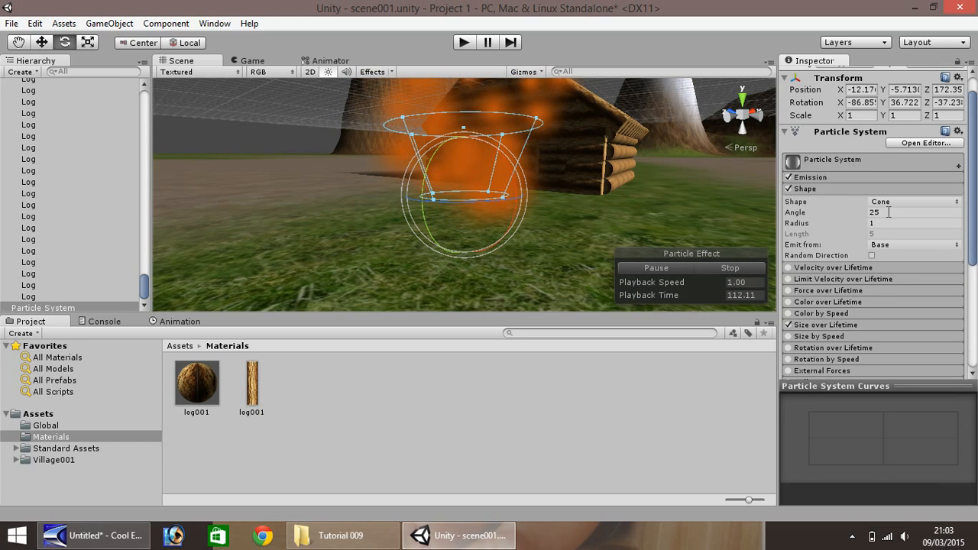
text(0)
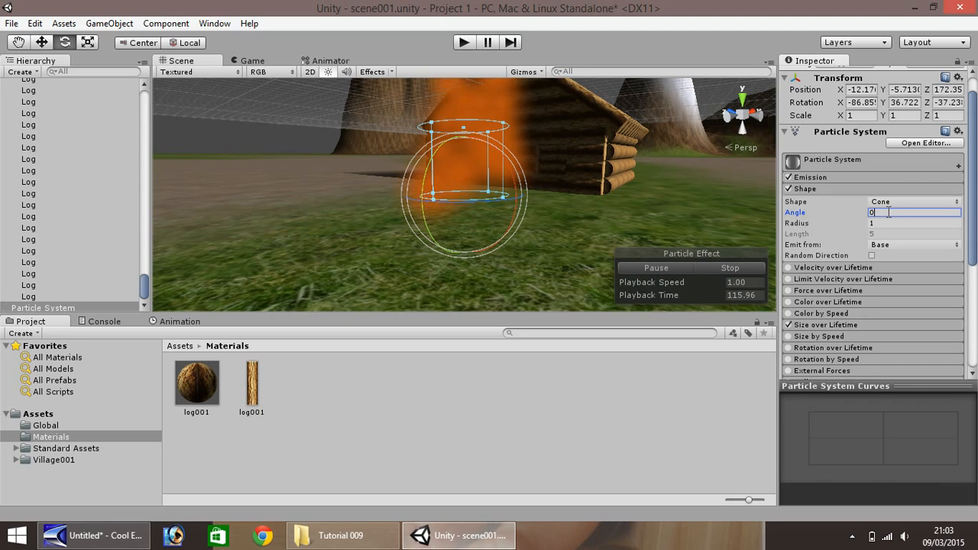
click(884, 222)
text(0)
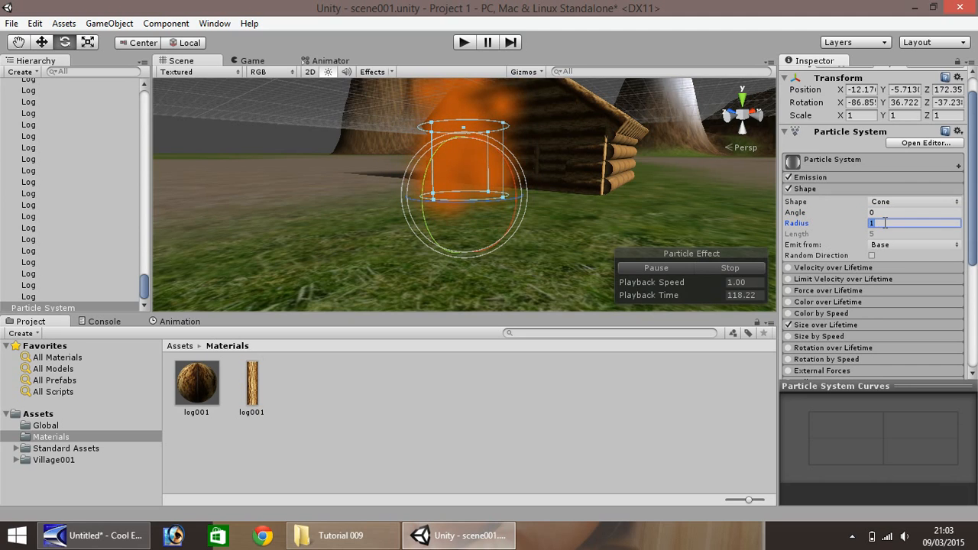
text(.2)
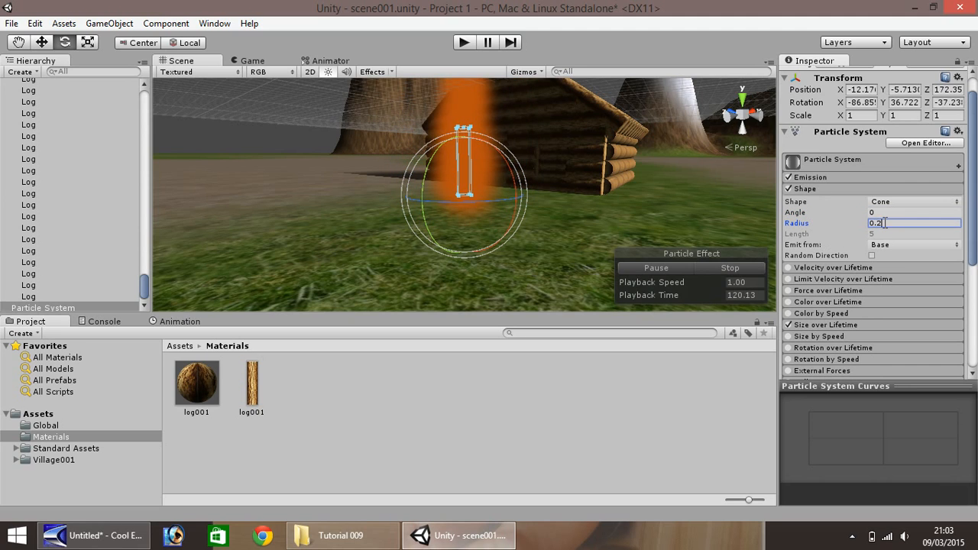
scroll(547, 166, down, 10)
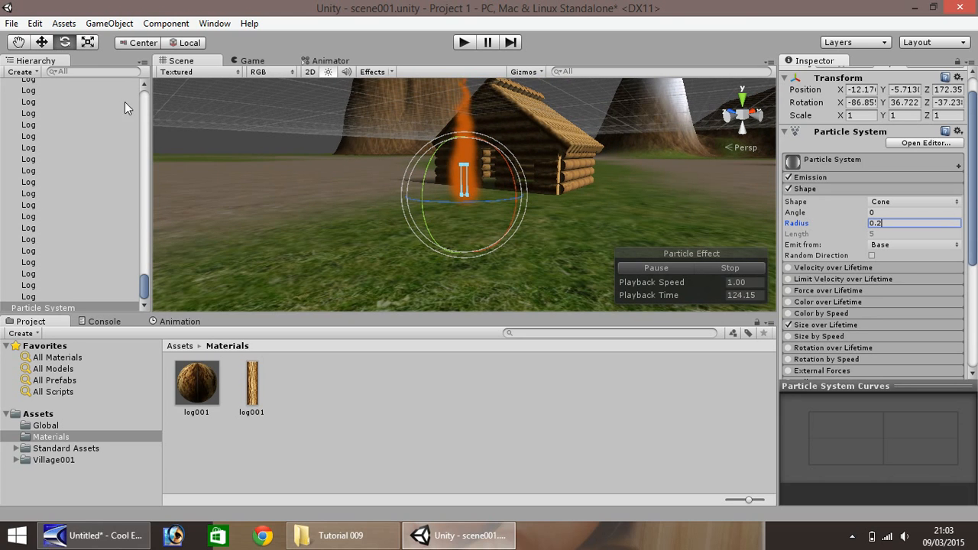
- Lower the particle system to a Y position of about -7.26 and collapse its Shape module
click(41, 42)
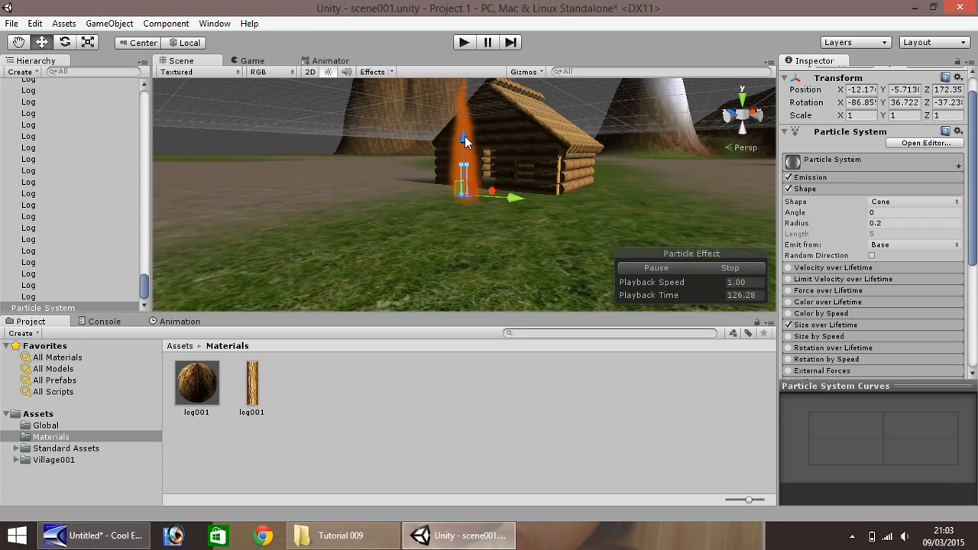
drag(463, 141, 463, 166)
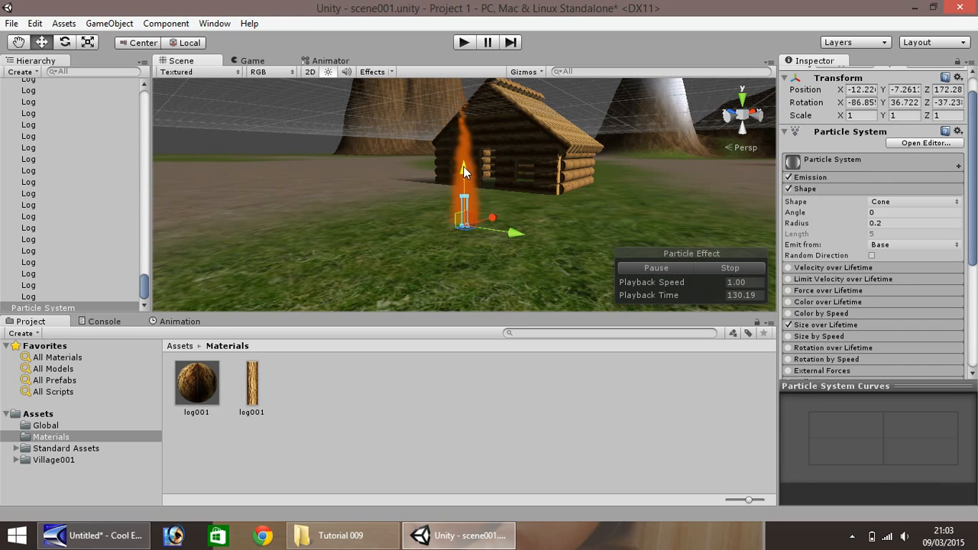
click(804, 189)
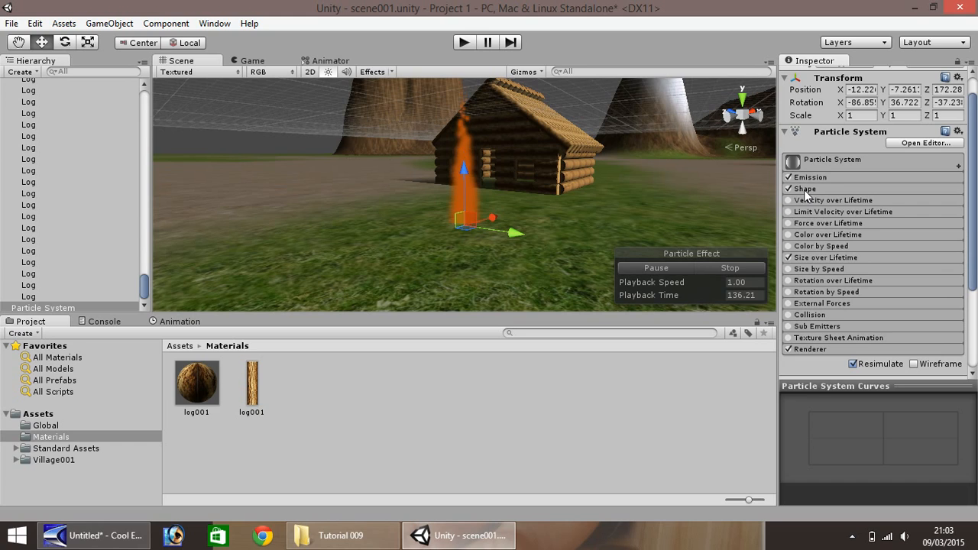
- Enable the particle system's Rotation over Lifetime module and collapse it
click(811, 280)
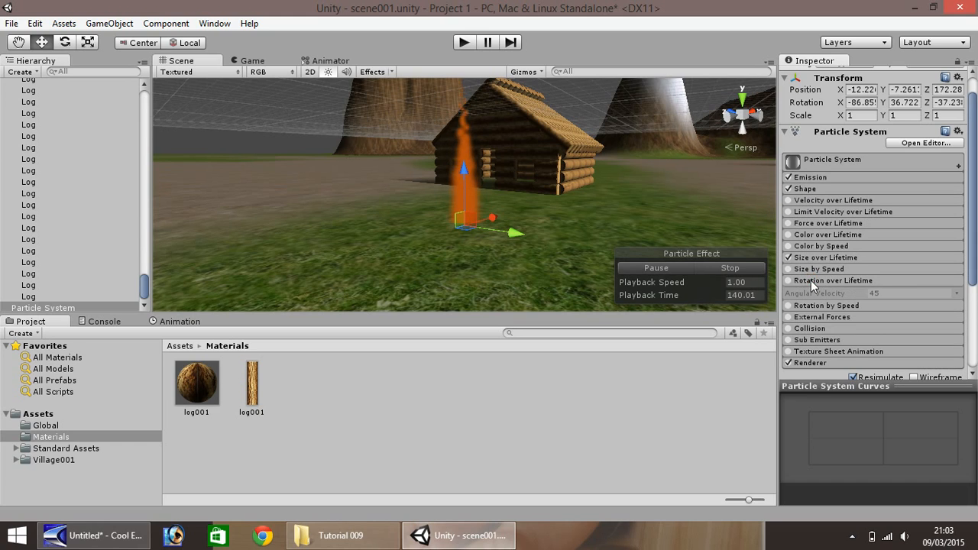
click(790, 280)
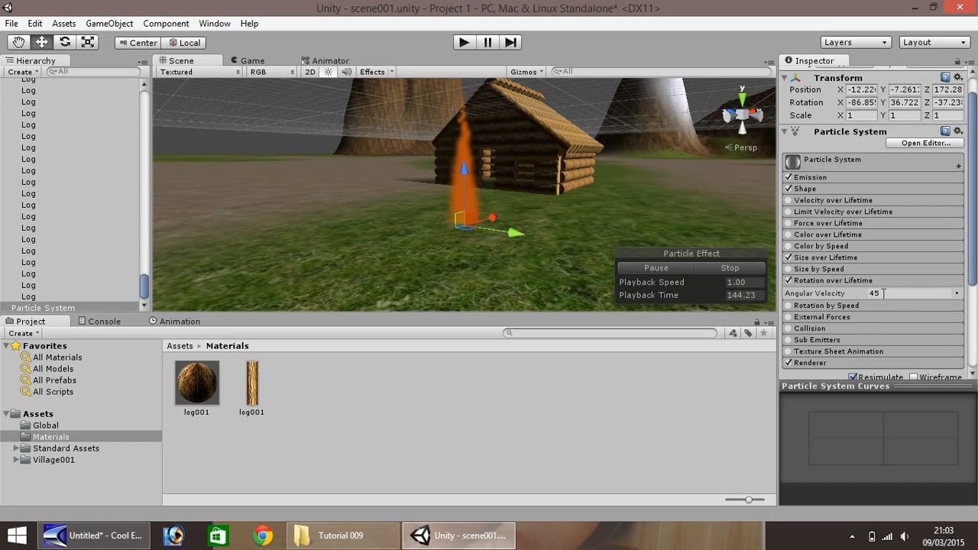
click(817, 279)
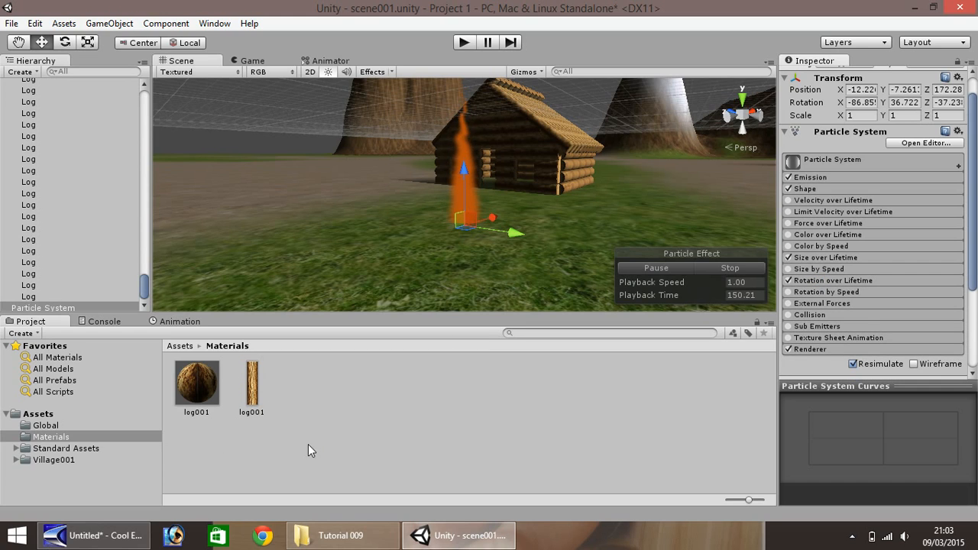
- Create a new material named flame001 in the Materials folder
right_click(322, 392)
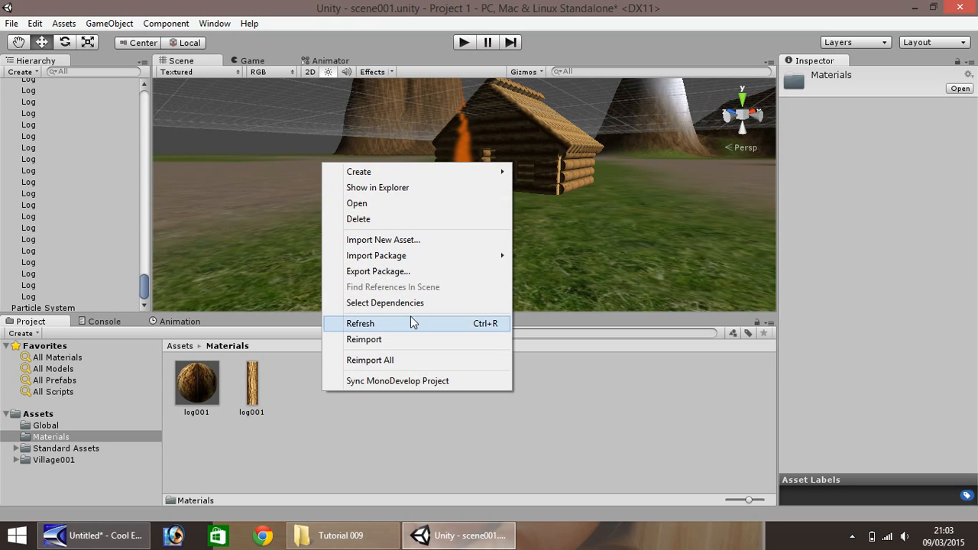
mouse_move(466, 177)
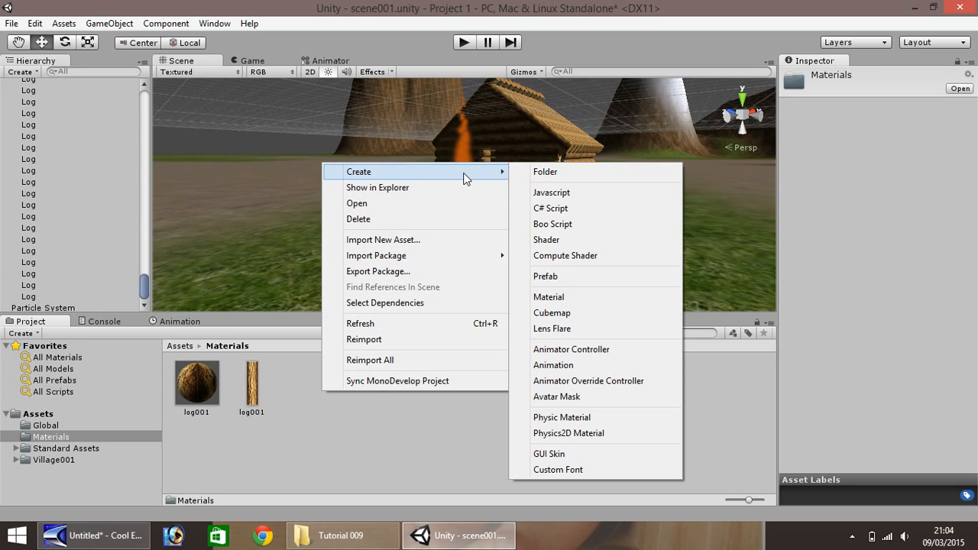
click(557, 298)
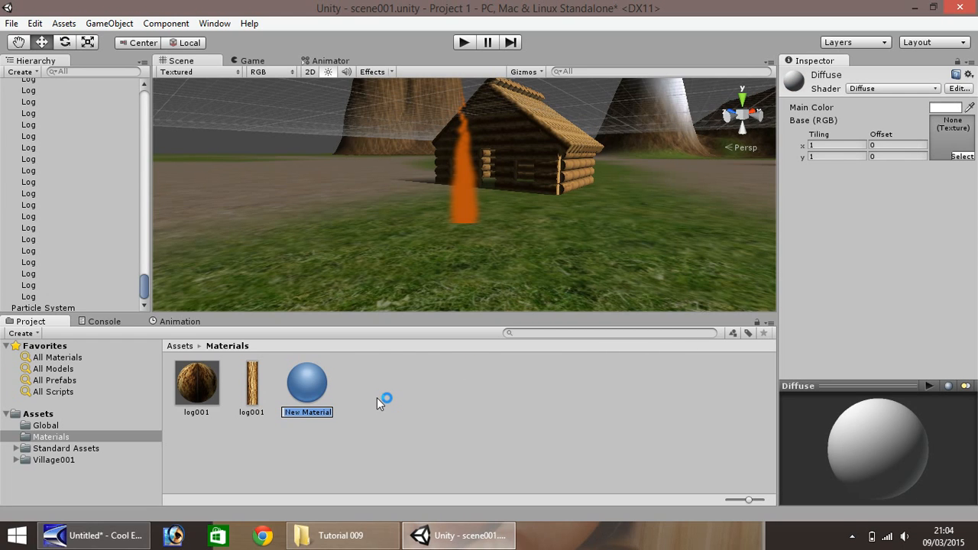
text(flame001)
key(Return)
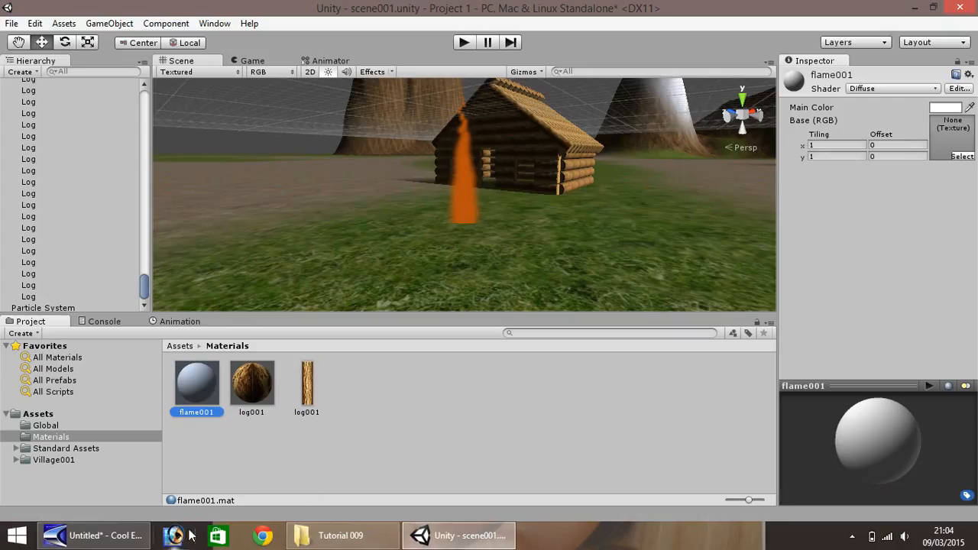
- Import fire001.jpg from the Tutorial 009 folder into Materials and assign it as the flame001 material's base texture
click(340, 535)
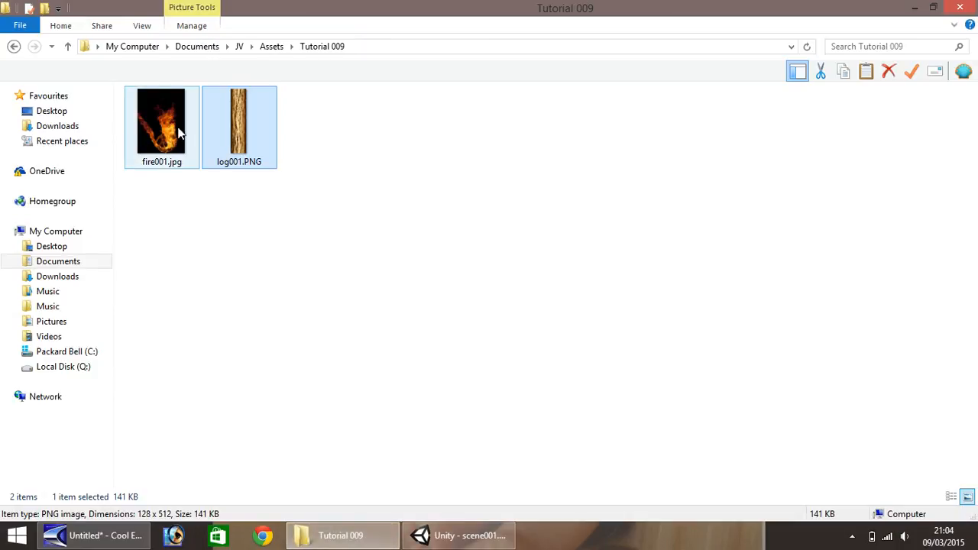
drag(168, 128, 351, 410)
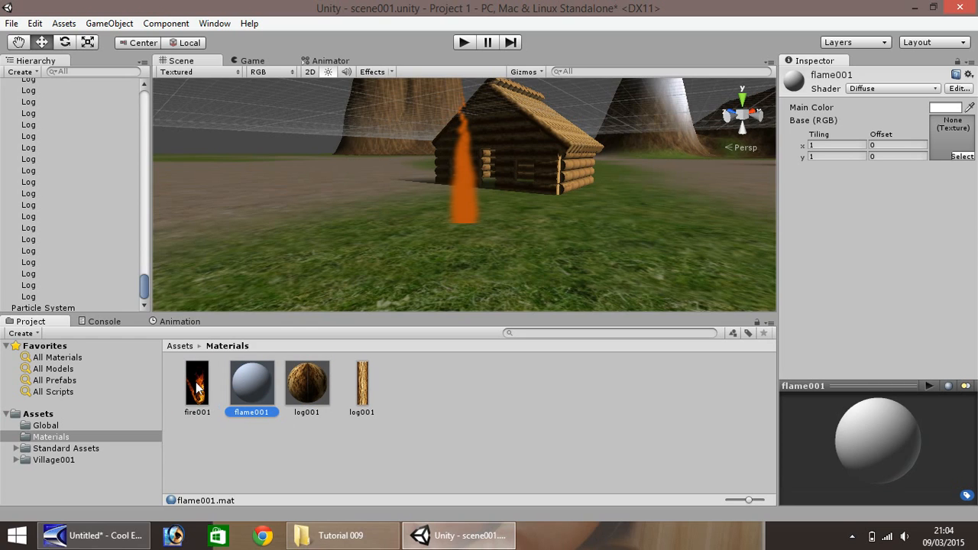
click(197, 387)
drag(673, 345, 945, 138)
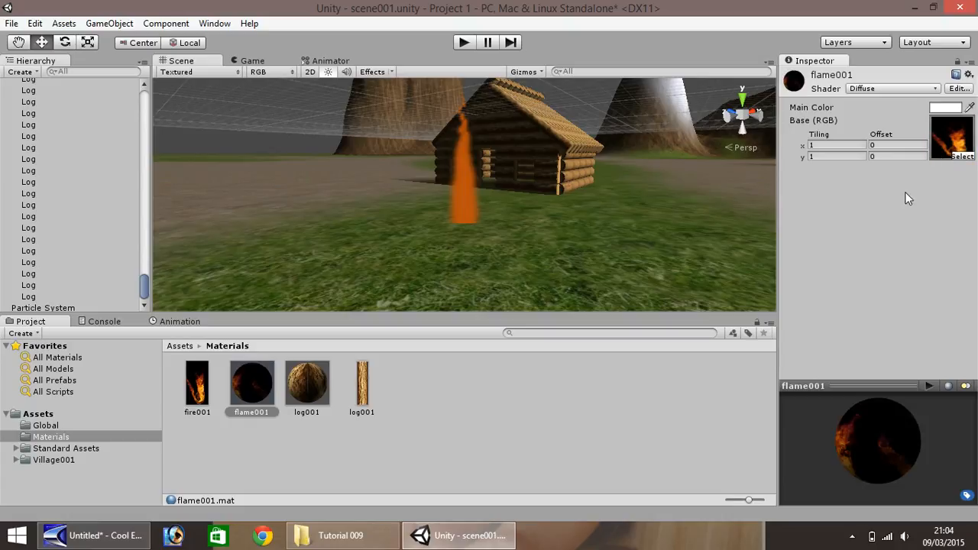
- Change the flame001 material's shader to Particles/Additive
click(935, 89)
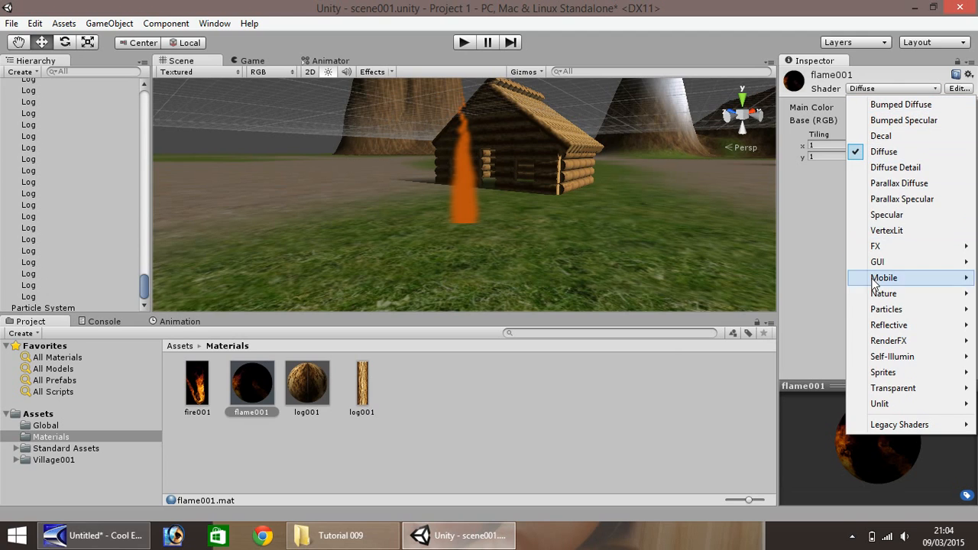
mouse_move(884, 313)
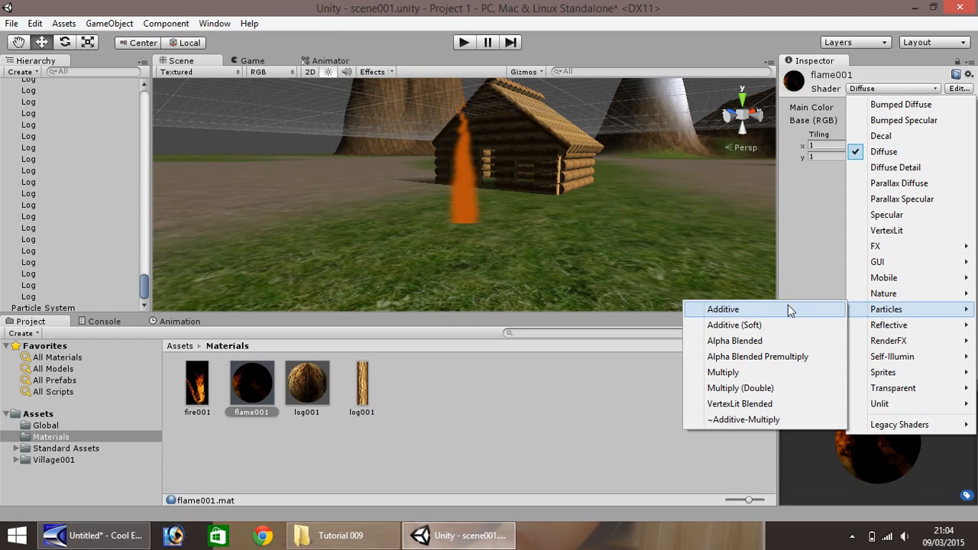
click(725, 310)
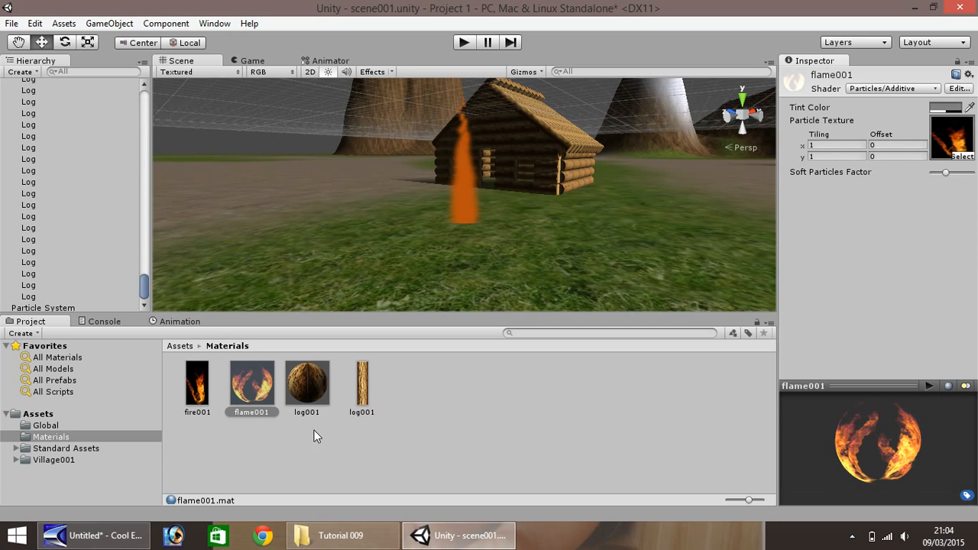
- Set the particle system's Renderer to Stretched Billboard with the flame001 material, and raise the effect to a Y position of about -7.15
click(467, 201)
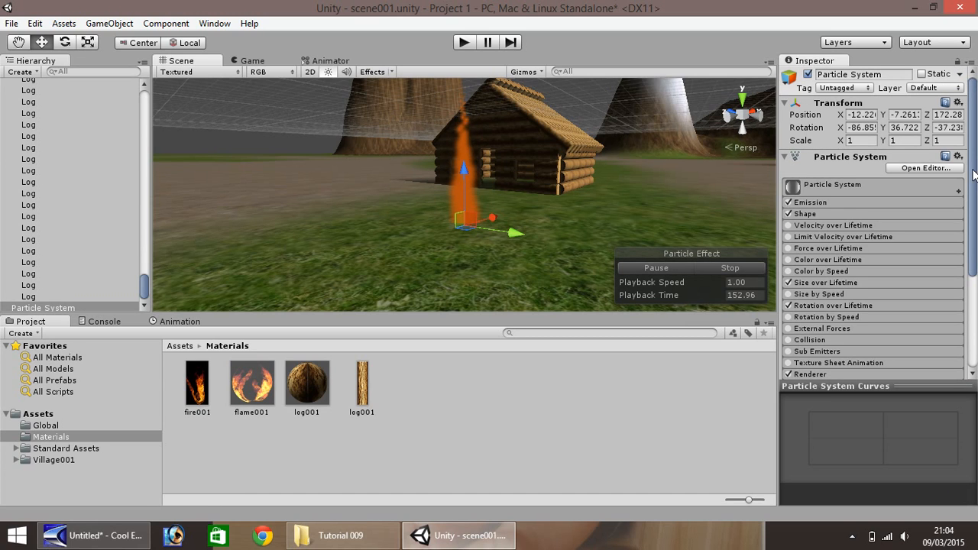
scroll(898, 264, down, 4)
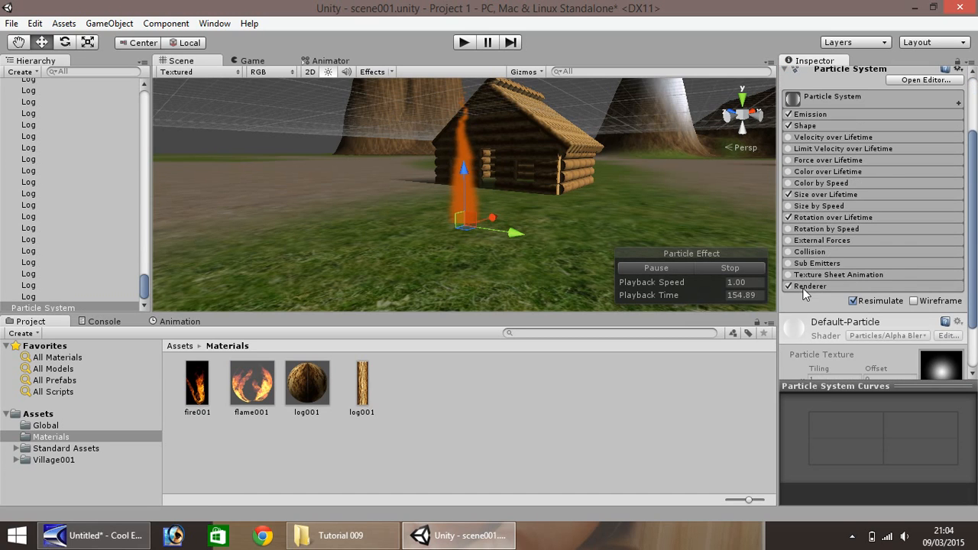
click(817, 287)
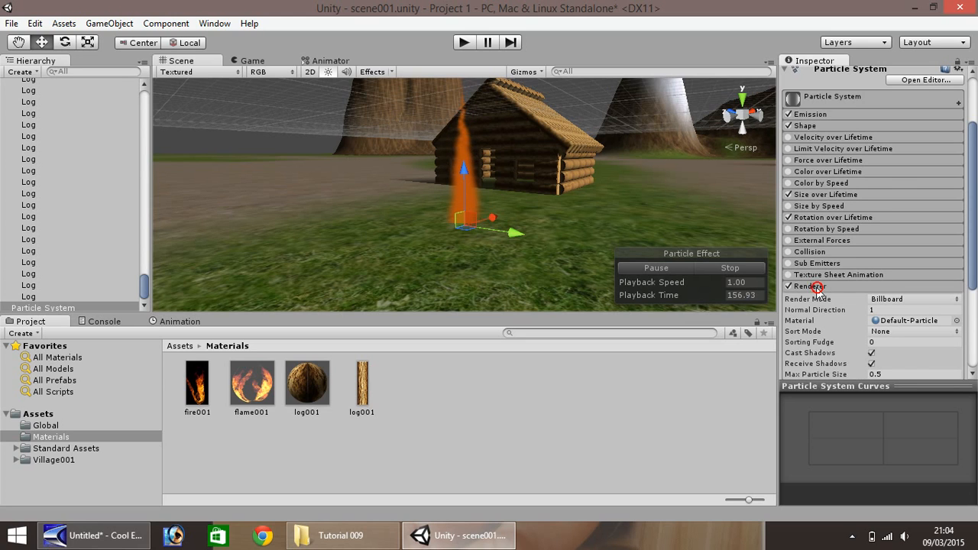
scroll(856, 263, down, 3)
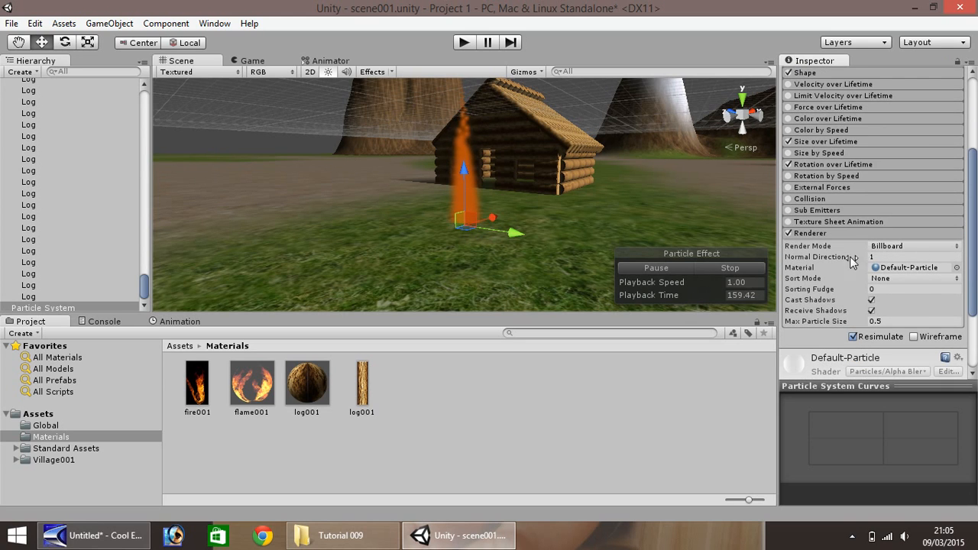
click(955, 247)
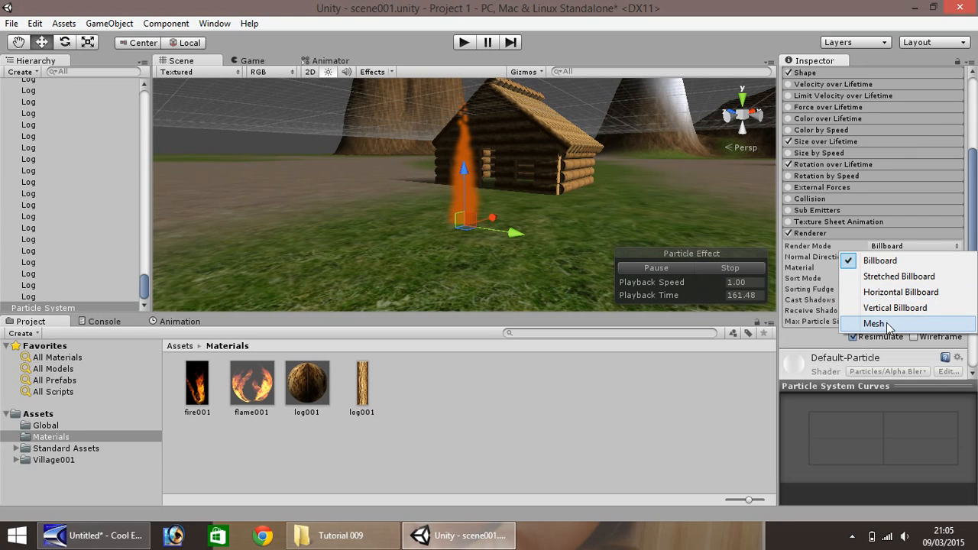
click(883, 279)
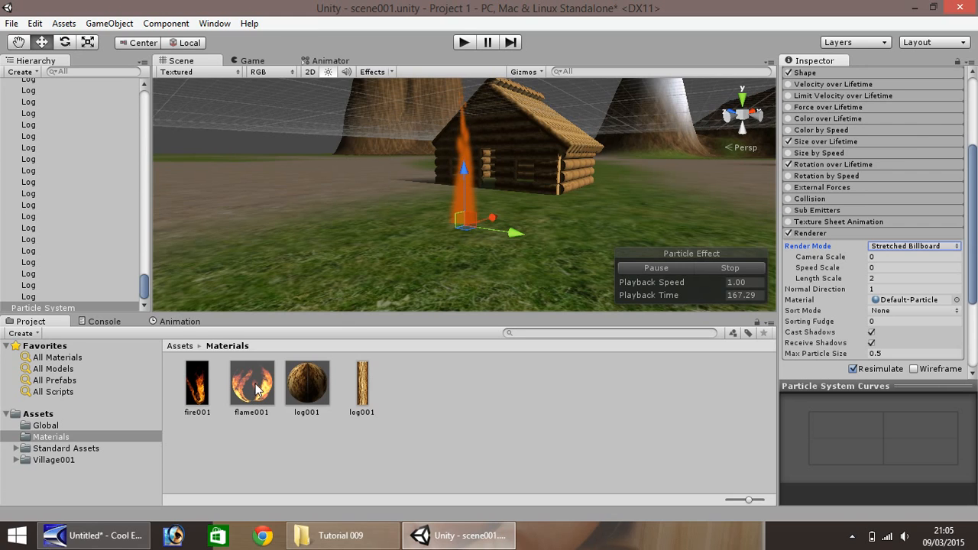
drag(254, 386, 909, 302)
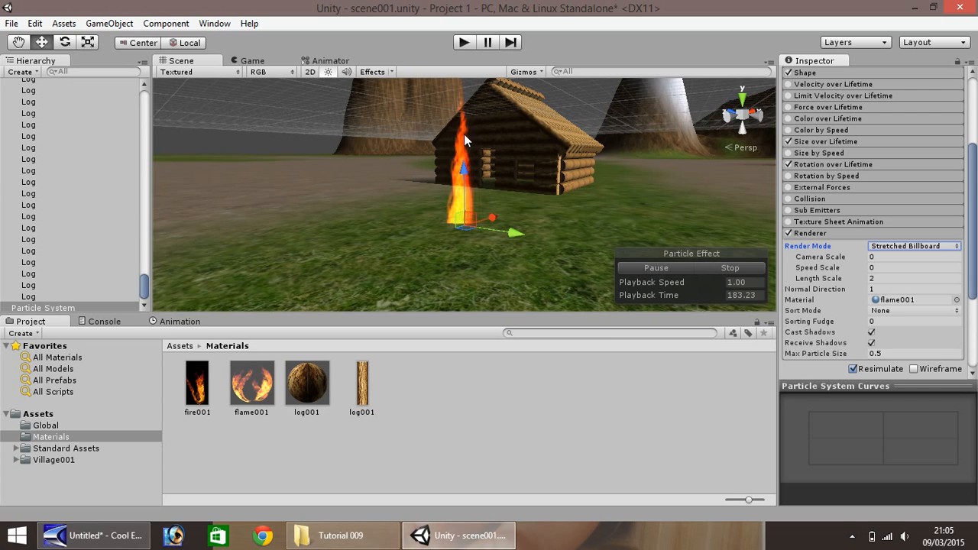
mouse_move(464, 172)
mouse_down()
mouse_move(463, 205)
mouse_move(465, 170)
mouse_up()
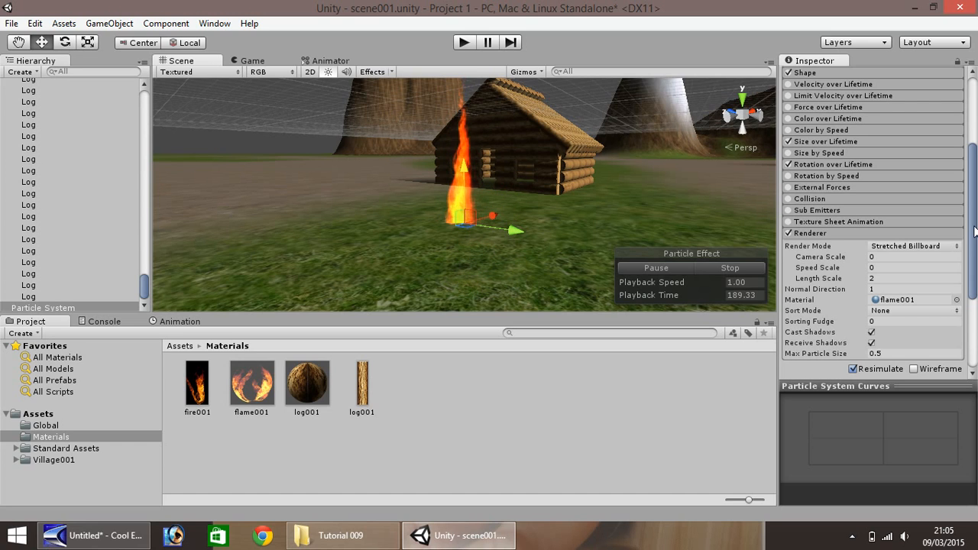
- Try the Sphere, HemiSphere and Box shapes for the particle emitter, and return it to Cone
scroll(966, 201, up, 3)
scroll(966, 201, up, 2)
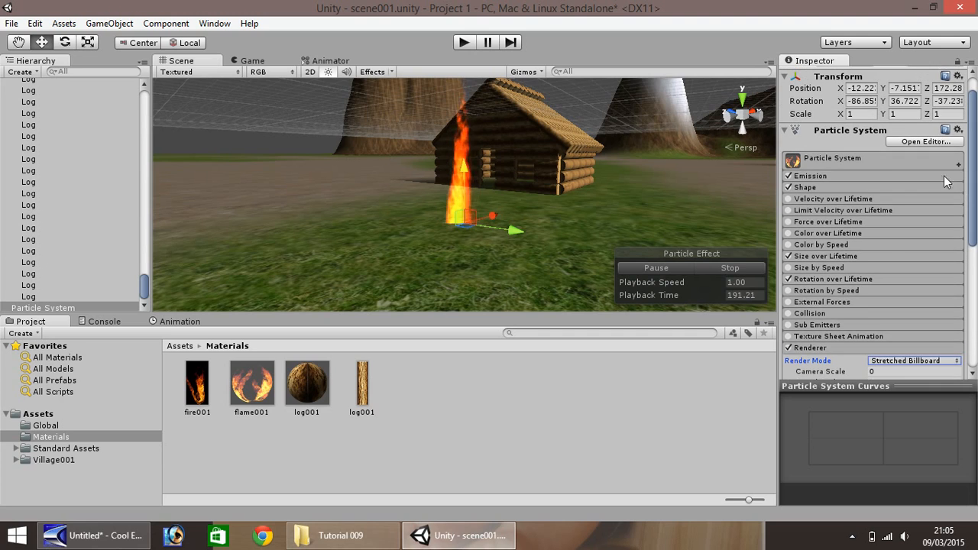
click(806, 188)
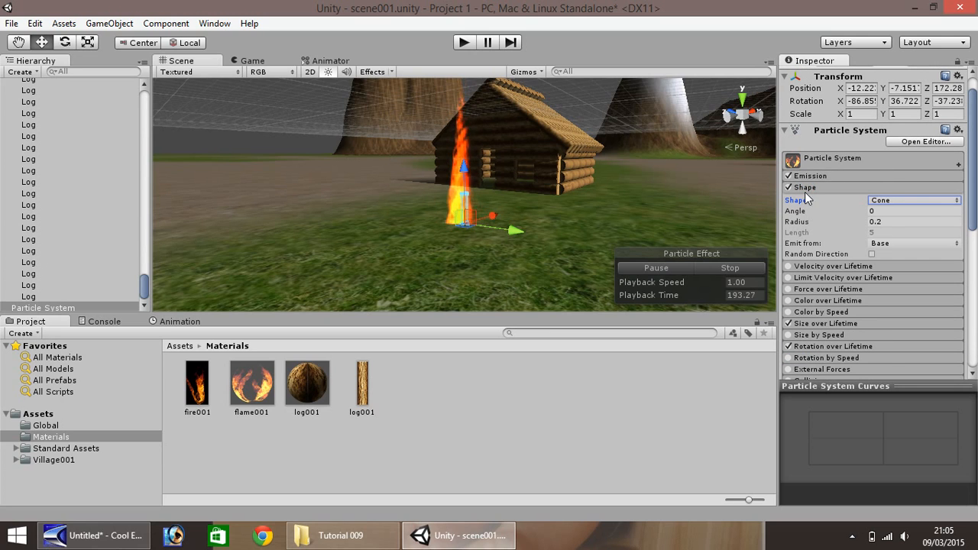
click(905, 201)
click(904, 214)
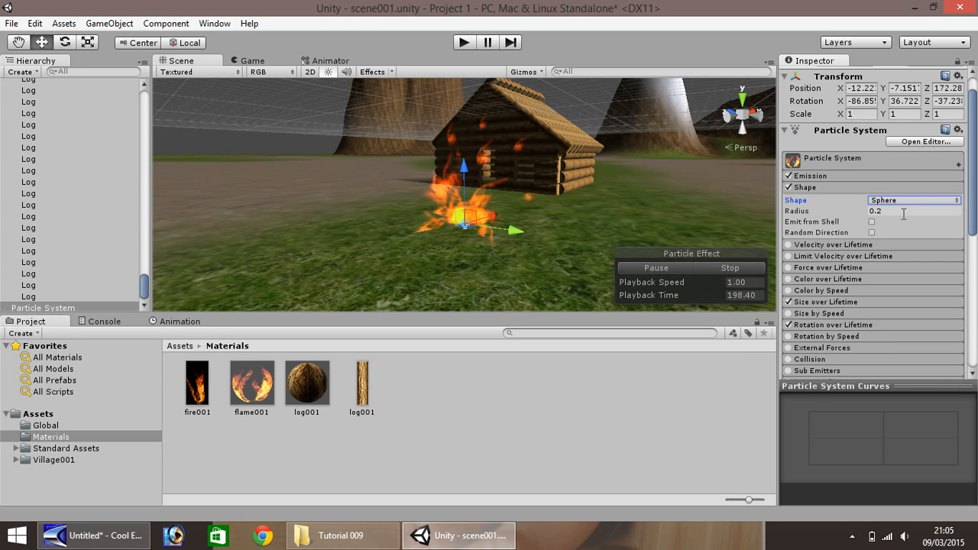
click(923, 200)
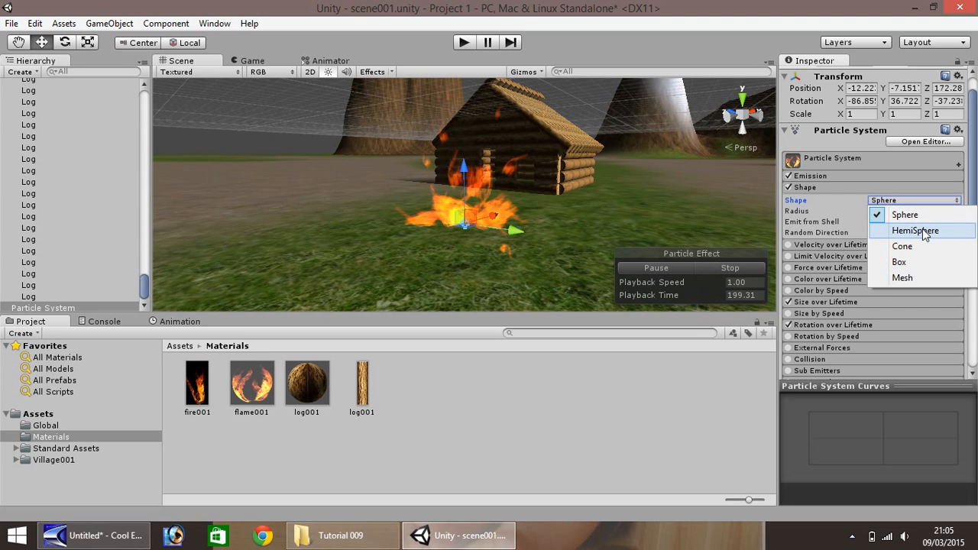
click(922, 228)
click(905, 200)
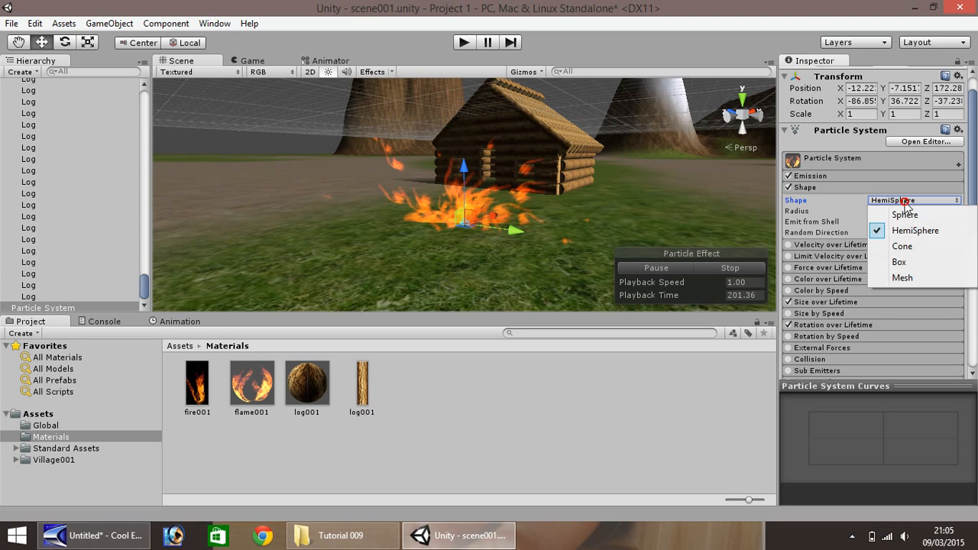
click(908, 262)
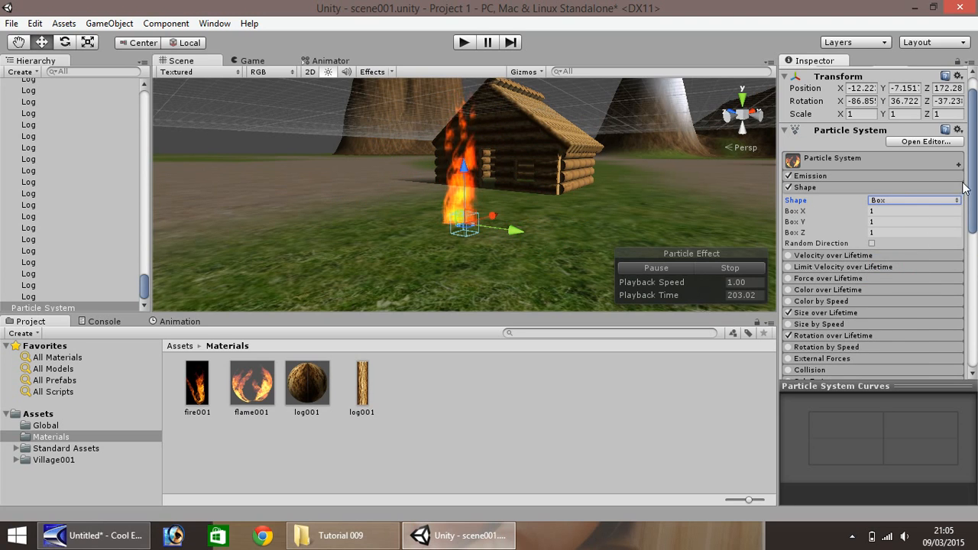
click(944, 200)
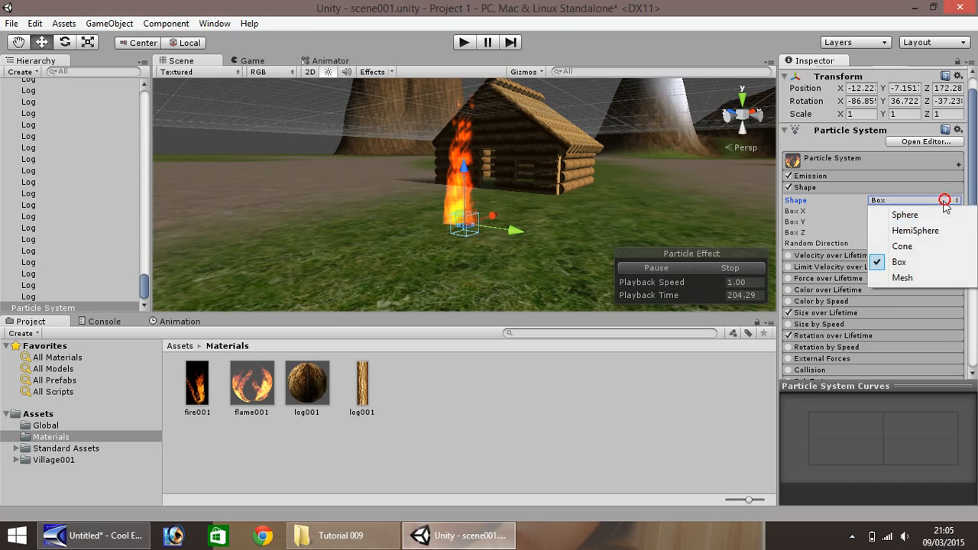
click(910, 246)
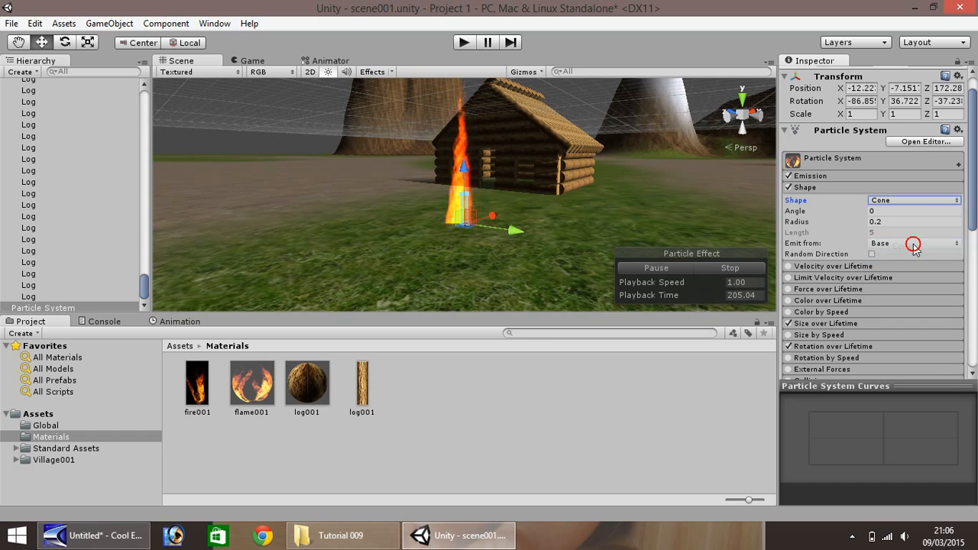
- Set the emitter shape to Box and lower the particle system to a Y position of about -9.32
click(956, 203)
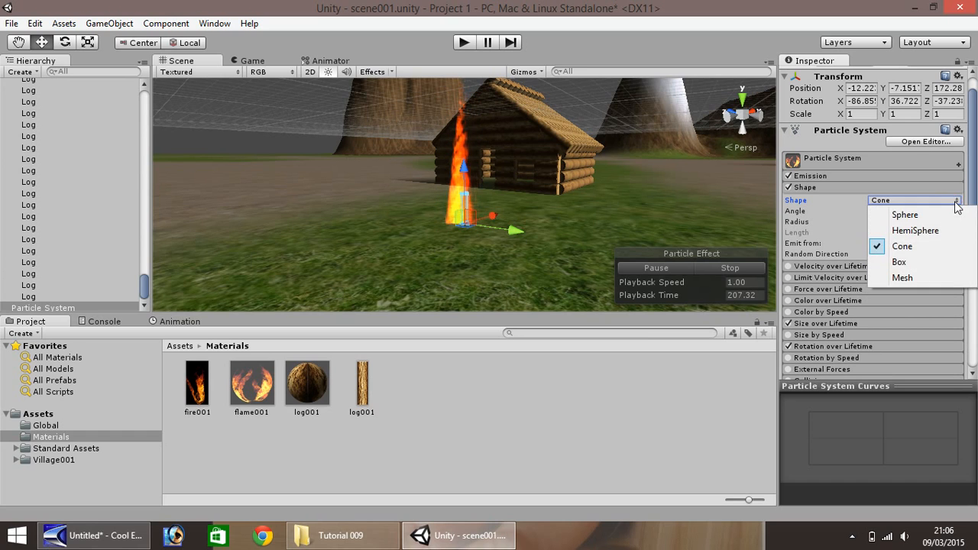
click(909, 262)
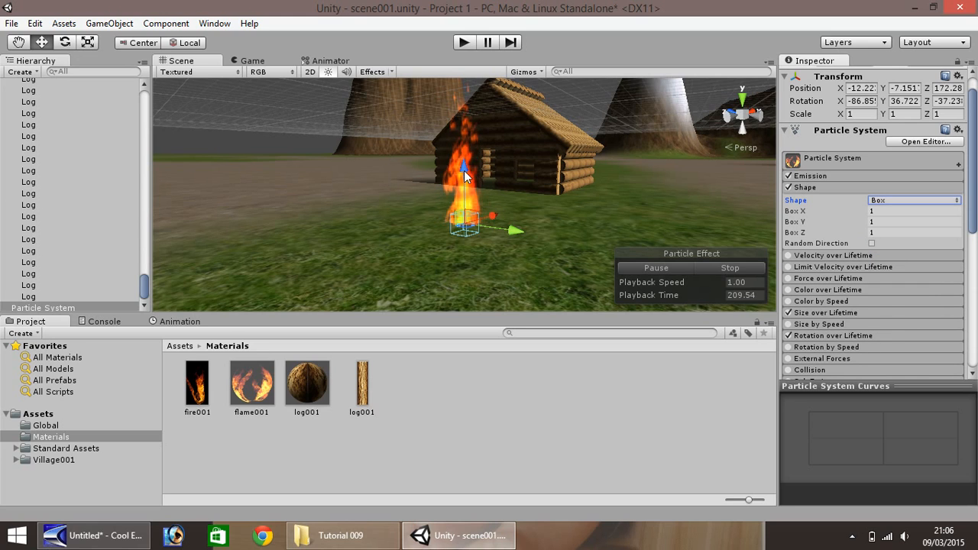
drag(464, 171, 463, 207)
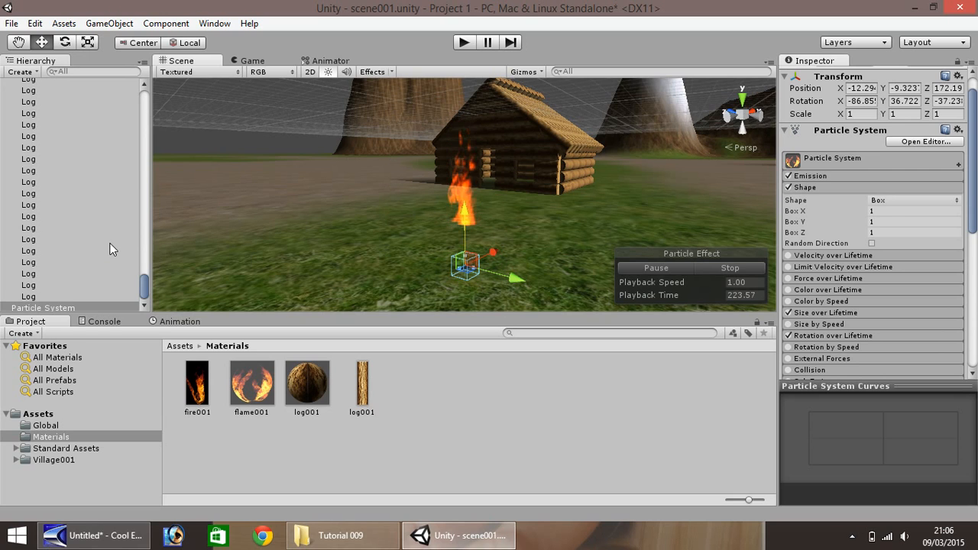
- Rename the particle system to CampFire001 and collapse the LogCabin001 group in the hierarchy
right_click(52, 308)
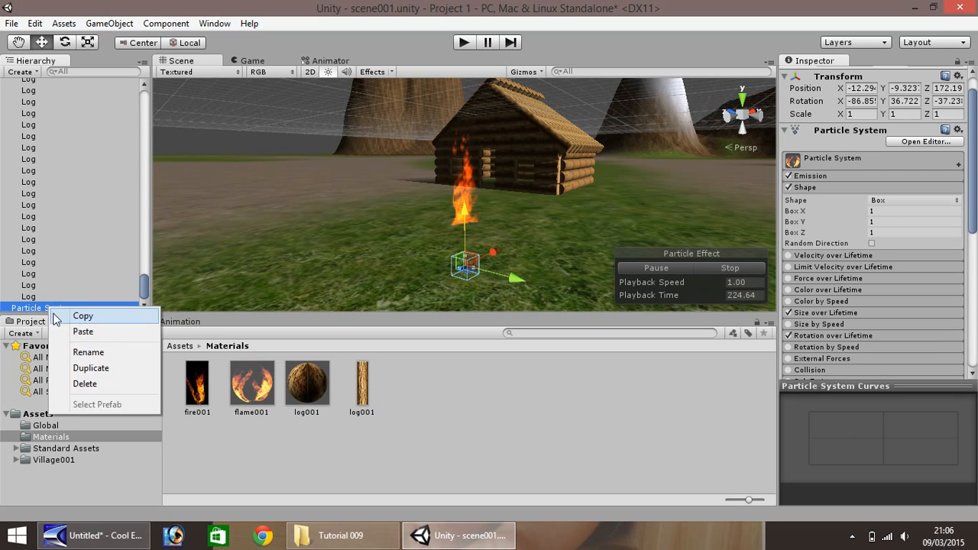
click(86, 351)
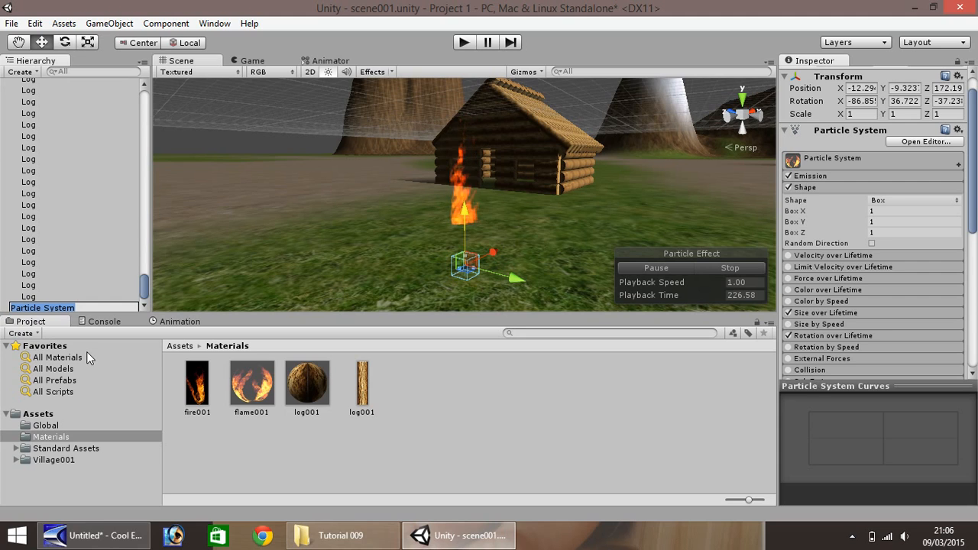
text(Cam)
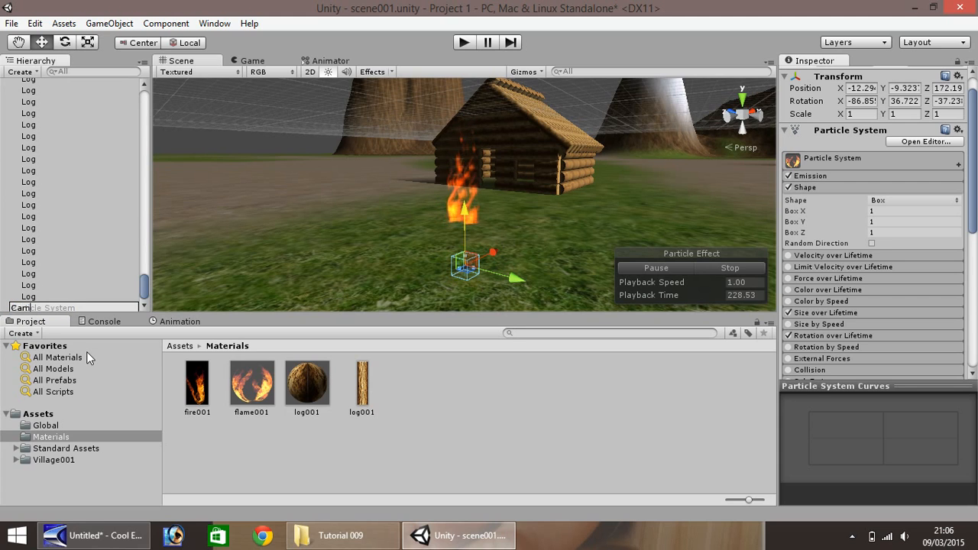
text(pFire001)
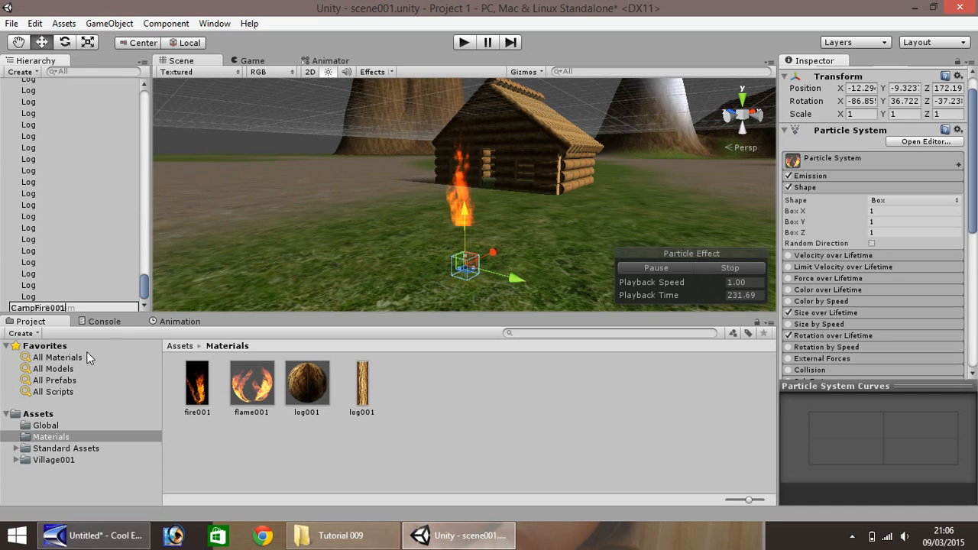
key(Return)
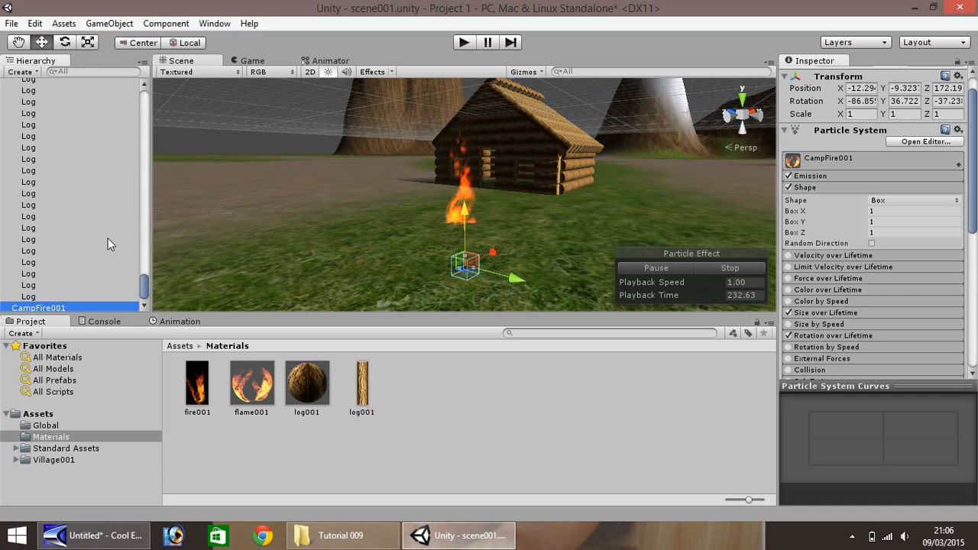
drag(144, 288, 144, 108)
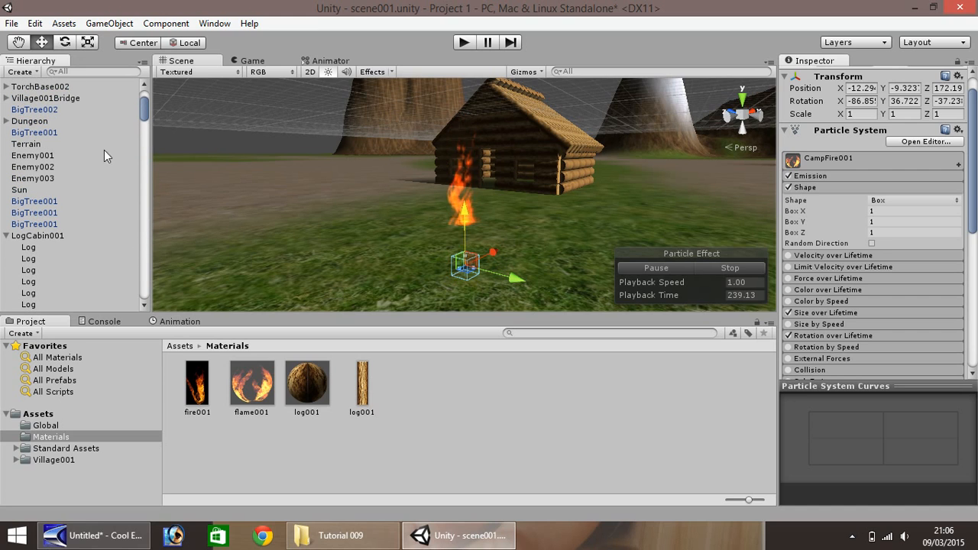
click(6, 235)
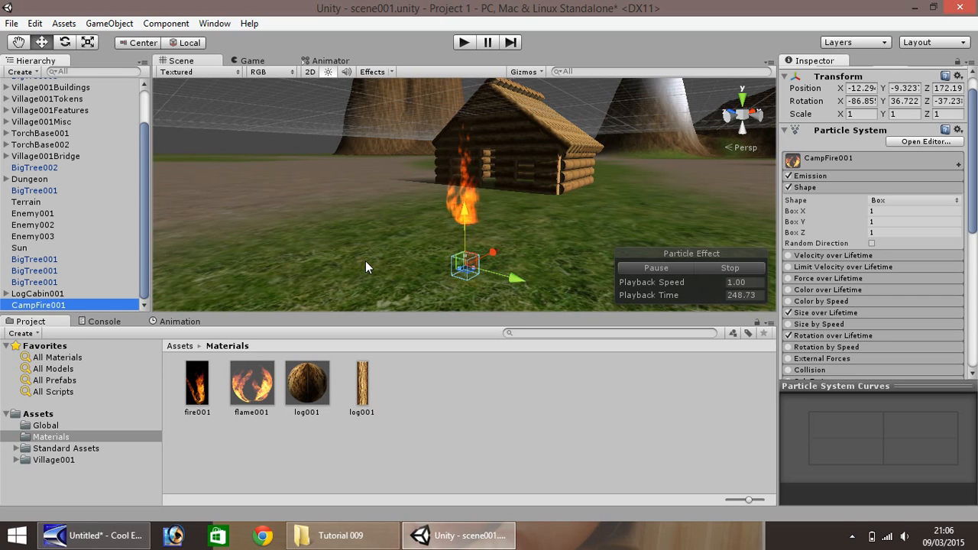
- Create a point light at the campfire and name it FireGlow001
click(110, 24)
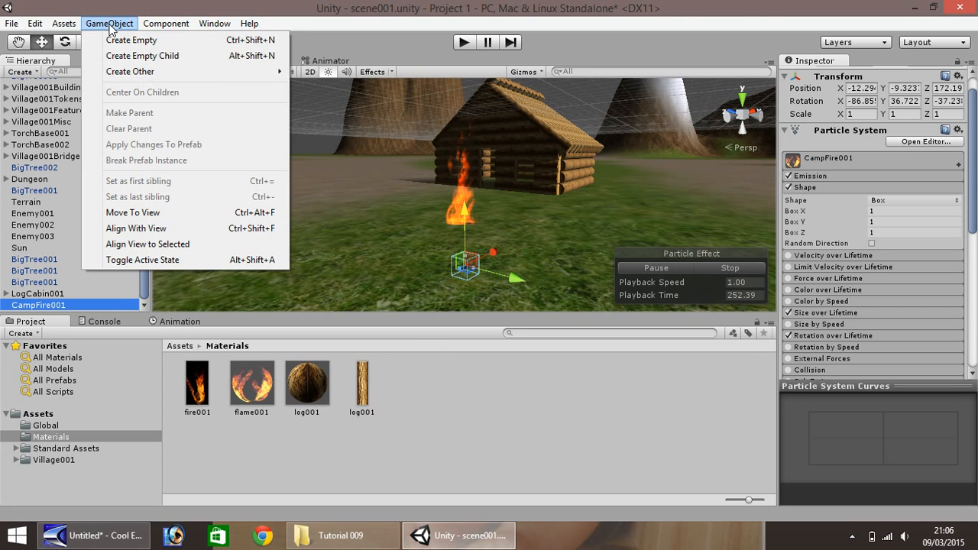
mouse_move(128, 74)
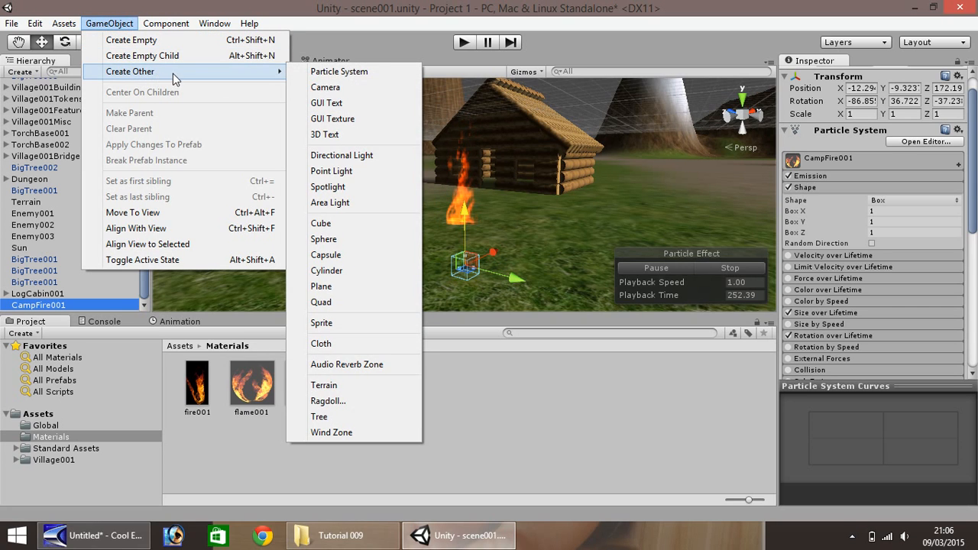
click(340, 172)
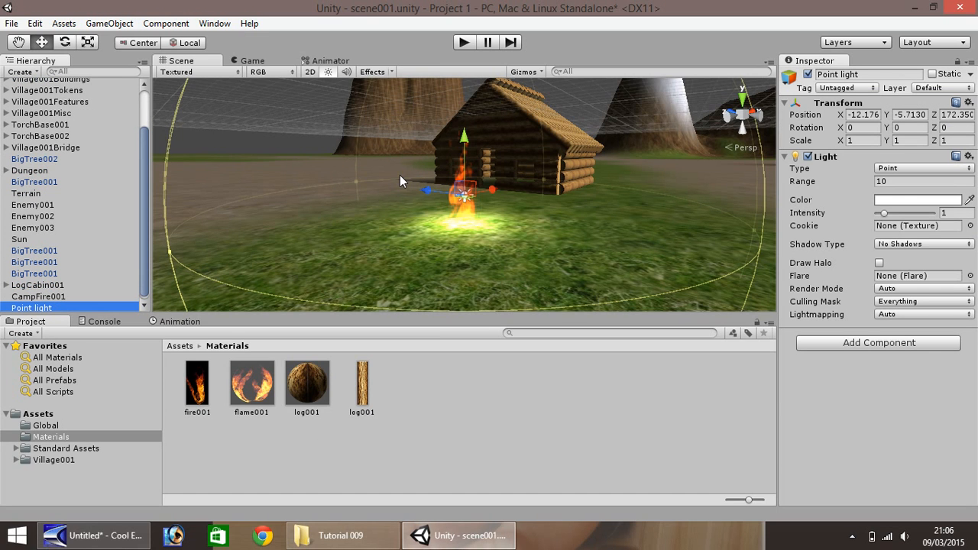
right_click(37, 309)
click(70, 349)
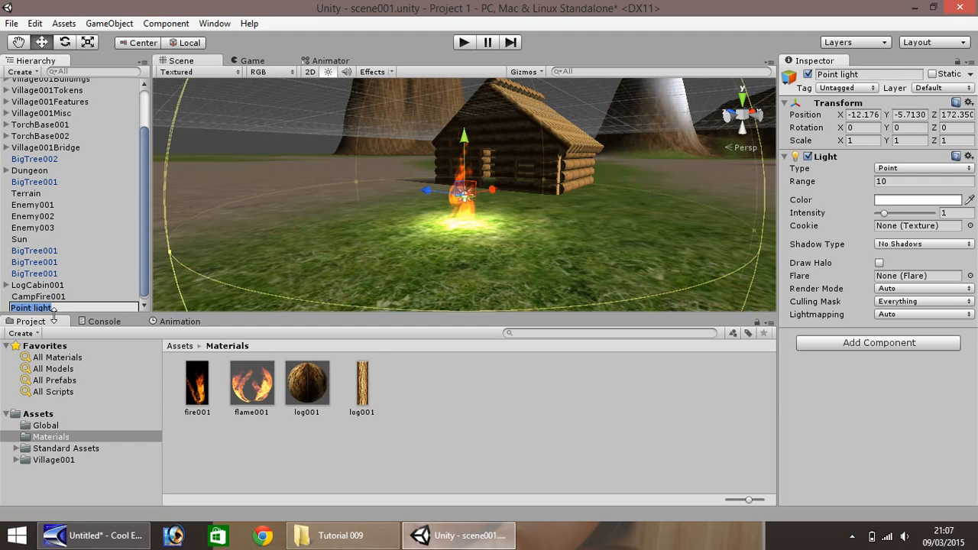
text(FireGlow001)
key(Return)
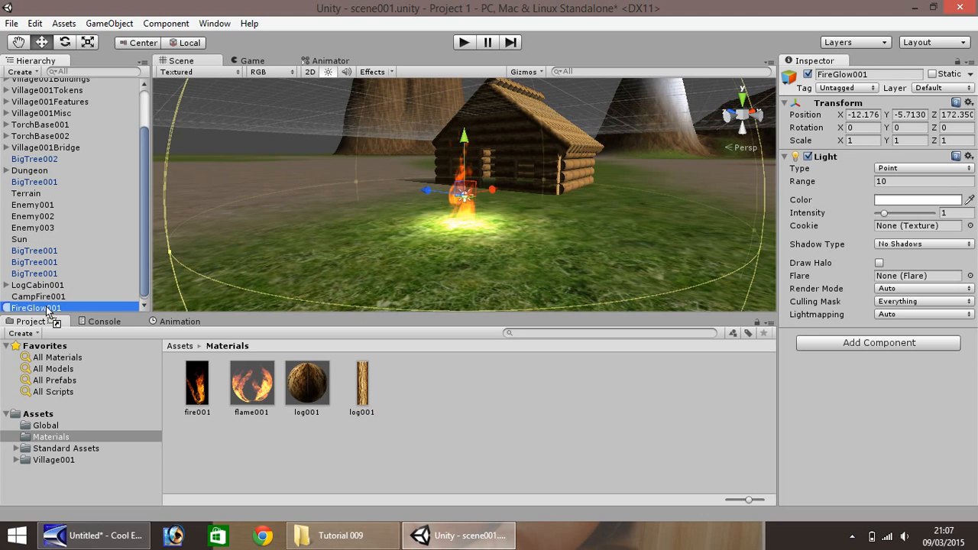
- Parent FireGlow001 to CampFire001 and position it from local 0, 0, 0 up to the flame's base, at a local Z of about 2.53
drag(47, 310, 38, 298)
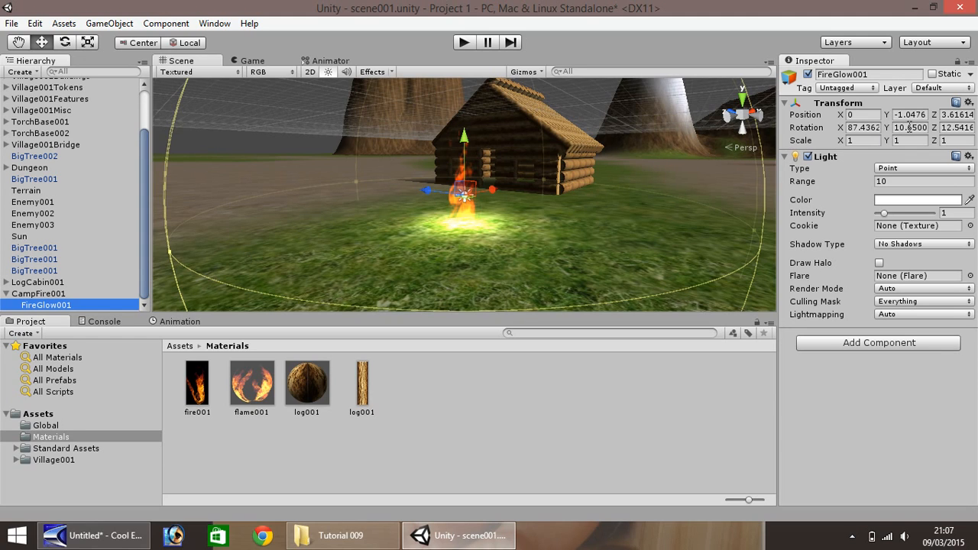
click(868, 120)
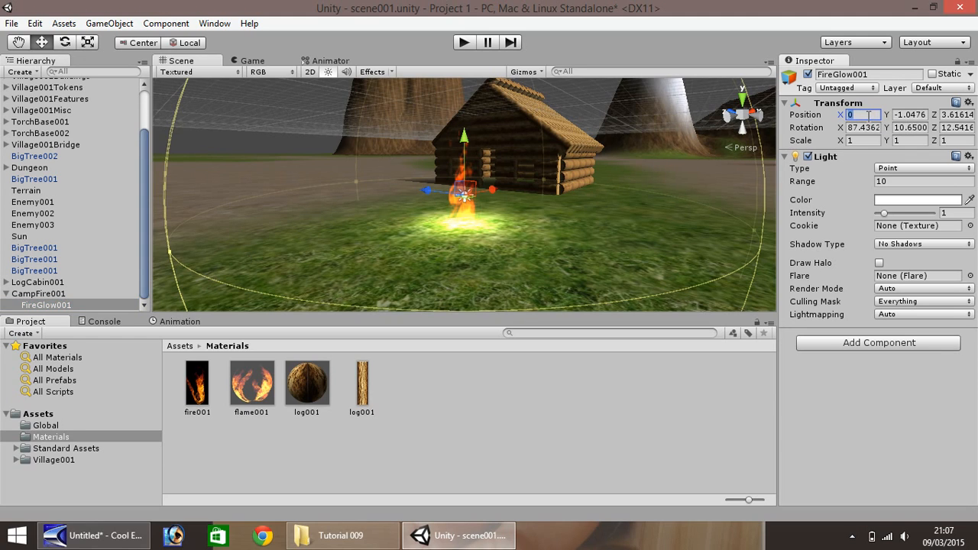
key(Tab)
text(0)
key(Tab)
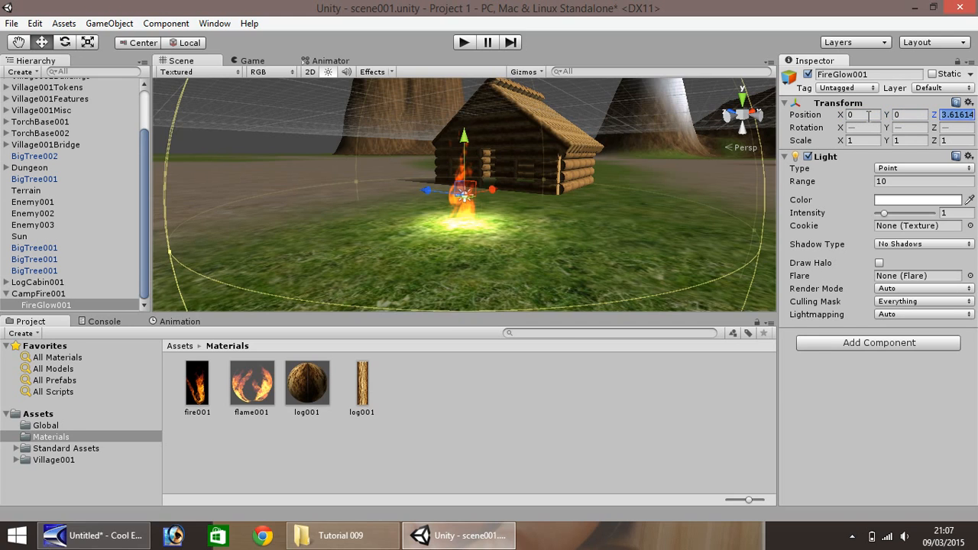
text(0)
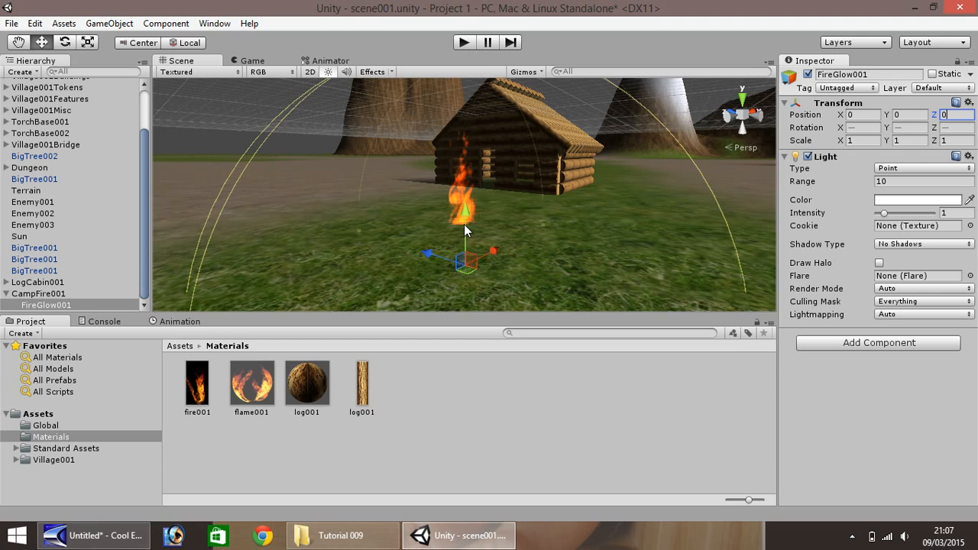
drag(465, 212, 469, 167)
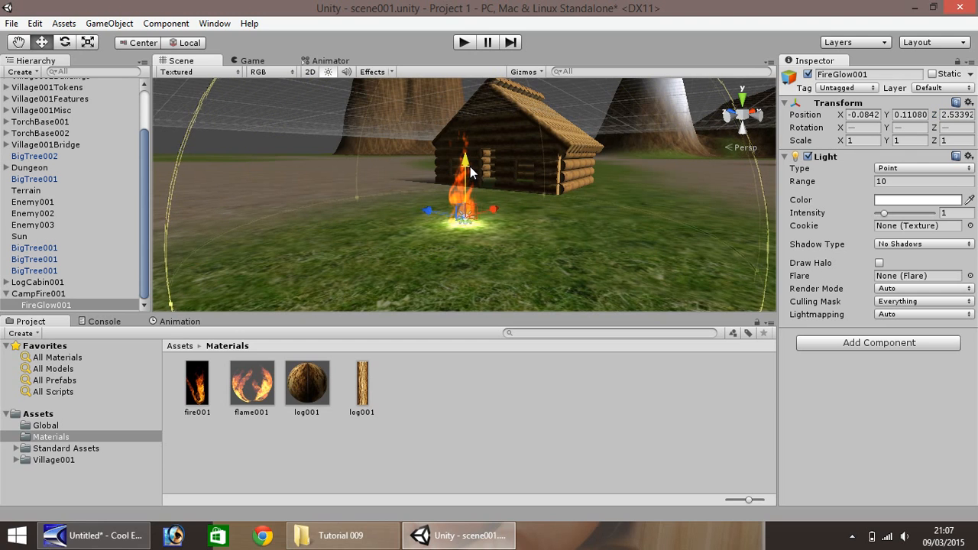
- Set the FireGlow001 light's color to orange, about R 195, G 130, B 14
click(926, 199)
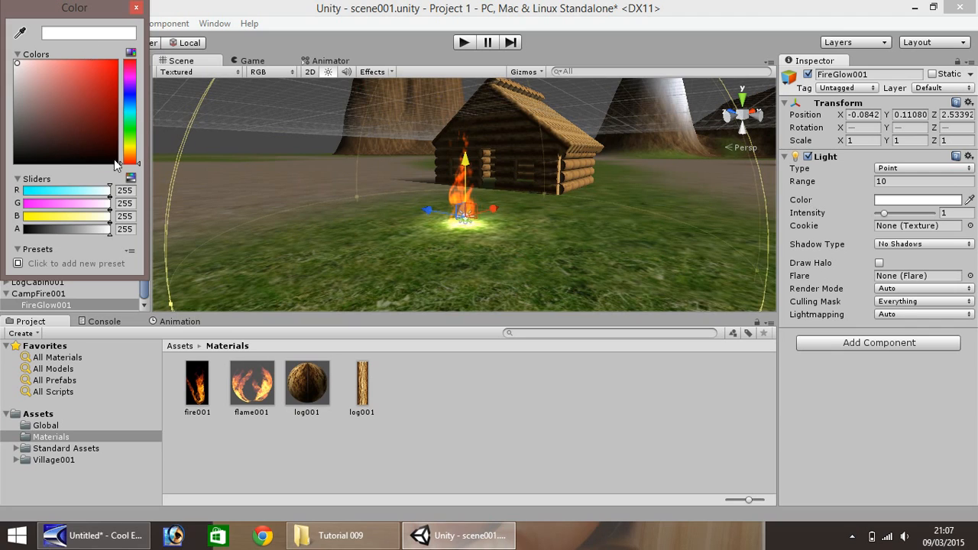
click(130, 161)
drag(136, 162, 136, 153)
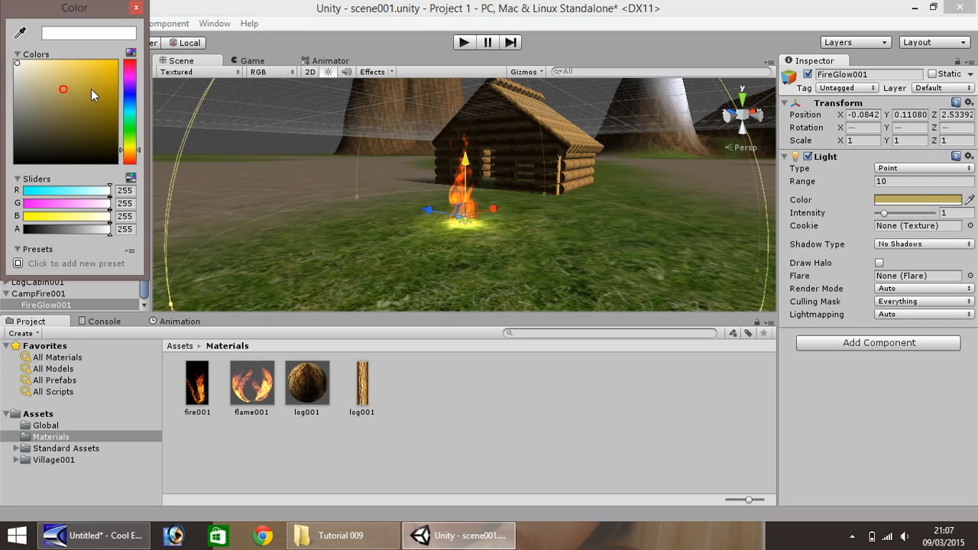
drag(90, 89, 114, 106)
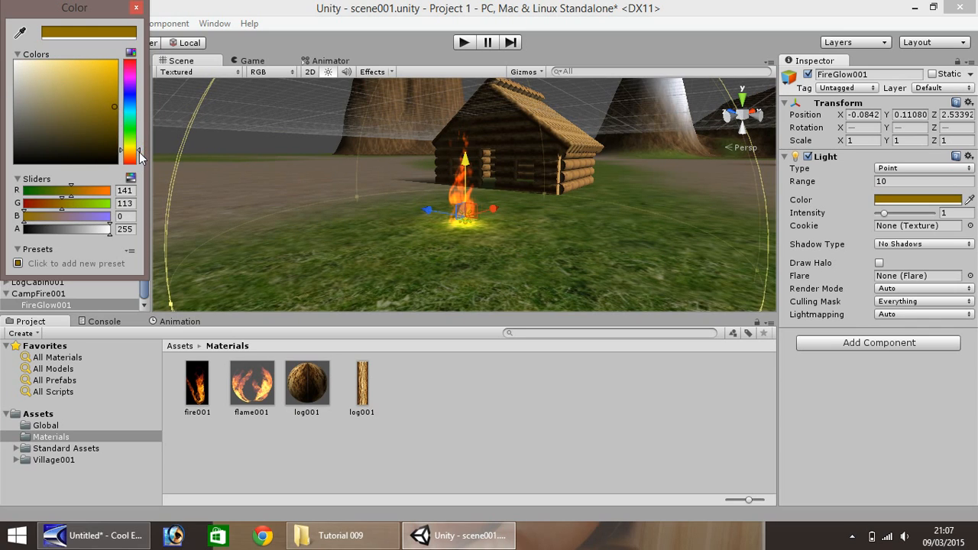
drag(131, 155, 133, 159)
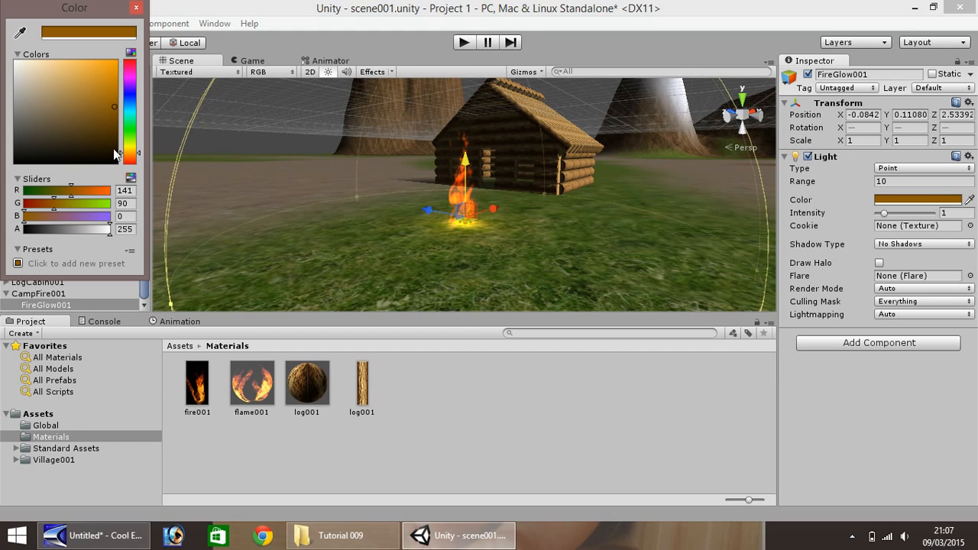
drag(115, 106, 108, 87)
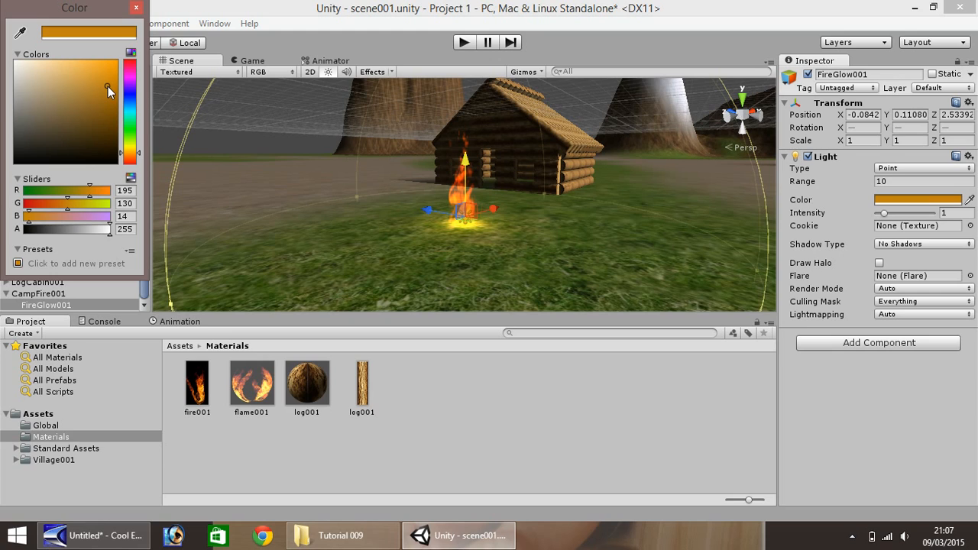
click(136, 8)
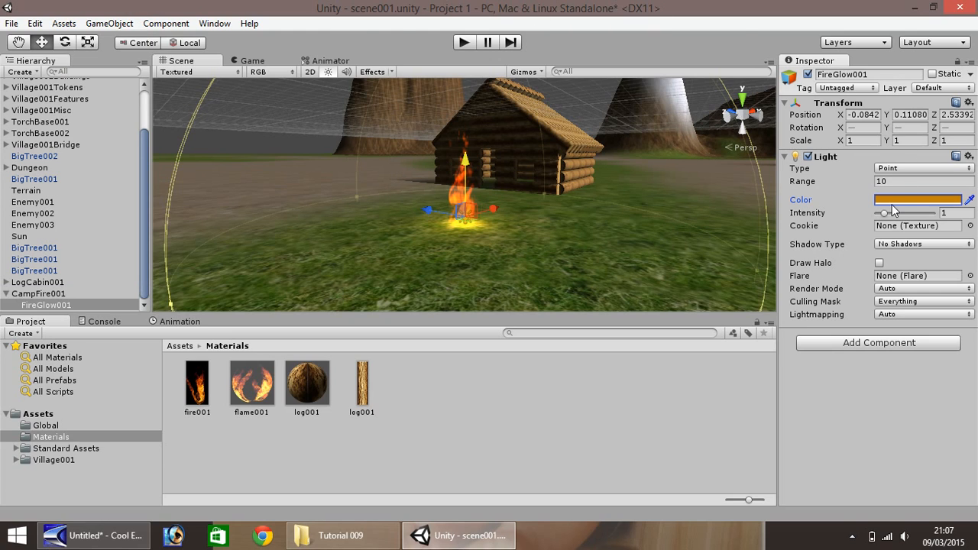
- Try intensities of 0 and 3 for the FireGlow001 light, and set its intensity to 0.5
drag(882, 214, 874, 213)
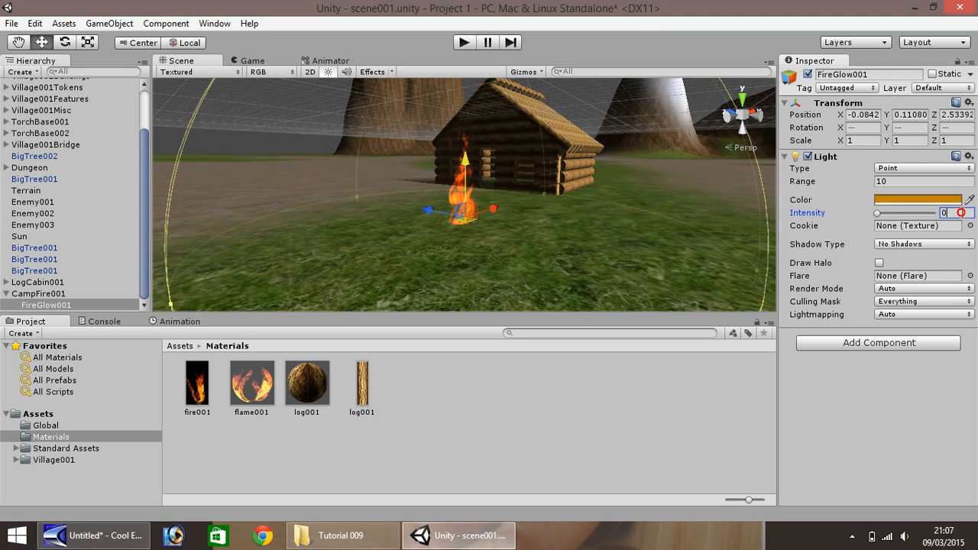
click(961, 213)
text(3)
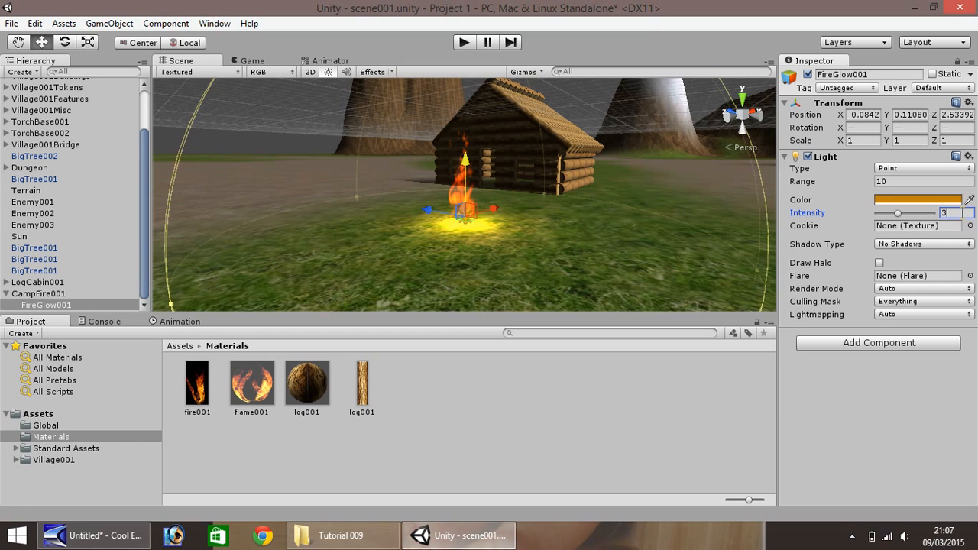
key(BackSpace)
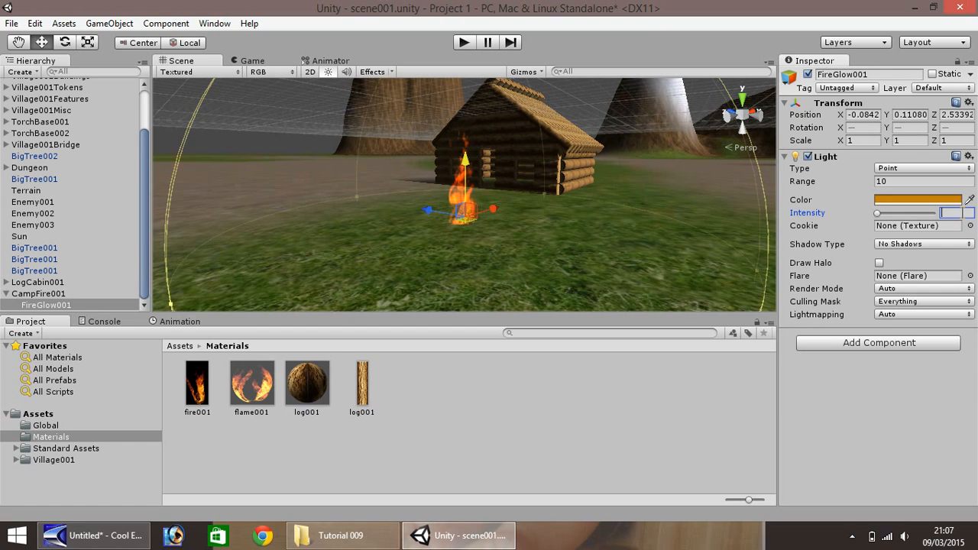
text(.5)
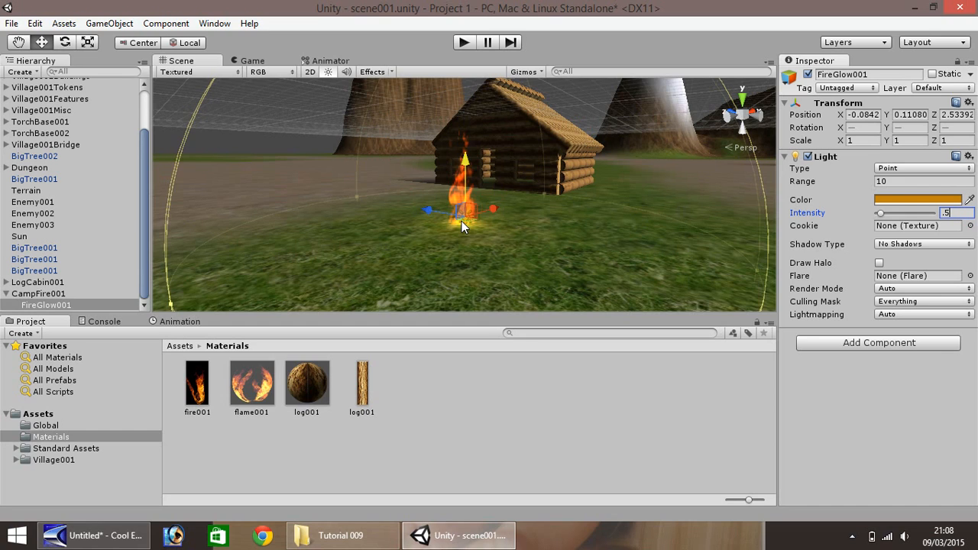
click(898, 183)
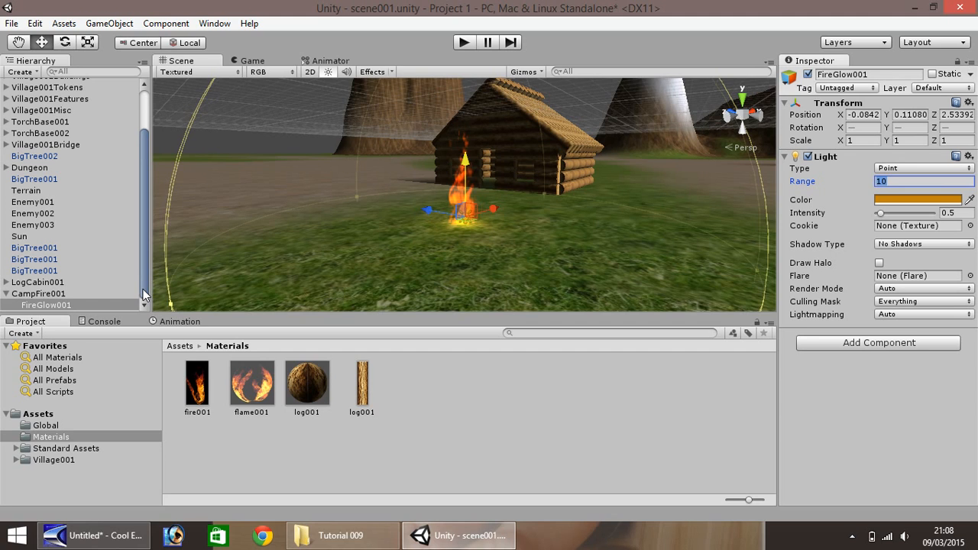
- Create a cube at the campfire and apply the wood001 material from the Village001 Materials folder to it
click(117, 28)
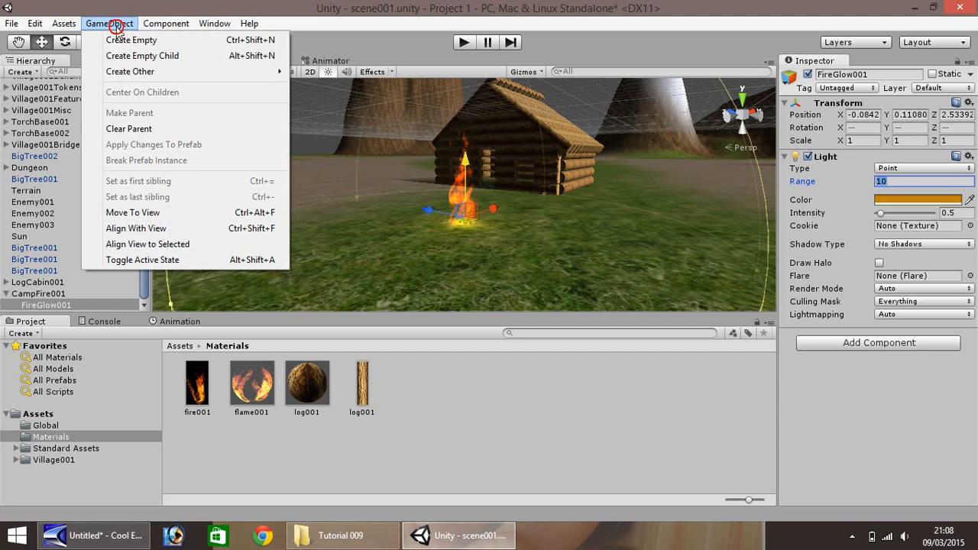
mouse_move(134, 74)
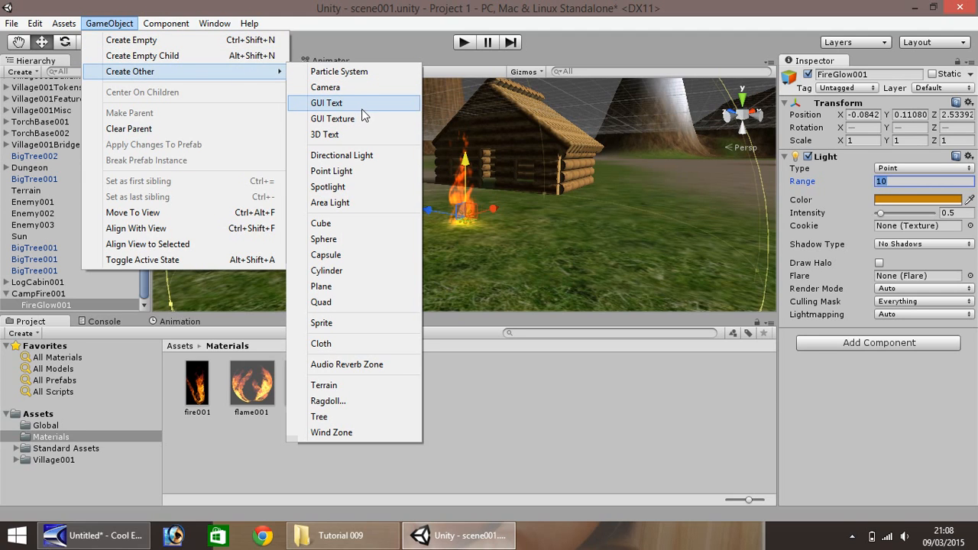
click(334, 223)
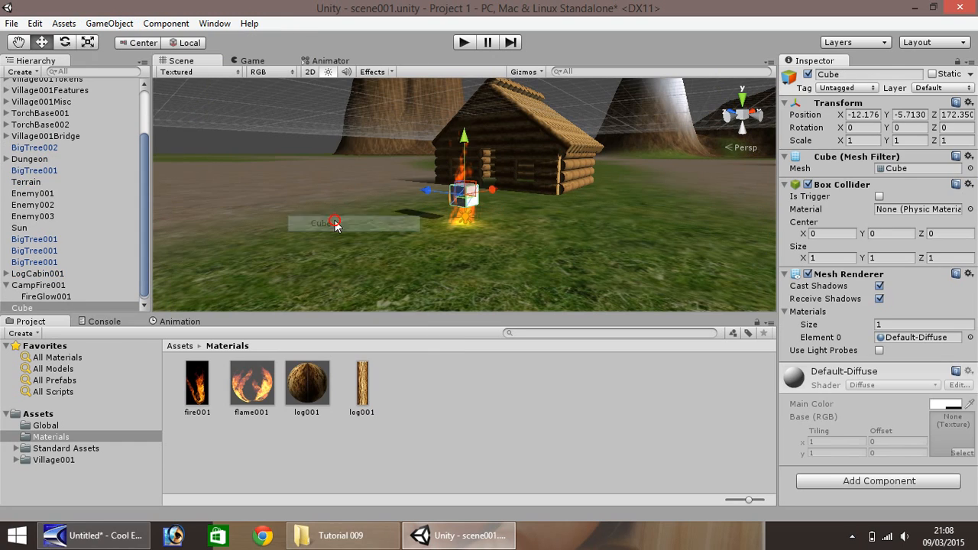
click(16, 460)
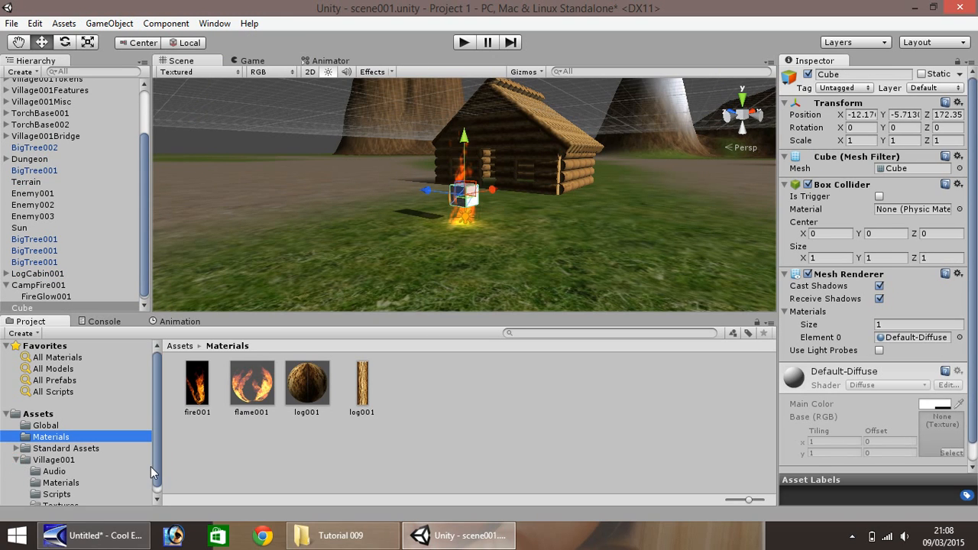
scroll(159, 453, down, 1)
click(61, 475)
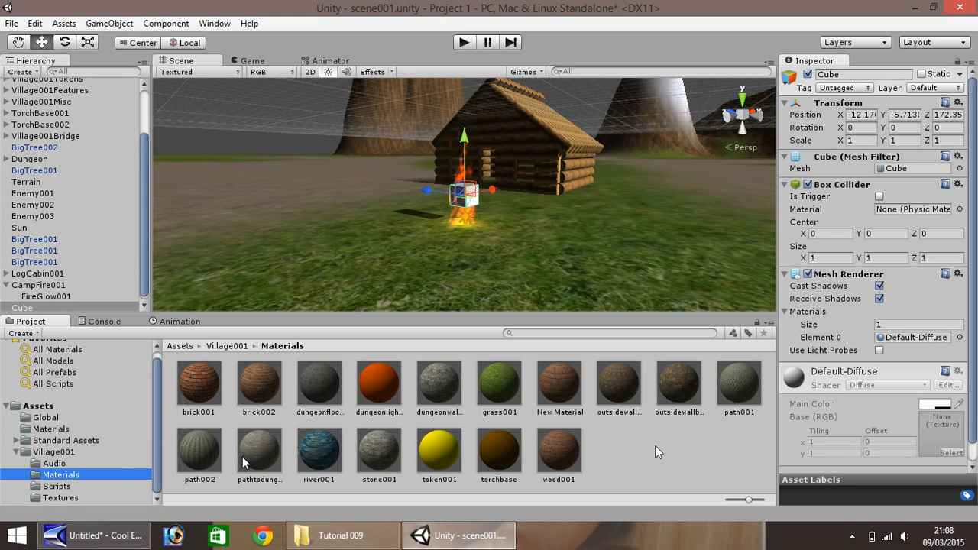
click(556, 458)
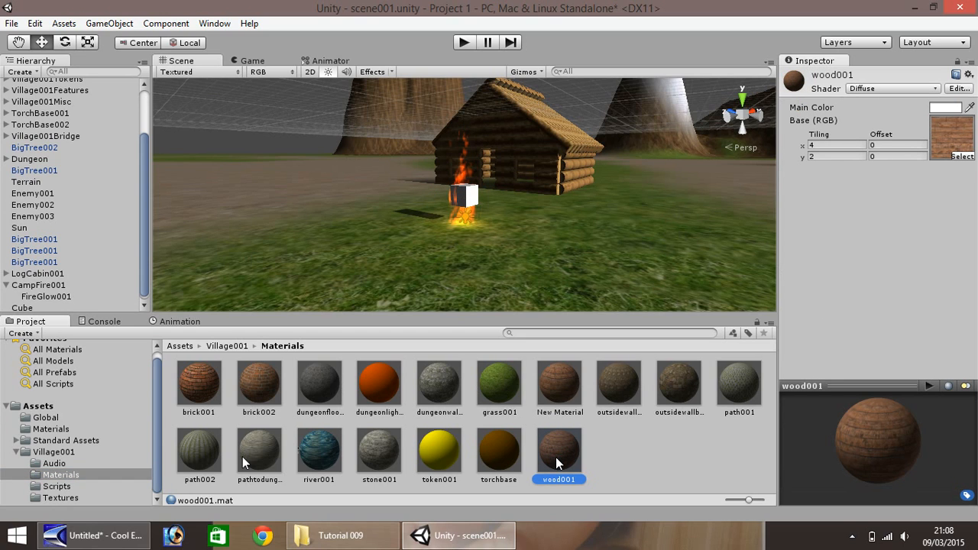
drag(556, 462, 471, 203)
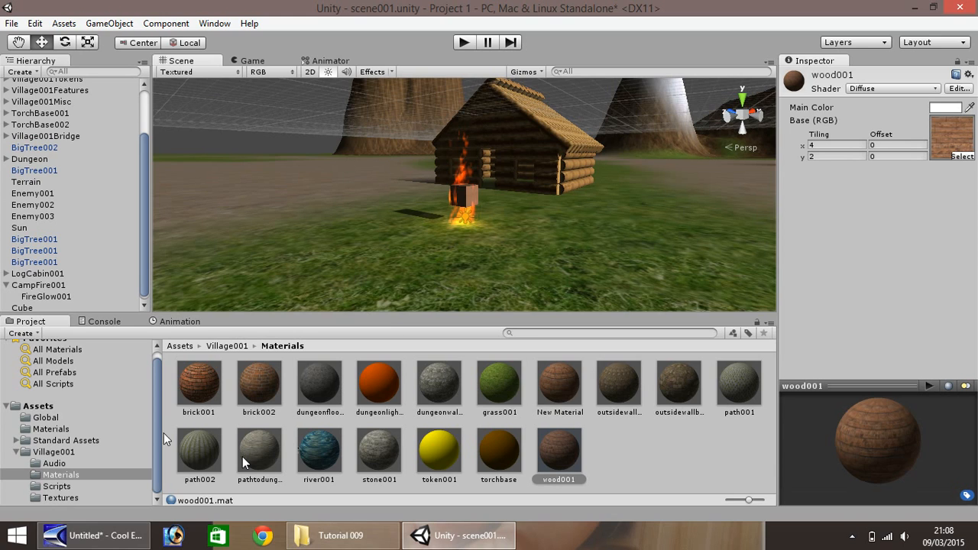
- Scale the wood cube at the campfire to 0.2 in X and Y and lower it to the flame's base, at Y about -6.99
click(463, 199)
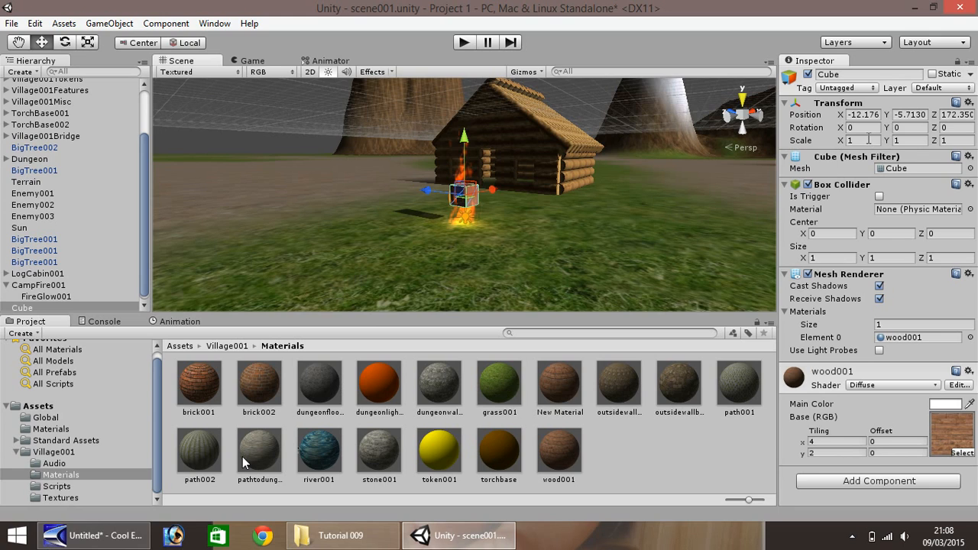
click(868, 140)
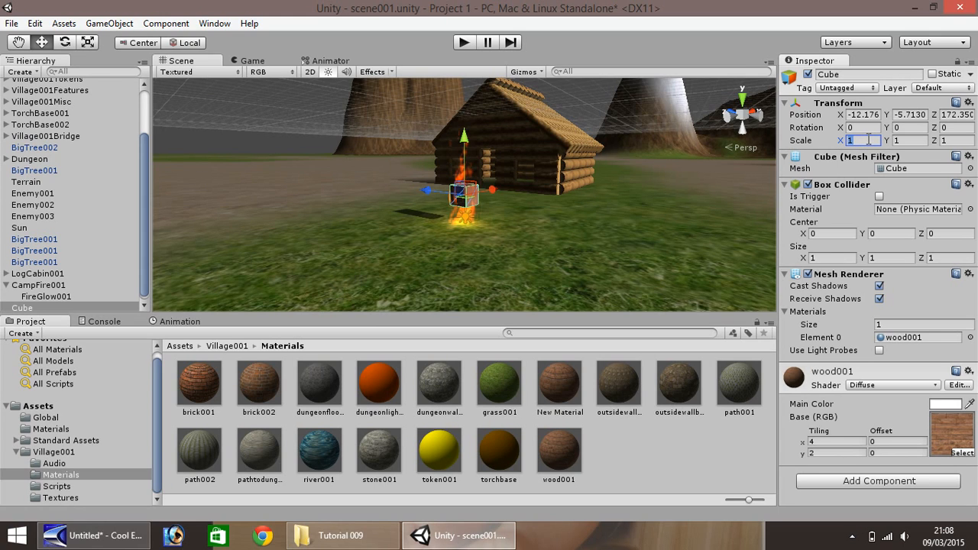
text(.)
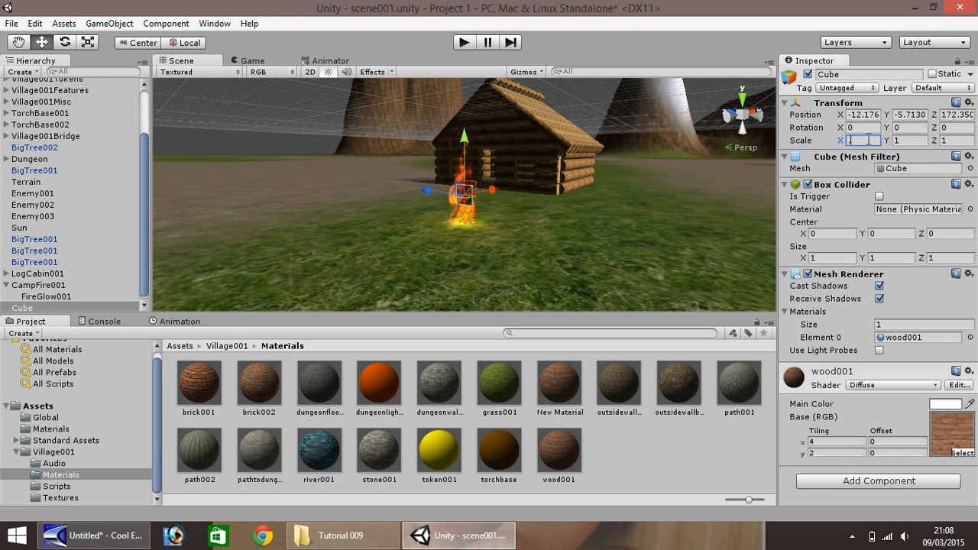
text(2)
key(Tab)
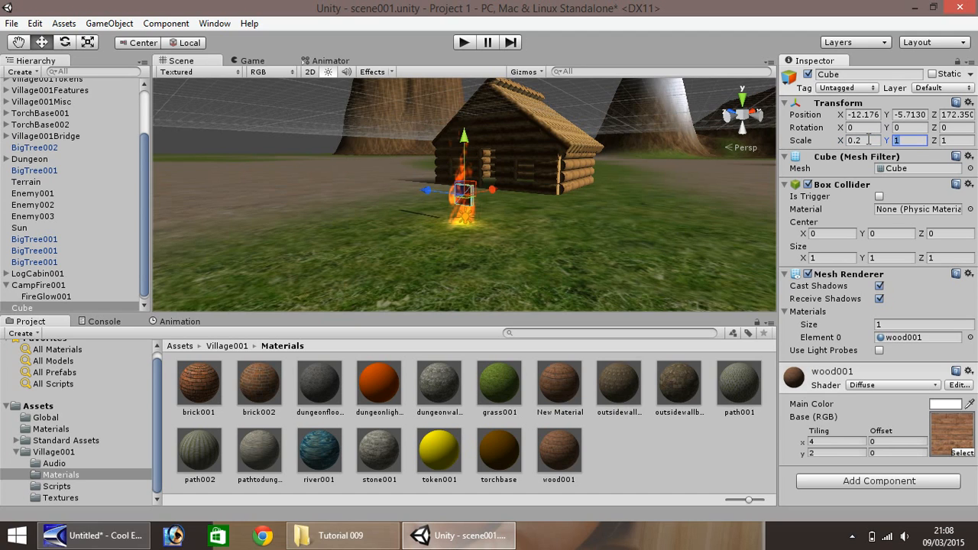
text(0.2)
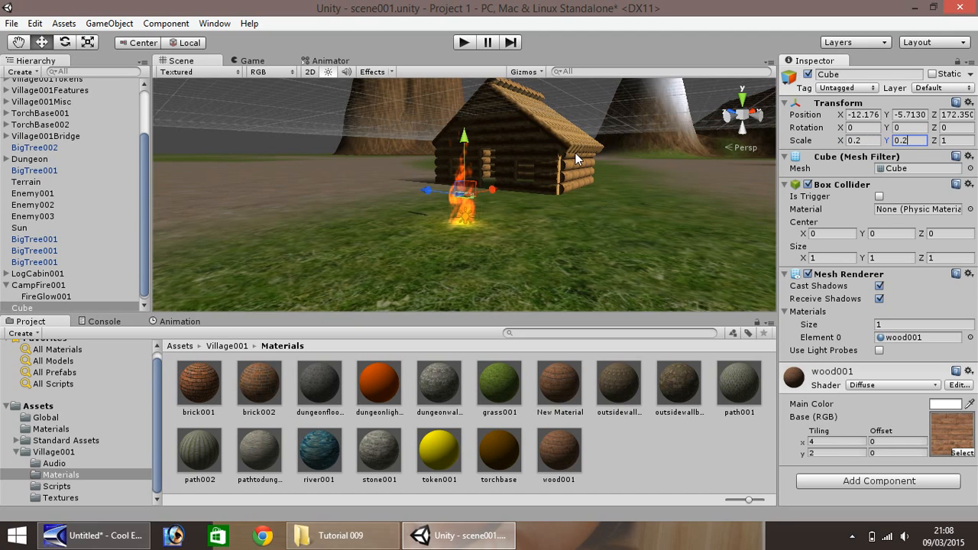
drag(463, 141, 460, 164)
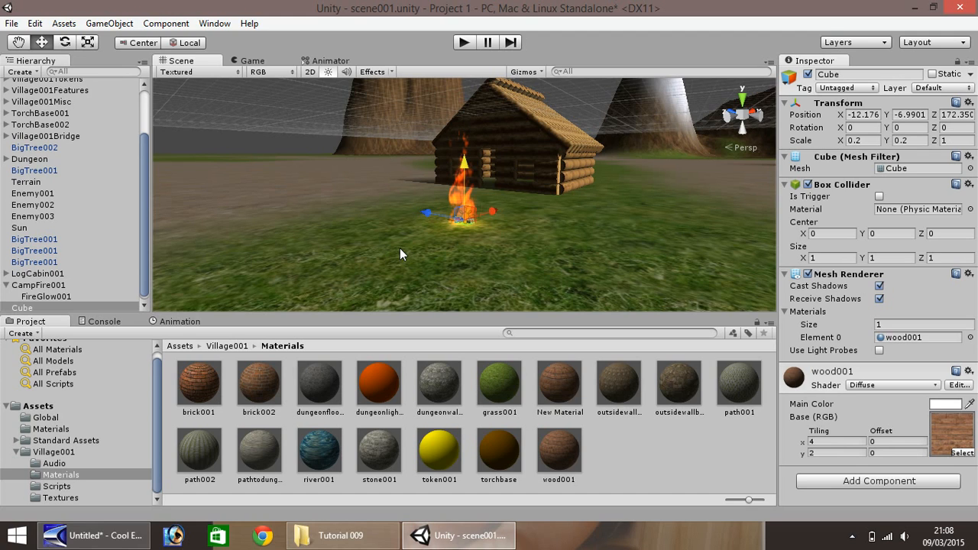
- Duplicate the wood cube, try Y rotations of 20 and 40 on the copy, and set its Y rotation to 60
key(ctrl+d)
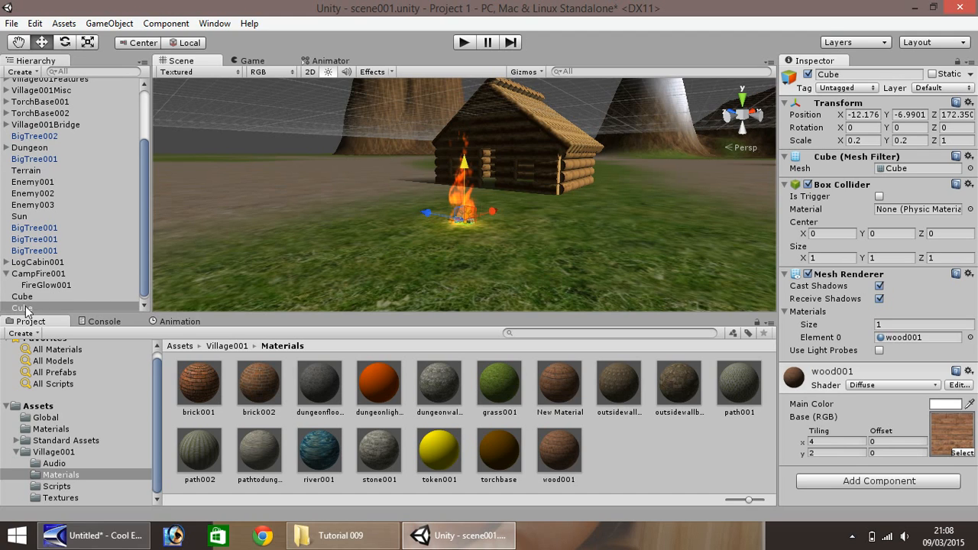
click(859, 128)
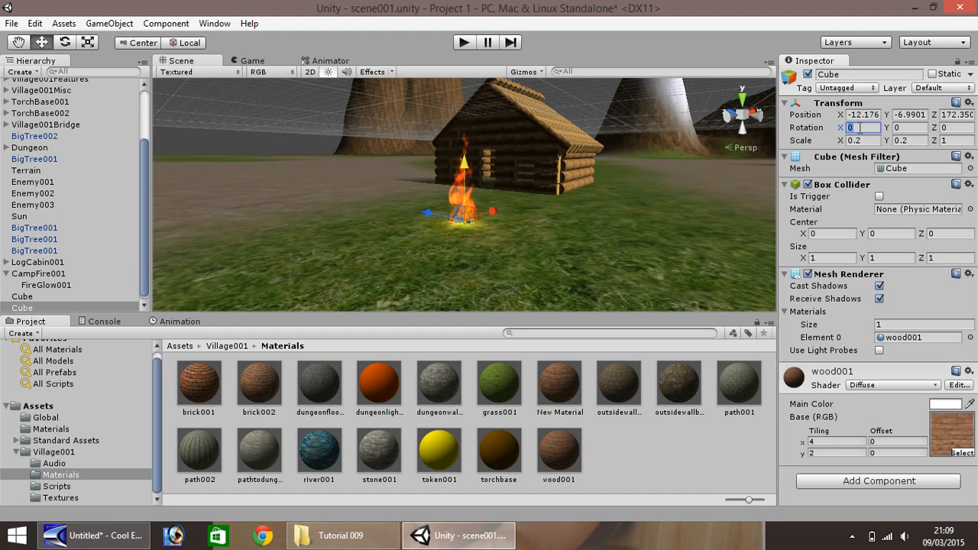
click(906, 127)
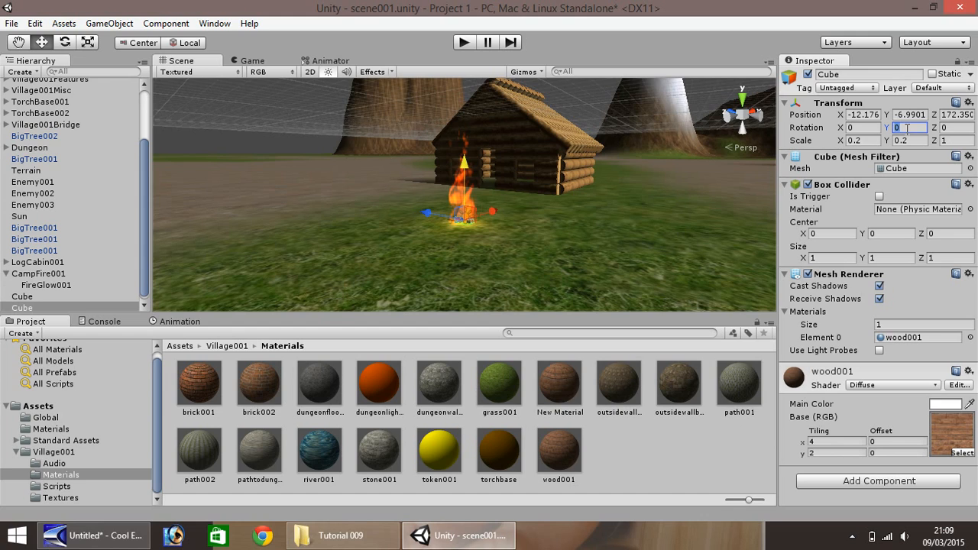
text(20)
double_click(915, 130)
text(40)
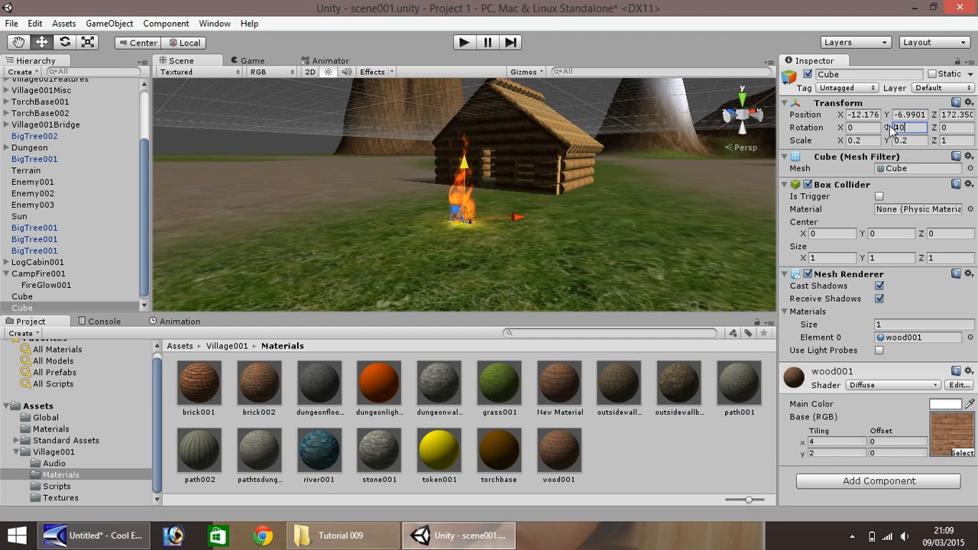
key(Return)
text(60)
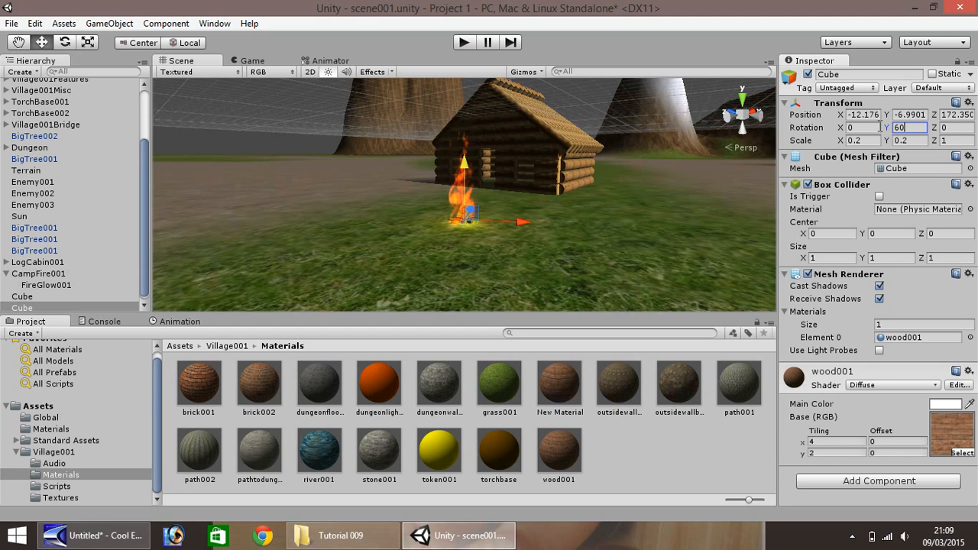
- Duplicate the rotated wood cube, try a Y rotation of 40 on the new copy, and set it to 30
click(30, 308)
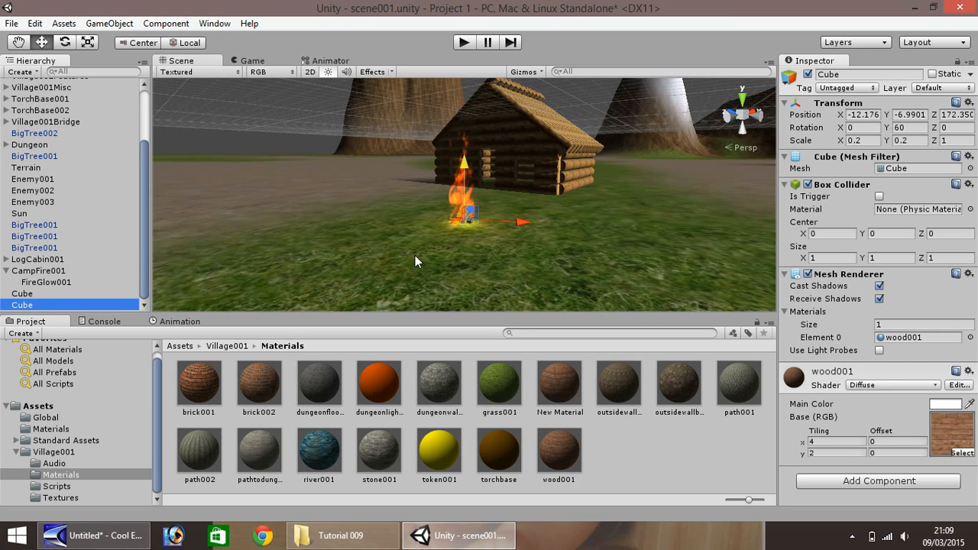
scroll(425, 247, up, 4)
scroll(429, 259, up, 3)
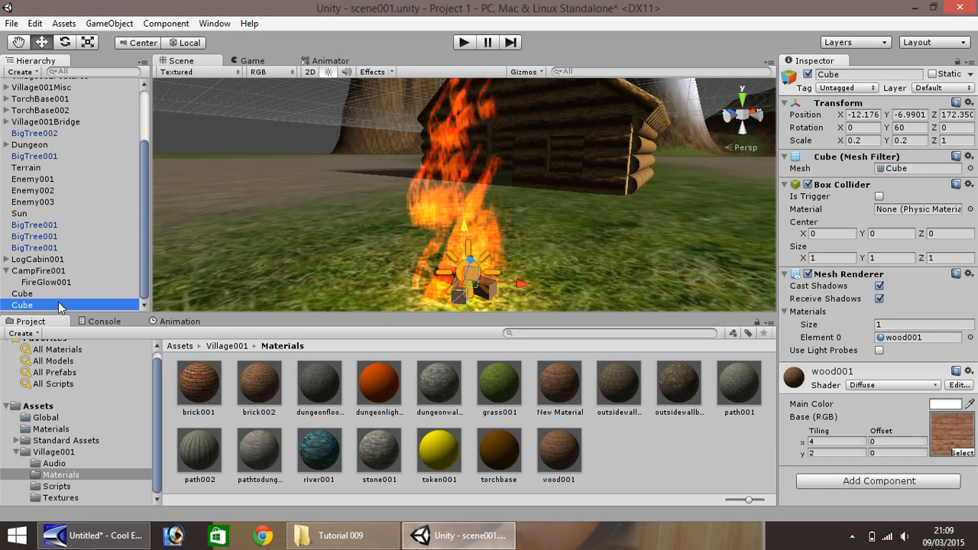
key(ctrl+d)
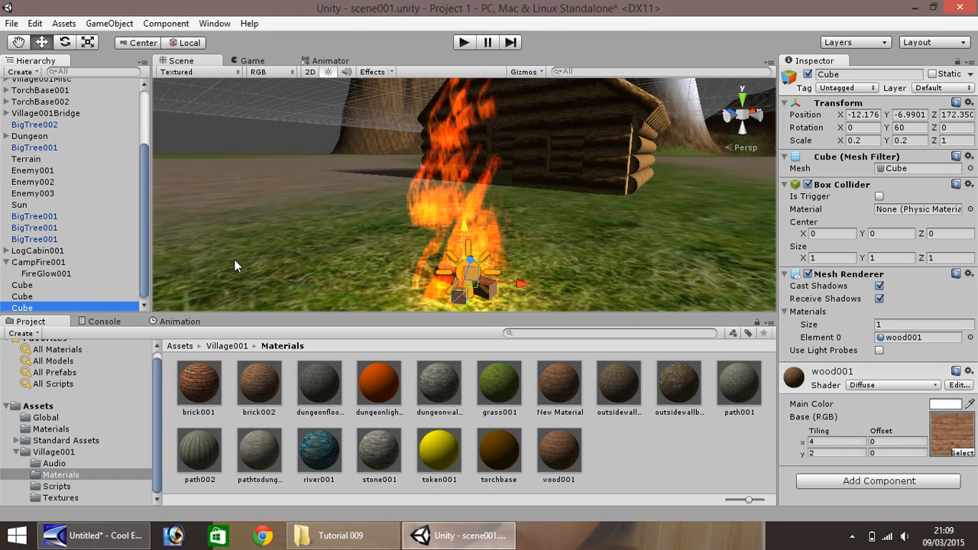
click(905, 127)
text(40)
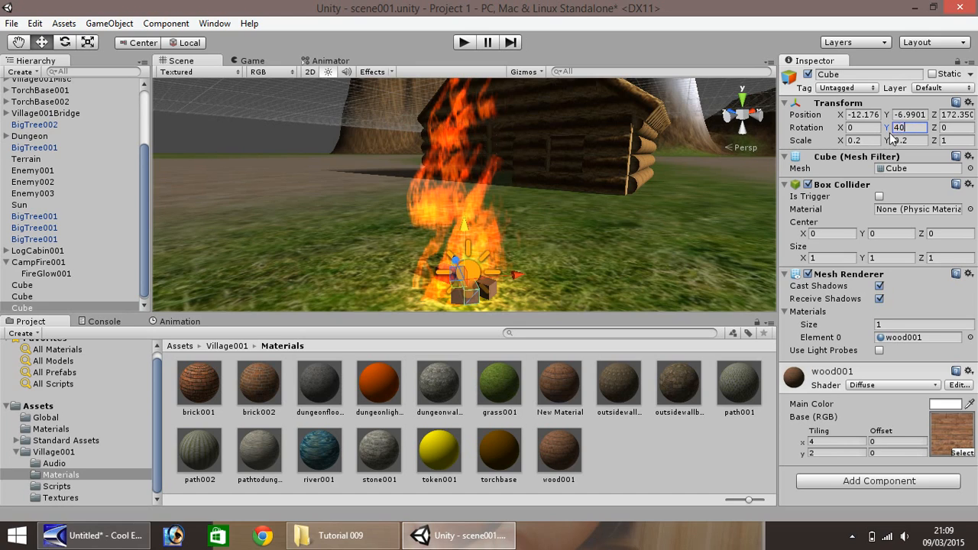
text(80)
- Add two more copies of the wood cube, with Y rotations of 90 and 120
click(48, 306)
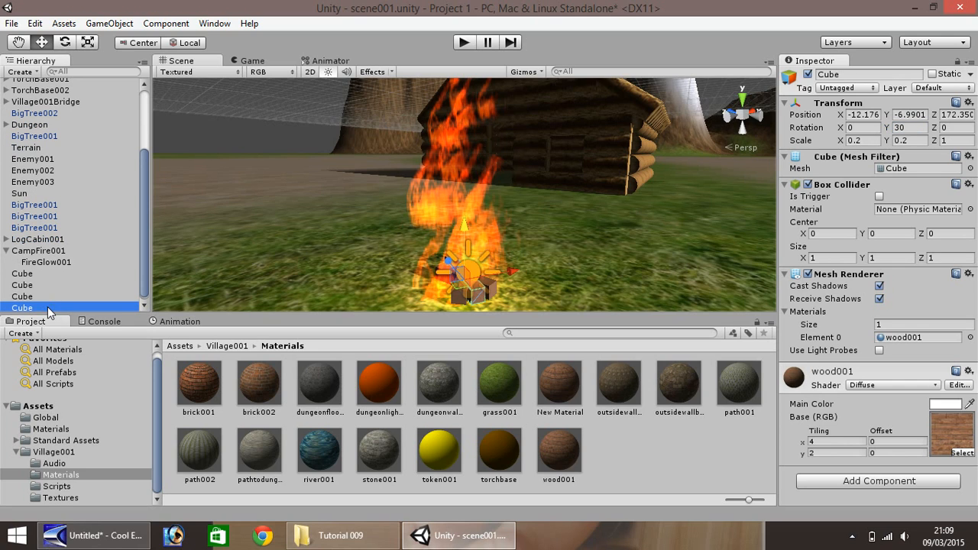
click(912, 128)
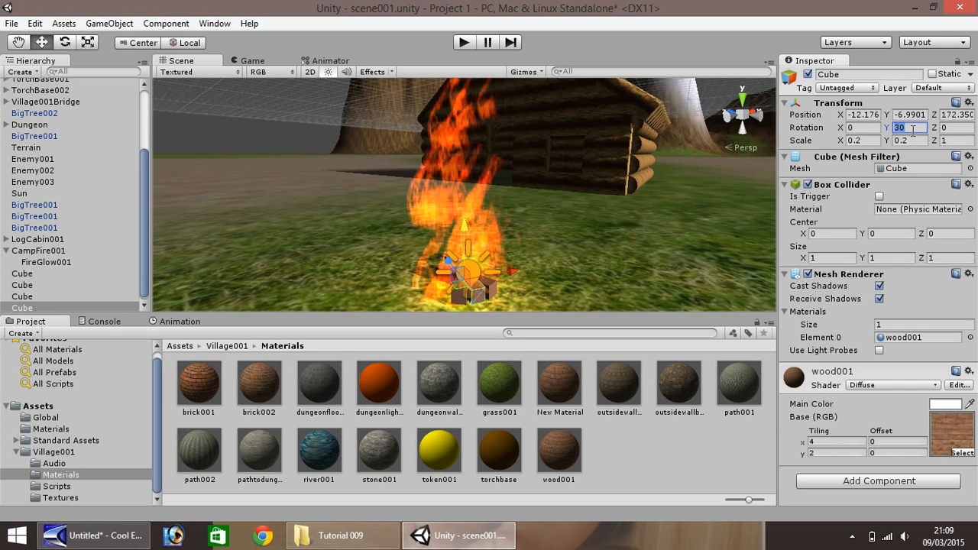
text(90)
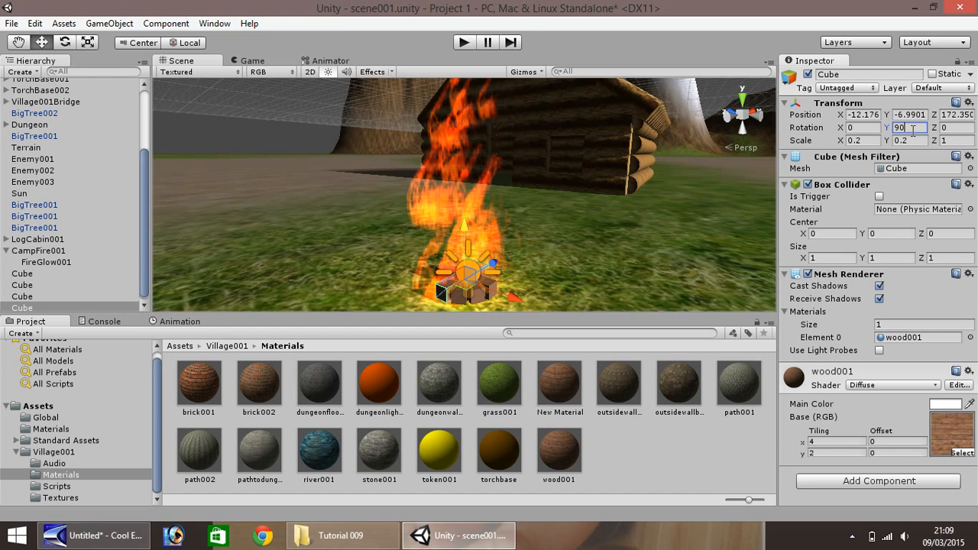
click(29, 306)
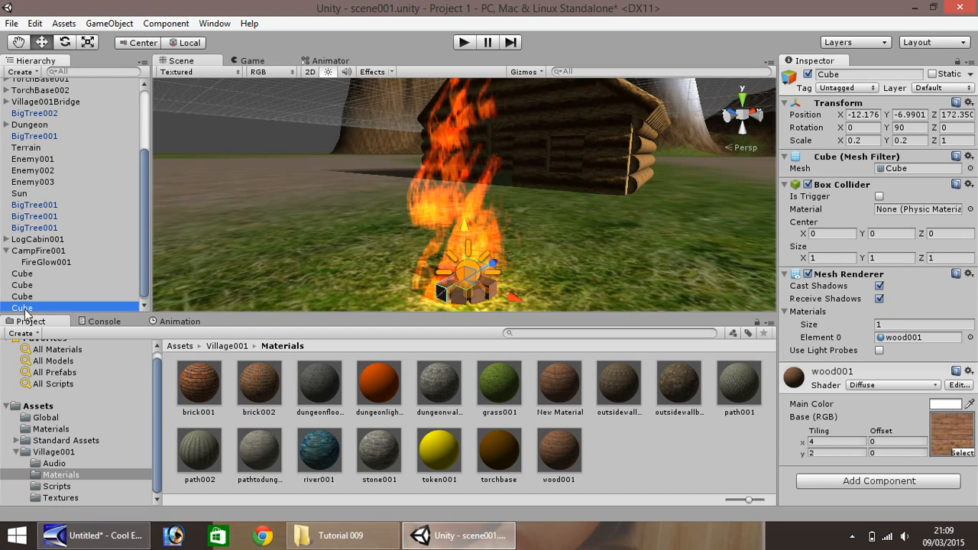
click(909, 127)
text(120)
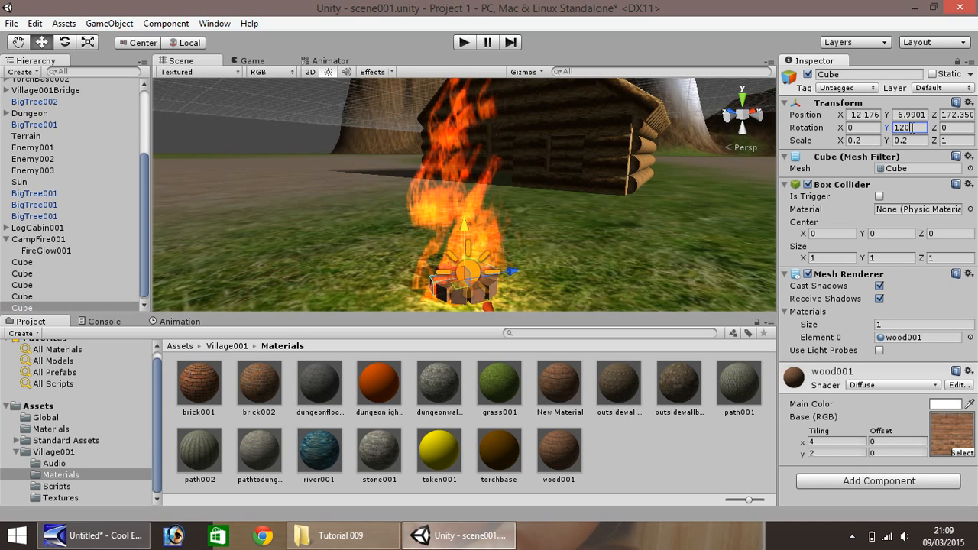
- Examine the campfire's ring of wood and its glow from above and from the front with the cabin behind
click(535, 254)
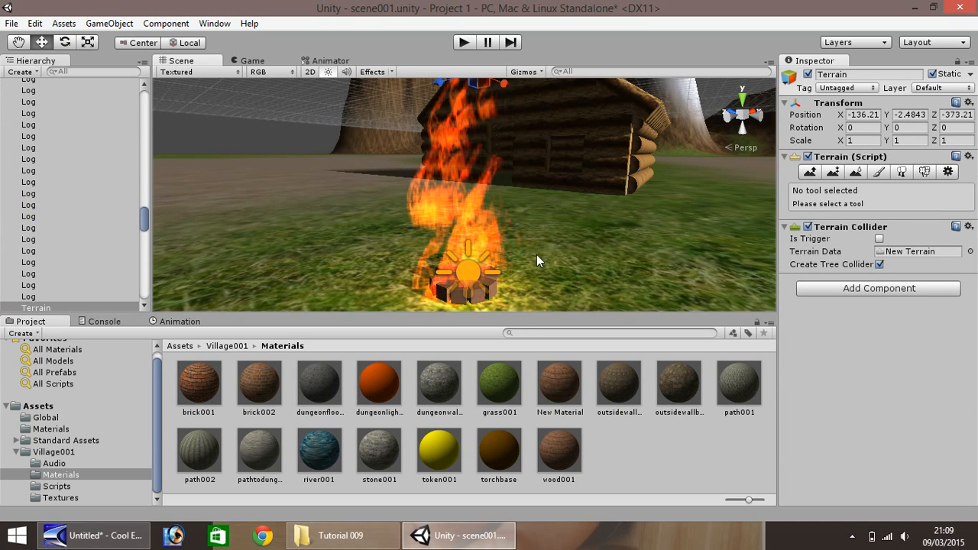
click(17, 42)
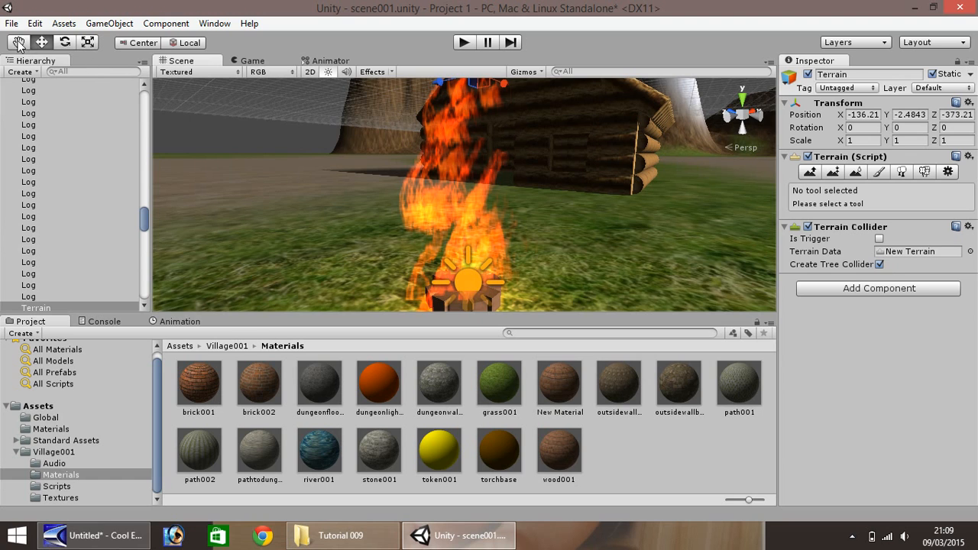
drag(326, 217, 276, 175)
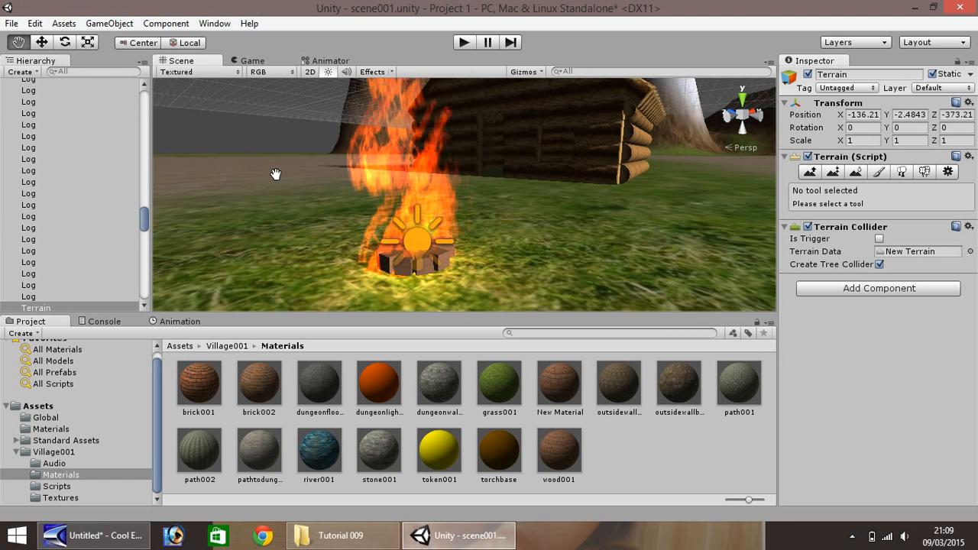
right_drag(276, 175, 370, 304)
drag(370, 304, 374, 246)
scroll(340, 213, down, 6)
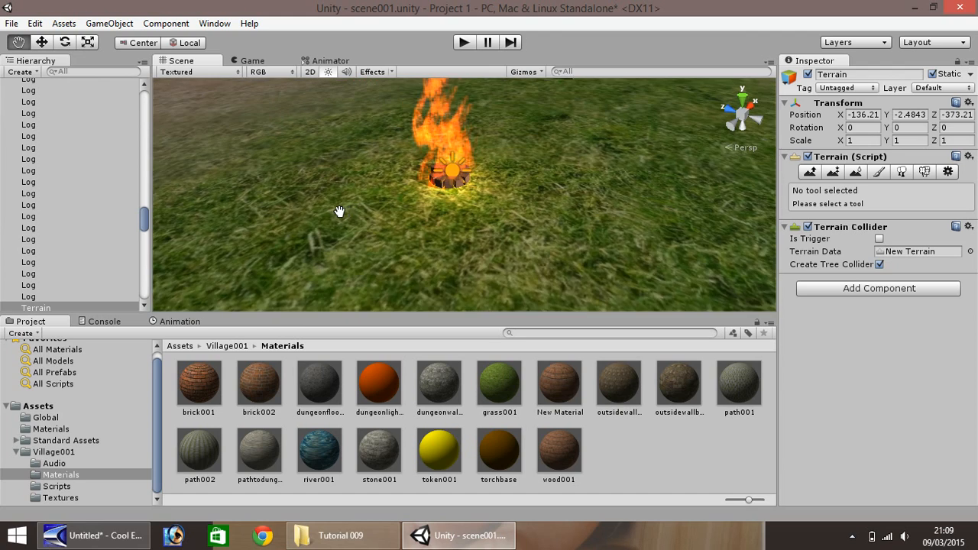
drag(339, 169, 346, 204)
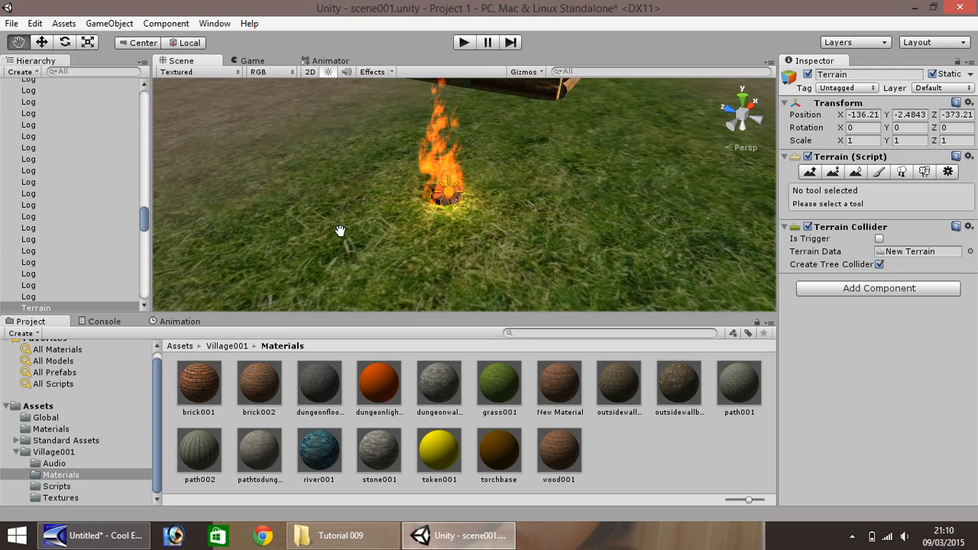
right_drag(345, 234, 302, 139)
drag(322, 200, 296, 133)
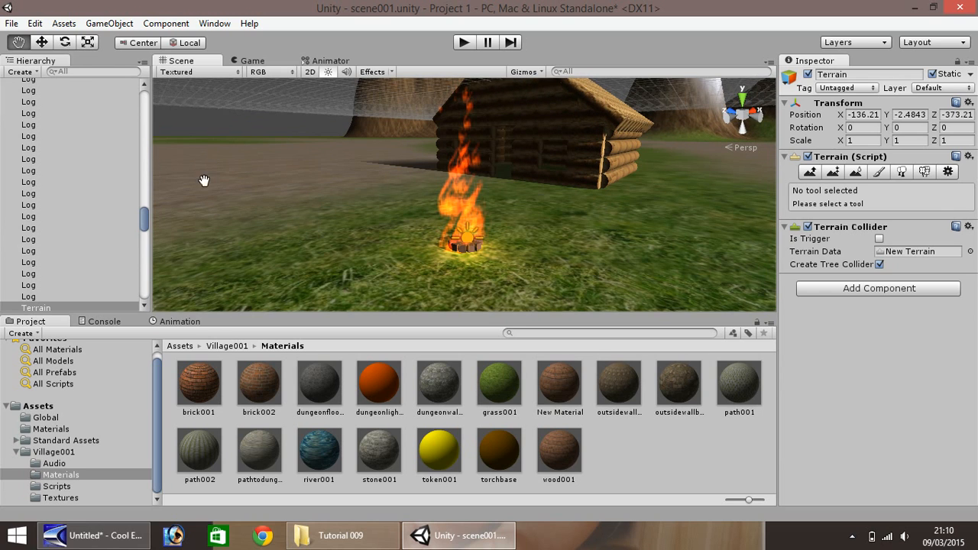
- Collapse the LogCabin001 and CampFire001 objects in the scene hierarchy
drag(142, 220, 122, 120)
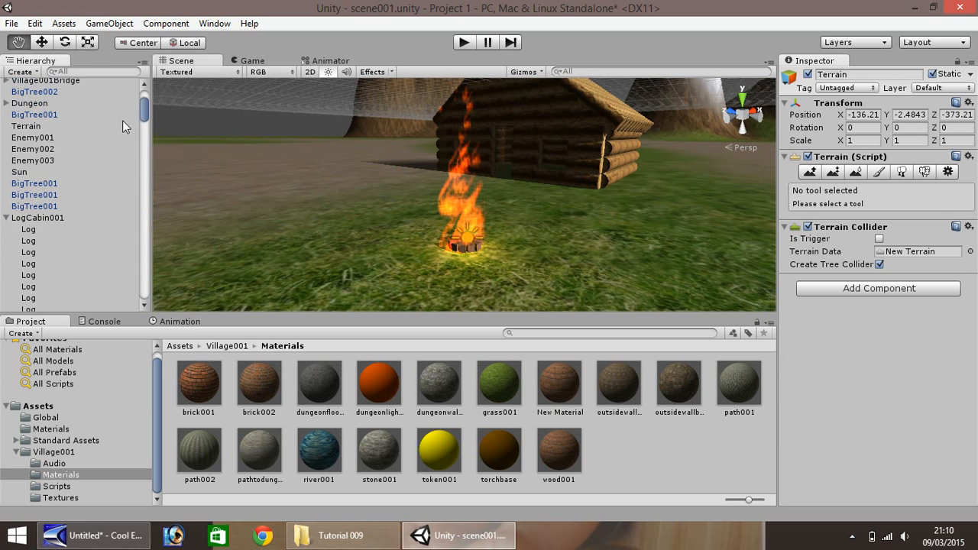
click(6, 216)
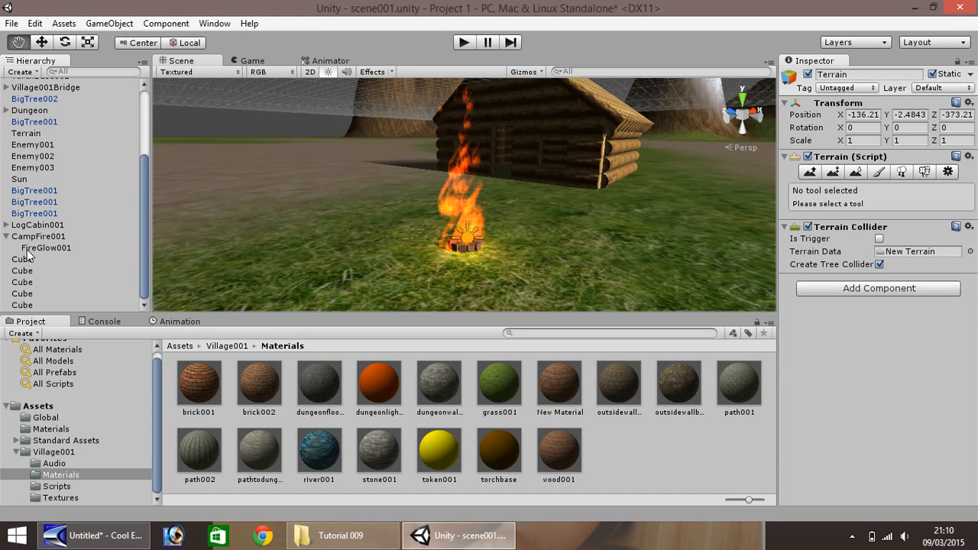
click(6, 236)
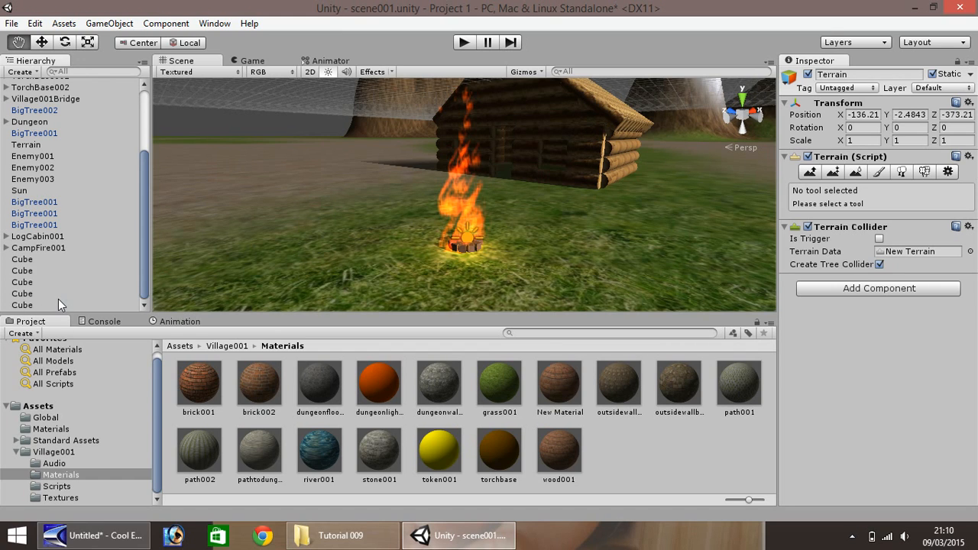
- Run the scene in play mode for a brief test and stop it again
scroll(415, 212, down, 10)
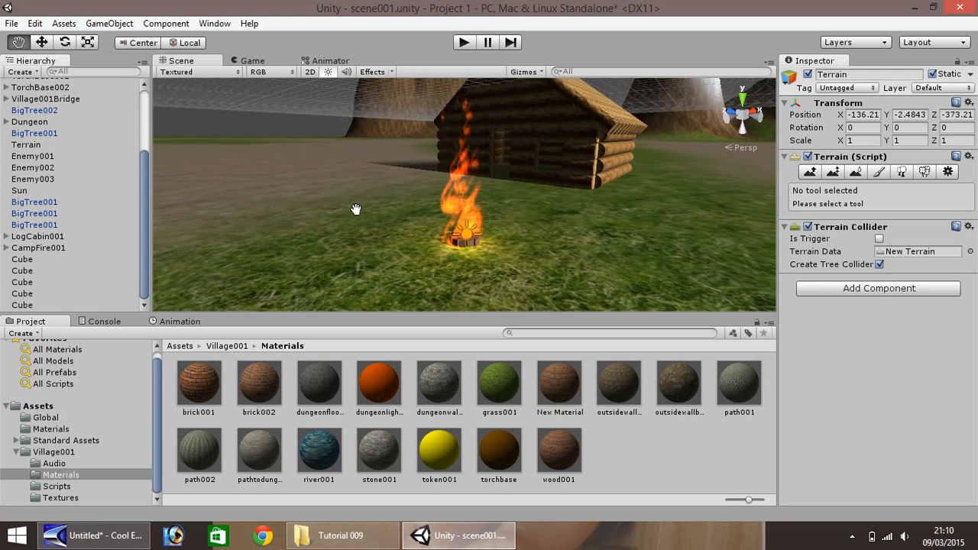
scroll(369, 175, down, 2)
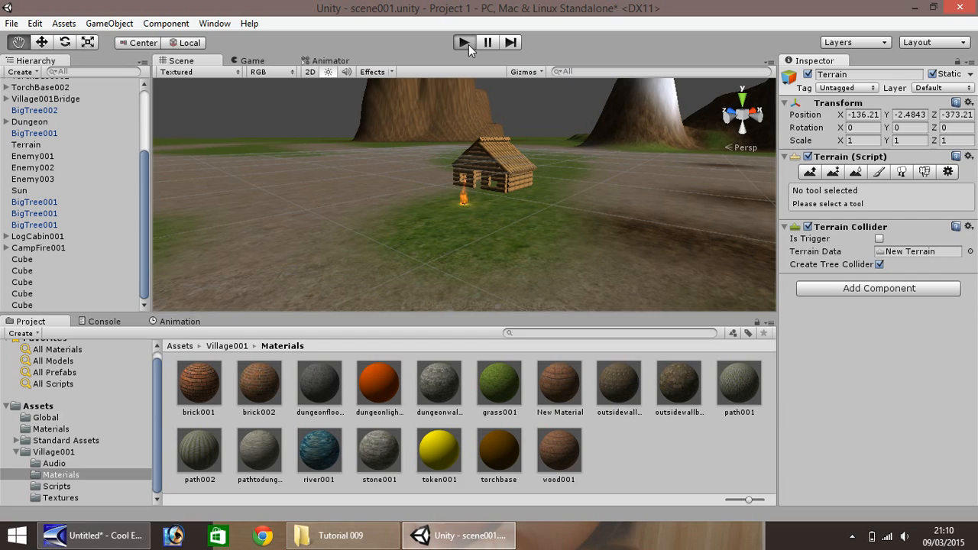
click(464, 43)
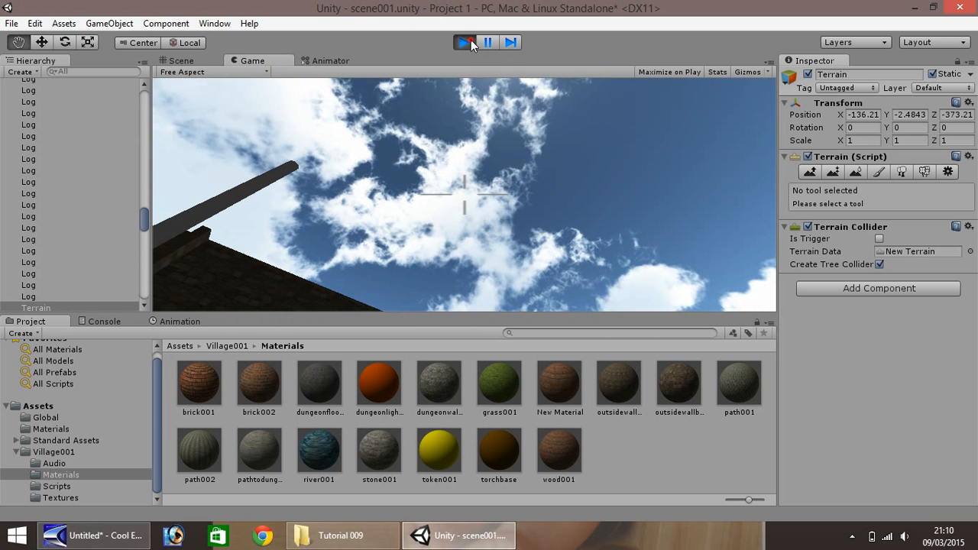
click(467, 43)
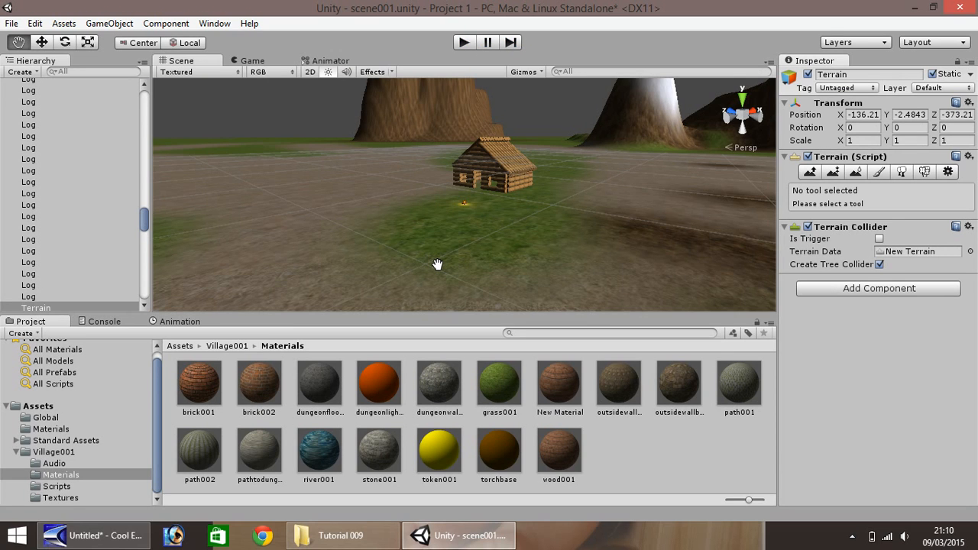